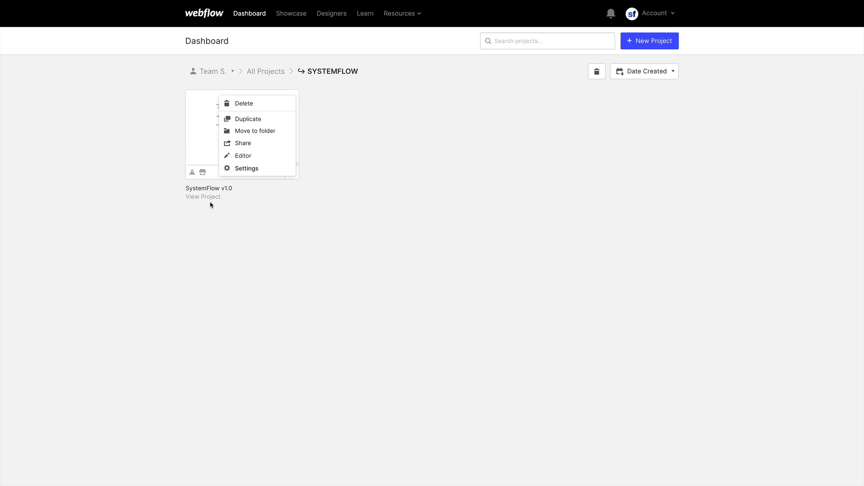
# Duplicate the SystemFlow v1.0 project, copying its hosting, SEO and integration settings.
pyautogui.click(260, 120)
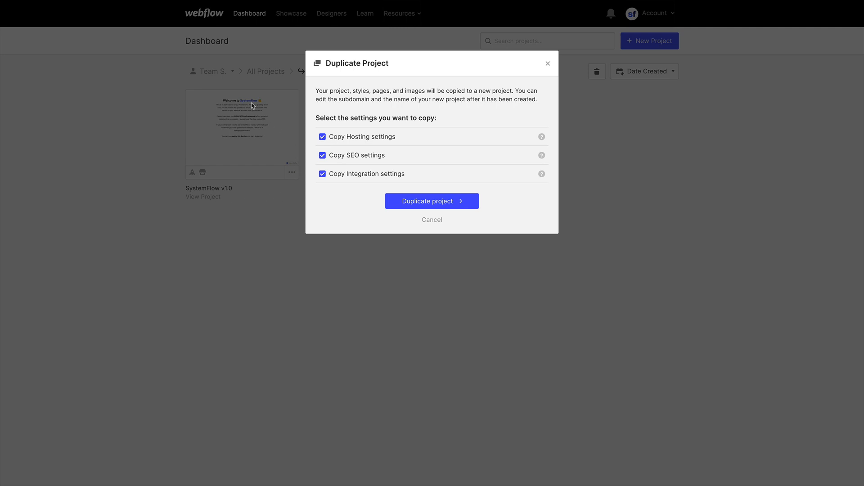
pyautogui.click(410, 200)
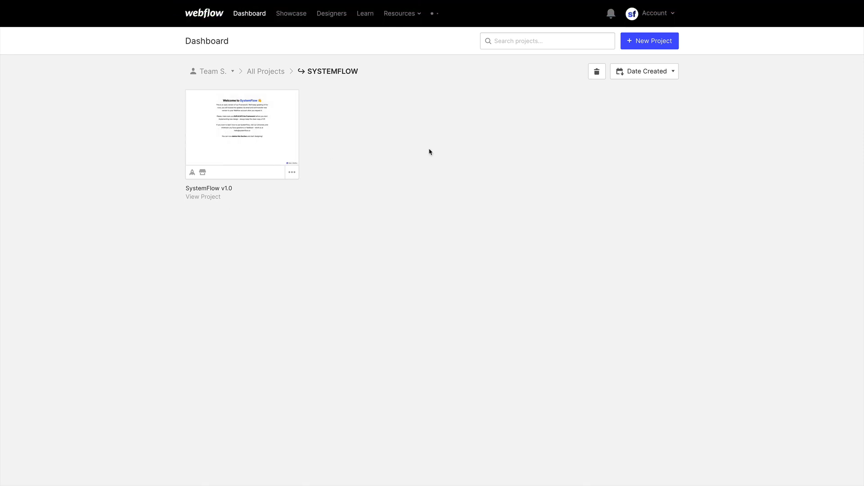
pyautogui.moveTo(264, 168)
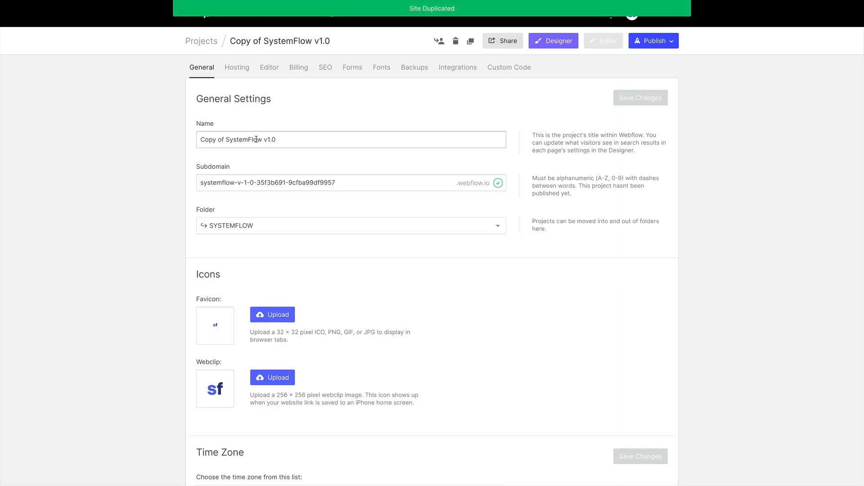
# Rename the duplicated project as Ebook and save the general settings.
pyautogui.click(295, 139)
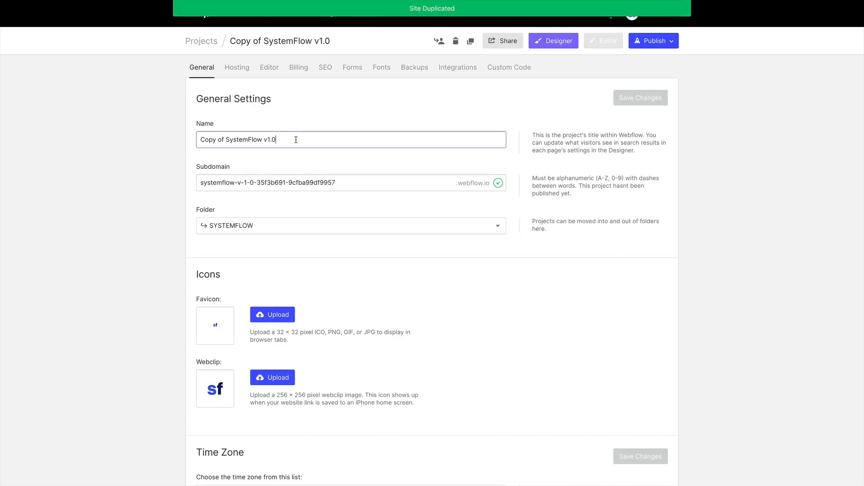
pyautogui.hotkey('ctrl', 'a')
pyautogui.write('Ebook')
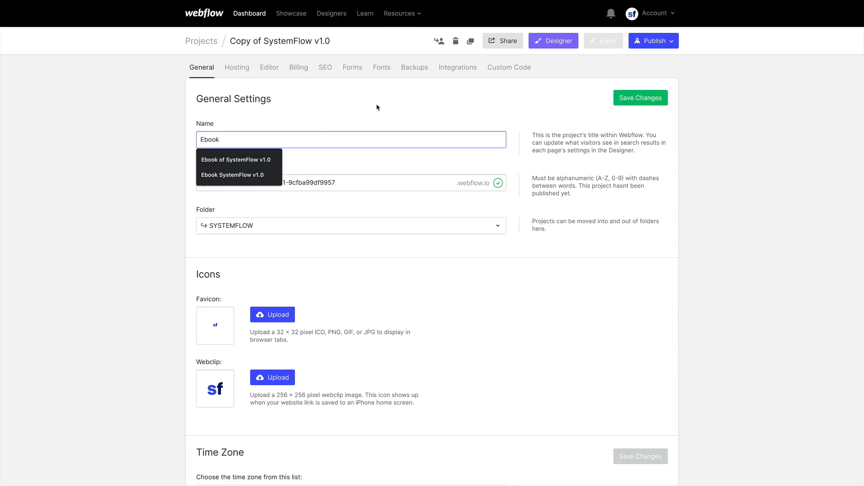
pyautogui.click(377, 107)
pyautogui.click(625, 105)
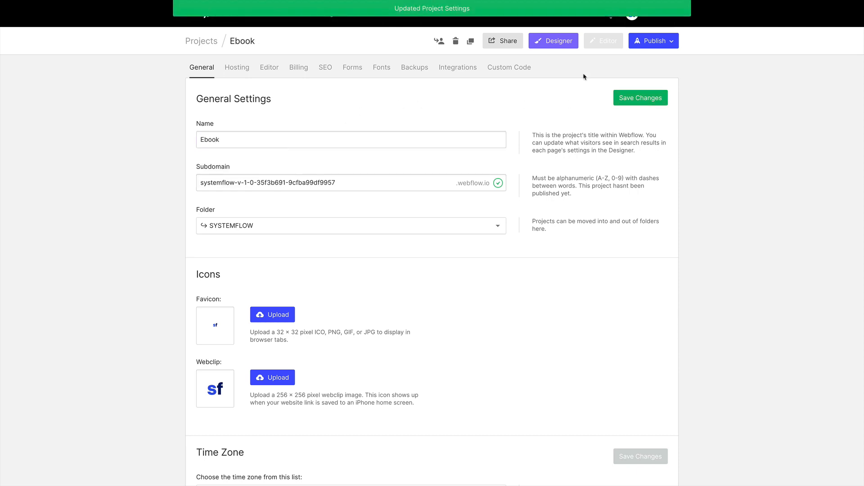
# Open the Ebook project in the Designer and delete the welcome Section from the Home page.
pyautogui.click(557, 41)
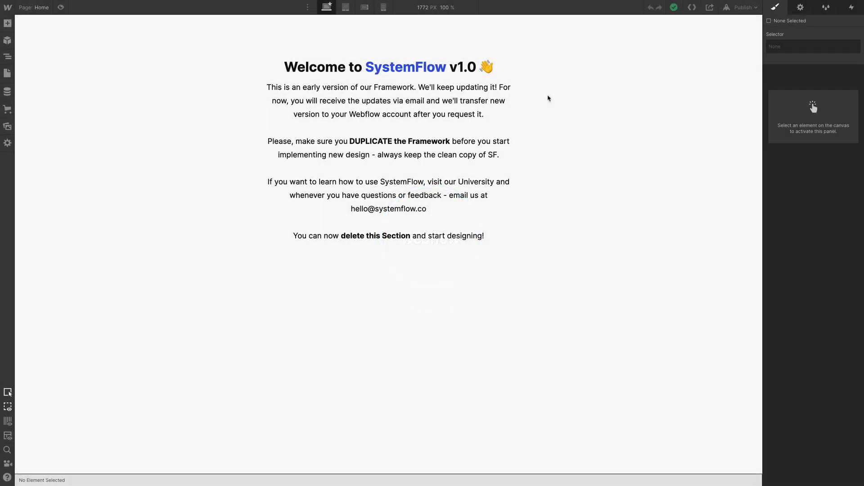
pyautogui.click(400, 102)
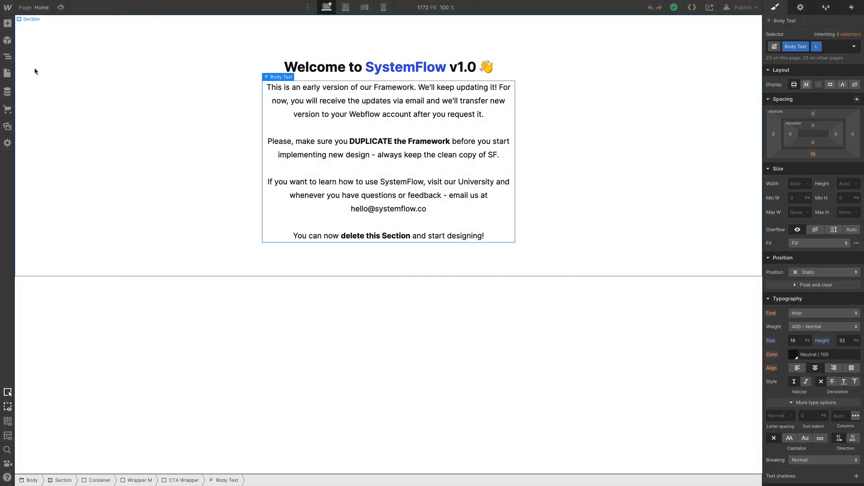
pyautogui.click(7, 57)
pyautogui.click(45, 60)
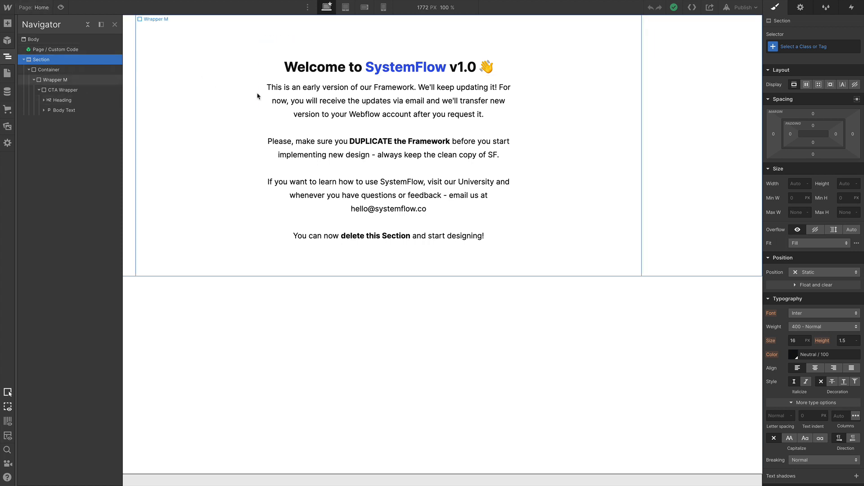
pyautogui.press('Delete')
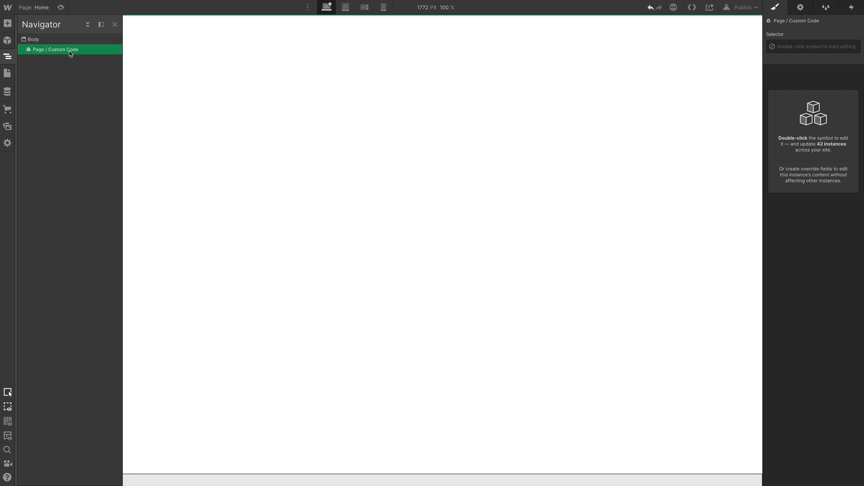
pyautogui.click(227, 92)
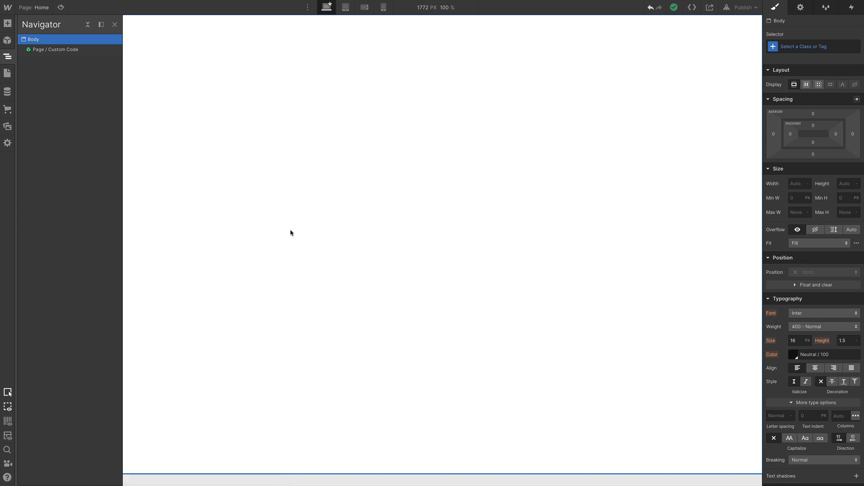
# Switch to Figma to view the hero area of the FitMom ebook homepage mockup, and return to Webflow.
pyautogui.hotkey('ctrl', 'Right')
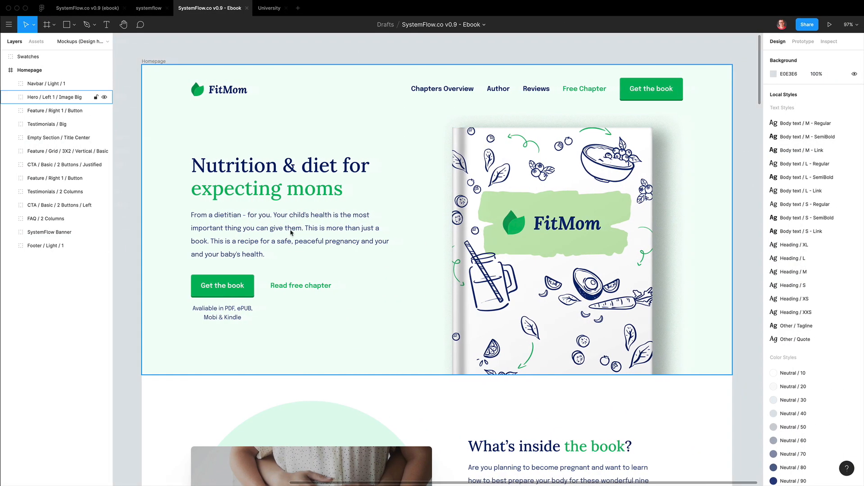
pyautogui.scroll(-1, 748, 239)
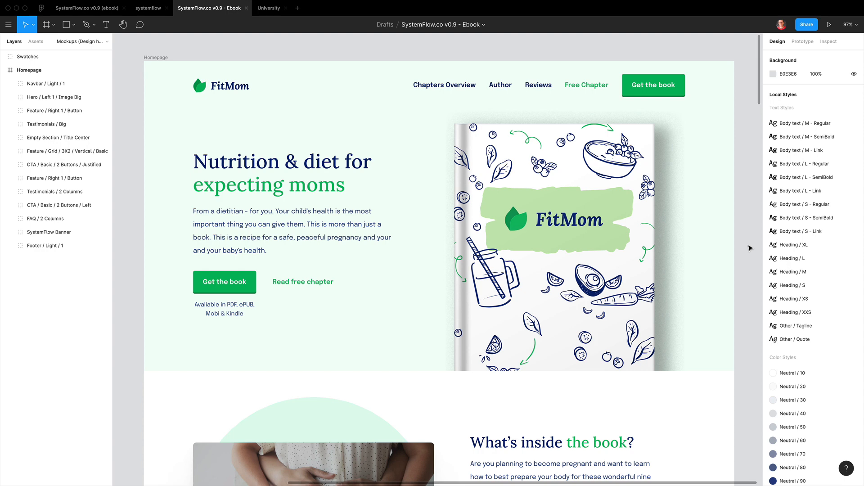
pyautogui.hotkey('ctrl', 'Left')
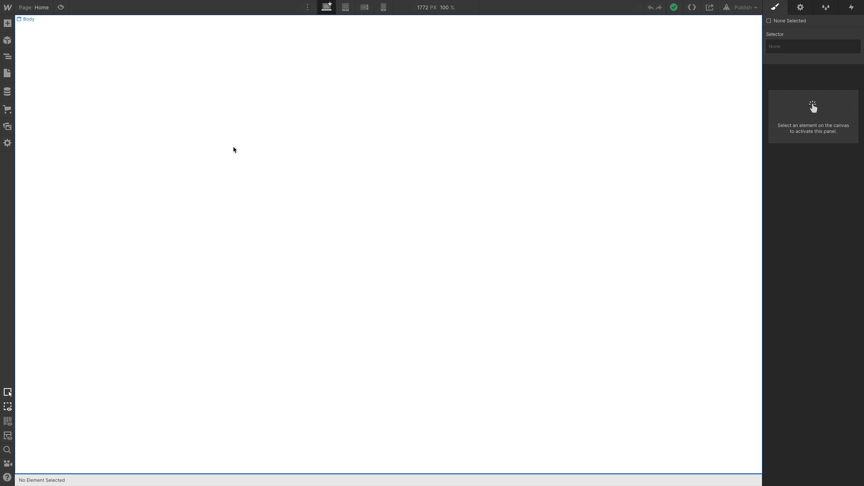
# Find the CTA Sections templates in the SystemFlow style guide and copy the name of the CTA / Basic / Button / Centered component.
pyautogui.hotkey('ctrl', 'Tab')
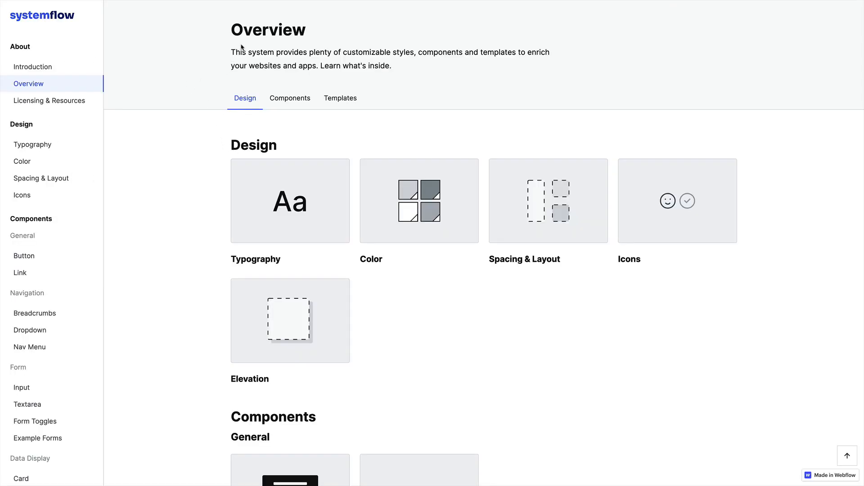
pyautogui.scroll(-5, 66, 363)
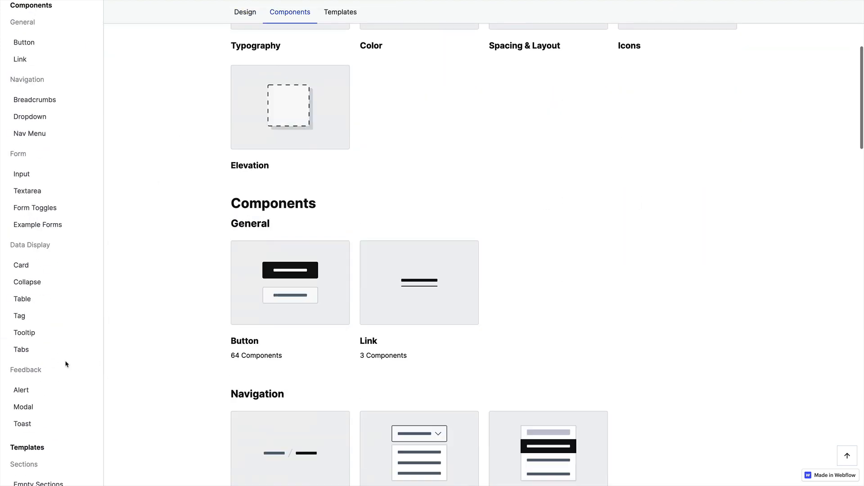
pyautogui.scroll(-7, 64, 364)
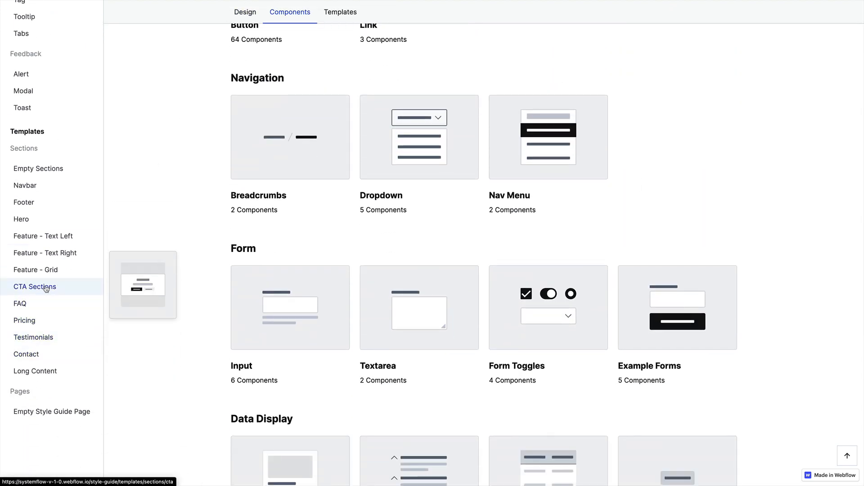
pyautogui.click(44, 288)
pyautogui.scroll(-15, 72, 290)
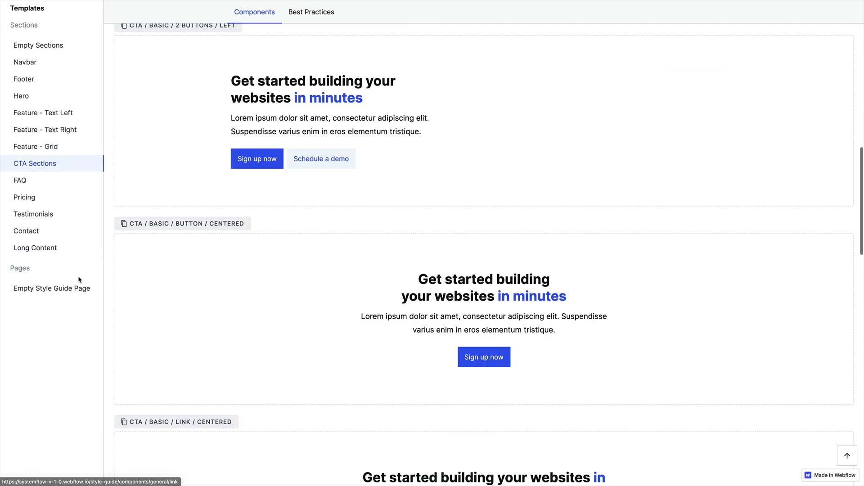
pyautogui.scroll(1, 363, 161)
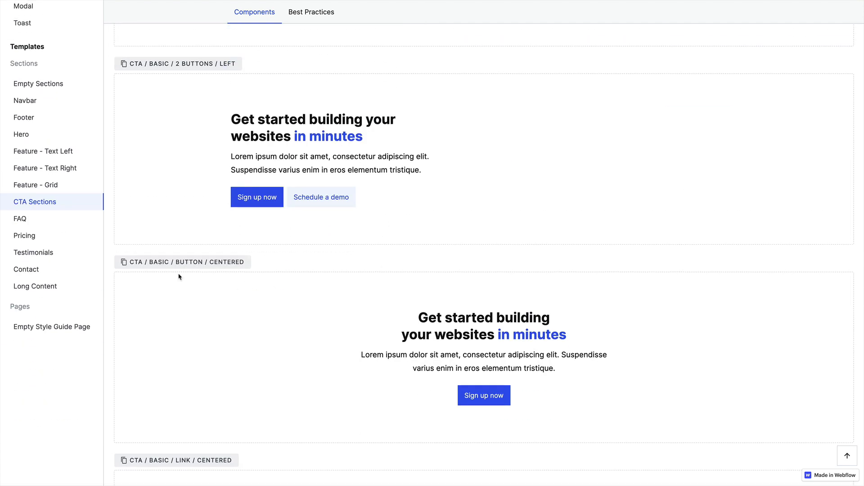
pyautogui.click(188, 263)
# Return to the Webflow Designer and insert the CTA / Basic / Button / Centered symbol on the Home page using the copied name.
pyautogui.press('super+Tab')
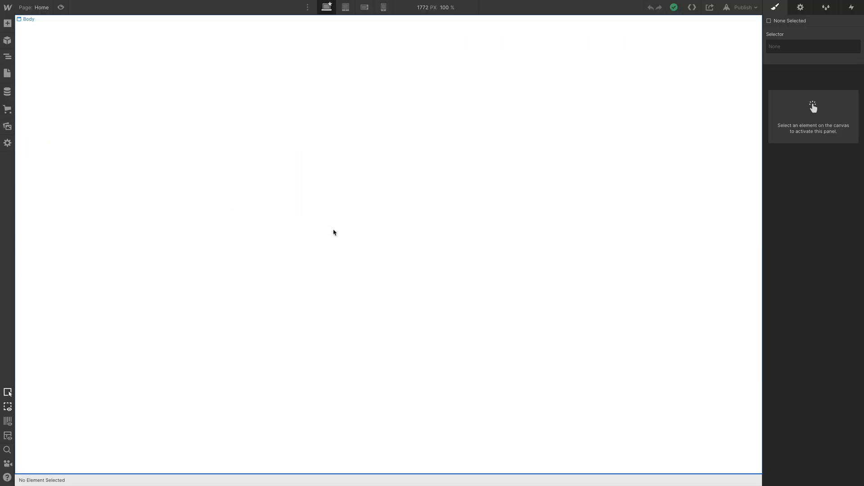
pyautogui.press('super+k')
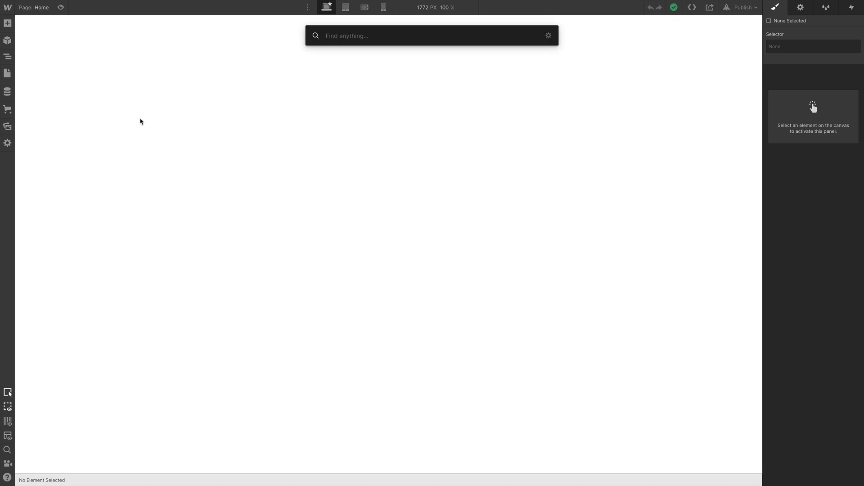
pyautogui.press('super+v')
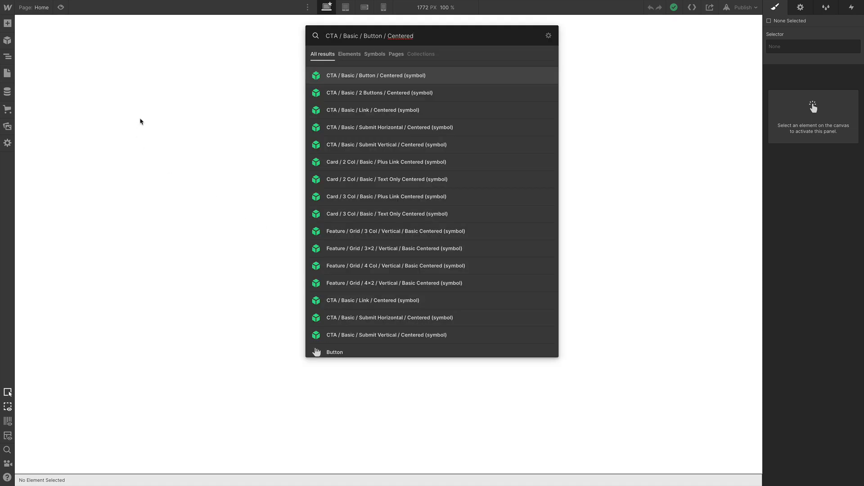
pyautogui.press('Return')
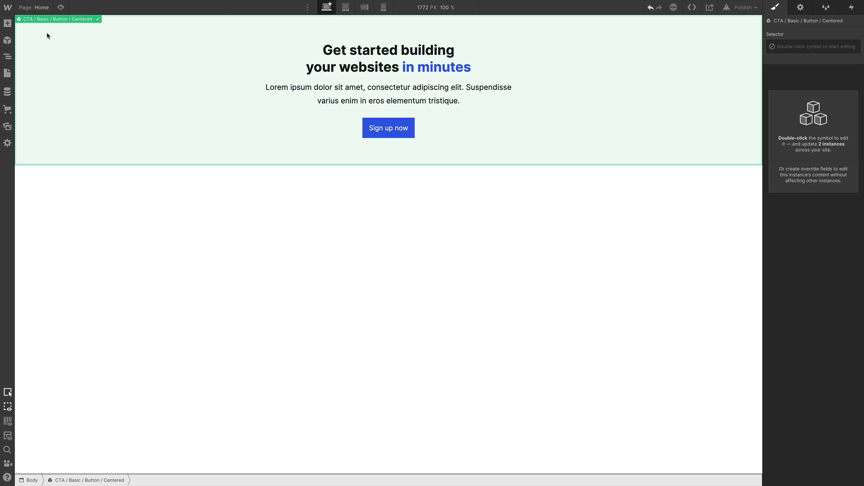
# Open the Customize page and examine its typography, primary and secondary color, and icon theme settings.
pyautogui.click(36, 10)
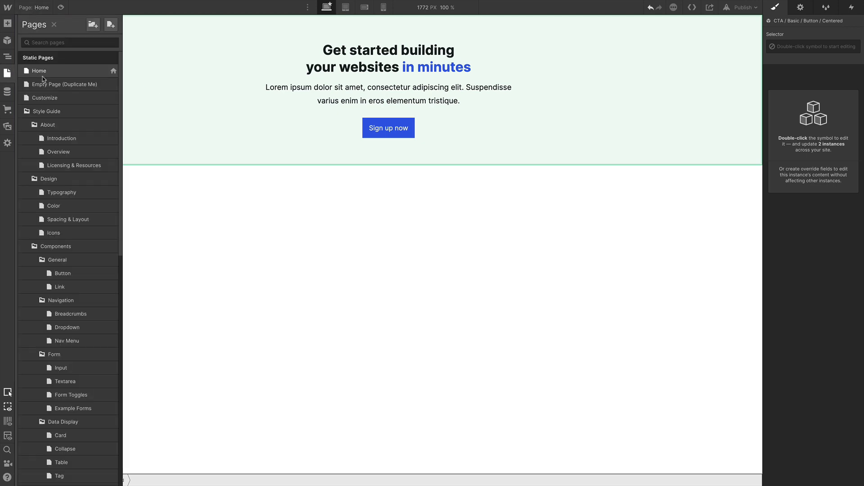
pyautogui.click(44, 97)
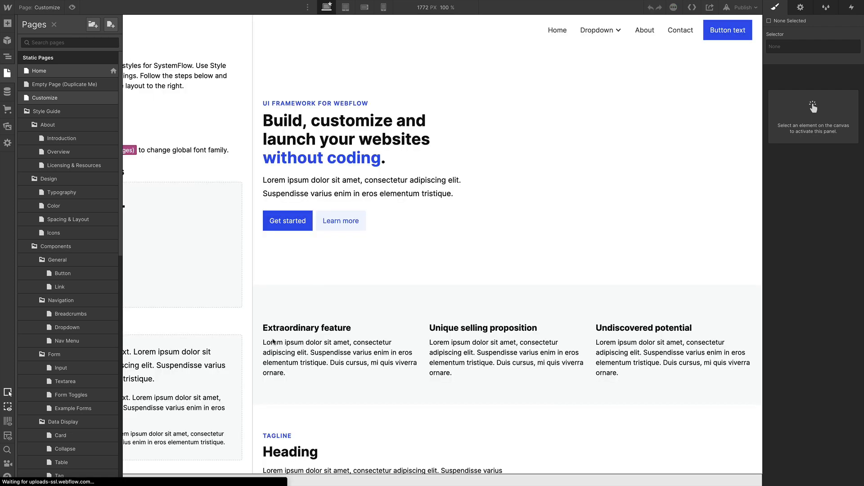
pyautogui.scroll(-3, 151, 235)
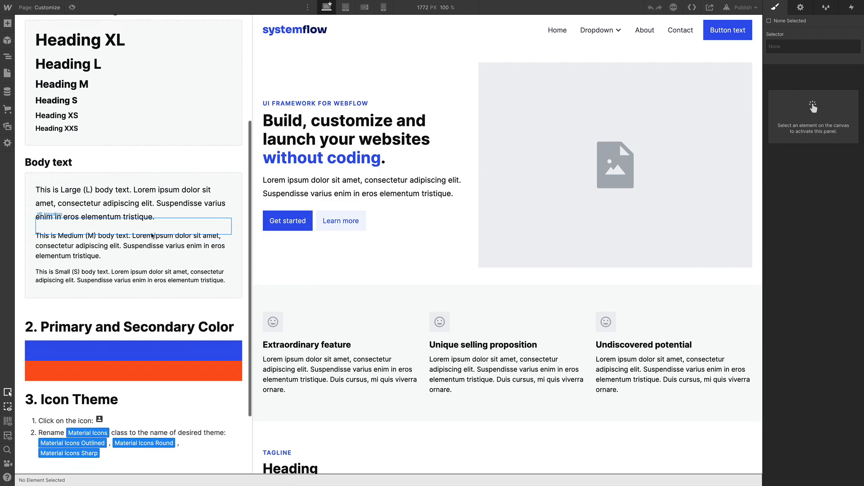
pyautogui.scroll(3, 152, 236)
pyautogui.scroll(-5, 151, 236)
pyautogui.scroll(3, 151, 237)
pyautogui.scroll(1, 90, 135)
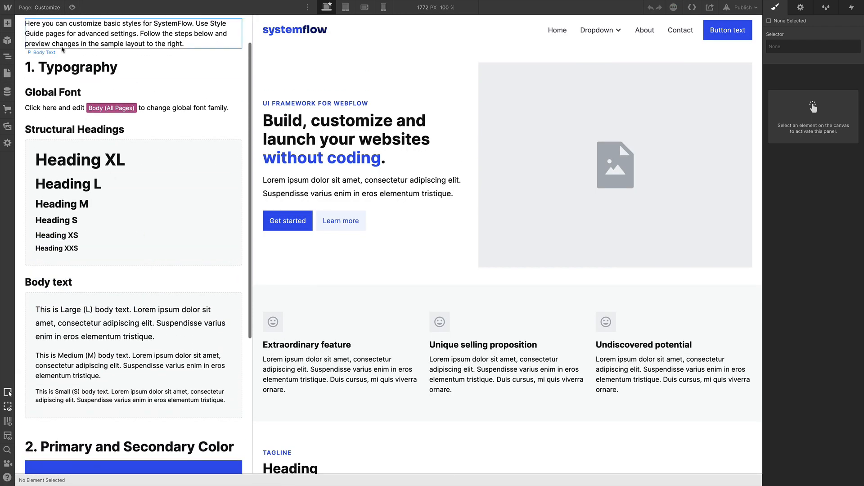
# Go back to the Home page containing the centered CTA section.
pyautogui.click(7, 73)
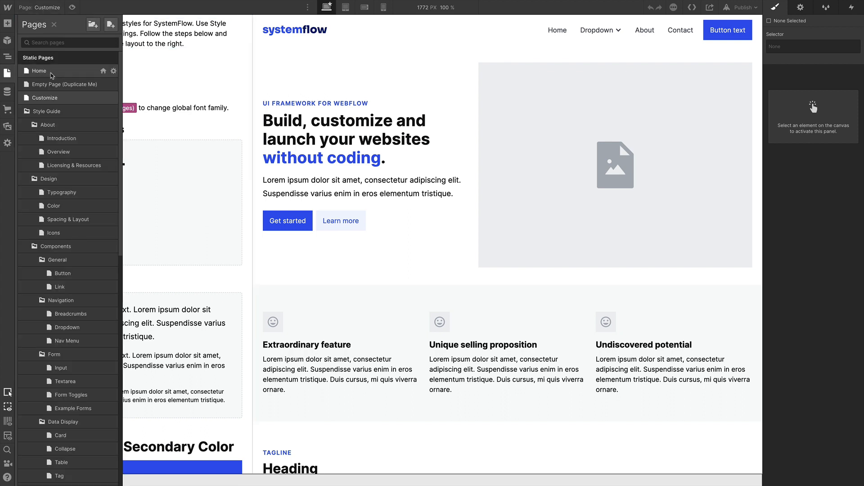
pyautogui.click(51, 76)
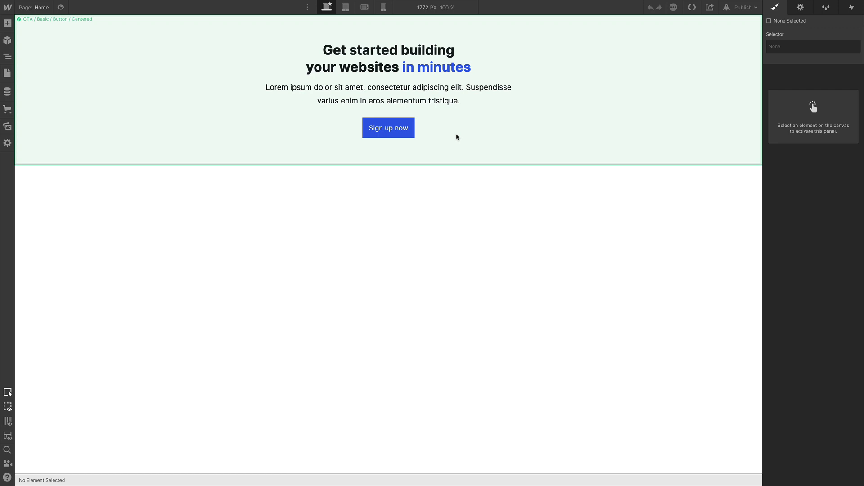
pyautogui.click(422, 140)
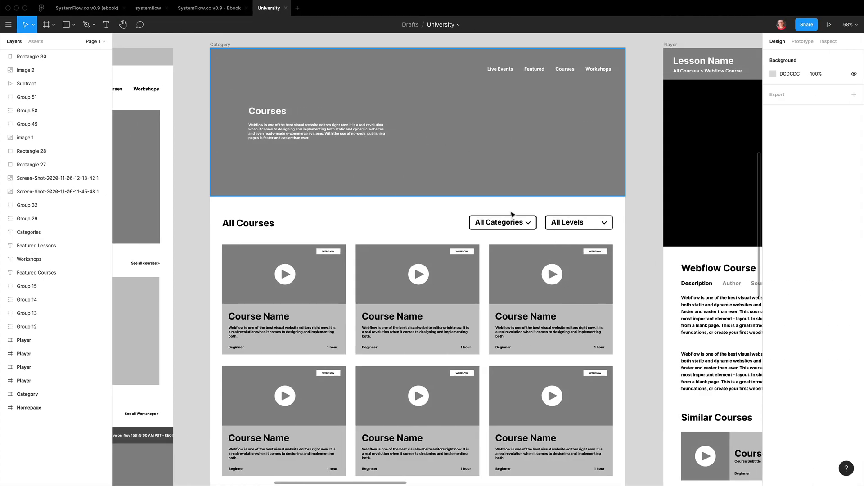
# Examine the Category and Player page wireframes in the University design file in Figma.
pyautogui.hscroll(3, 511, 216)
pyautogui.scroll(-2, 481, 278)
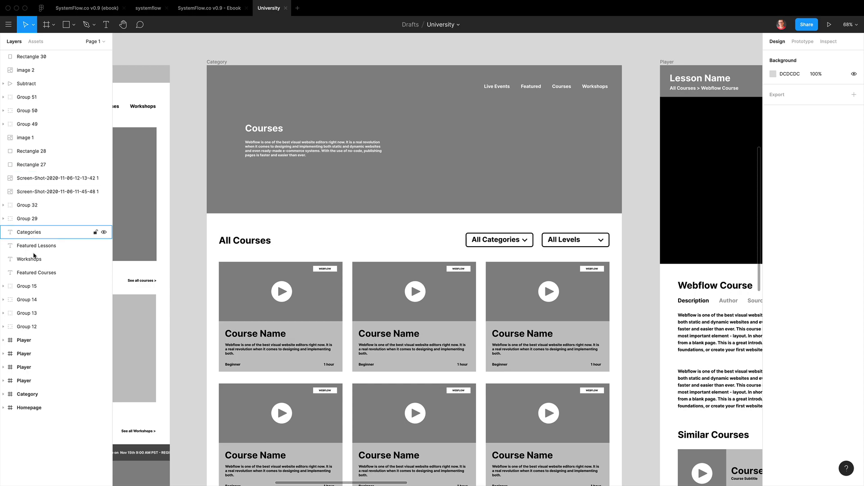
pyautogui.scroll(-3, 364, 178)
pyautogui.hscroll(10, 410, 183)
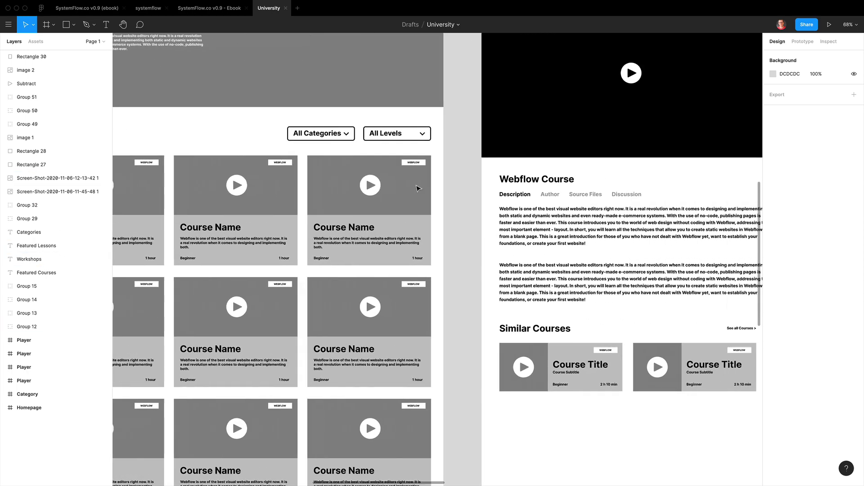
pyautogui.scroll(2, 419, 189)
pyautogui.scroll(5, 384, 183)
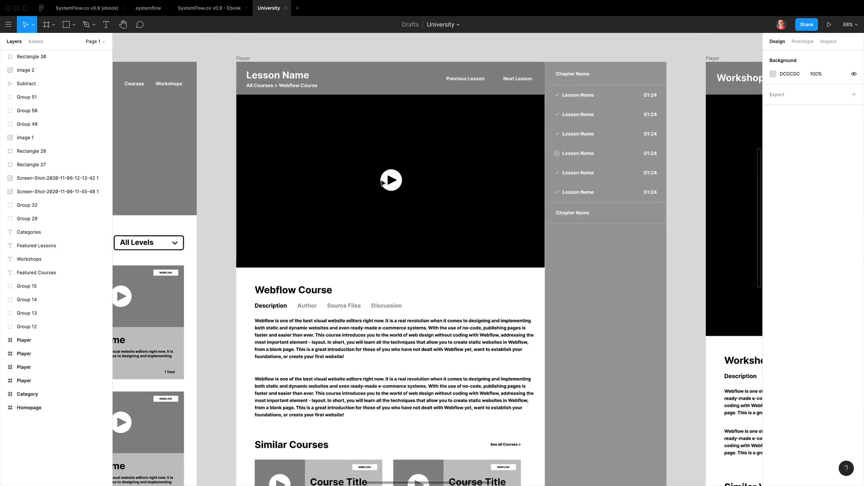
pyautogui.scroll(-3, 383, 183)
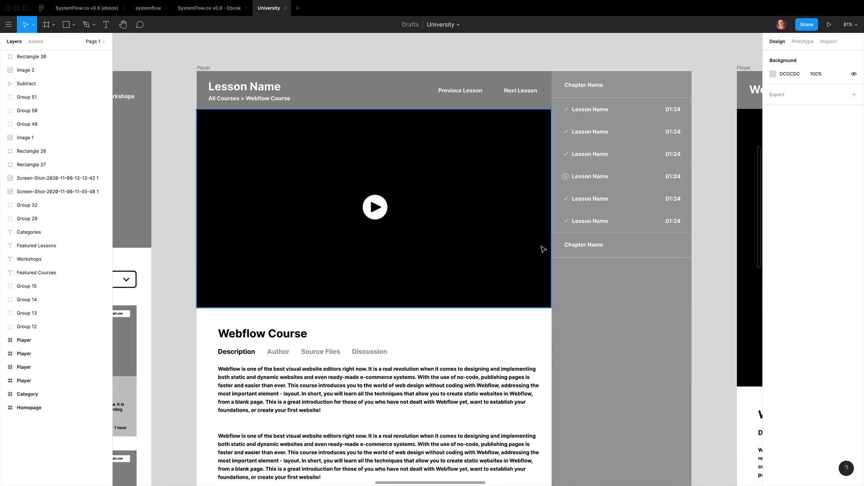
pyautogui.hscroll(-1, 543, 249)
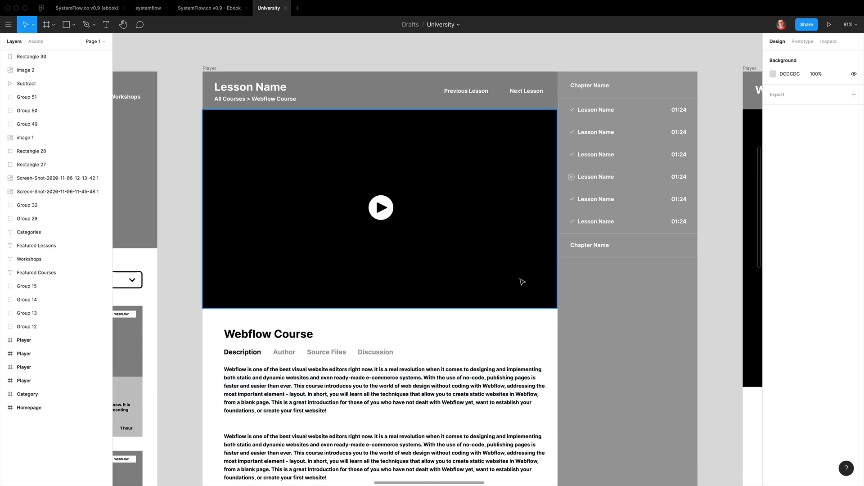
# Examine the lesson layout of the Player wireframe and the course card grid of the Category wireframe.
pyautogui.scroll(-2, 523, 282)
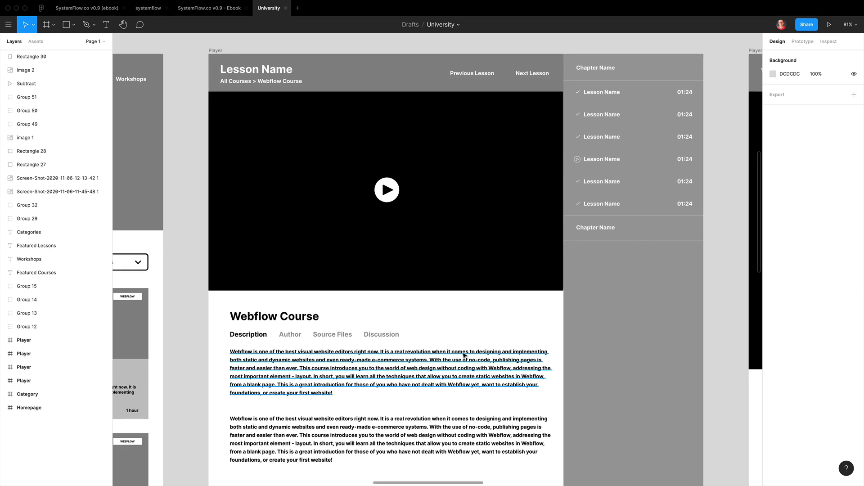
pyautogui.scroll(1, 465, 355)
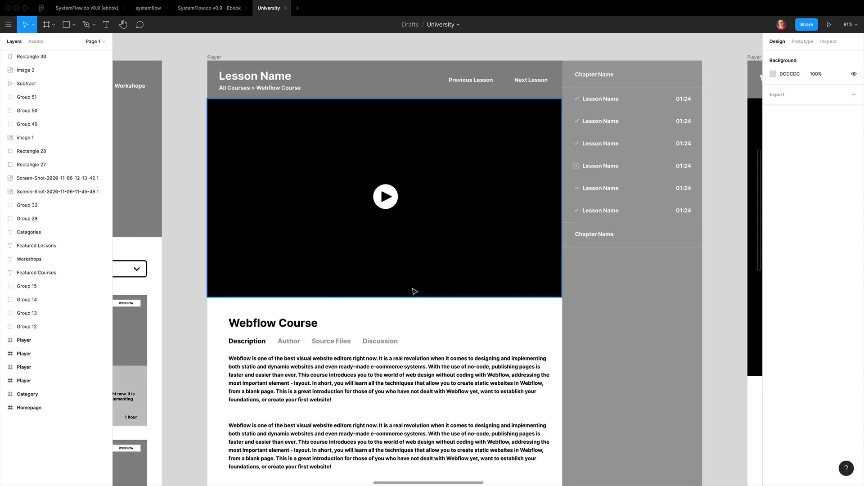
pyautogui.hotkey('ctrl', 'Left')
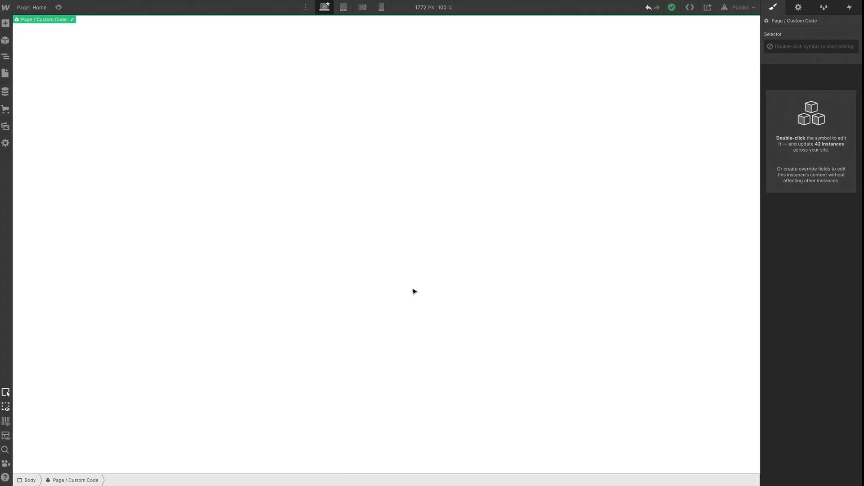
pyautogui.hotkey('ctrl', 'Right')
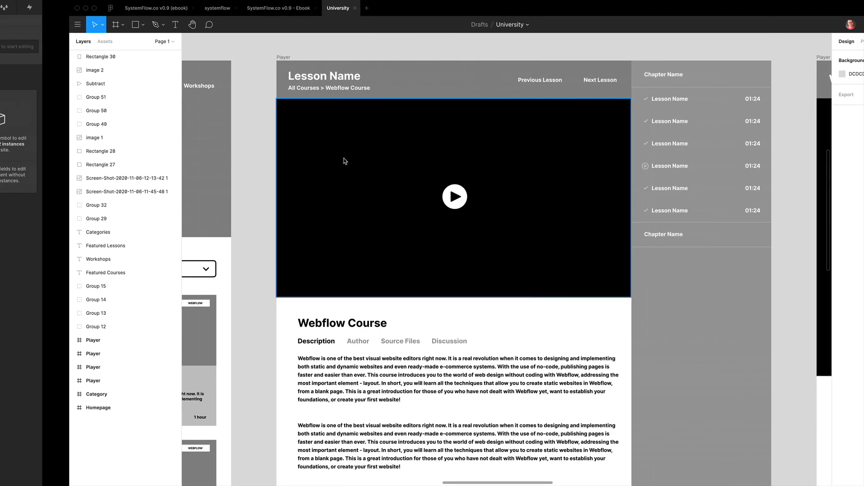
pyautogui.hscroll(-10, 429, 194)
pyautogui.scroll(-1, 430, 193)
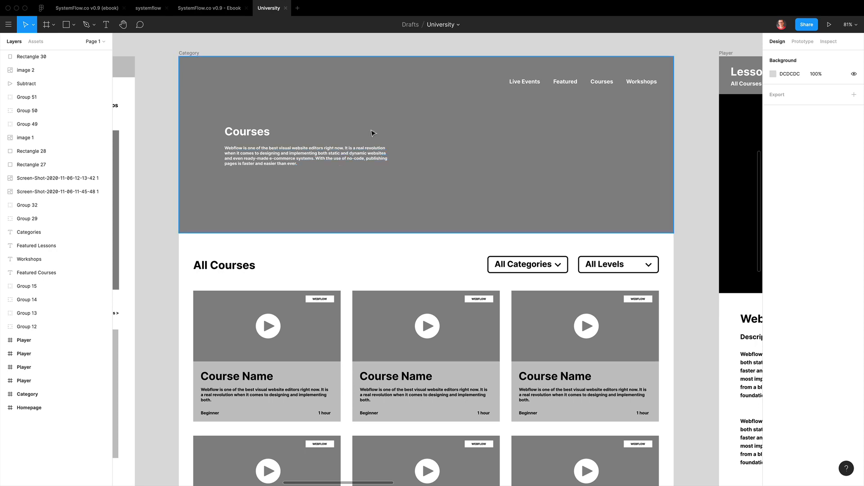
pyautogui.scroll(-4, 372, 133)
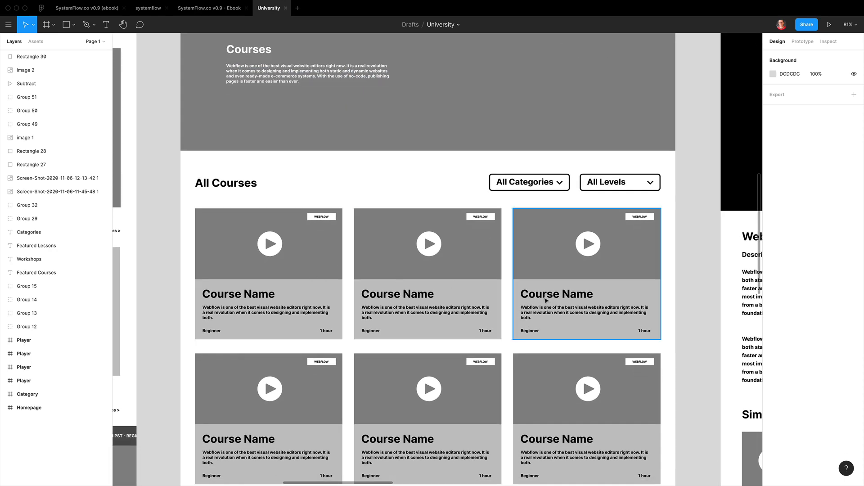
pyautogui.scroll(5, 425, 314)
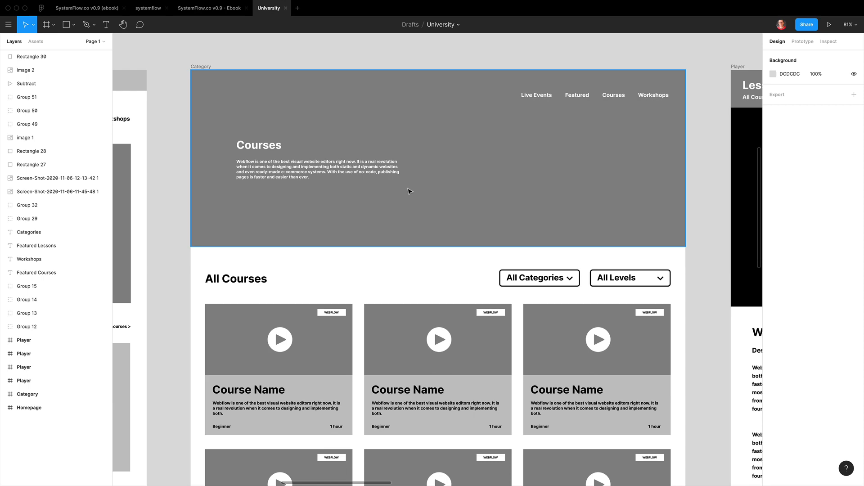
pyautogui.scroll(-5, 409, 191)
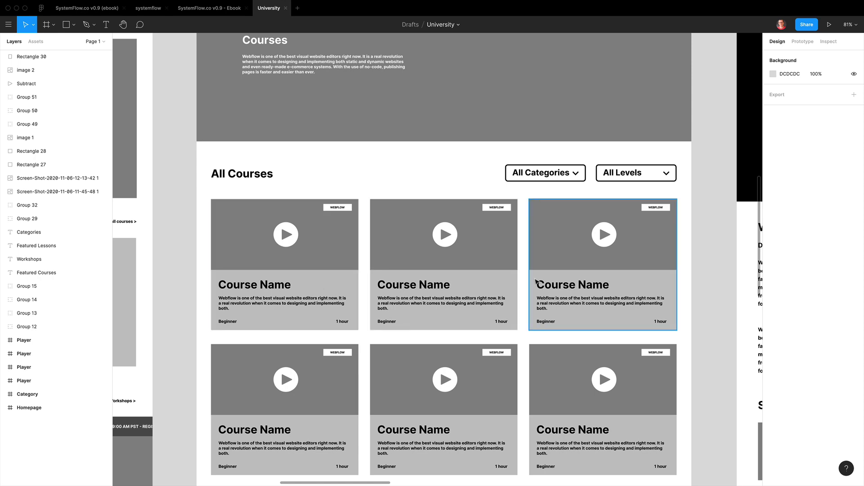
pyautogui.scroll(1, 392, 239)
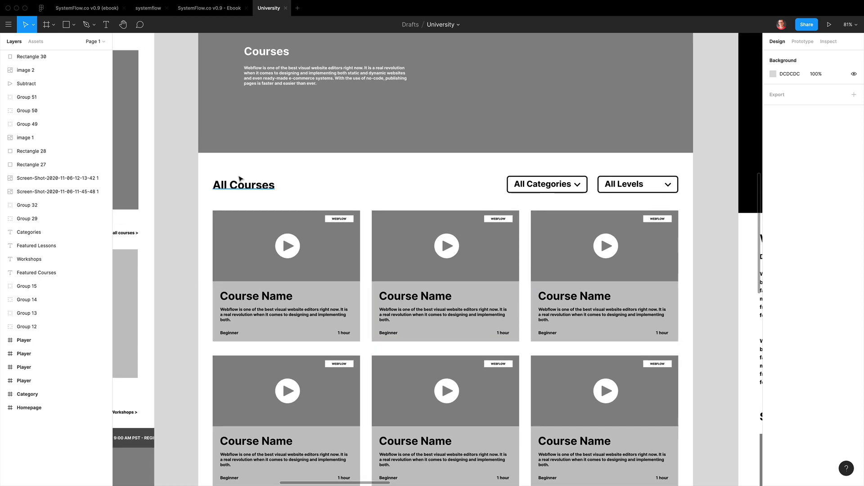
pyautogui.scroll(3, 398, 286)
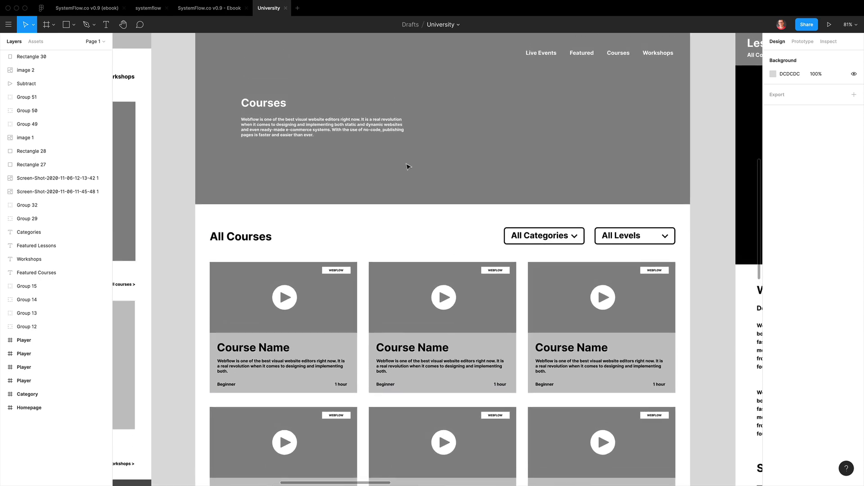
# Switch to the SystemFlow style guide in the browser and examine its component overview and CTA Sections page.
pyautogui.hotkey('ctrl', 'Left')
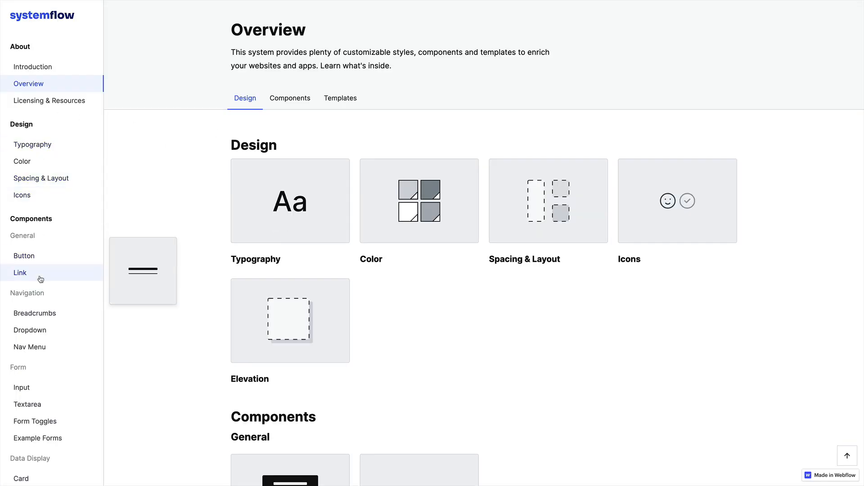
pyautogui.scroll(-5, 40, 277)
pyautogui.scroll(-6, 41, 279)
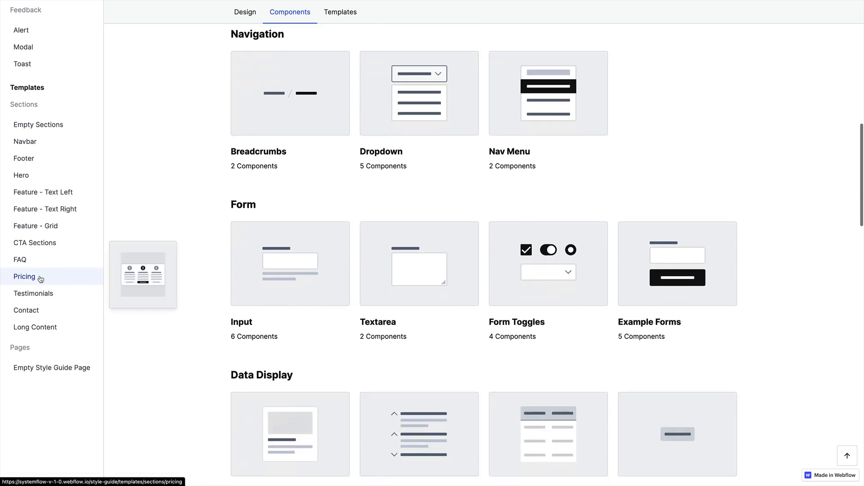
pyautogui.scroll(1, 65, 207)
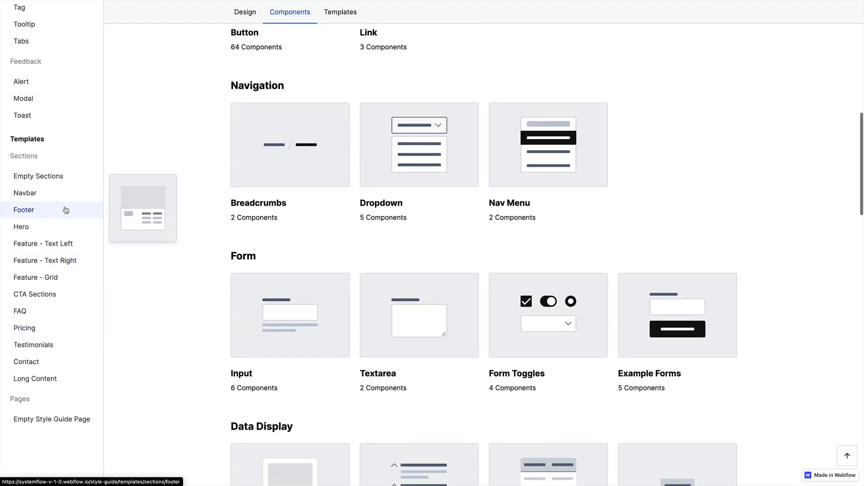
pyautogui.click(63, 295)
pyautogui.scroll(-2, 450, 207)
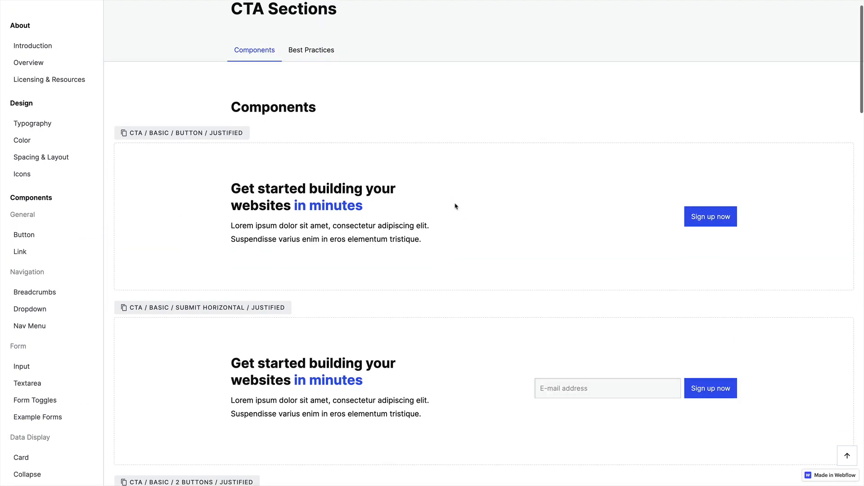
pyautogui.moveTo(255, 104); pyautogui.dragTo(381, 148)
pyautogui.click(387, 146)
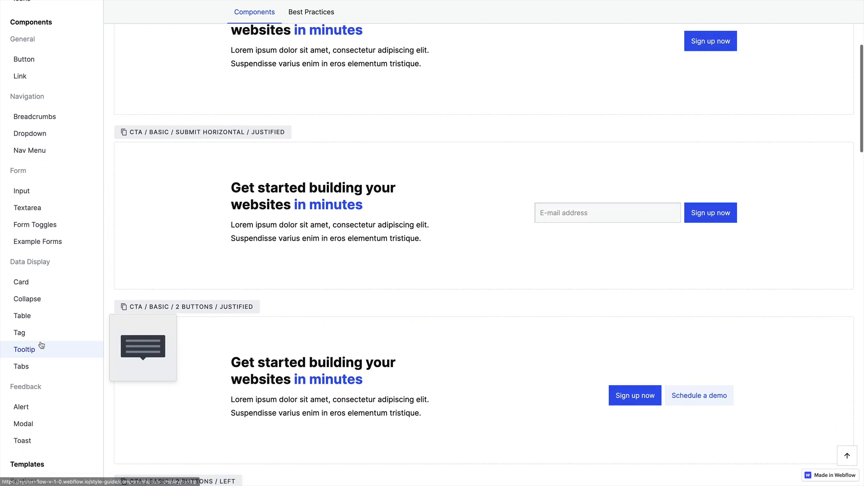
# Open the style guide's Card page and copy the name of the Card / 2 Col / Box / Text Only symbol.
pyautogui.click(29, 283)
pyautogui.scroll(-3, 502, 175)
pyautogui.scroll(-20, 501, 175)
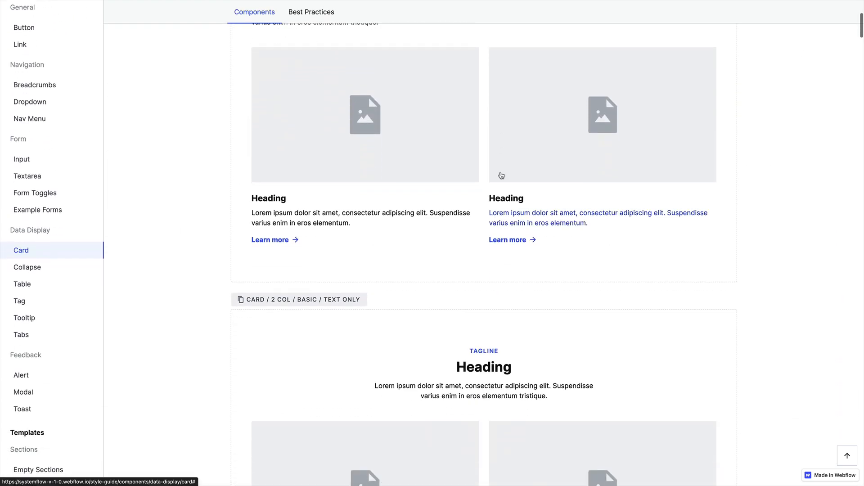
pyautogui.scroll(-15, 501, 174)
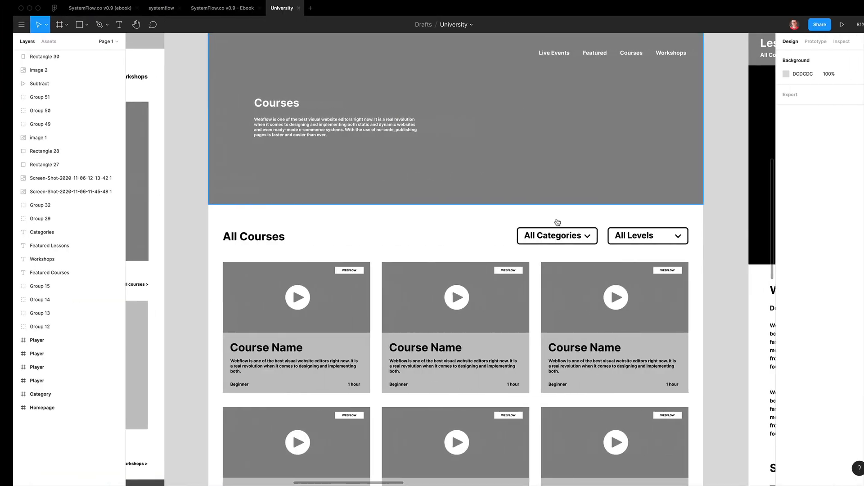
pyautogui.click(445, 354)
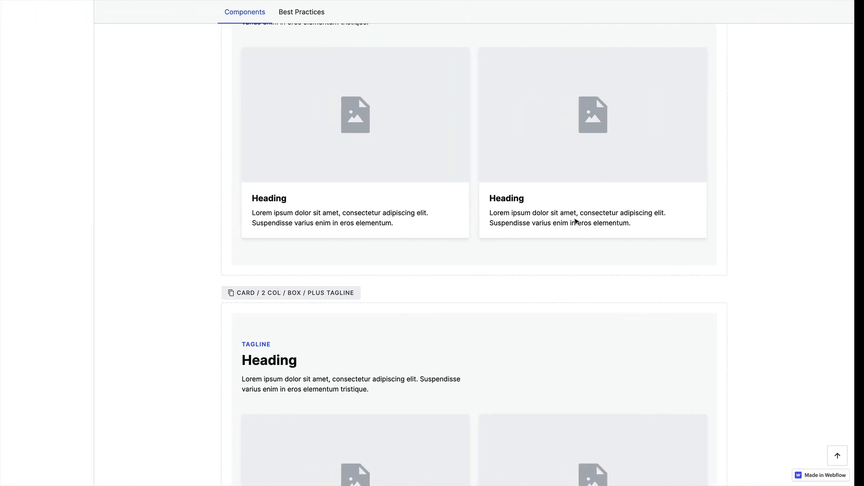
pyautogui.scroll(3, 423, 291)
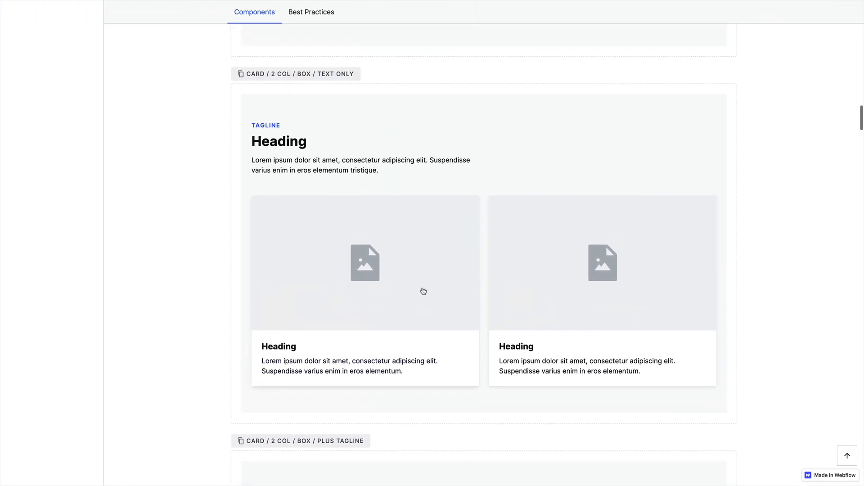
pyautogui.click(300, 74)
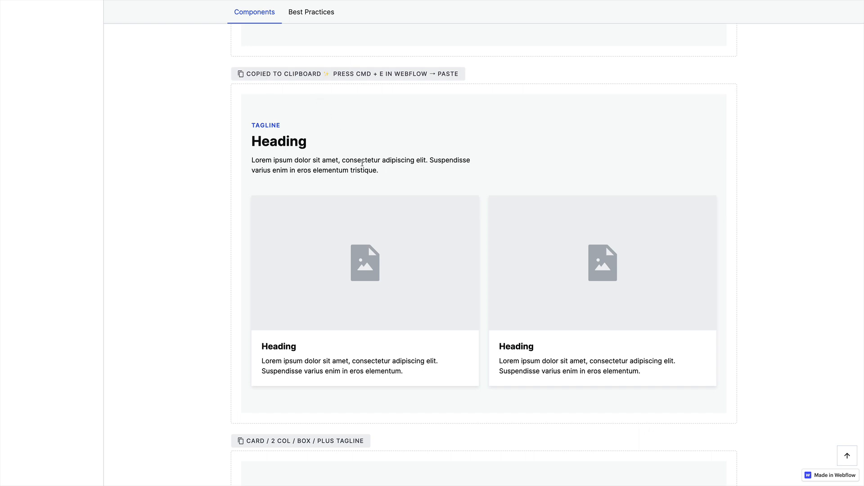
# Switch to the Webflow Designer and insert the Card / 2 Col / Box / Text Only symbol on the Home page using the copied name.
pyautogui.hotkey('ctrl', 'Tab')
pyautogui.press('super+e')
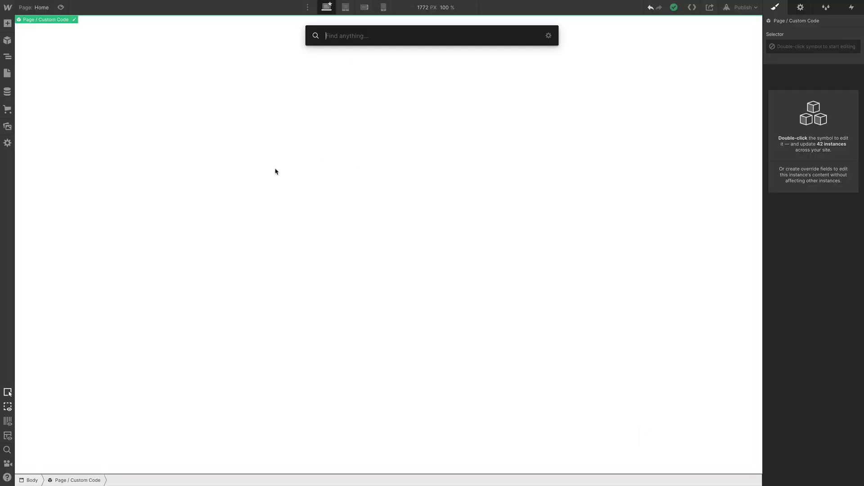
pyautogui.press('super+v')
pyautogui.press('Return')
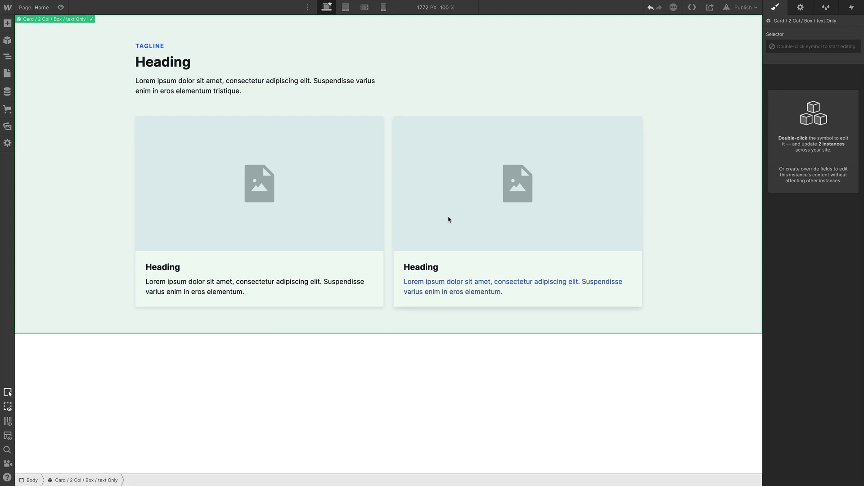
# Unlink the inserted card section from its symbol and select its individual card images and text wrapper.
pyautogui.rightClick(276, 171)
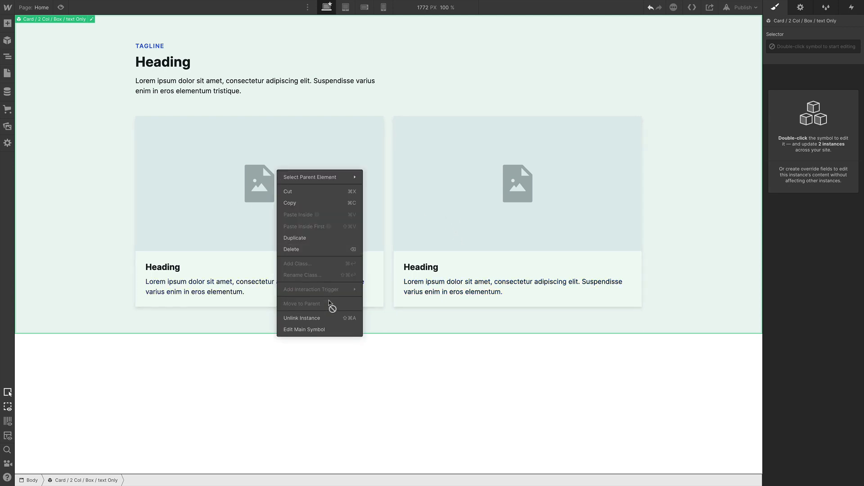
pyautogui.click(334, 319)
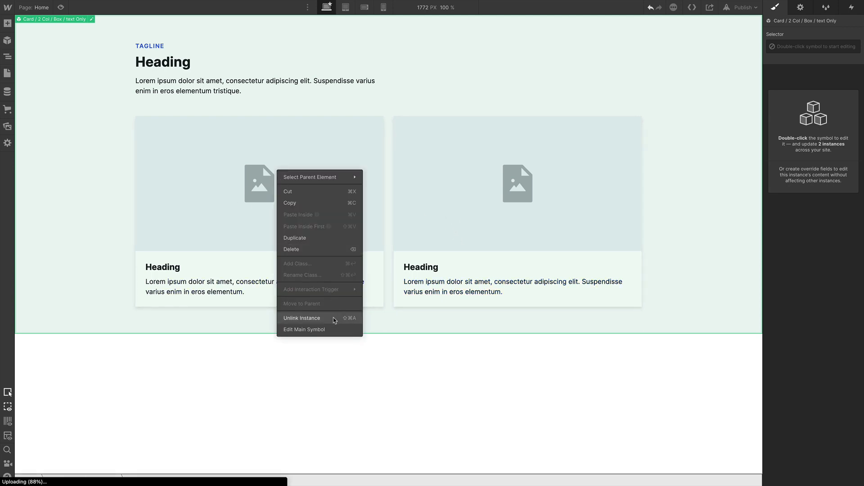
pyautogui.click(465, 120)
pyautogui.click(449, 191)
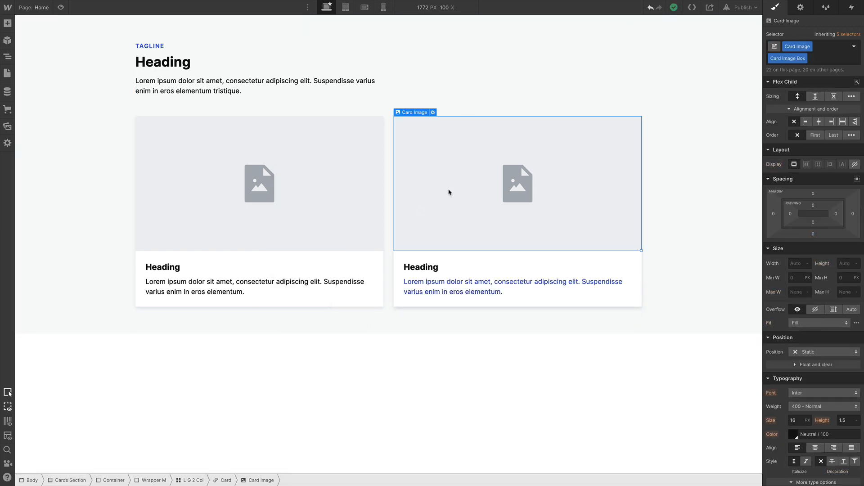
pyautogui.click(232, 179)
pyautogui.click(227, 258)
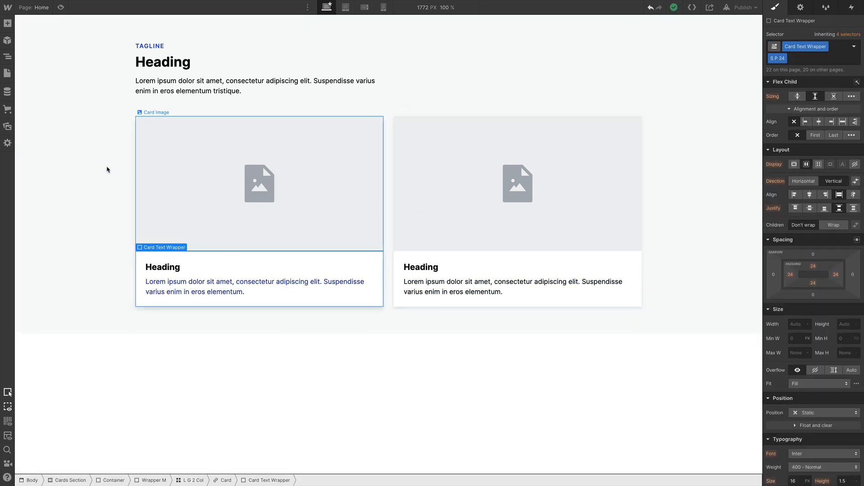
# Add a third 1fr column to the L G 2 Col grid that holds the two cards.
pyautogui.click(10, 61)
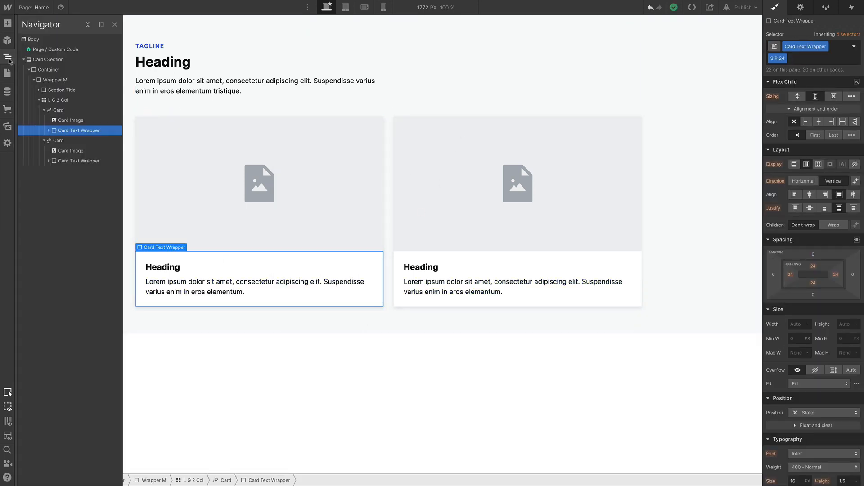
pyautogui.click(63, 110)
pyautogui.click(62, 101)
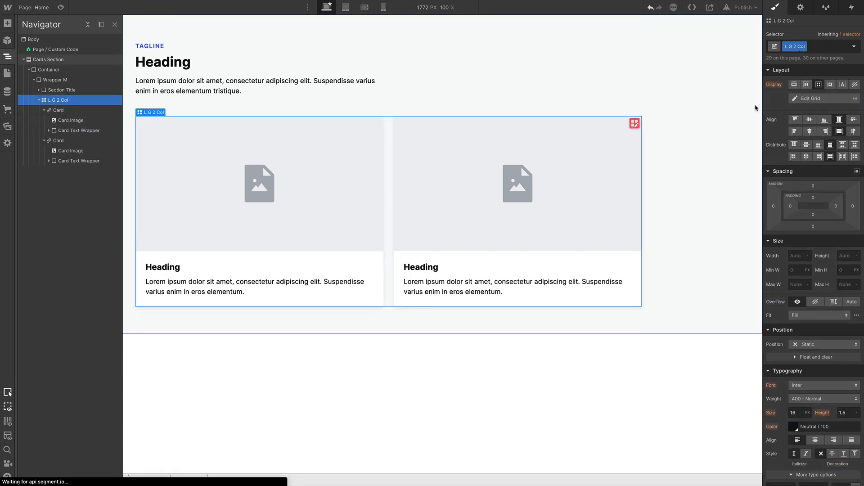
pyautogui.click(801, 99)
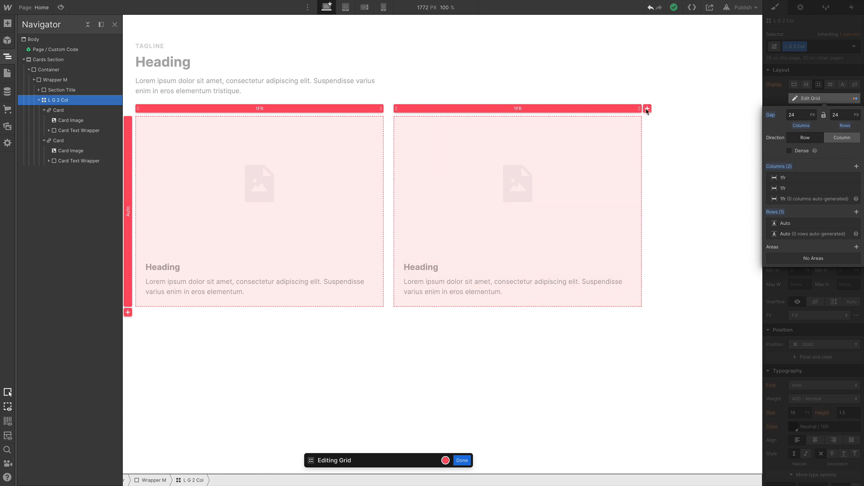
pyautogui.click(646, 109)
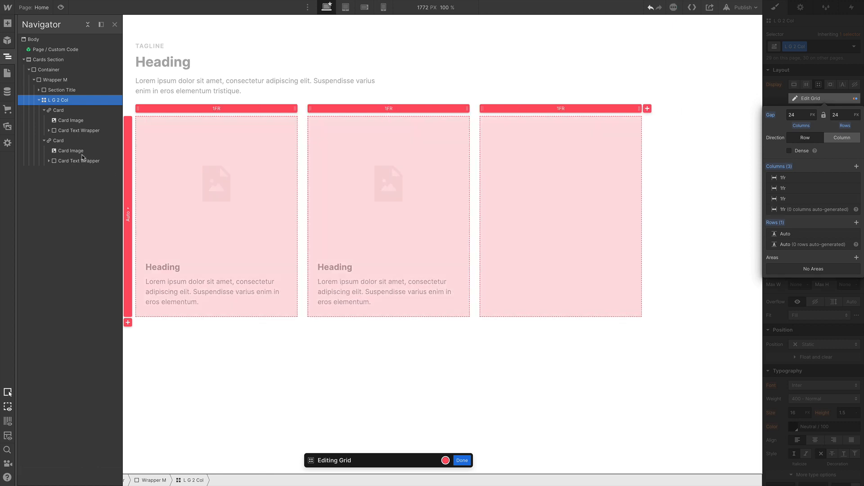
pyautogui.click(463, 460)
# Fill the empty third grid cell with a copy of the second card.
pyautogui.click(66, 141)
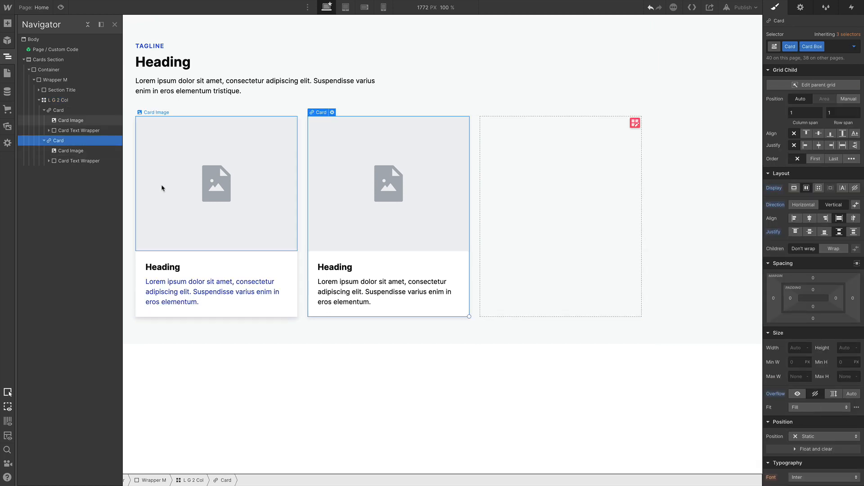
pyautogui.click(478, 389)
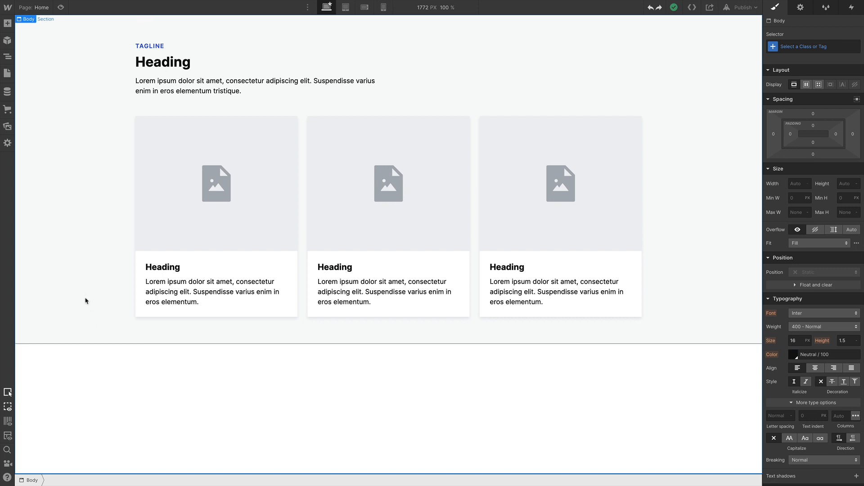
# Delete the whole Cards Section from the Home page.
pyautogui.click(72, 157)
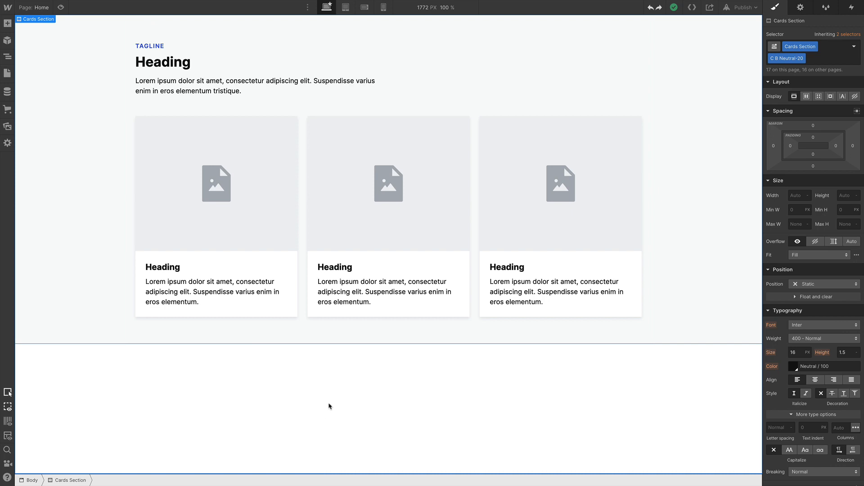
pyautogui.press('Delete')
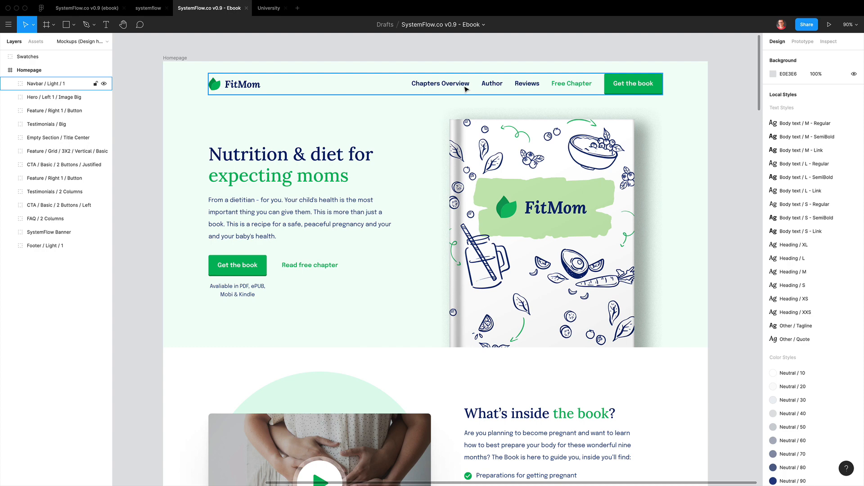
# In the Figma Homepage mockup, select the navbar group and copy its layer name, Navbar / Light / 1.
pyautogui.click(478, 104)
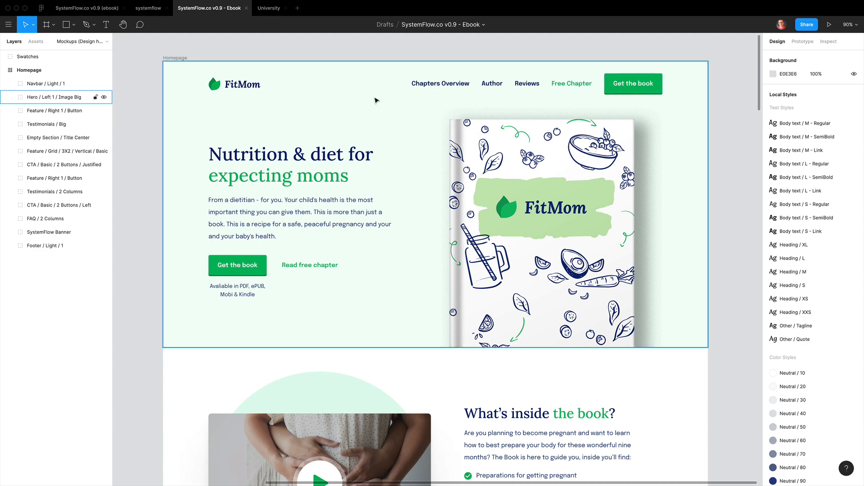
pyautogui.click(251, 85)
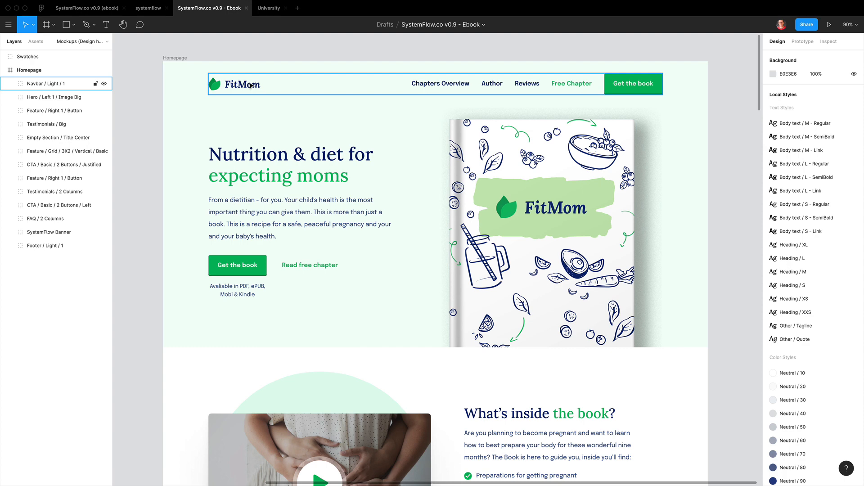
pyautogui.click(61, 84)
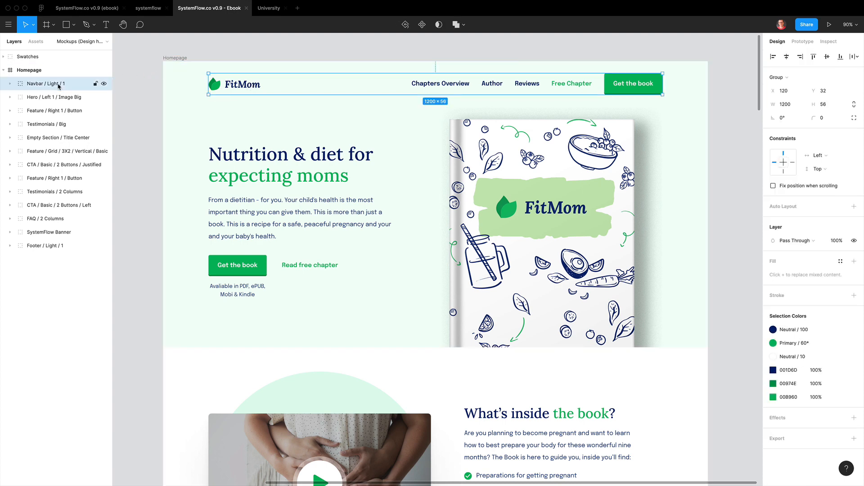
pyautogui.doubleClick(58, 83)
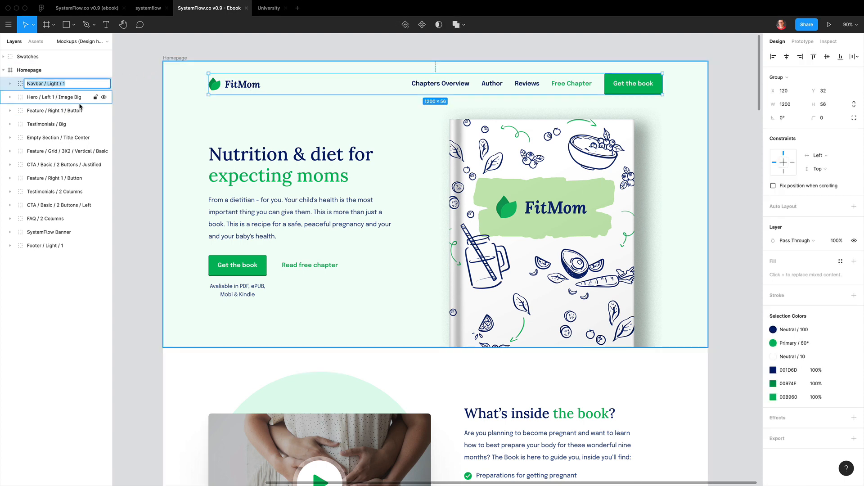
pyautogui.click(128, 104)
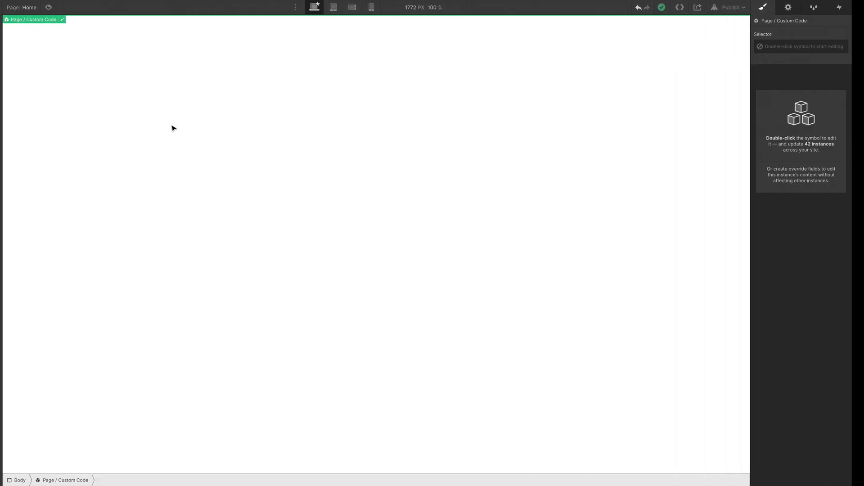
# Switch to Webflow and add the Navbar / Light / 1 symbol to the body of the empty Home page.
pyautogui.click(161, 137)
pyautogui.hotkey('ctrl', 'k')
pyautogui.write('Navbar / Light / 1')
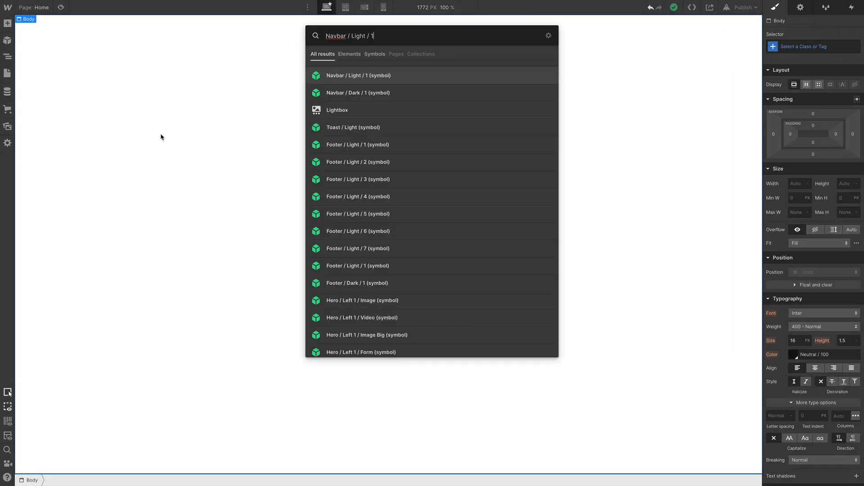
pyautogui.press('Return')
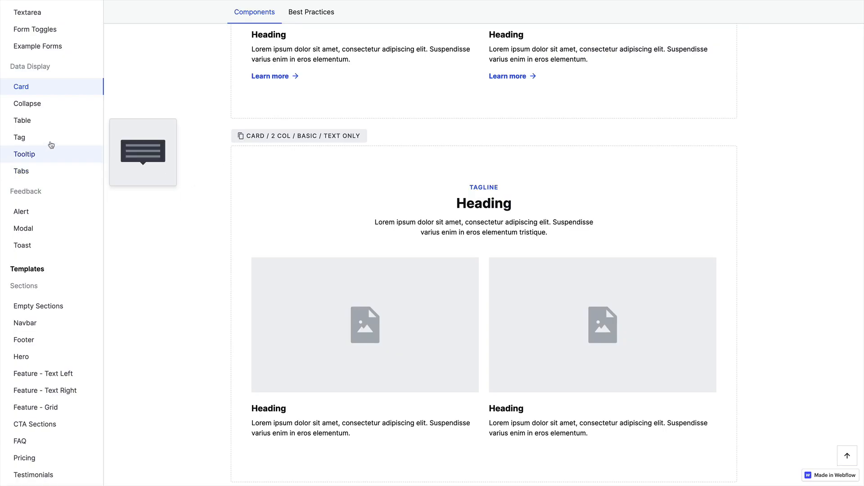
pyautogui.scroll(-5, 58, 256)
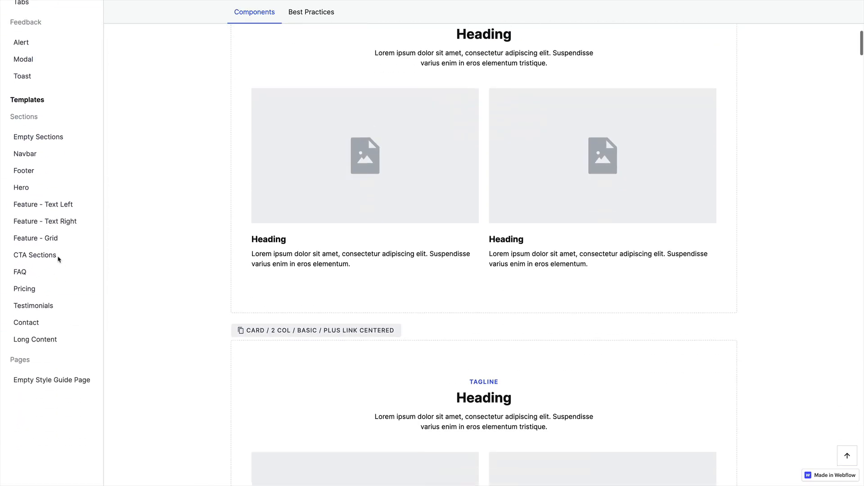
pyautogui.scroll(6, 59, 260)
pyautogui.scroll(-3, 58, 256)
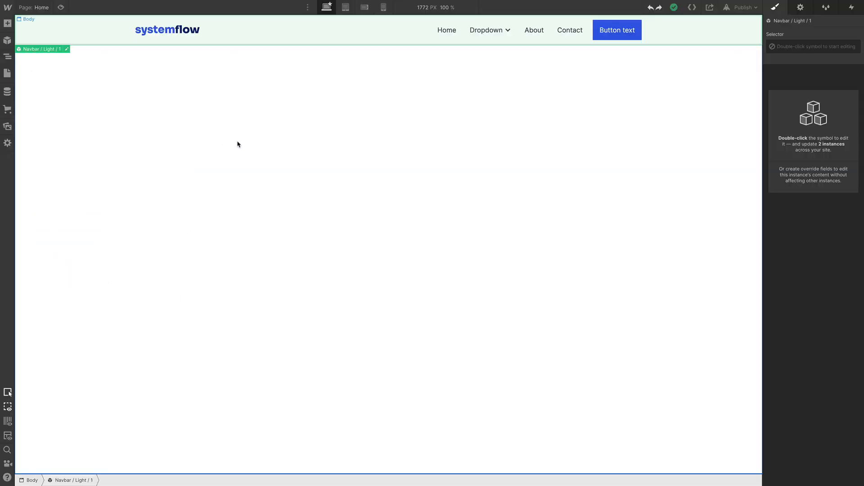
# Add the Hero / Left 1 / Image symbol to the Home page body below the navbar.
pyautogui.click(144, 133)
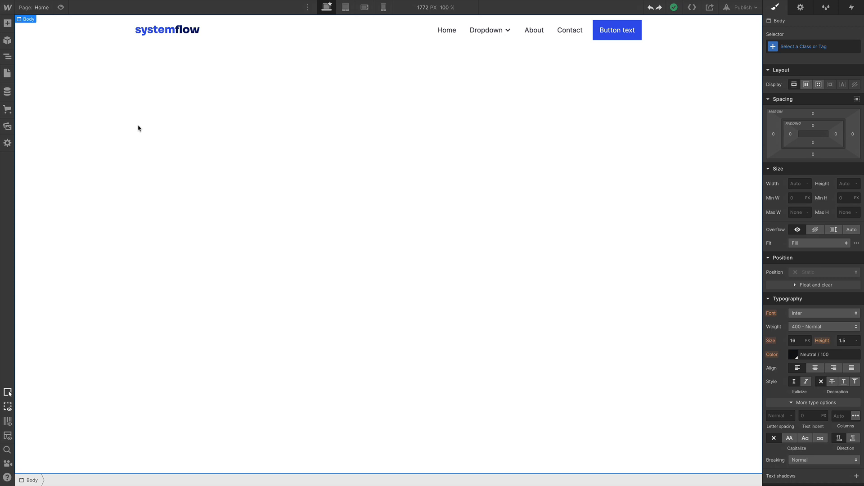
pyautogui.hotkey('ctrl', 'k')
pyautogui.write('her li')
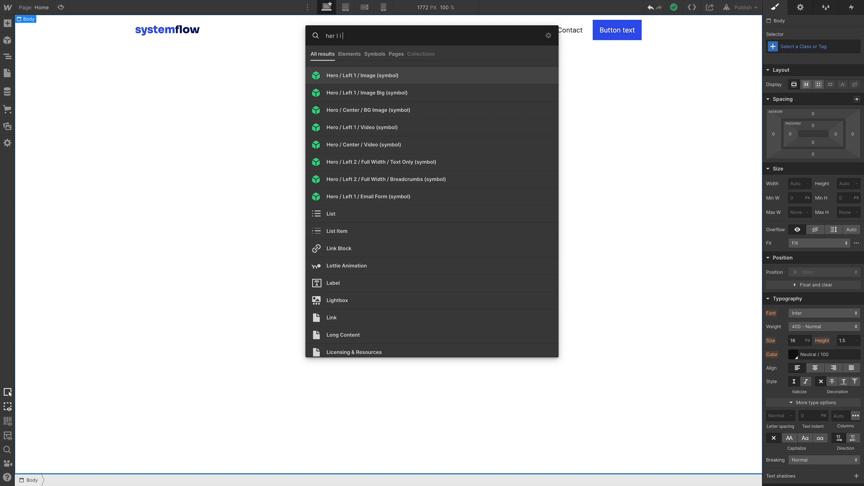
pyautogui.press('Return')
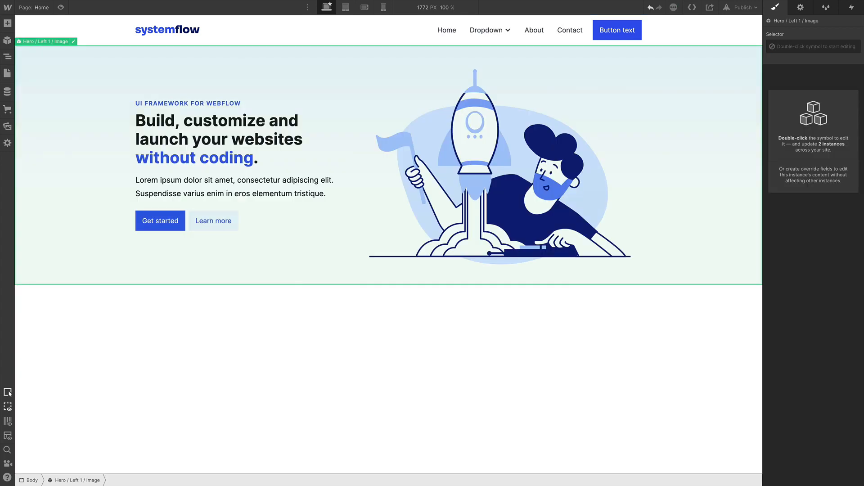
# Insert the Feature / Right 1 / Button symbol below the hero section.
pyautogui.hotkey('ctrl', 'e')
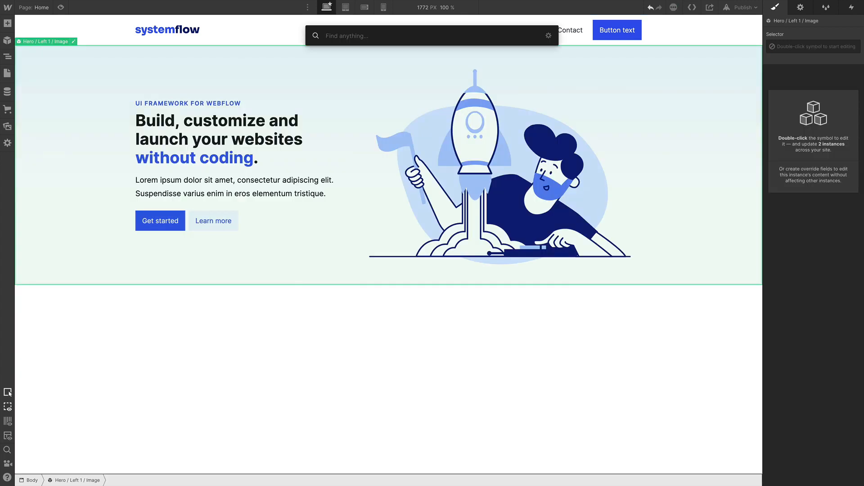
pyautogui.write('feature l')
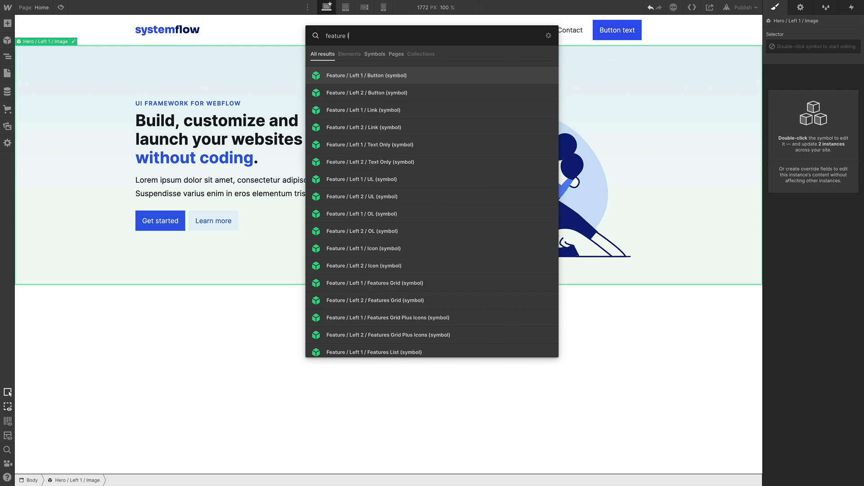
pyautogui.press('BackSpace')
pyautogui.write('ri')
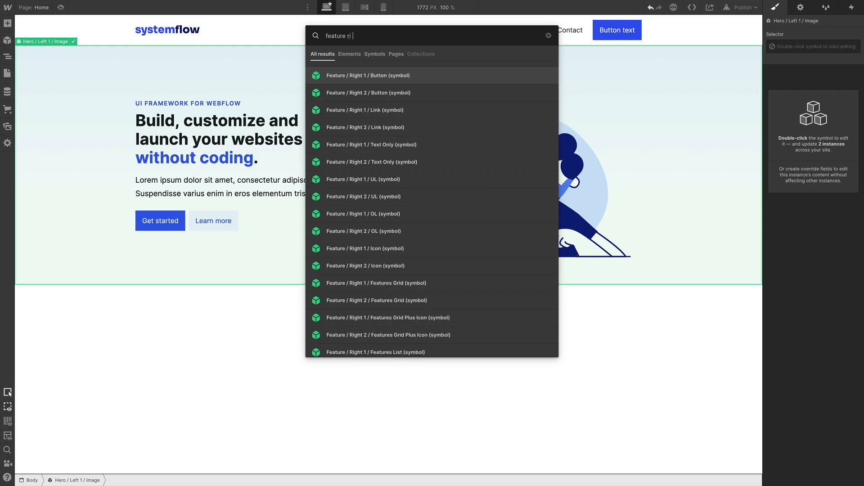
pyautogui.write(' b')
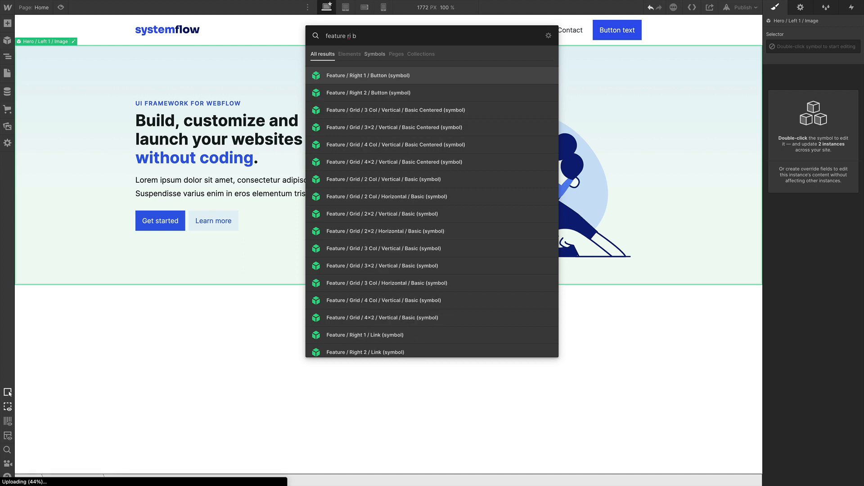
pyautogui.press('Return')
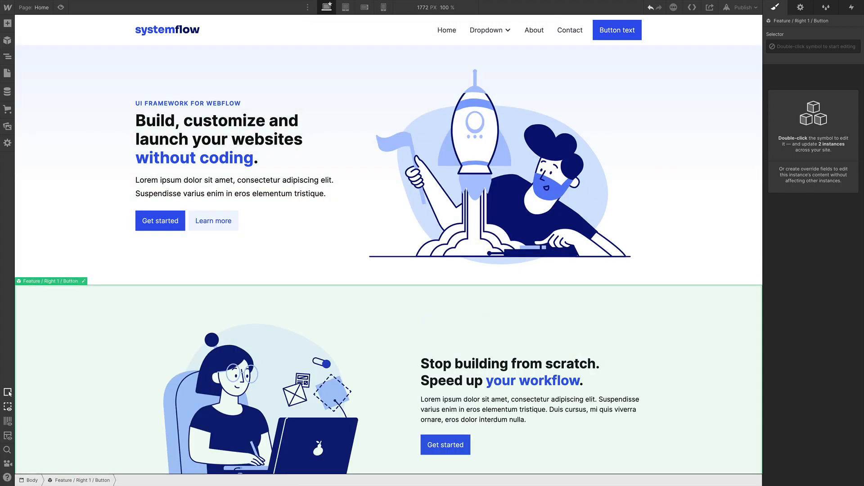
# Insert the Feature / Grid / 3x2 / Vertical / Basic symbol below the Feature / Right 1 / Button section.
pyautogui.hotkey('ctrl', 'e')
pyautogui.write('3x2')
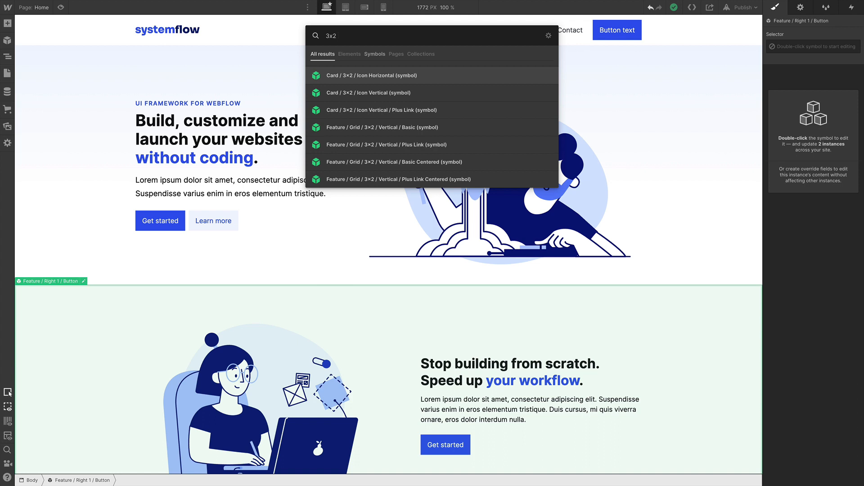
pyautogui.write('fe')
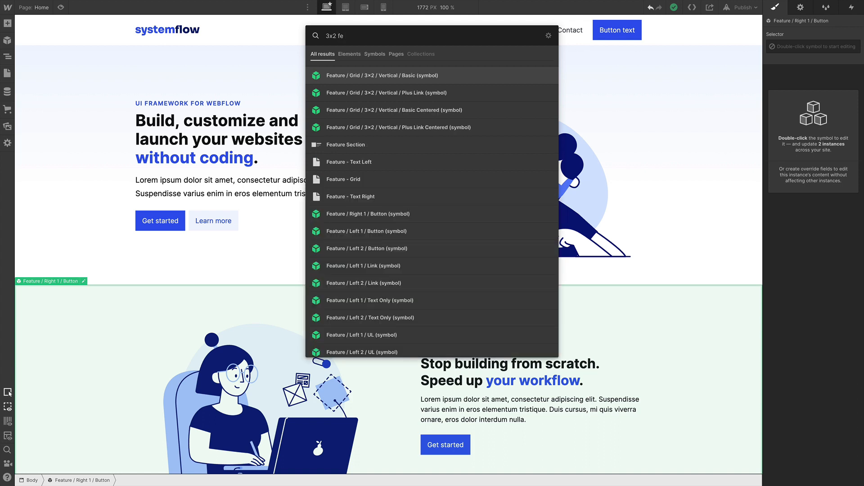
pyautogui.write(' ve')
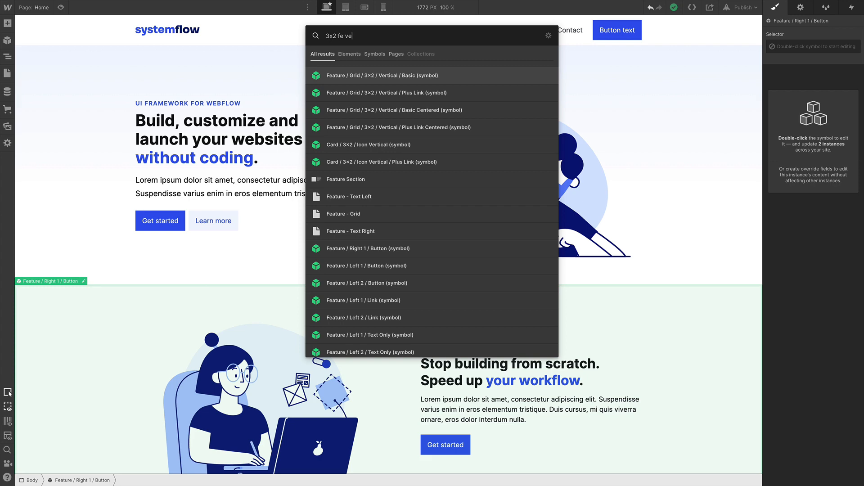
pyautogui.press('Return')
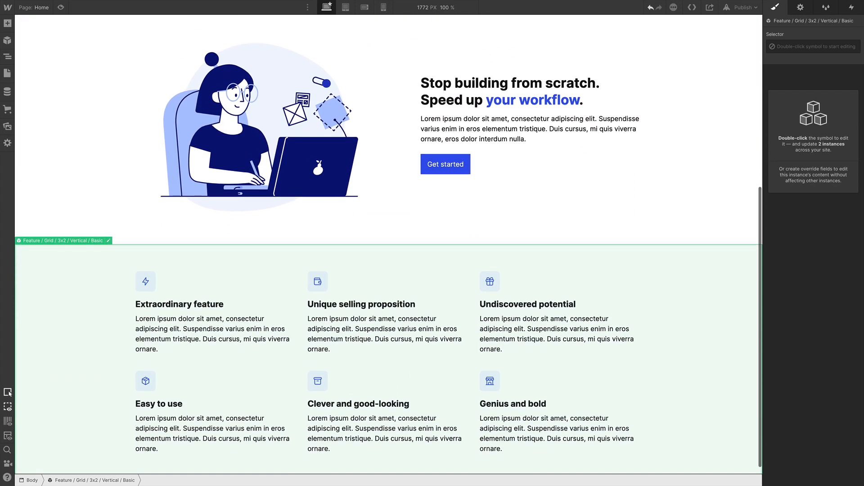
# Insert the CTA / Basic / Submit Horizontal / Justified symbol below the 3x2 feature grid.
pyautogui.hotkey('ctrl', 'e')
pyautogui.write('cta')
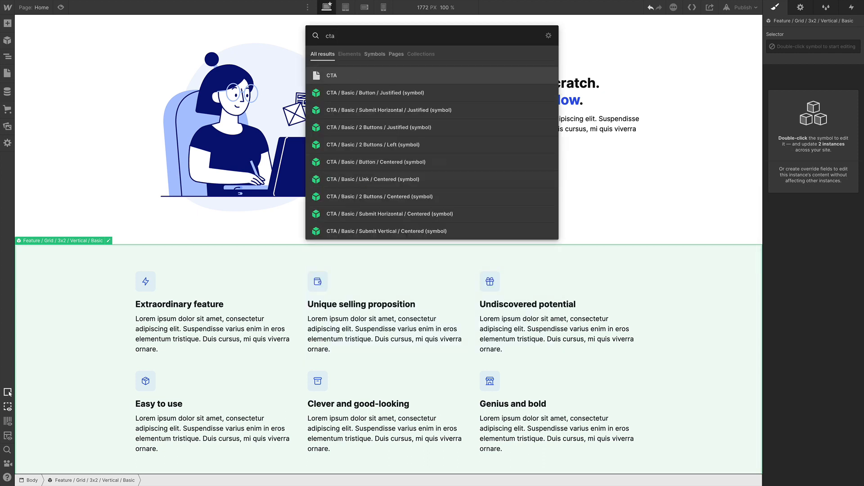
pyautogui.write(' s')
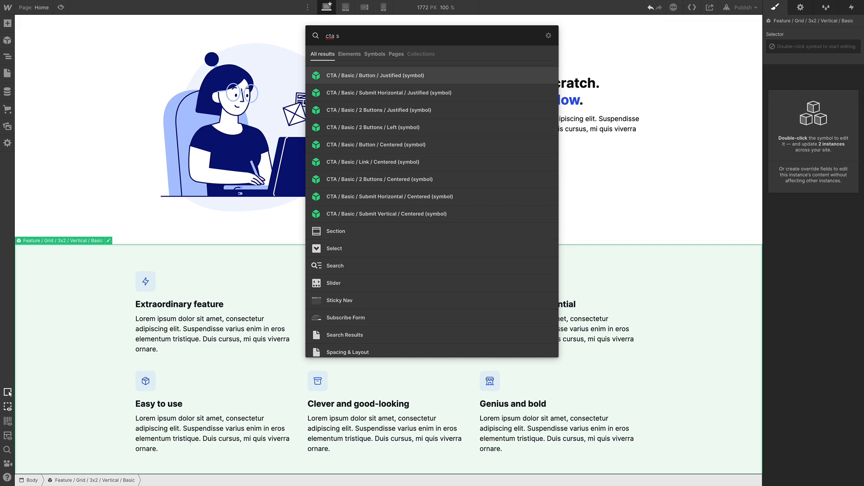
pyautogui.write('ub')
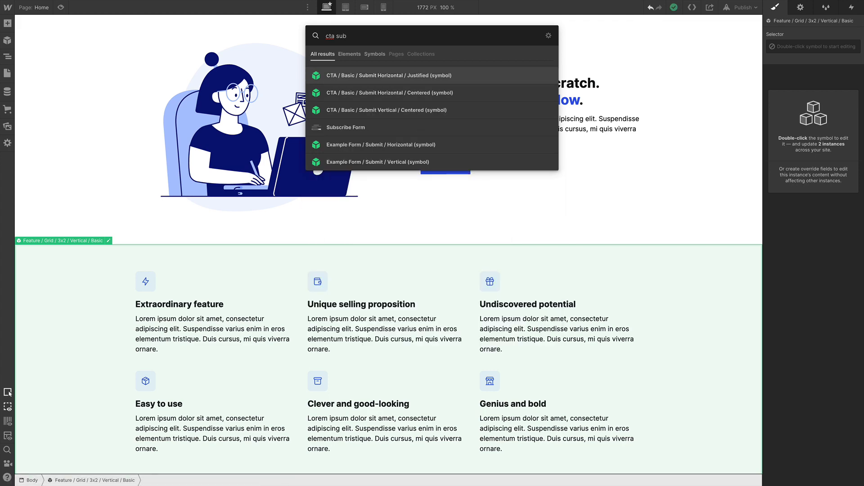
pyautogui.press('Return')
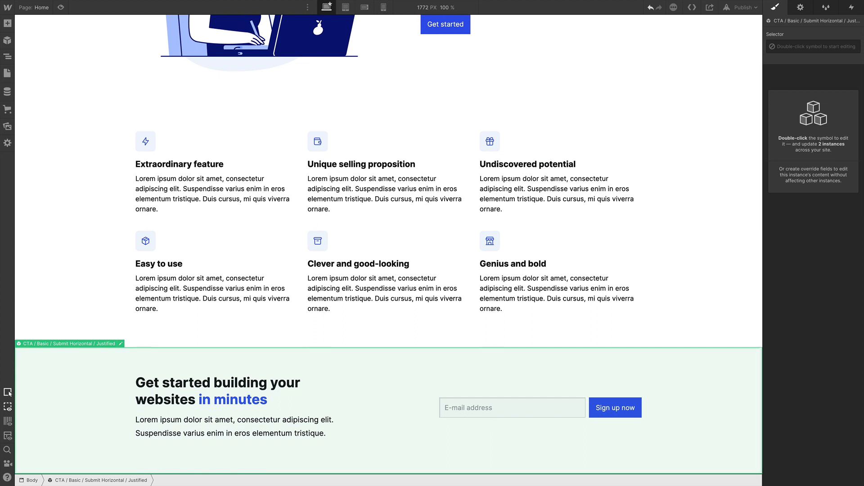
# Place a second Feature / Right 1 / Button symbol below the sign-up CTA section.
pyautogui.hotkey('ctrl', 'k')
pyautogui.write('fe')
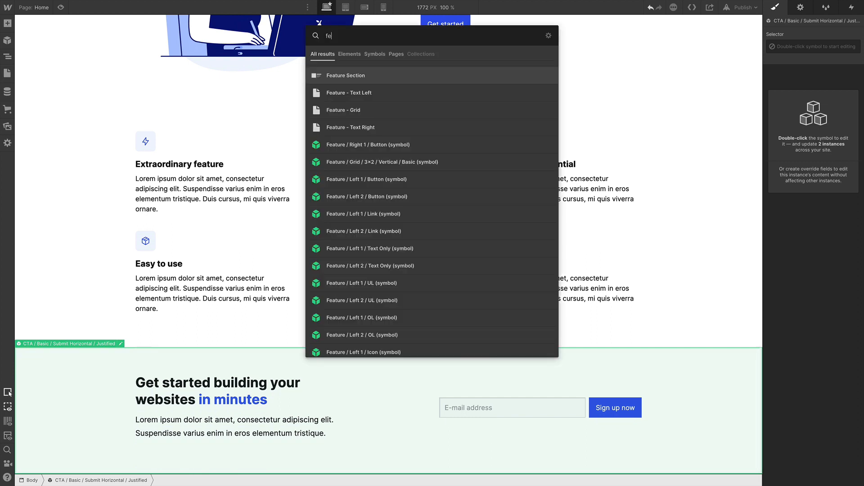
pyautogui.write(' r b')
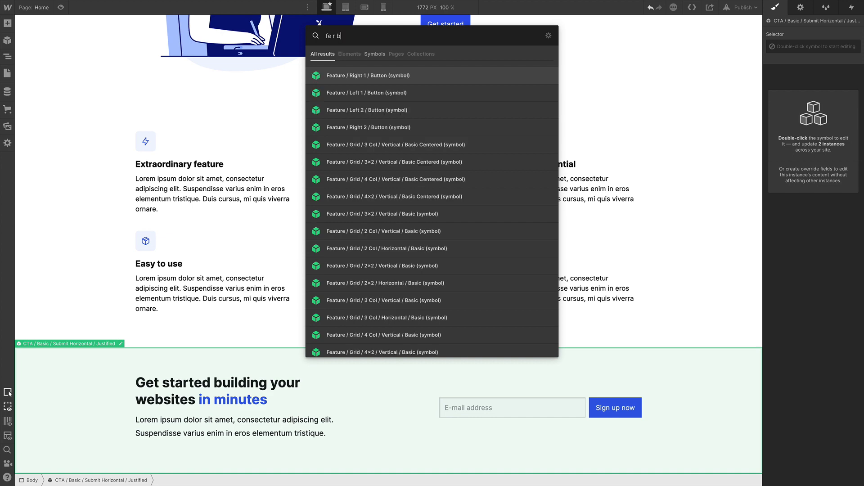
pyautogui.press('Escape')
pyautogui.hotkey('ctrl', 'z')
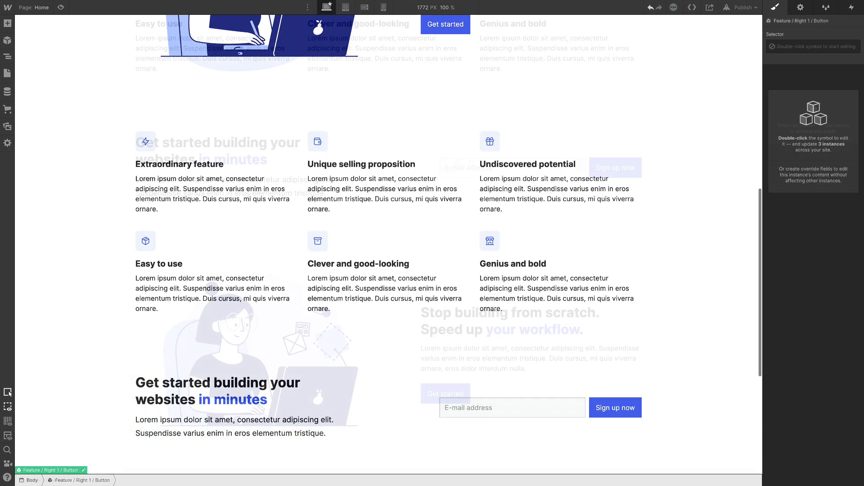
# Insert the Testimonials / 2 Columns symbol below the second Feature / Right 1 / Button section.
pyautogui.hotkey('ctrl', 'e')
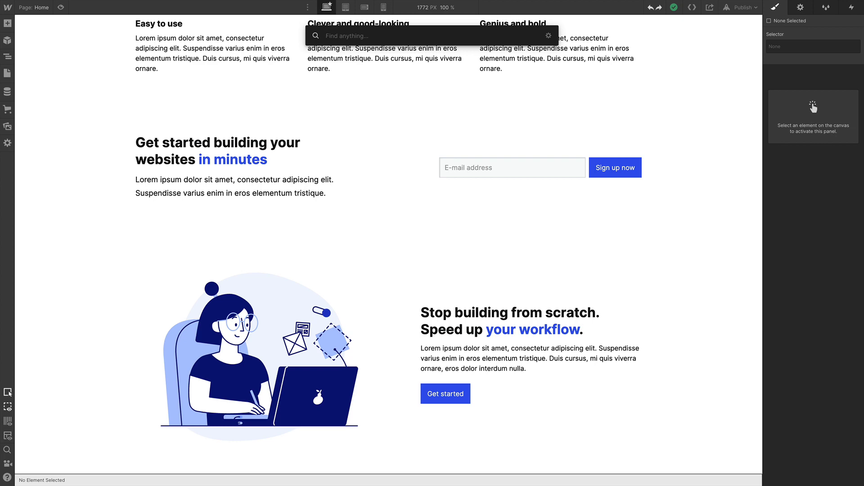
pyautogui.write('test 2')
pyautogui.press('Down')
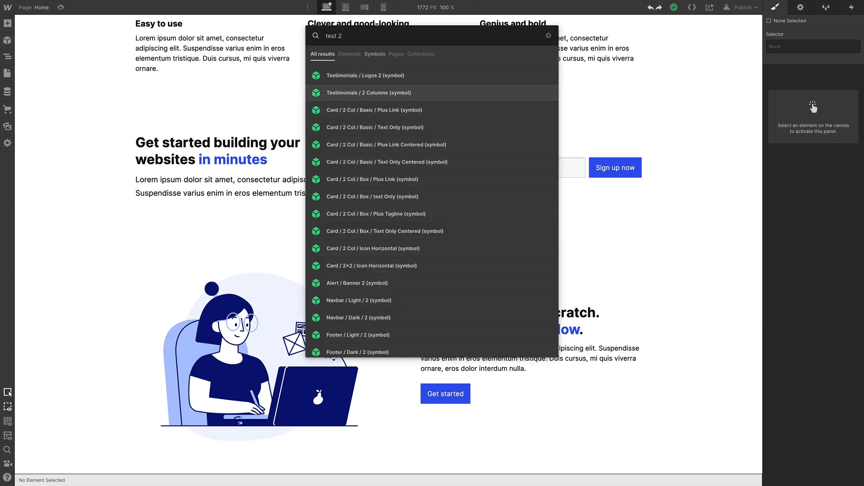
pyautogui.press('Return')
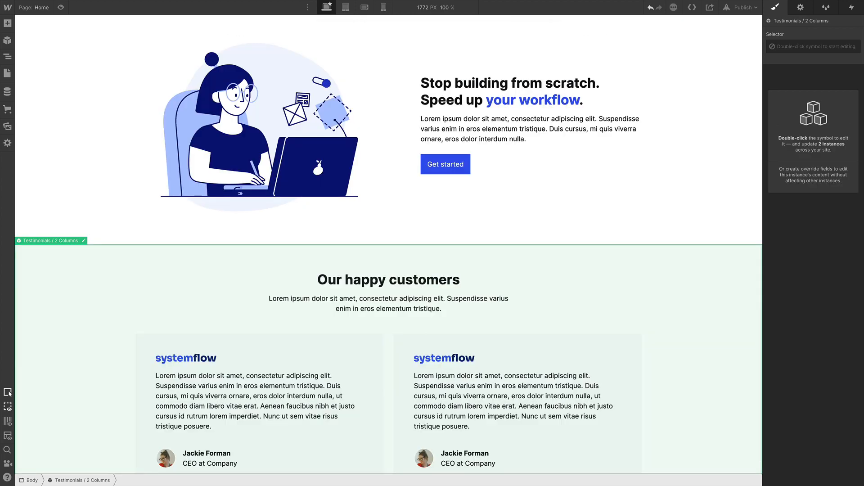
# Insert the Feature / Left 1 / Link symbol below the Testimonials / 2 Columns section.
pyautogui.hotkey('ctrl', 'e')
pyautogui.write('fet')
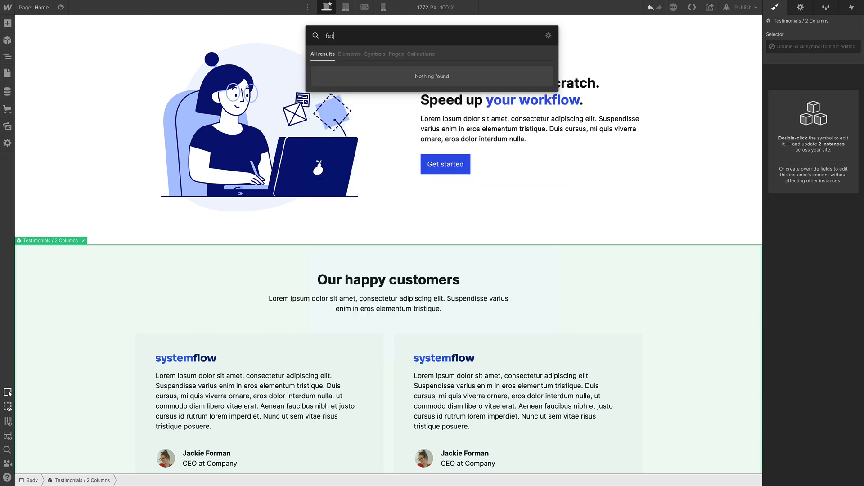
pyautogui.press('BackSpace')
pyautogui.write('a')
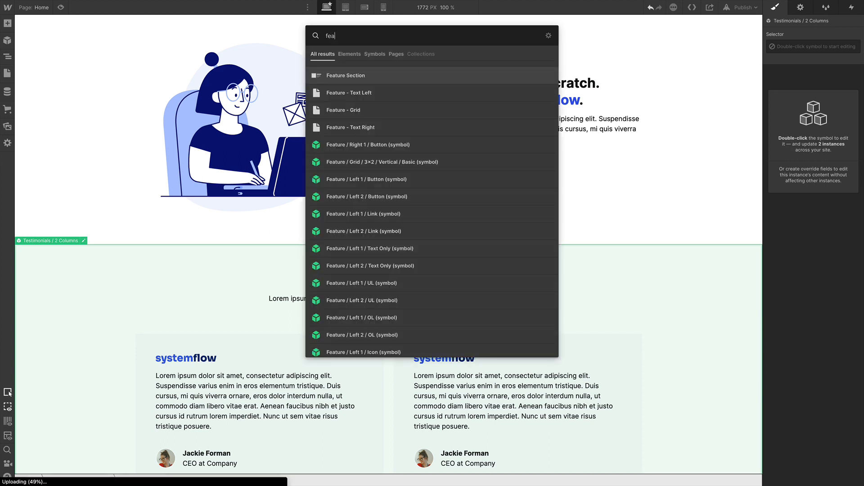
pyautogui.write('t l')
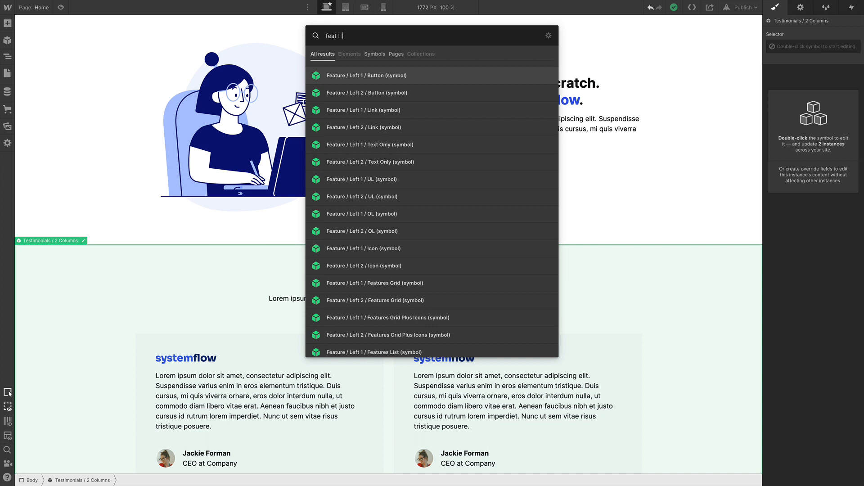
pyautogui.press('Down')
pyautogui.press('Up')
pyautogui.press('Down')
pyautogui.press('Down')
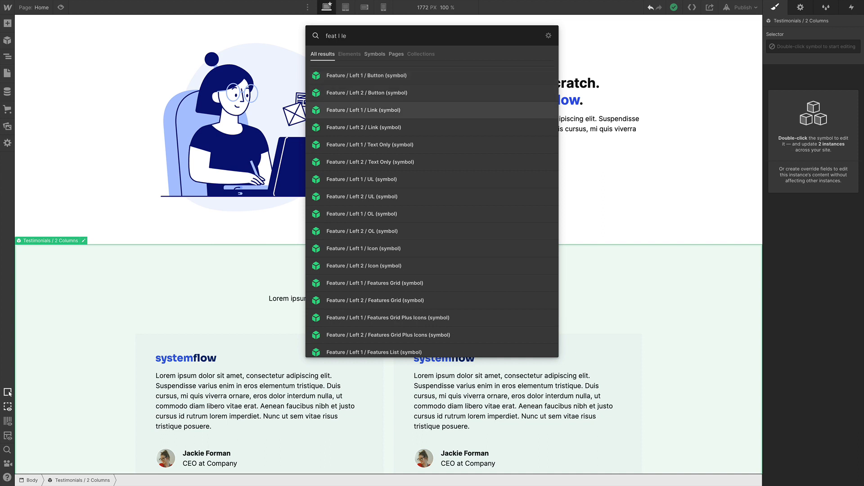
pyautogui.press('Return')
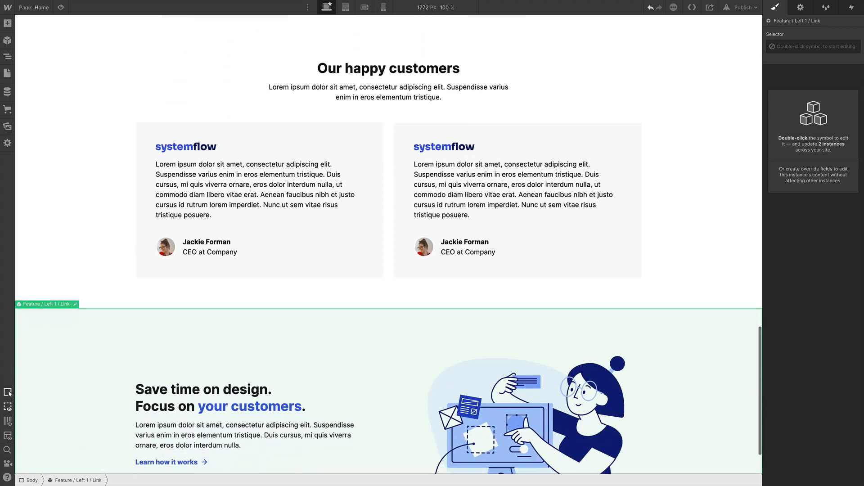
# Insert the Footer / Light / 1 symbol at the end of the page, below the Feature / Left 1 / Link section.
pyautogui.hotkey('ctrl', 'k')
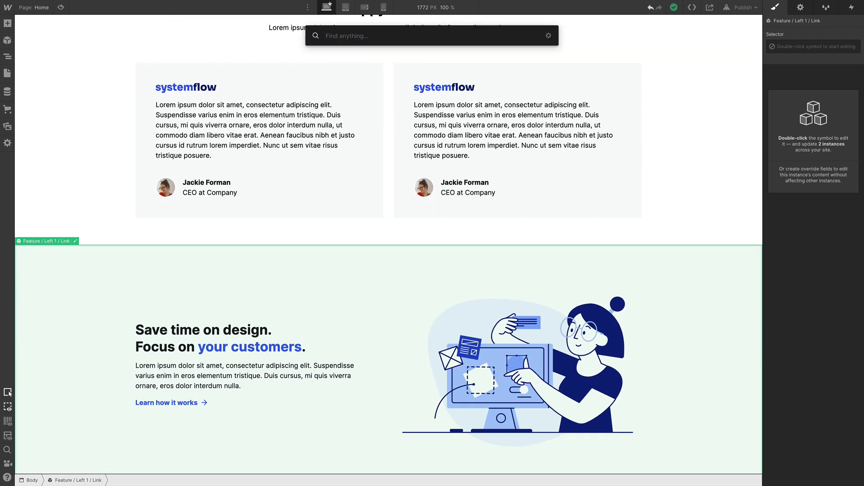
pyautogui.write('foo')
pyautogui.press('Down')
pyautogui.press('Down')
pyautogui.press('Down')
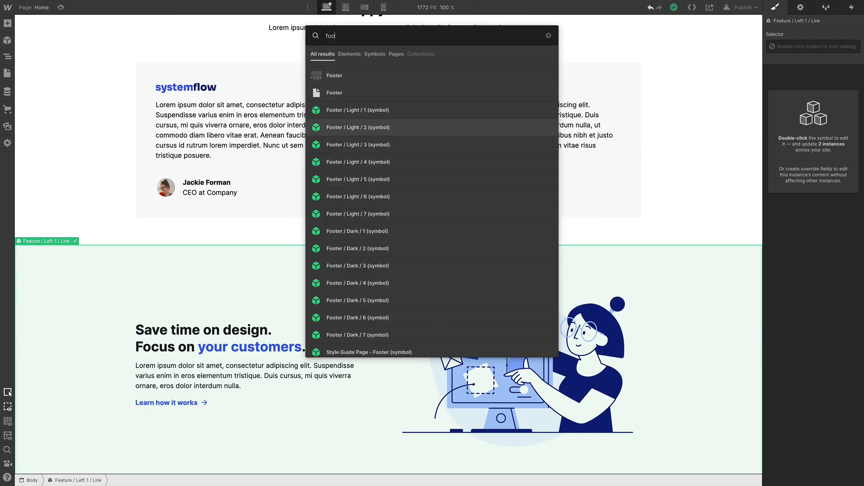
pyautogui.press('Up')
pyautogui.press('Return')
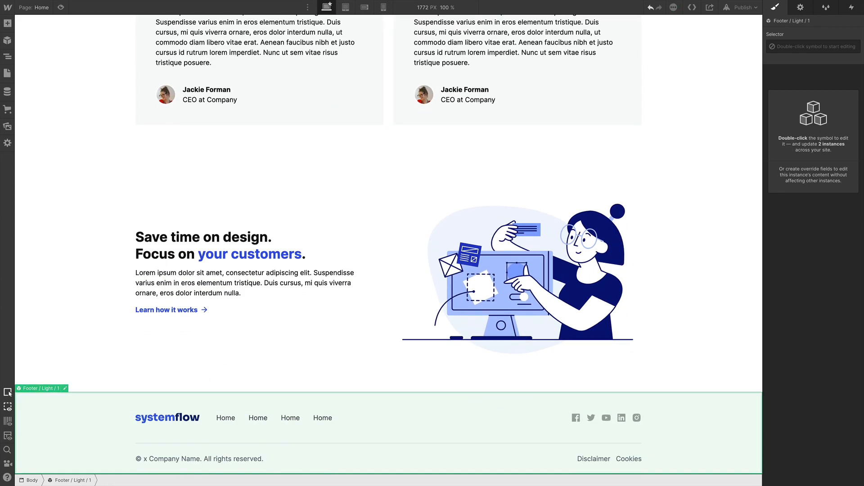
# Review the assembled Home page from footer to navbar and compare it with the Homepage mockup in Figma.
pyautogui.scroll(12, 483, 278)
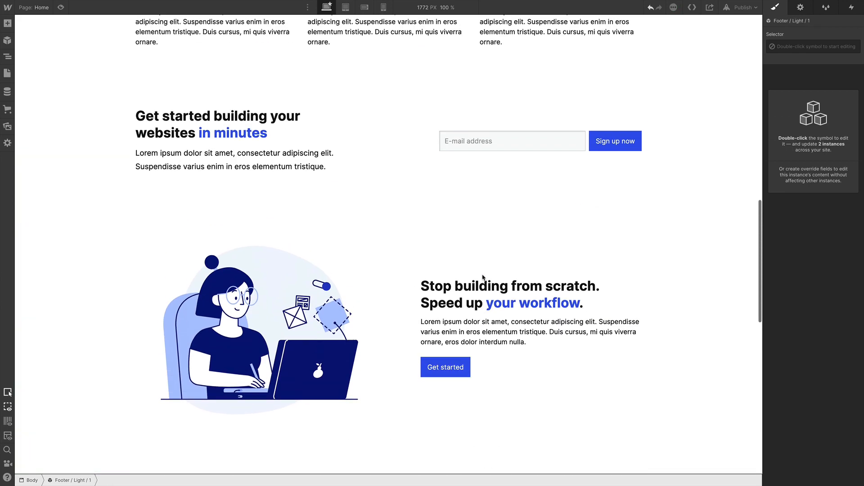
pyautogui.scroll(-6, 483, 278)
pyautogui.scroll(-6, 483, 278)
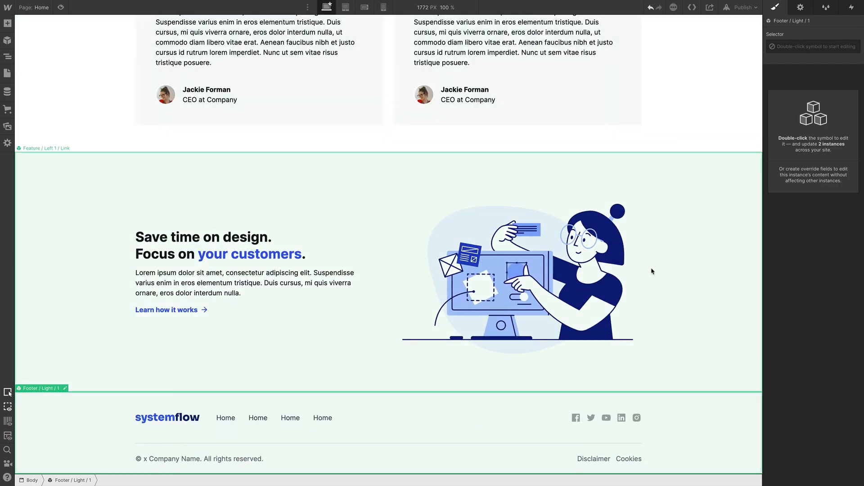
pyautogui.scroll(15, 649, 277)
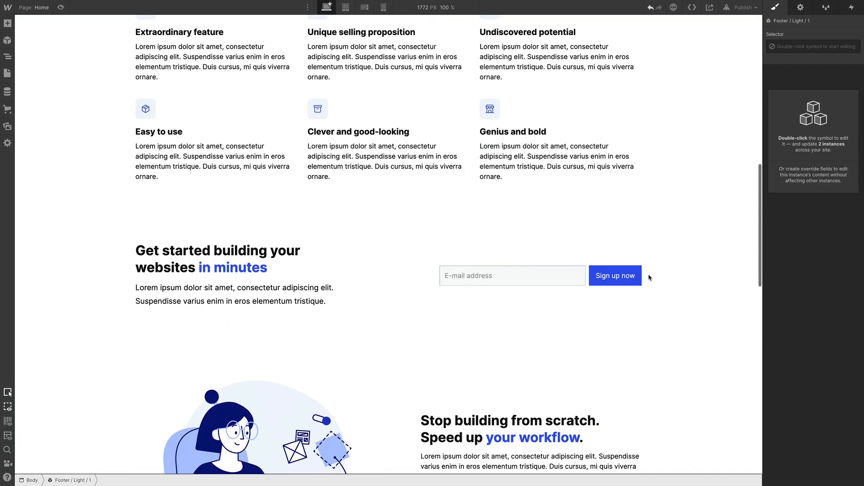
pyautogui.scroll(-1, 592, 282)
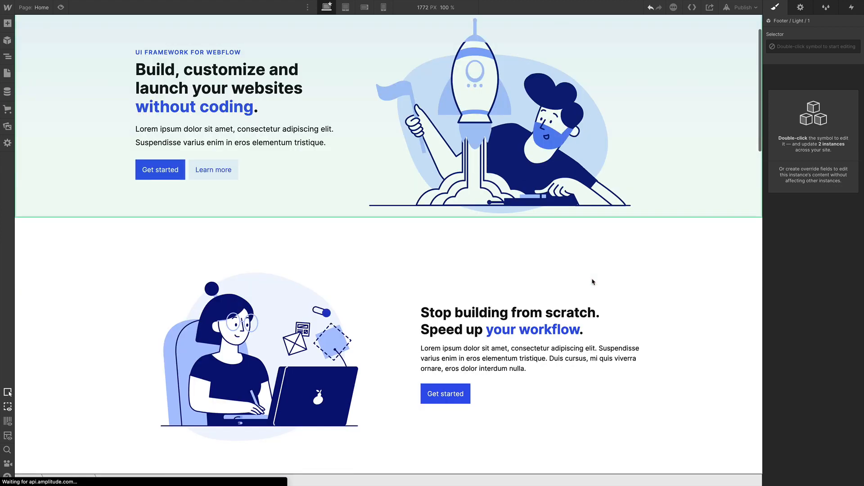
pyautogui.scroll(-3, 528, 277)
pyautogui.scroll(-10, 528, 276)
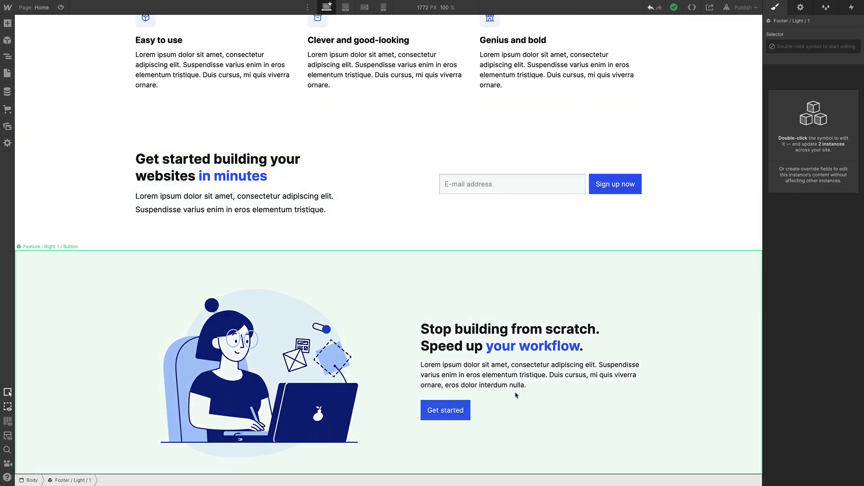
pyautogui.scroll(-8, 516, 396)
pyautogui.scroll(18, 517, 395)
pyautogui.scroll(5, 517, 395)
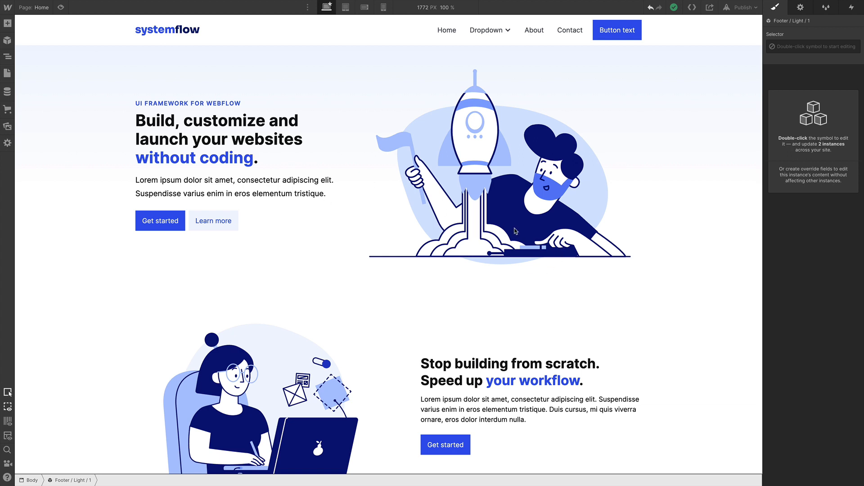
pyautogui.hotkey('ctrl', 'Right')
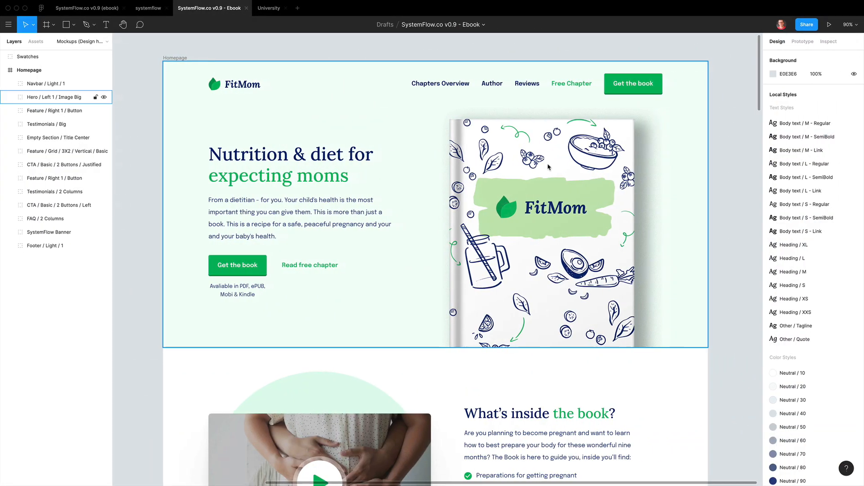
pyautogui.hotkey('ctrl', 'Left')
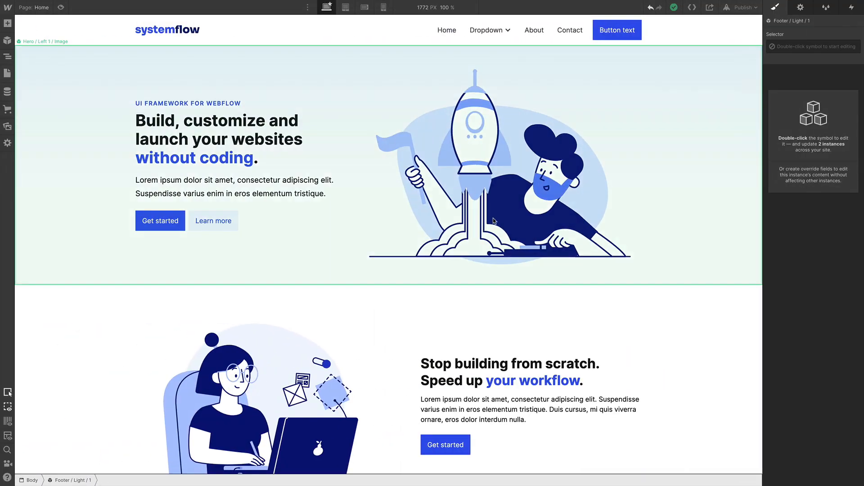
# Unlink the Navbar / Light / 1 instance from its symbol.
pyautogui.click(381, 81)
pyautogui.click(373, 41)
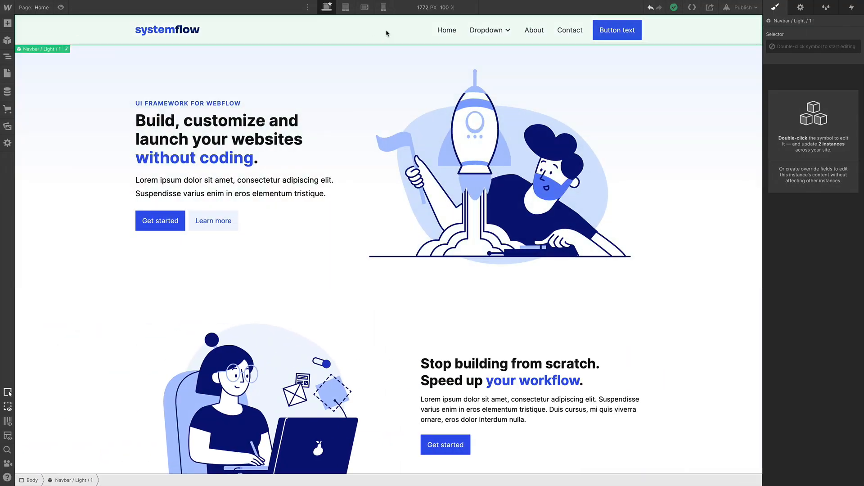
pyautogui.rightClick(386, 31)
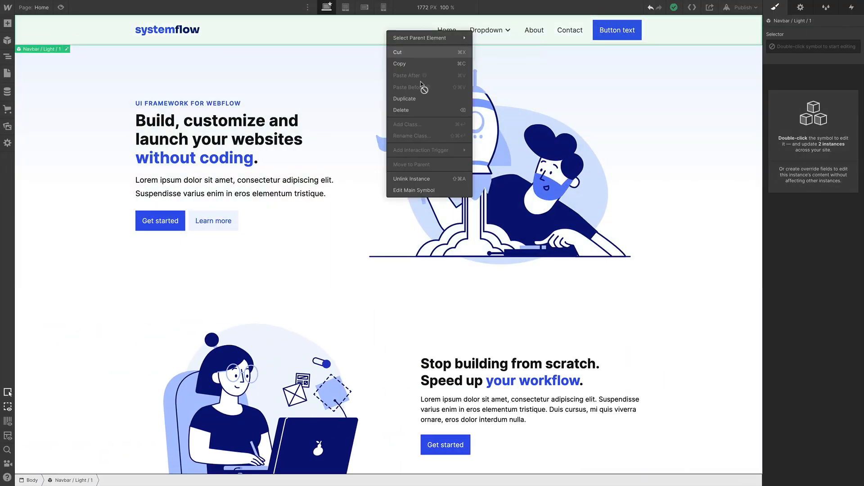
pyautogui.click(424, 182)
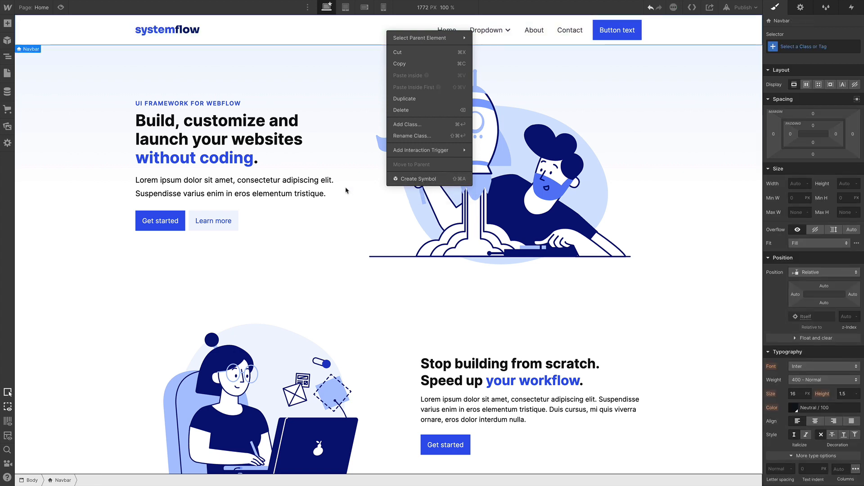
# Unlink the Hero / Left 1 / Image instance from its symbol.
pyautogui.click(336, 147)
pyautogui.click(337, 143)
pyautogui.rightClick(337, 143)
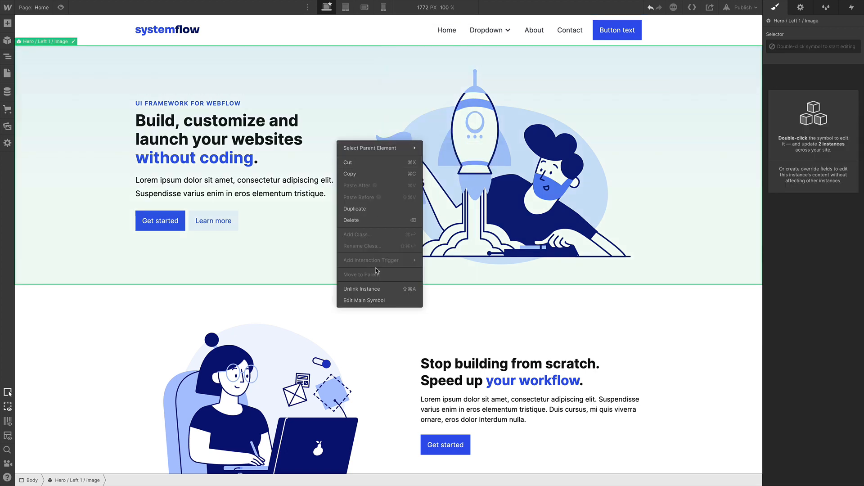
pyautogui.click(407, 288)
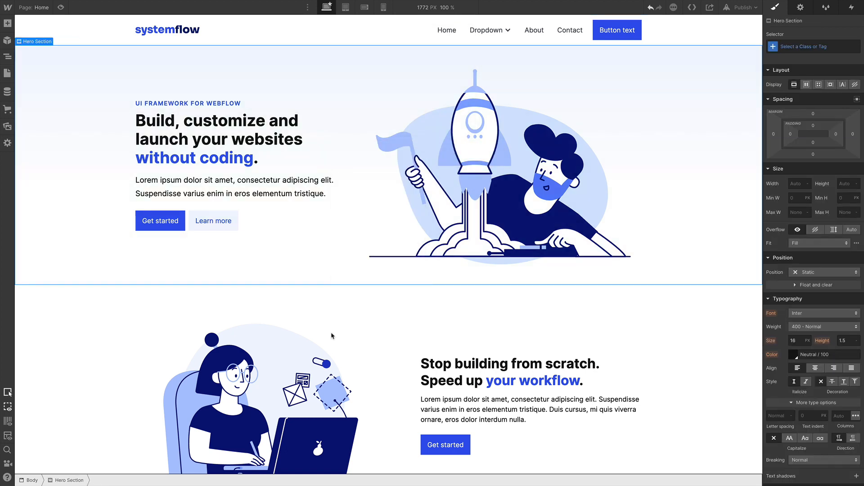
# Unlink the Feature / Right 1 / Button instance directly below the hero from its symbol.
pyautogui.scroll(-2, 331, 335)
pyautogui.click(387, 312)
pyautogui.rightClick(387, 312)
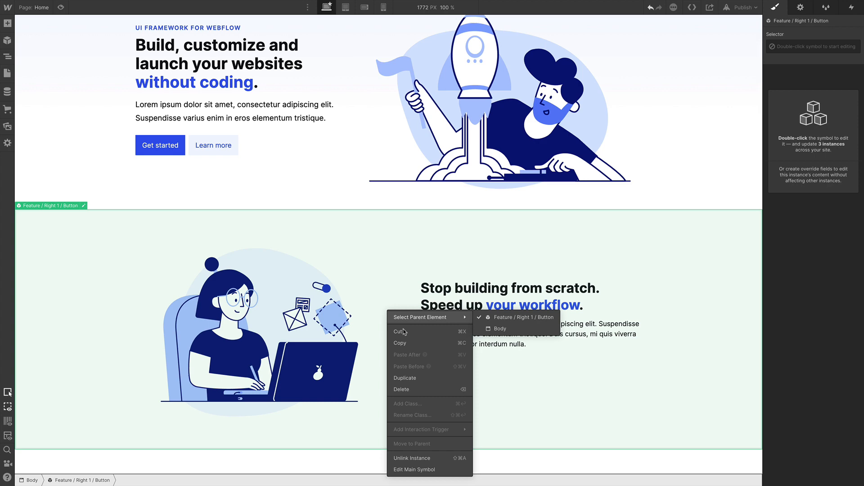
pyautogui.click(426, 459)
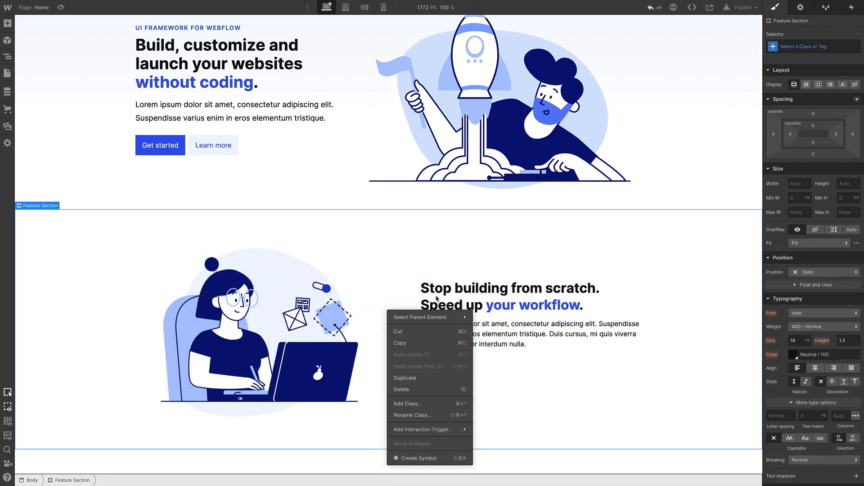
pyautogui.click(334, 379)
# Unlink the Feature / Grid / 3x2 / Vertical / Basic instance from its symbol.
pyautogui.scroll(-4, 335, 378)
pyautogui.click(355, 367)
pyautogui.scroll(-3, 369, 351)
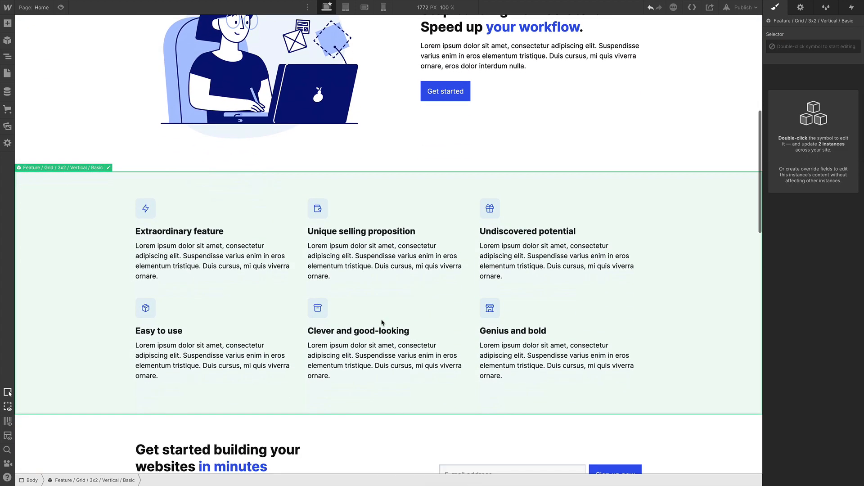
pyautogui.rightClick(387, 299)
pyautogui.click(423, 445)
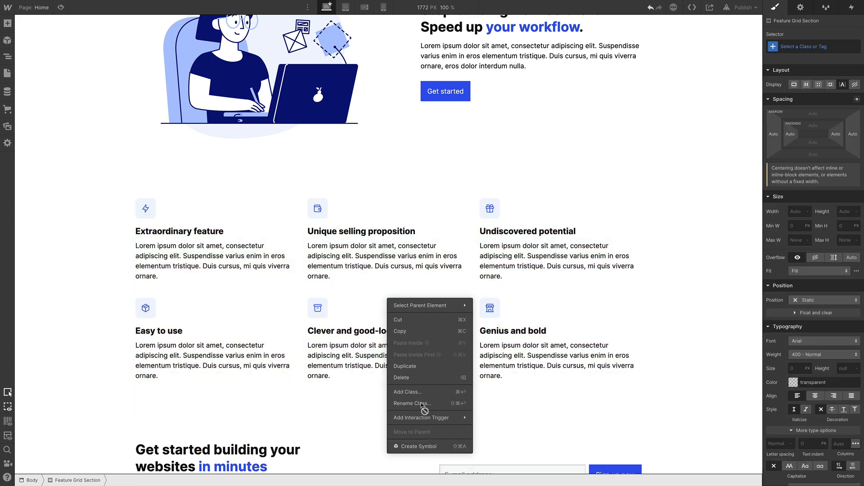
# Unlink the CTA / Basic / Submit Horizontal / Justified instance from its symbol.
pyautogui.scroll(-6, 372, 255)
pyautogui.click(386, 206)
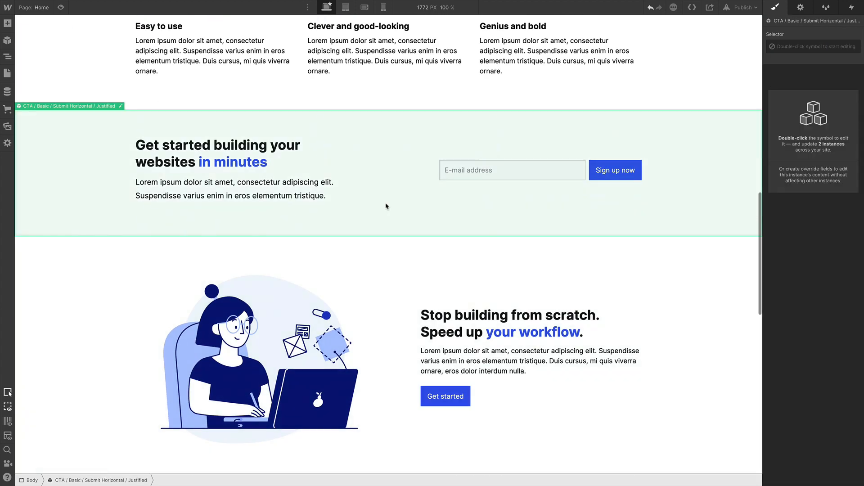
pyautogui.rightClick(386, 206)
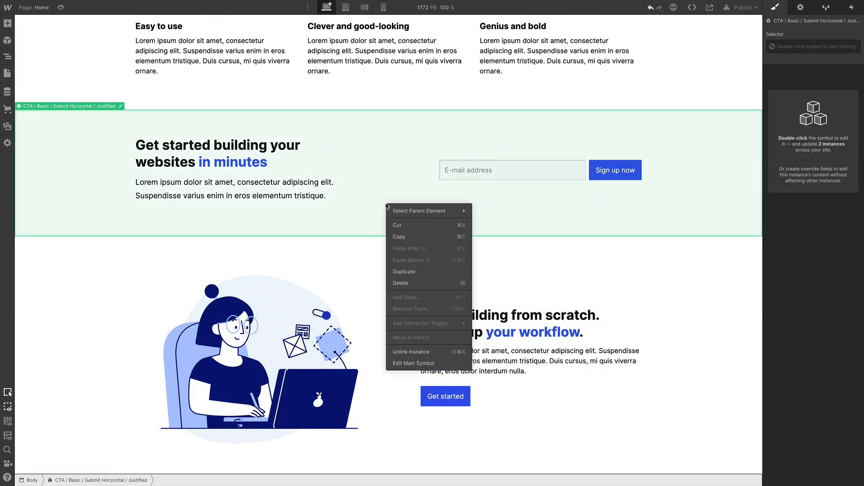
pyautogui.click(424, 352)
# Unlink the second Feature / Right 1 / Button instance, below the sign-up CTA, from its symbol.
pyautogui.click(369, 290)
pyautogui.scroll(-2, 376, 277)
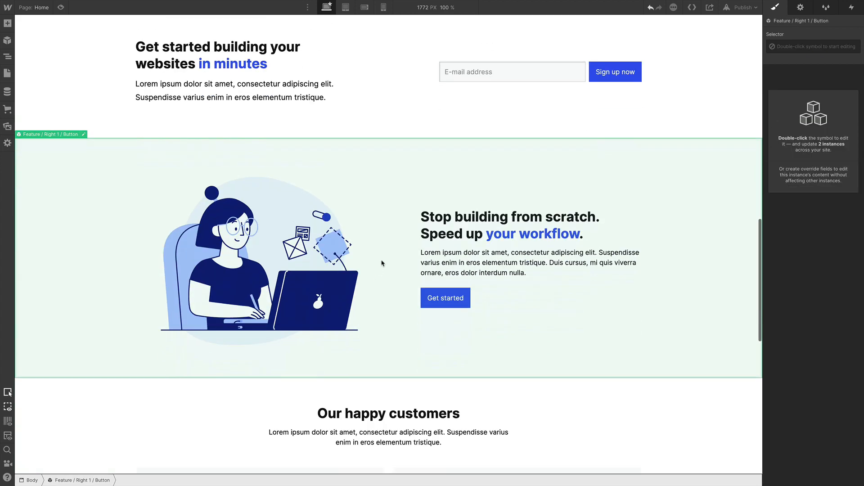
pyautogui.rightClick(382, 262)
pyautogui.click(418, 408)
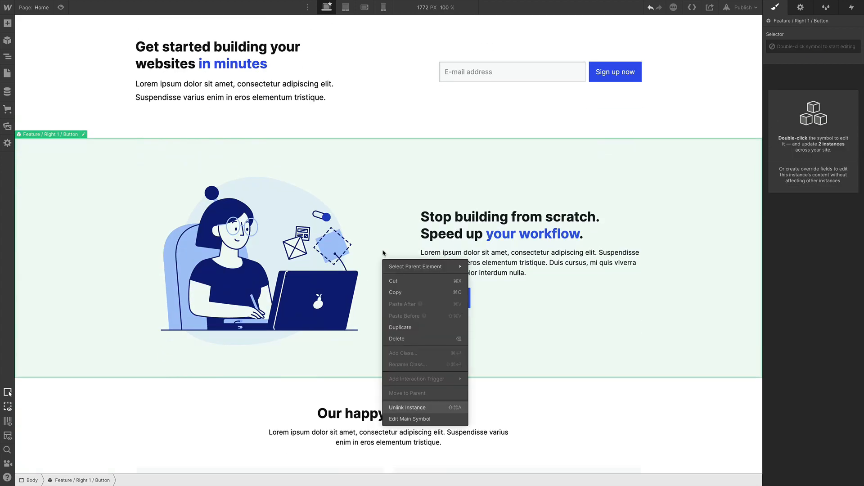
# Unlink the Testimonials / 2 Columns instance from its symbol.
pyautogui.scroll(-3, 339, 415)
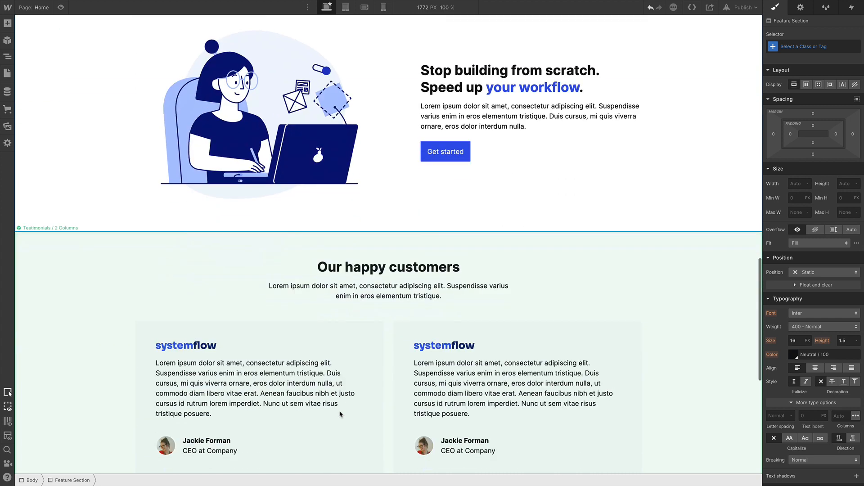
pyautogui.click(401, 295)
pyautogui.rightClick(403, 297)
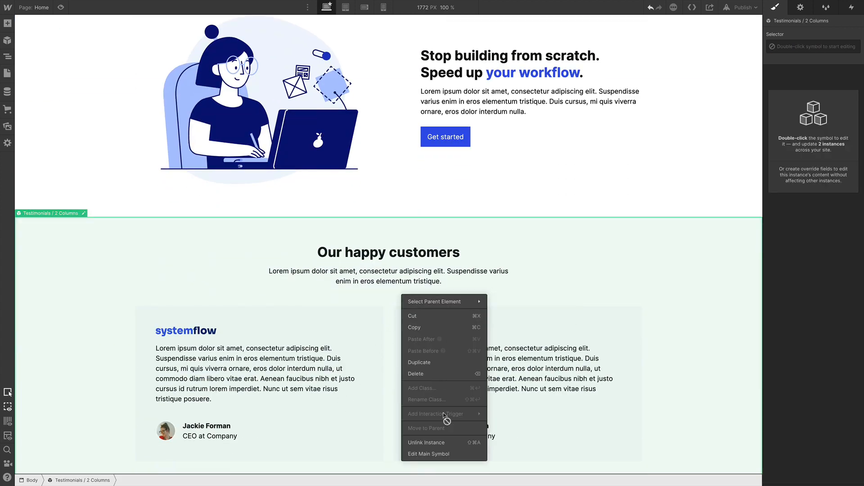
pyautogui.click(440, 442)
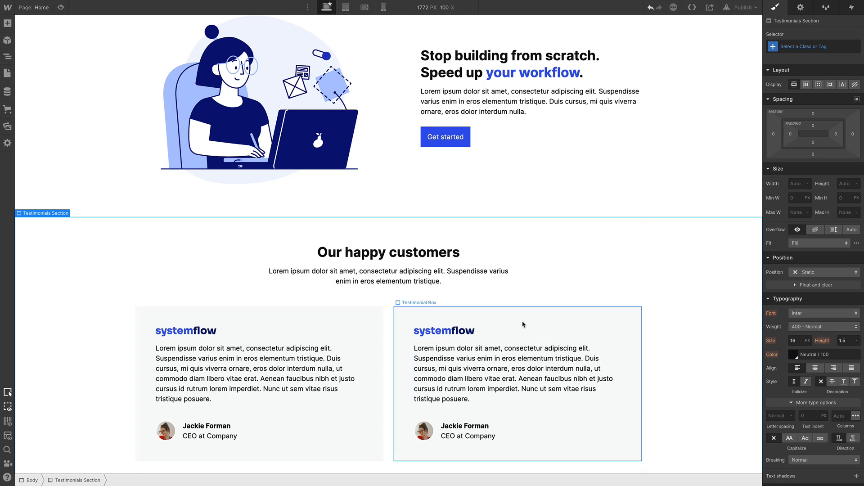
# Unlink the Feature / Left 1 / Link instance above the footer from its symbol.
pyautogui.scroll(-6, 458, 148)
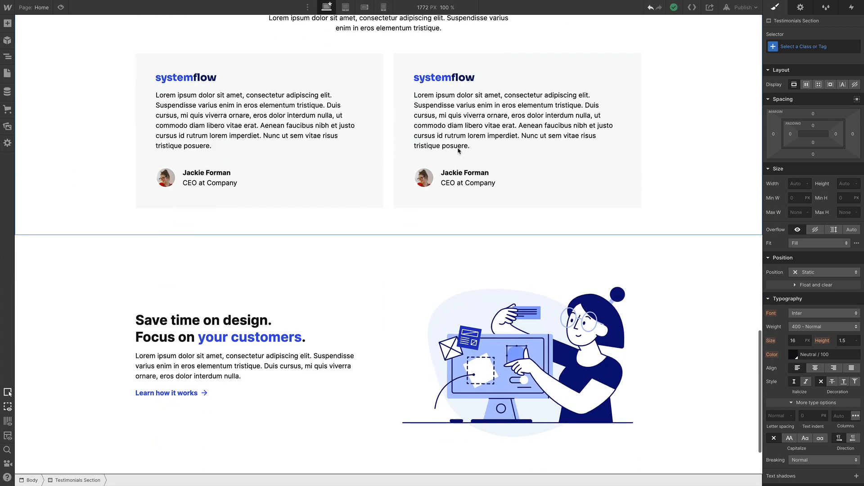
pyautogui.click(398, 232)
pyautogui.rightClick(398, 233)
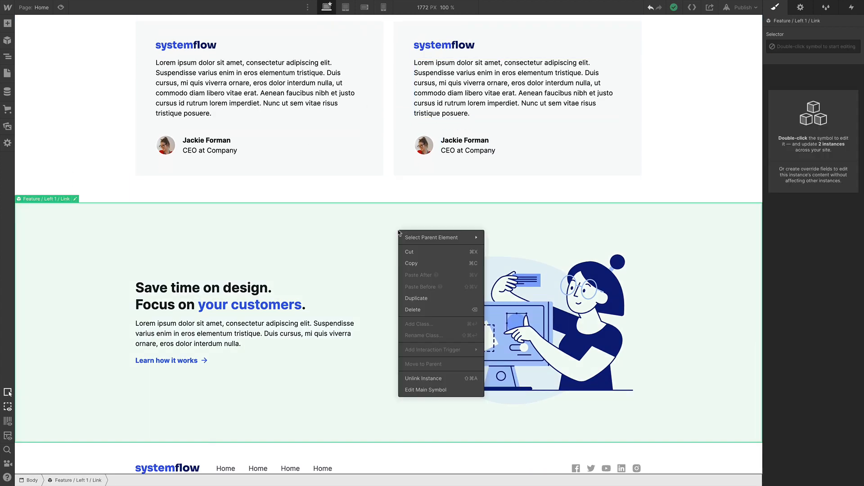
pyautogui.click(435, 382)
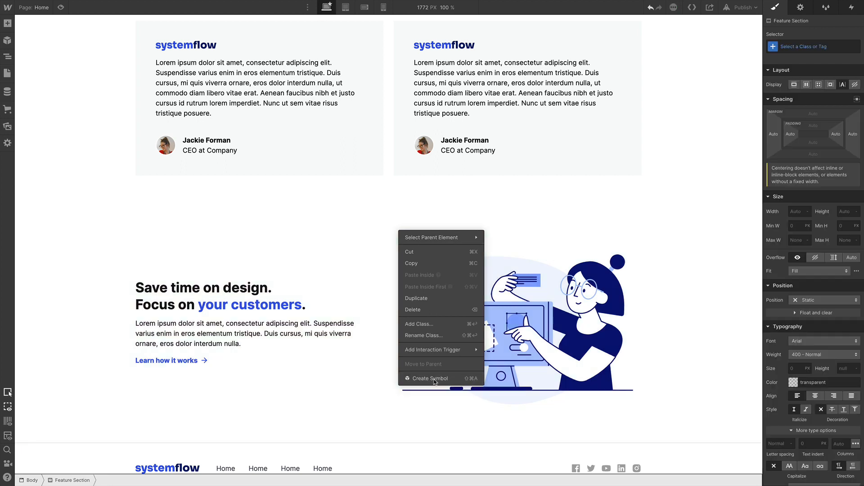
# Unlink the Footer / Light / 1 instance from its symbol.
pyautogui.scroll(-1, 387, 184)
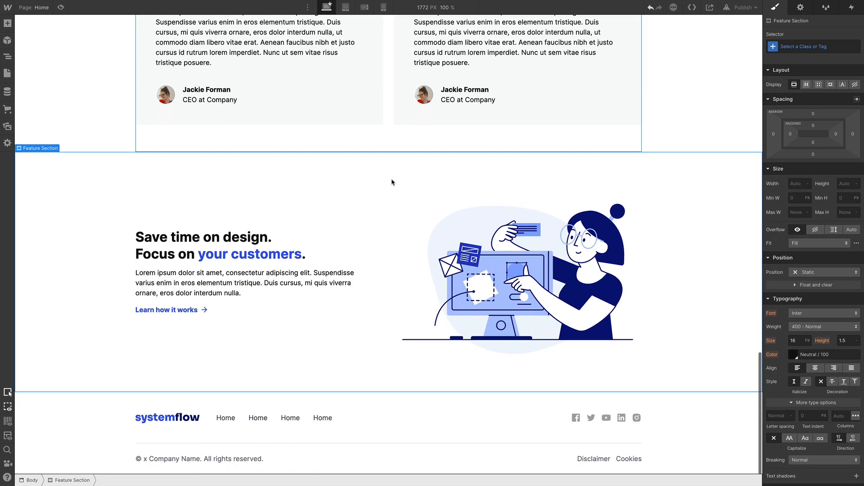
pyautogui.click(409, 413)
pyautogui.rightClick(409, 413)
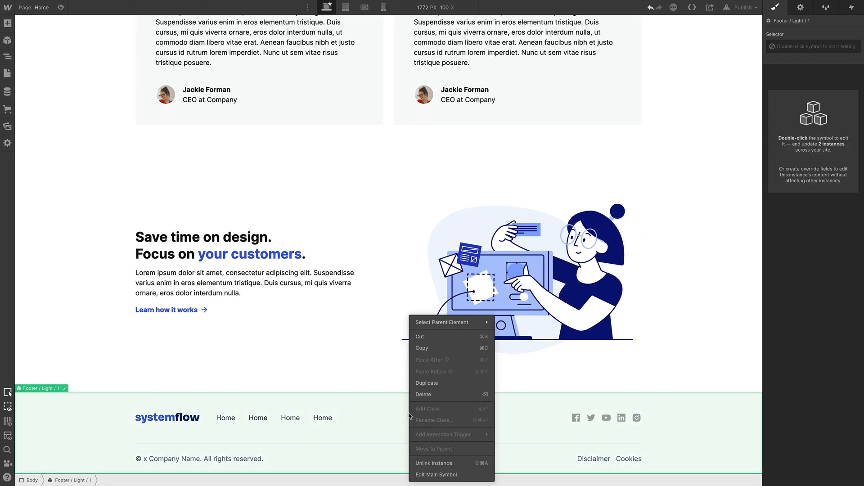
pyautogui.click(441, 463)
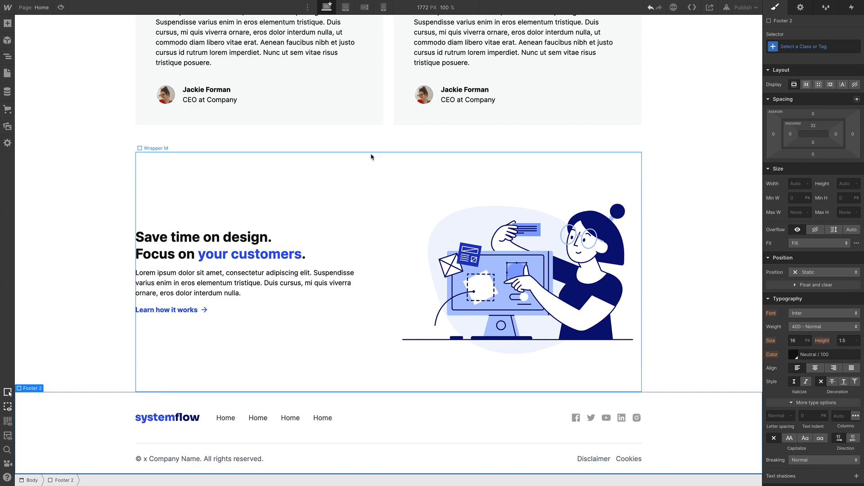
# Insert the Button / Medium / Primary / Text Only symbol into the Feature Grid above the footer.
pyautogui.click(349, 197)
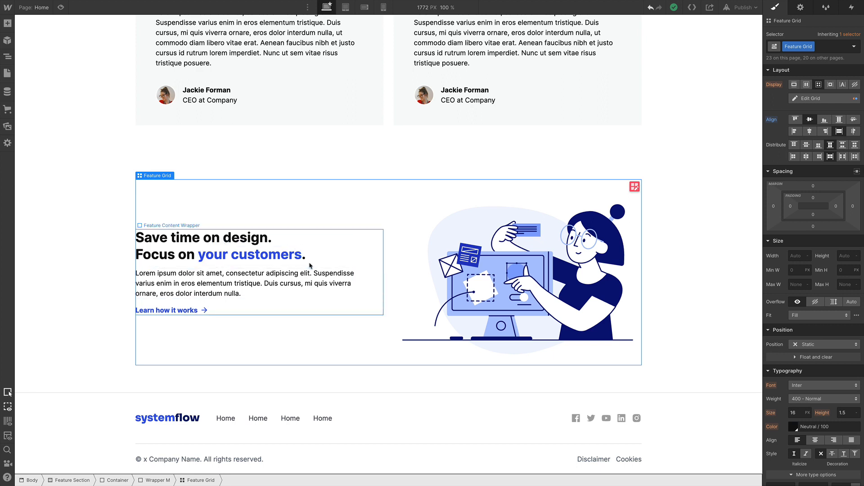
pyautogui.hotkey('ctrl', 'k')
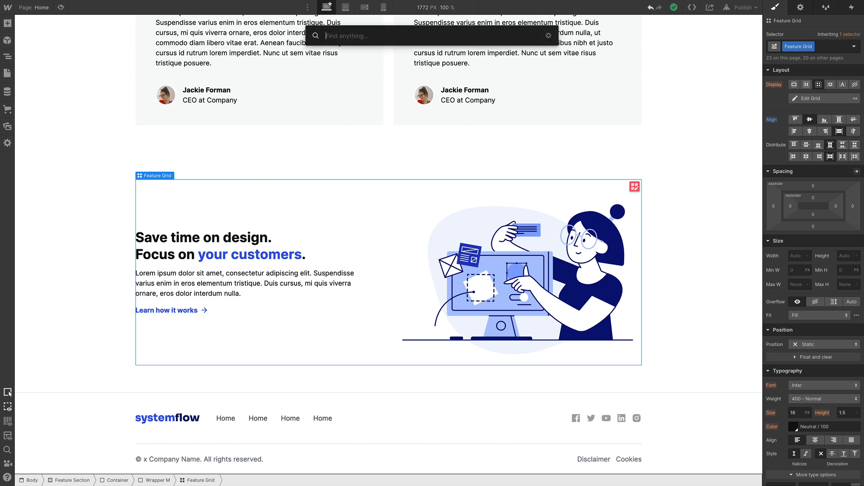
pyautogui.write('but')
pyautogui.press('Down')
pyautogui.press('Down')
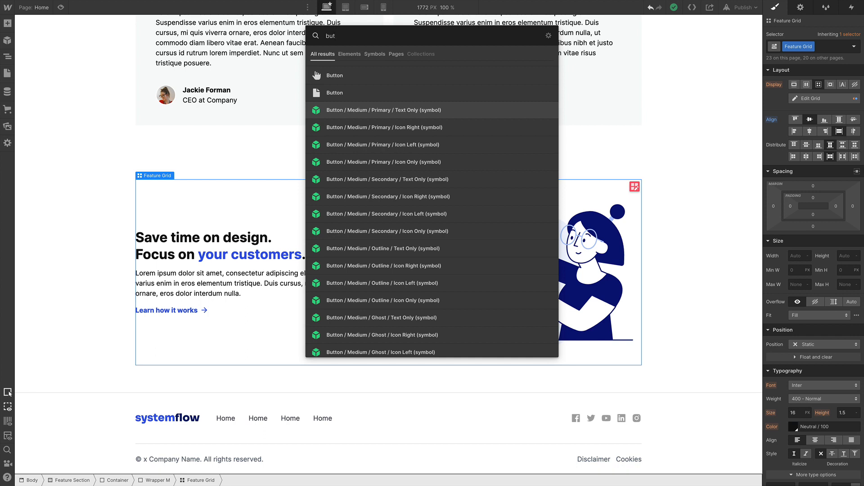
pyautogui.press('Return')
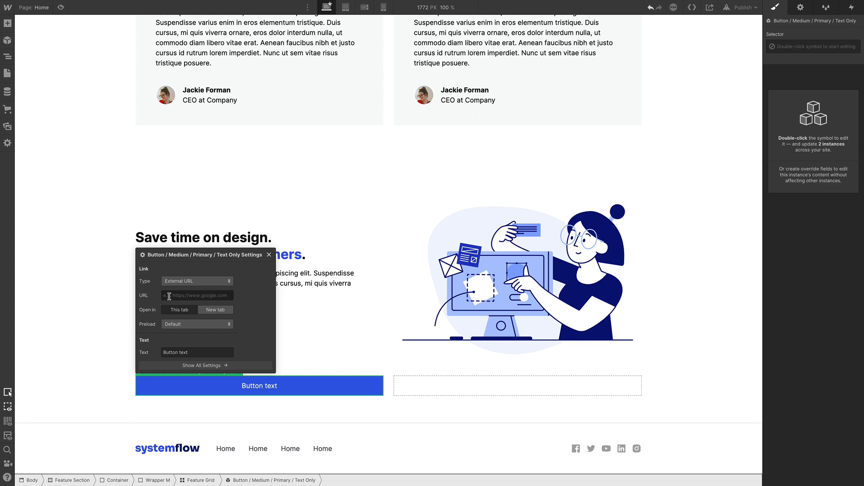
# Override the inserted button instance's text with "sadasd", and undo both the text change and the button's insertion.
pyautogui.click(195, 353)
pyautogui.write('sadasd')
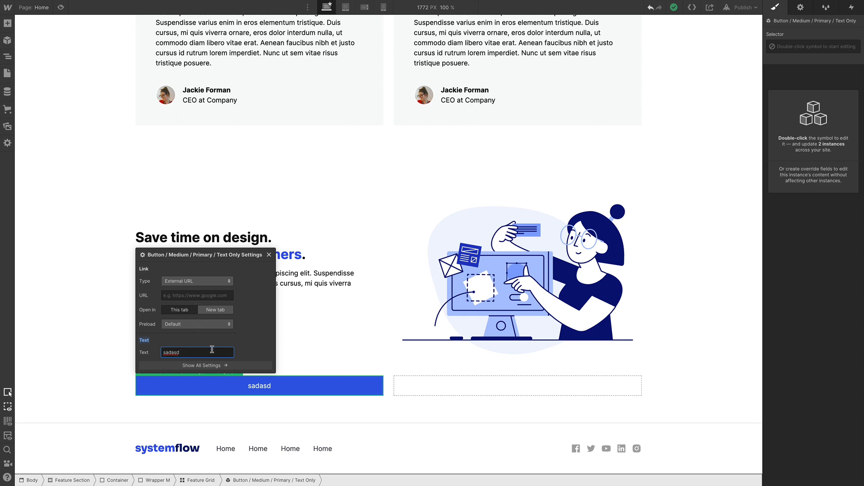
pyautogui.click(269, 255)
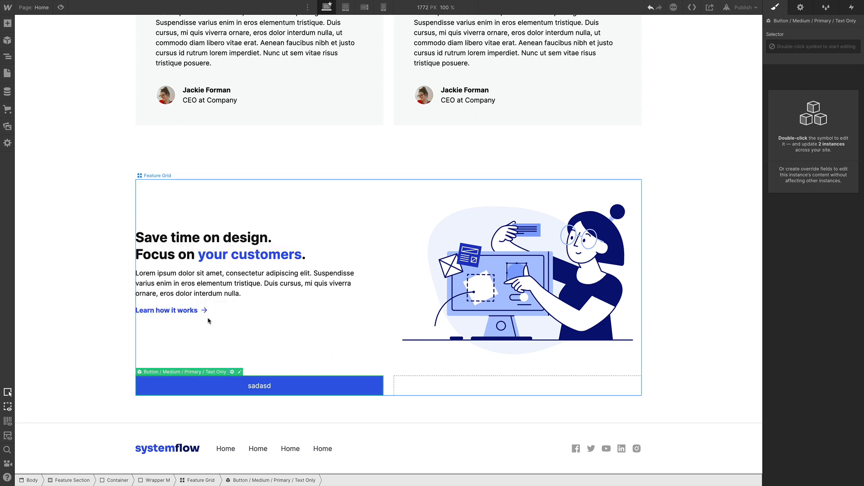
pyautogui.hotkey('ctrl', 'z')
pyautogui.hotkey('ctrl', 'z')
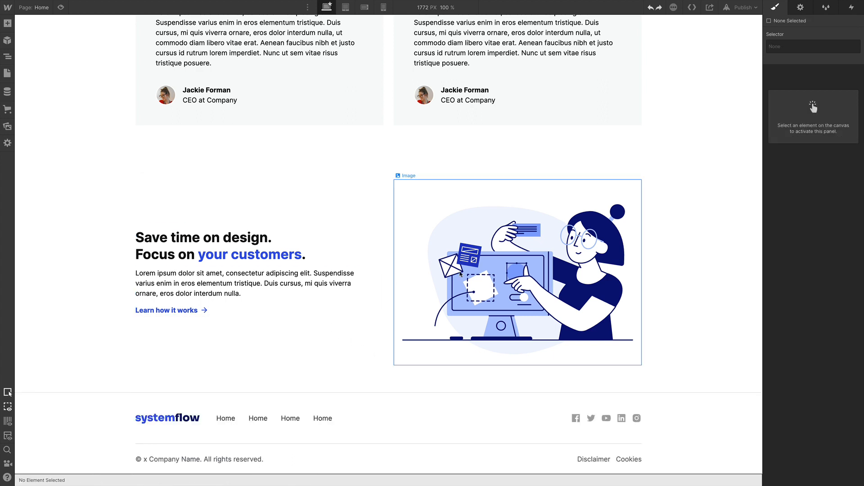
pyautogui.click(261, 289)
pyautogui.click(239, 284)
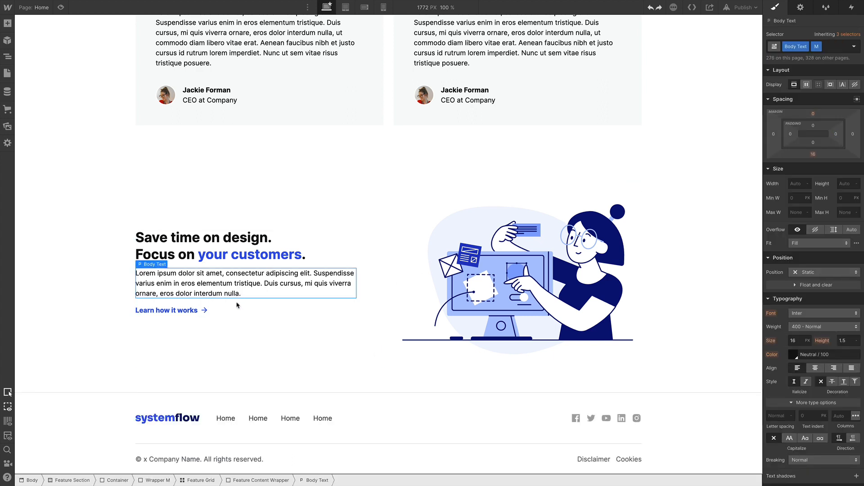
pyautogui.click(228, 251)
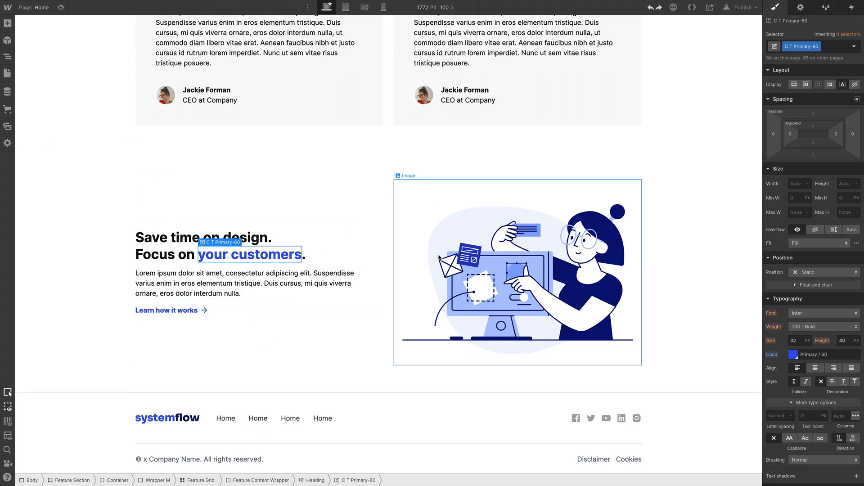
pyautogui.click(225, 239)
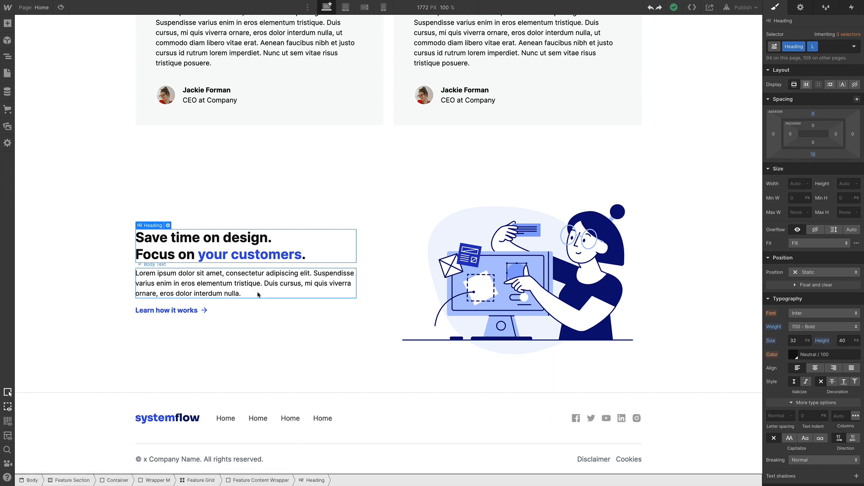
pyautogui.click(98, 255)
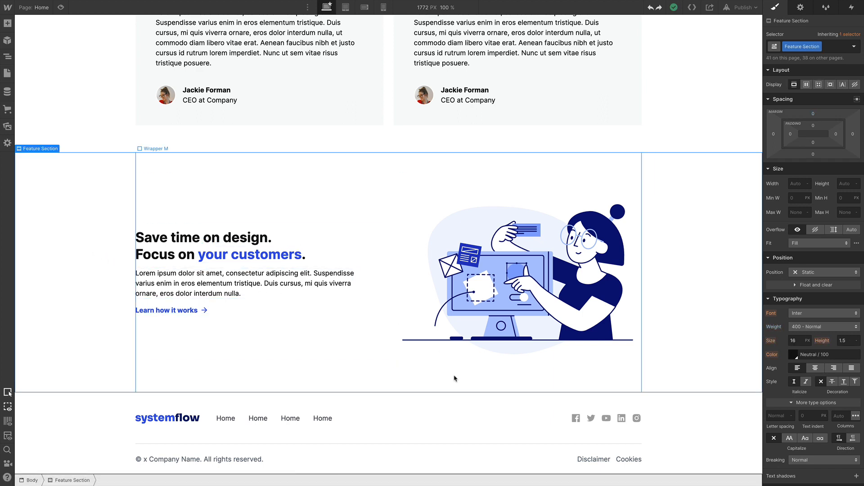
# Rename the navbar's Home link to "Chapters Overview" and delete the Dropdown beside it.
pyautogui.scroll(20, 436, 332)
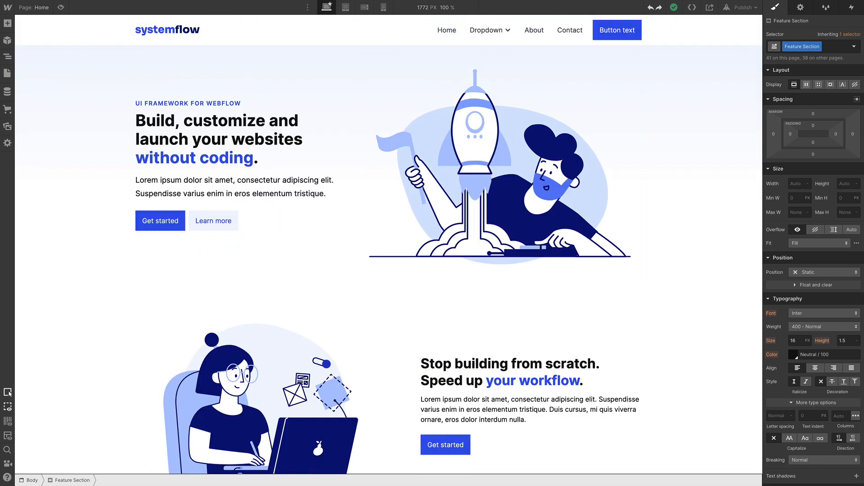
pyautogui.click(448, 32)
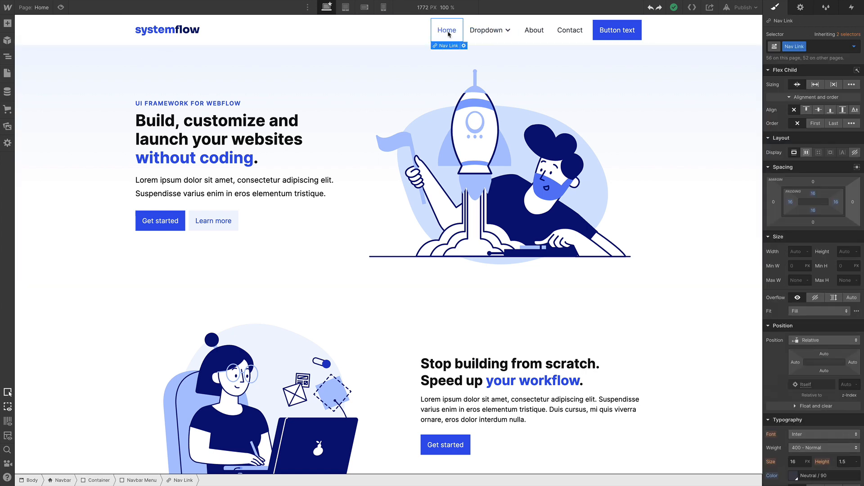
pyautogui.doubleClick(445, 33)
pyautogui.write('Chapters Overview')
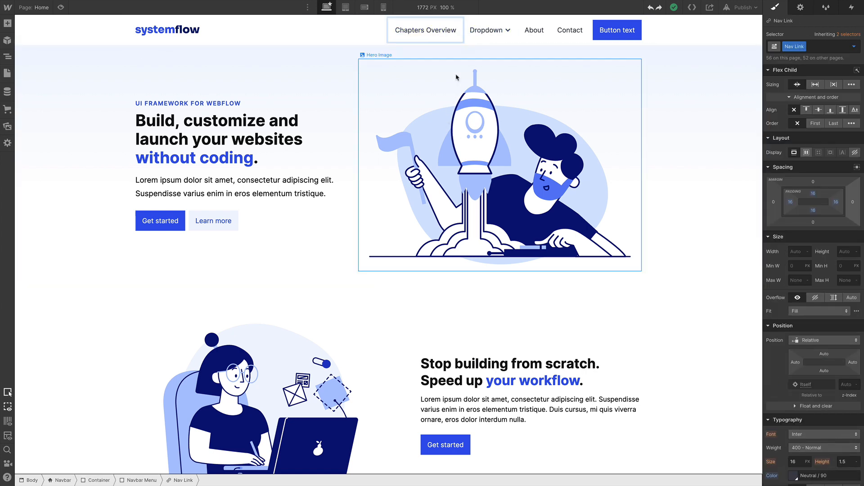
pyautogui.press('Escape')
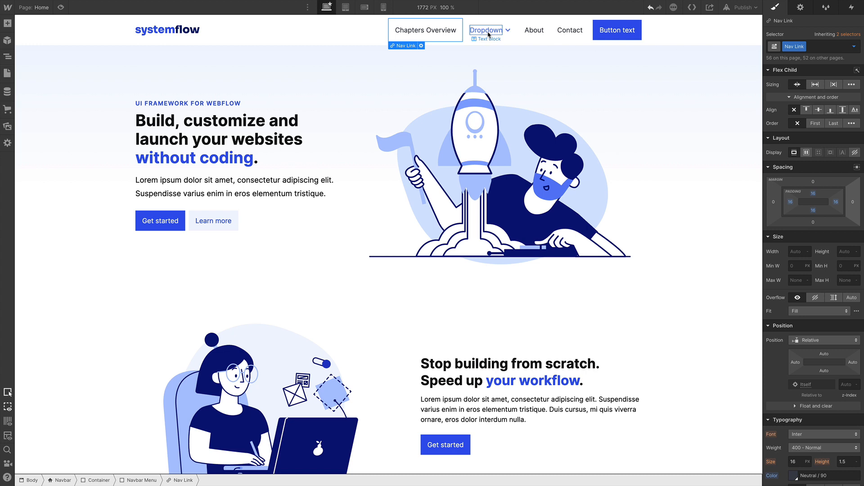
pyautogui.click(515, 34)
pyautogui.press('Delete')
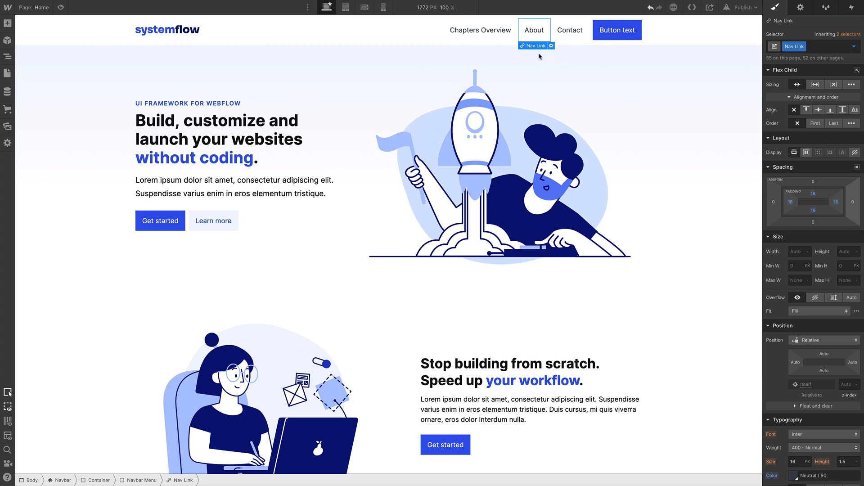
# Rename the navbar's About link to "Author" and its Contact link to "Reviews".
pyautogui.doubleClick(538, 34)
pyautogui.write('Author')
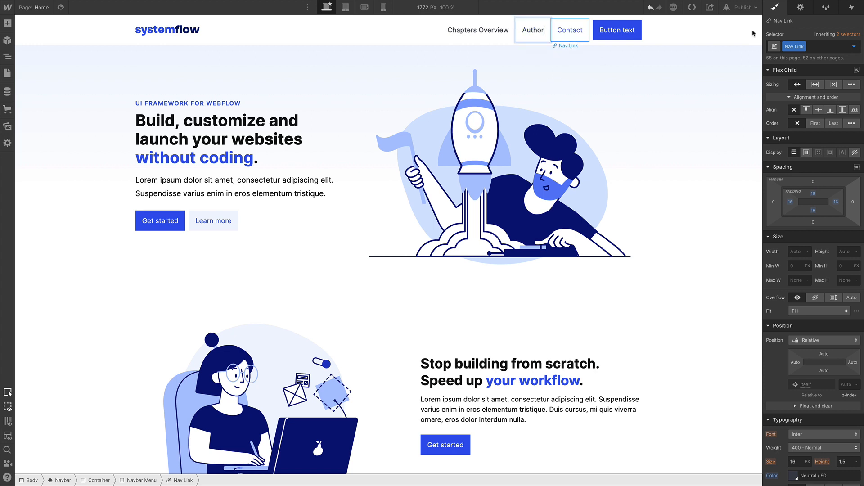
pyautogui.press('Escape')
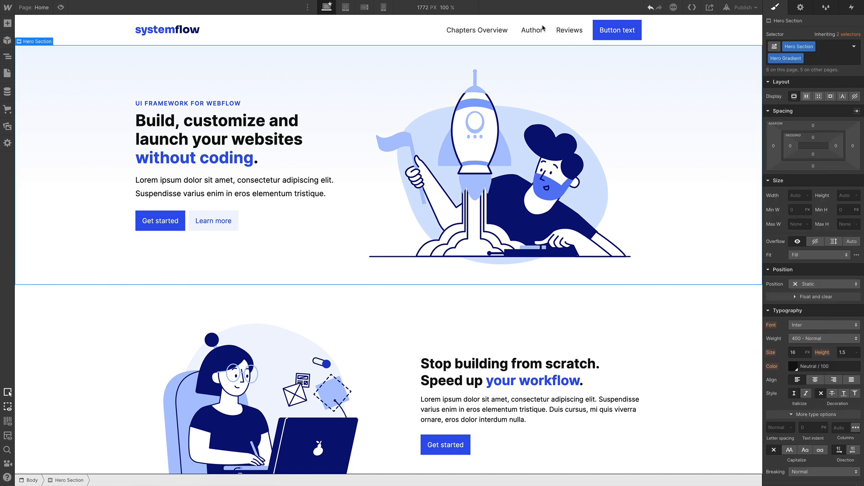
# Add a "Free Chapter" nav link by duplicating Reviews, and change the navbar button's text to "Get the book".
pyautogui.click(570, 34)
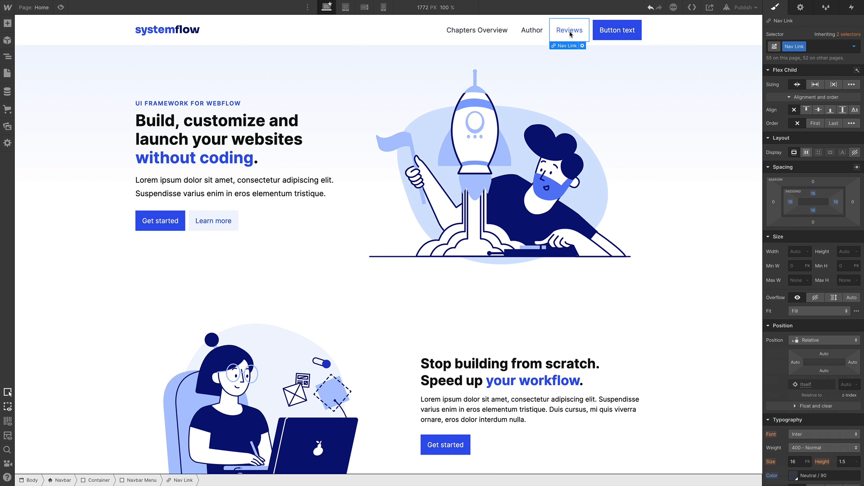
pyautogui.hotkey('ctrl', 'd')
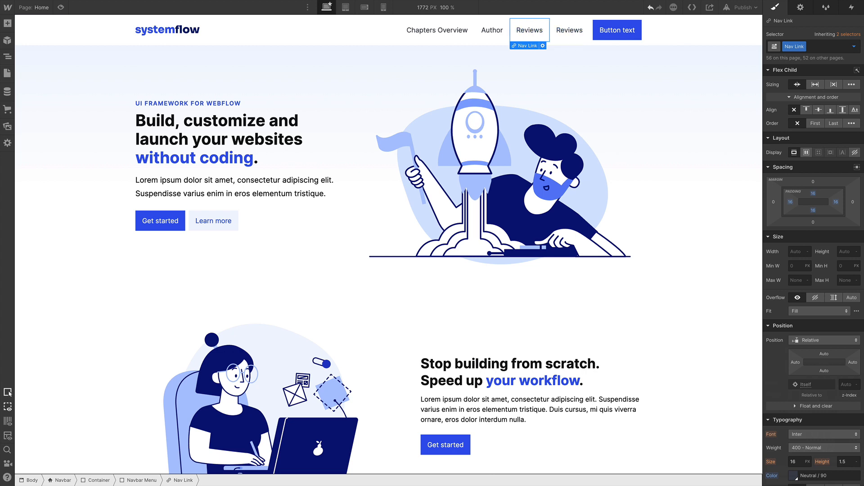
pyautogui.doubleClick(569, 30)
pyautogui.write('Free Chapter')
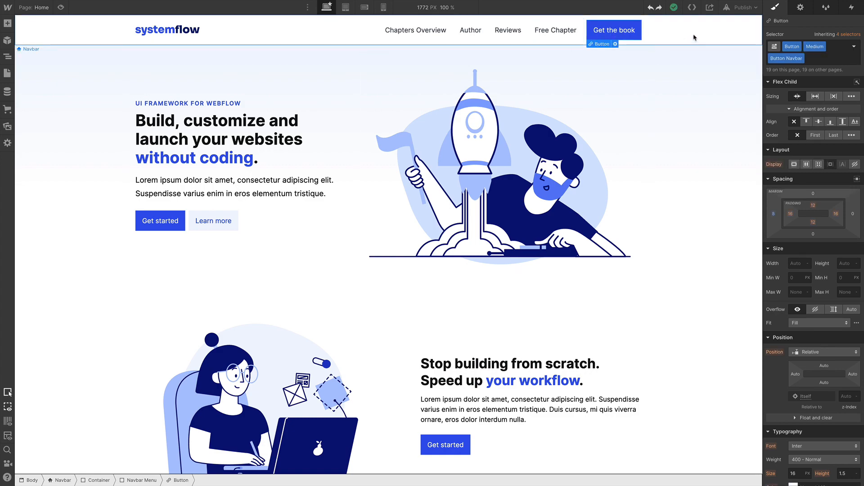
# Set the Navbar's position to Sticky with a top offset of 0, and check it while moving through the page.
pyautogui.click(708, 32)
pyautogui.scroll(-1, 334, 86)
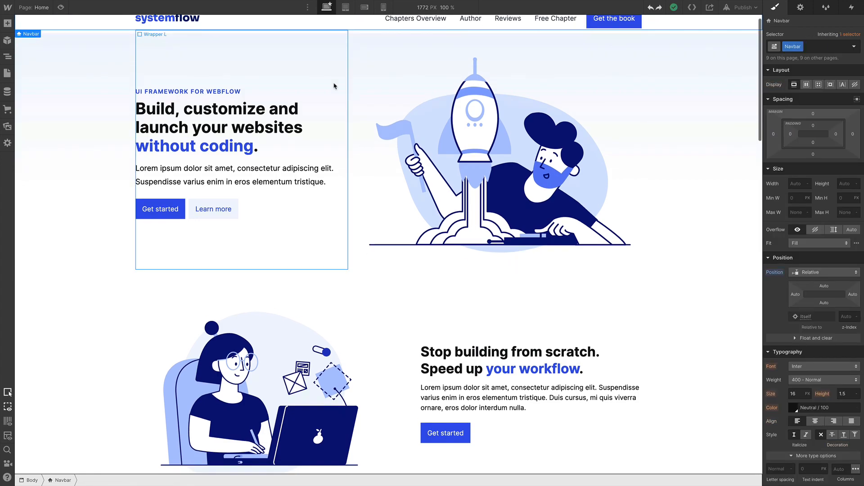
pyautogui.scroll(-7, 334, 86)
pyautogui.scroll(8, 335, 86)
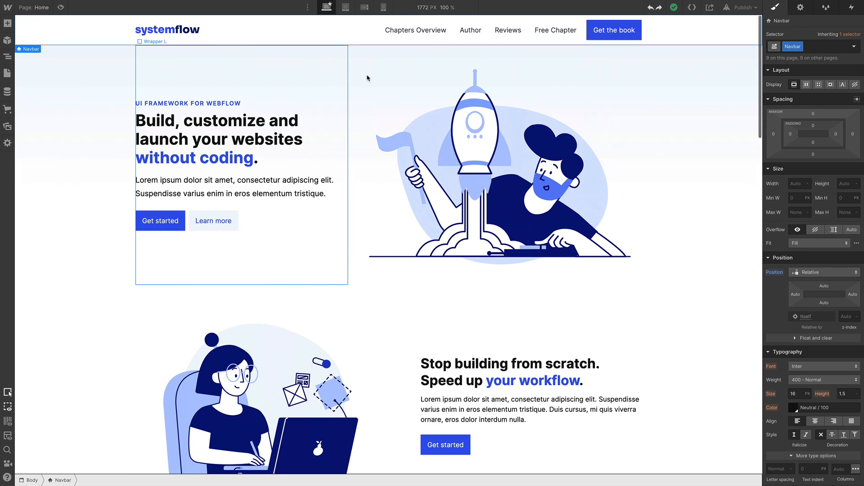
pyautogui.click(828, 272)
pyautogui.click(816, 303)
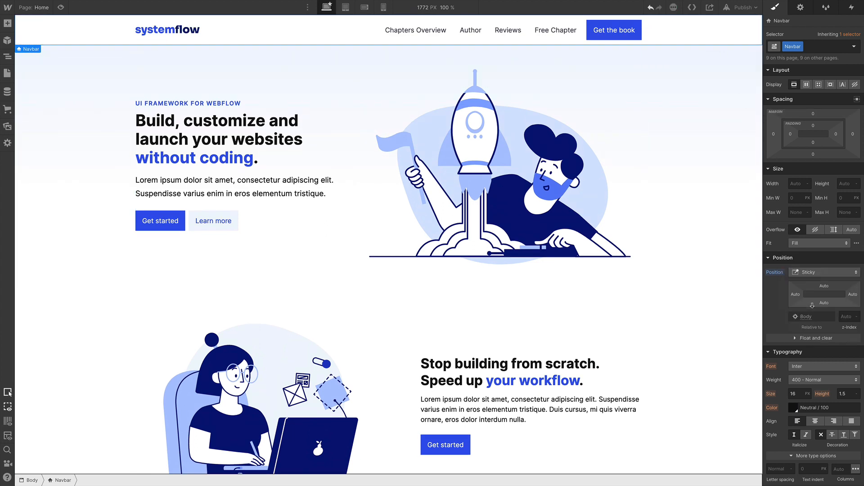
pyautogui.click(823, 288)
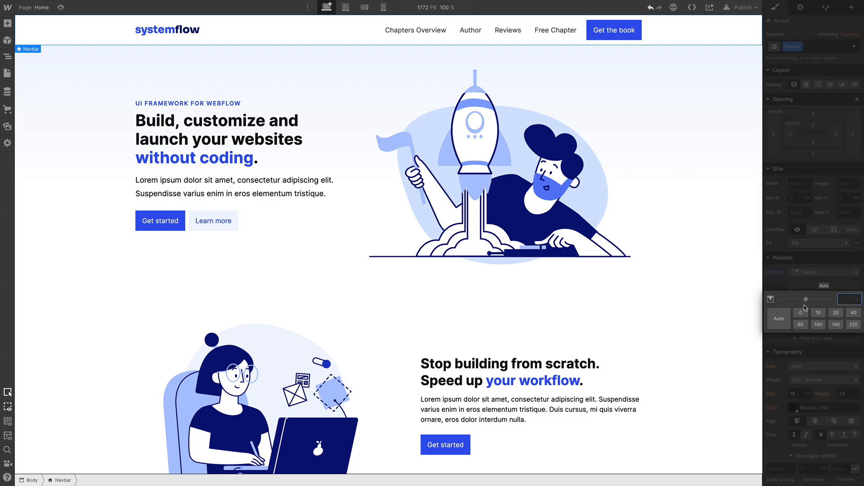
pyautogui.click(695, 68)
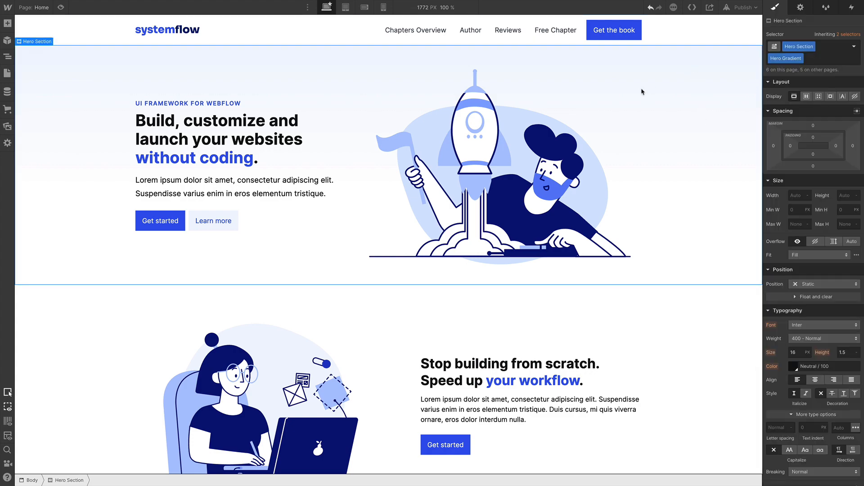
pyautogui.scroll(-6, 658, 88)
pyautogui.scroll(-5, 658, 88)
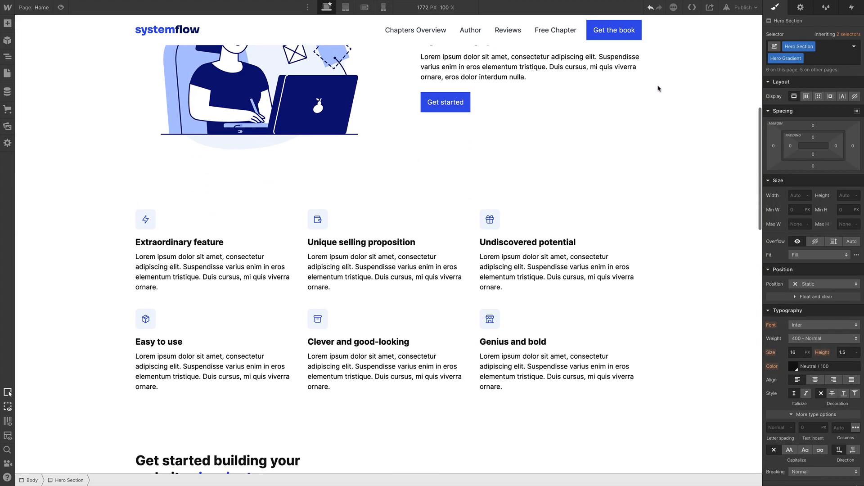
# Give the Navbar a 2 px bottom border in the Neutral / 30 colour.
pyautogui.scroll(-6, 810, 342)
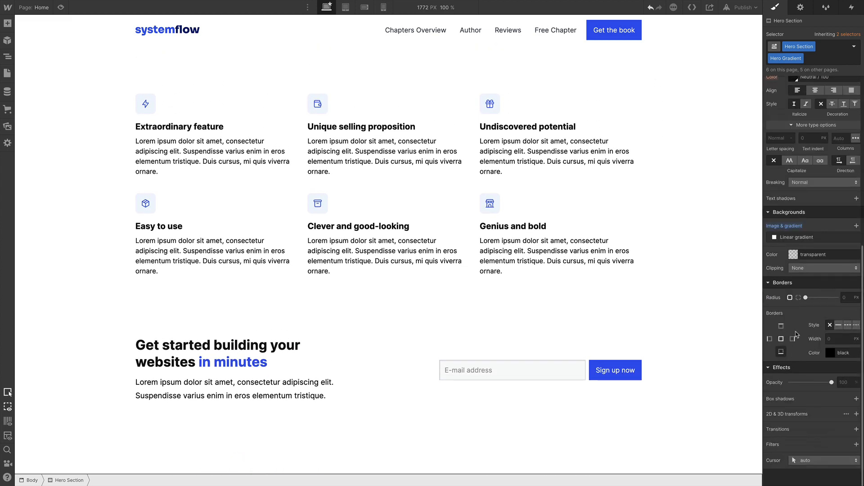
pyautogui.click(693, 35)
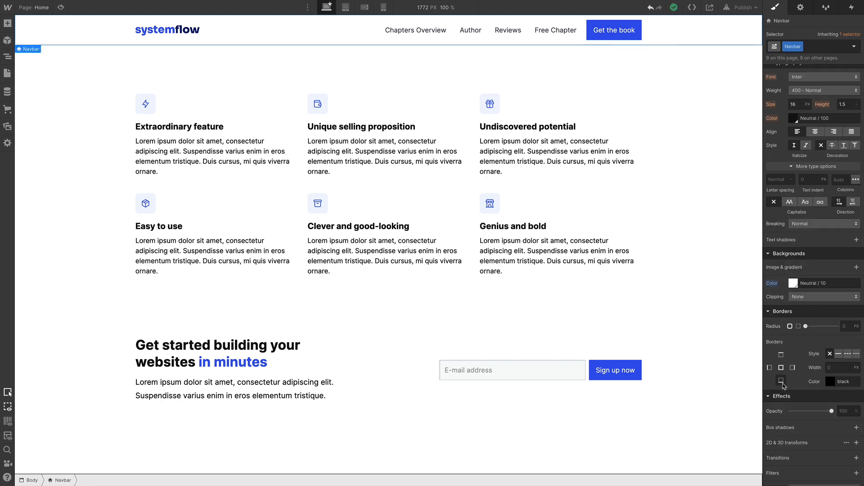
pyautogui.click(828, 368)
pyautogui.write('2')
pyautogui.click(830, 382)
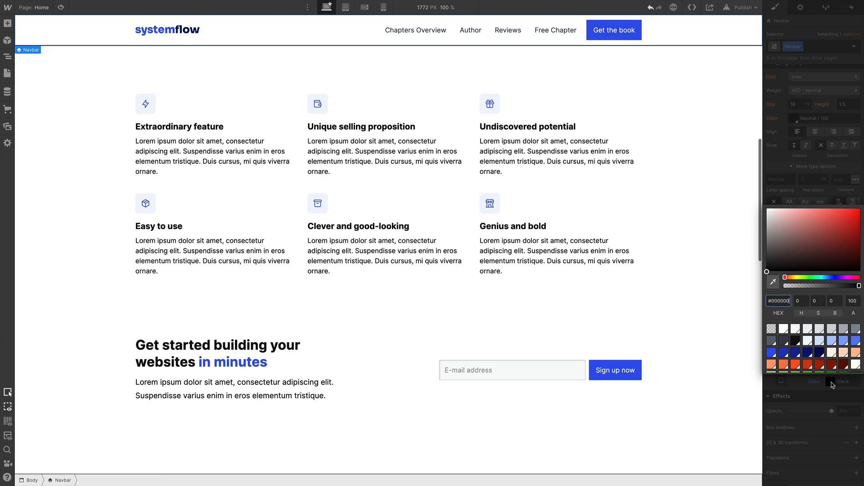
pyautogui.click(808, 330)
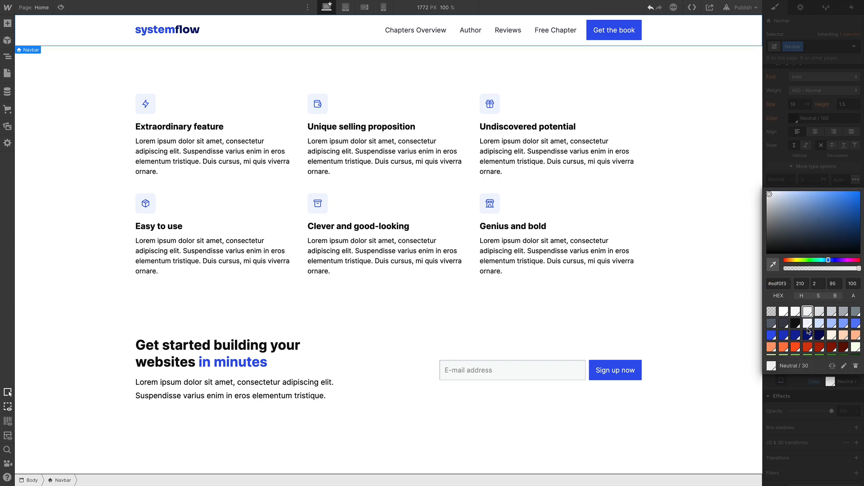
pyautogui.click(714, 153)
pyautogui.scroll(10, 511, 231)
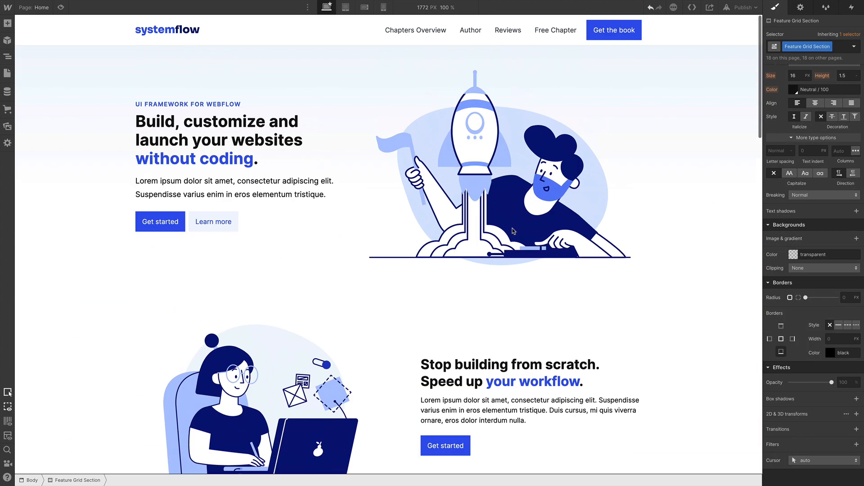
# Change the hero section's tagline text to "THE FLOWSOME BOOK".
pyautogui.scroll(1, 512, 231)
pyautogui.press('Escape')
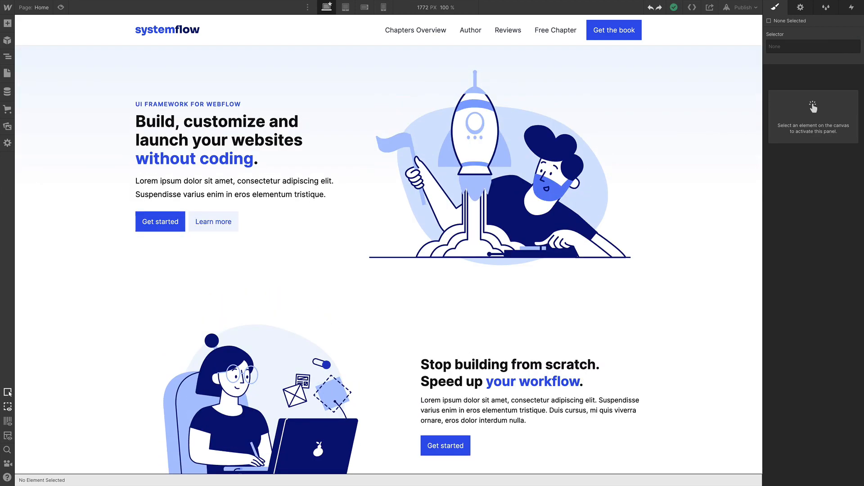
pyautogui.doubleClick(206, 107)
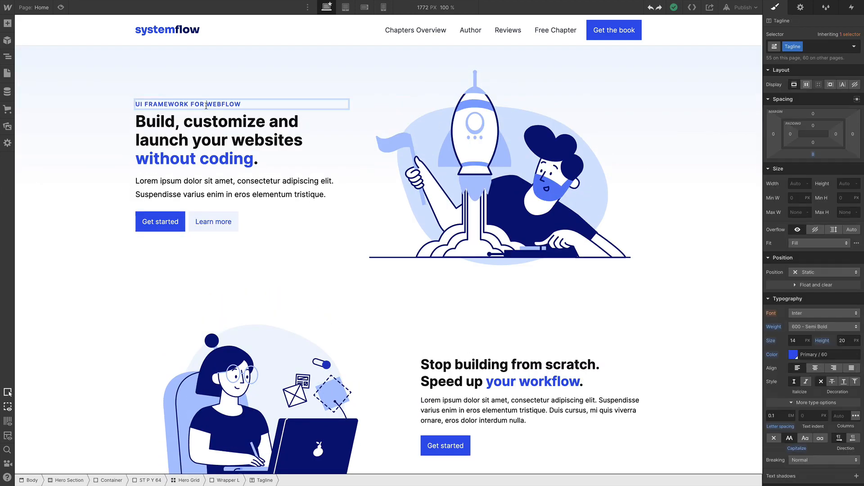
pyautogui.press('super+a')
pyautogui.write('THE FLOWSOME BOOK')
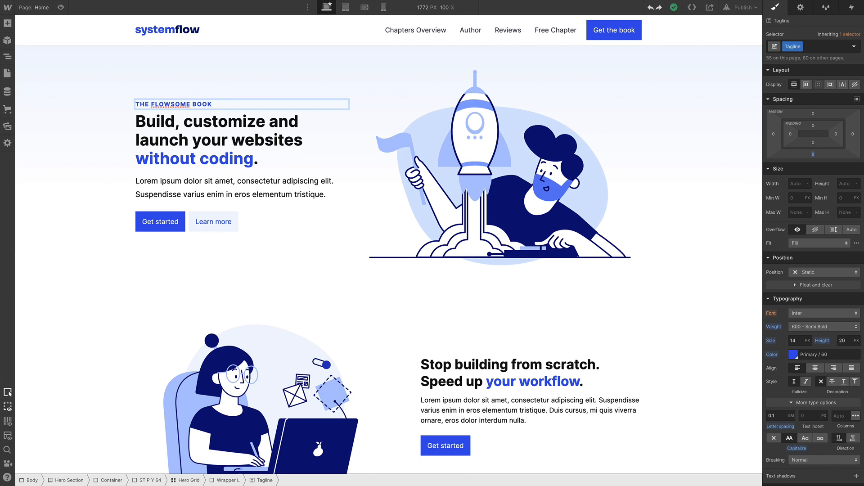
# Change the hero heading to "Make your life better with The Flowsome Book" and wrap "The Flowsome Book" in a text span.
pyautogui.click(219, 135)
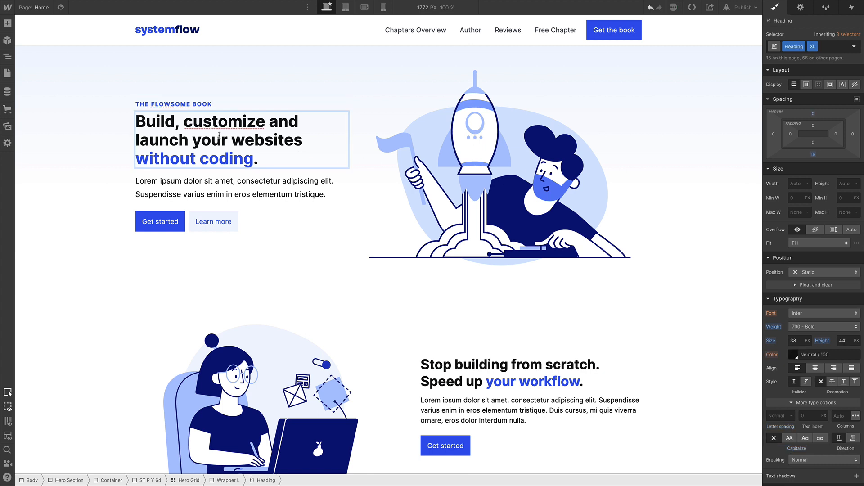
pyautogui.doubleClick(232, 138)
pyautogui.press('super+a')
pyautogui.write('Make your life better with The Flowsome Book')
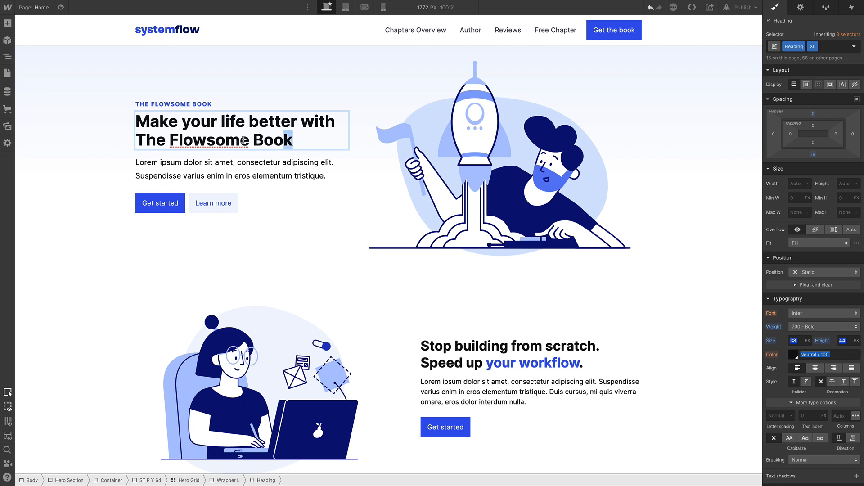
pyautogui.moveTo(292, 140); pyautogui.dragTo(136, 141)
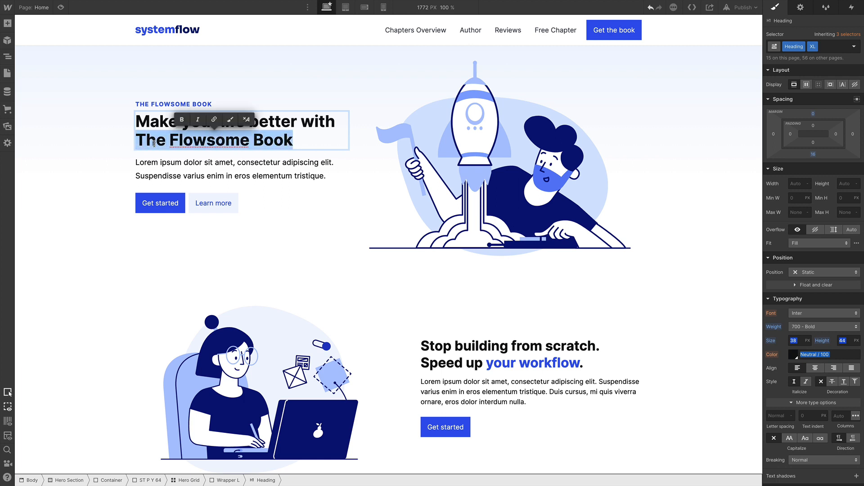
pyautogui.click(230, 119)
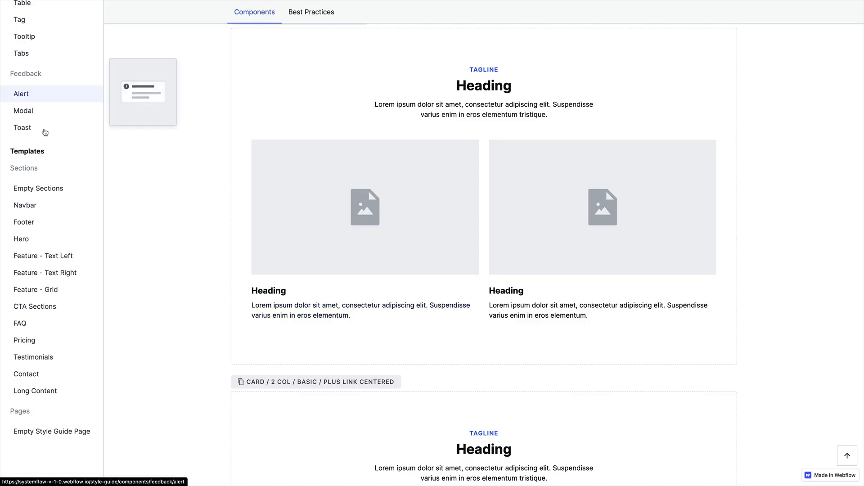
# Switch to the SystemFlow style guide and examine the colour classes on its Color page.
pyautogui.scroll(5, 41, 144)
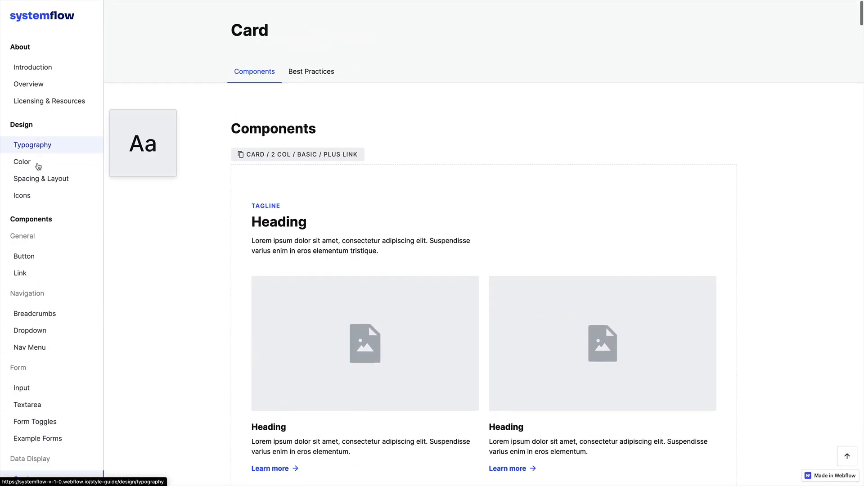
pyautogui.click(38, 166)
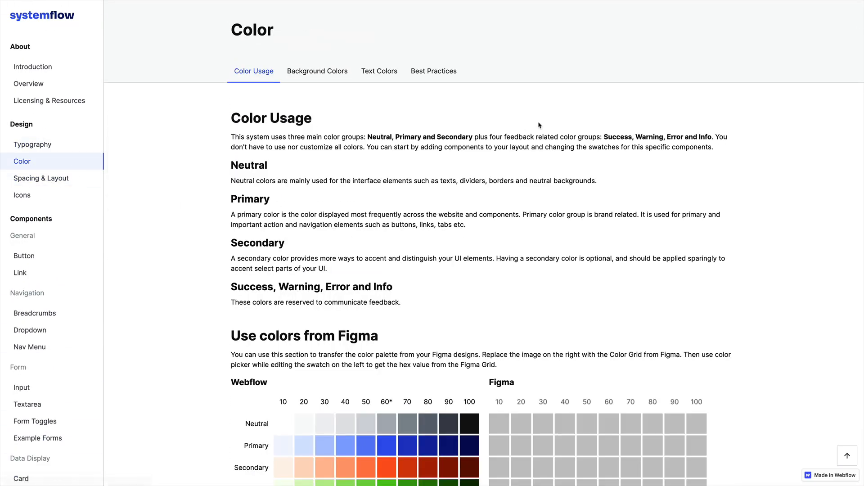
pyautogui.scroll(-20, 539, 126)
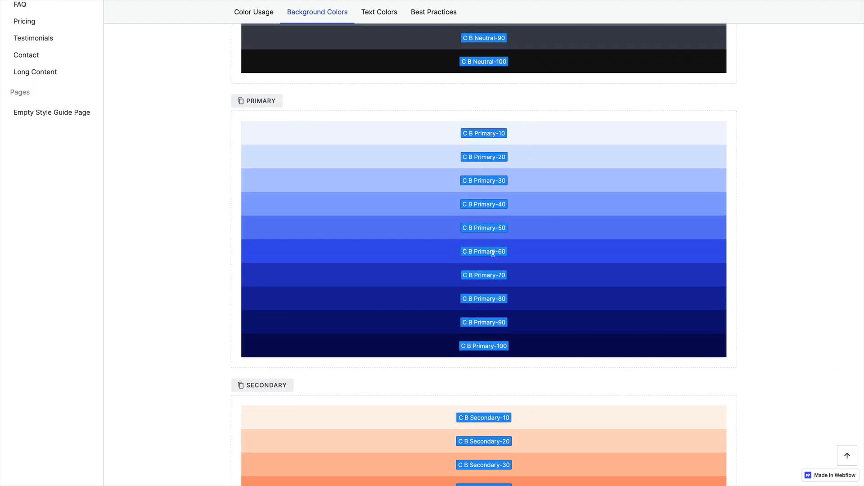
pyautogui.scroll(1, 487, 246)
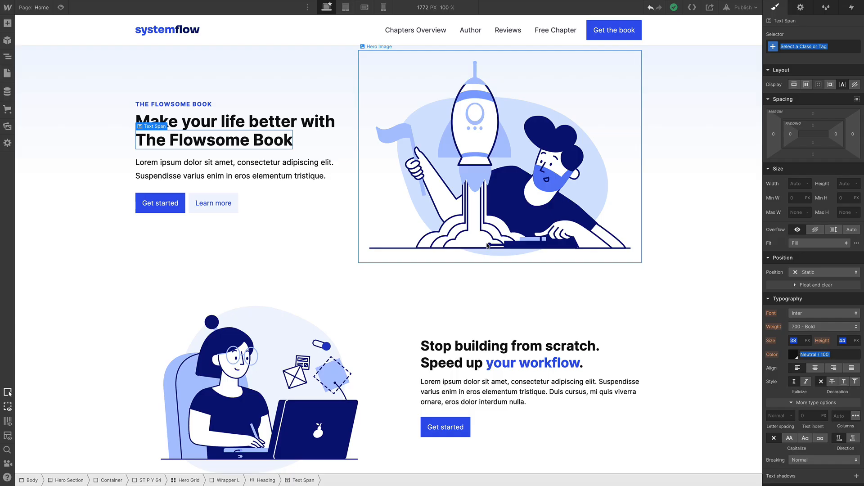
pyautogui.scroll(-6, 807, 243)
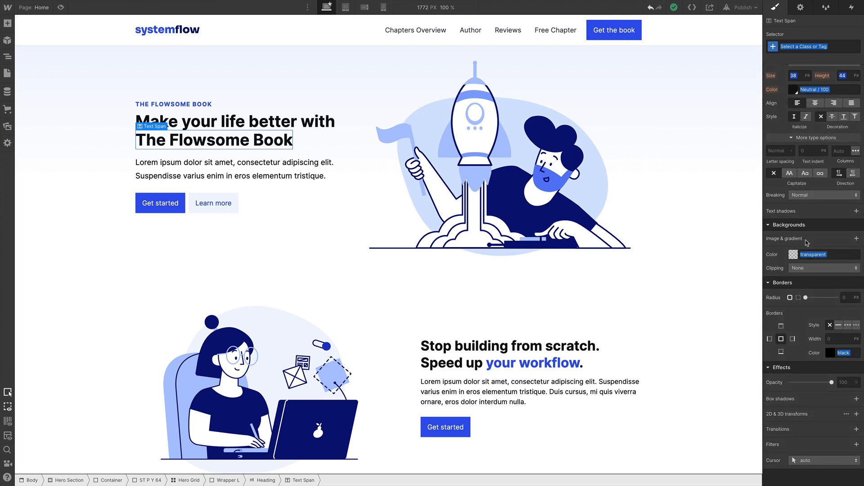
pyautogui.scroll(3, 806, 243)
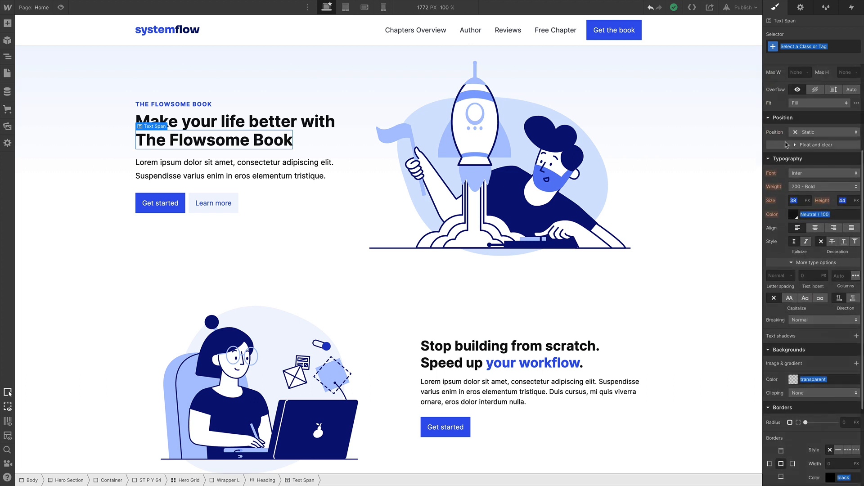
pyautogui.click(794, 217)
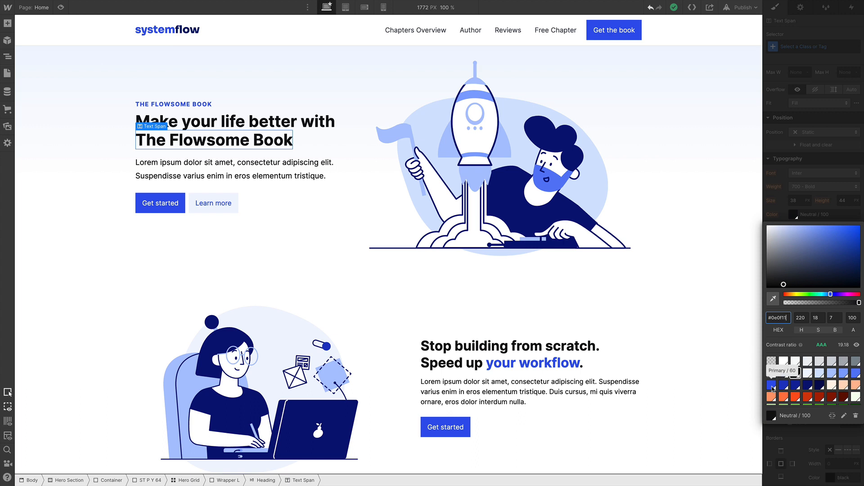
pyautogui.click(796, 68)
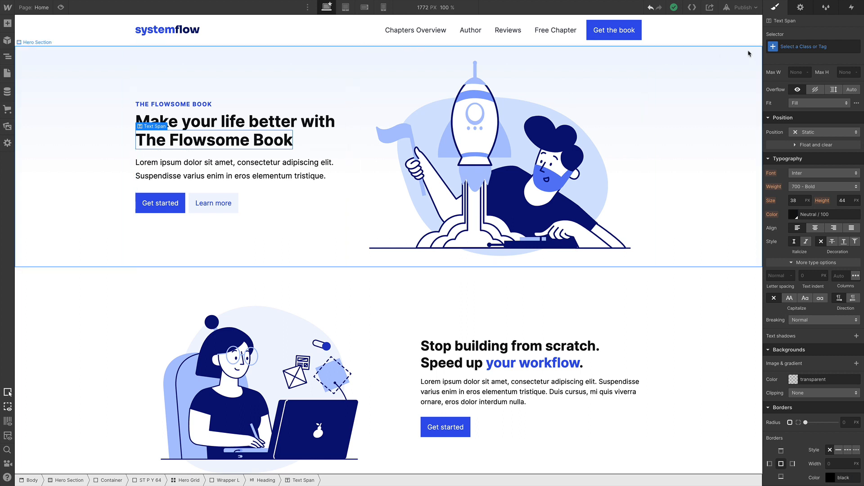
# Apply the existing C T Primary-60 class to the "The Flowsome Book" span in the hero heading.
pyautogui.click(787, 46)
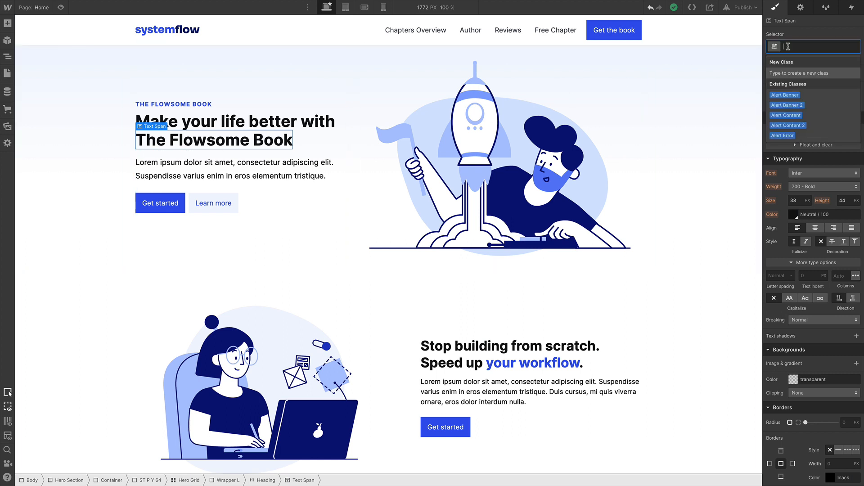
pyautogui.write('c t p')
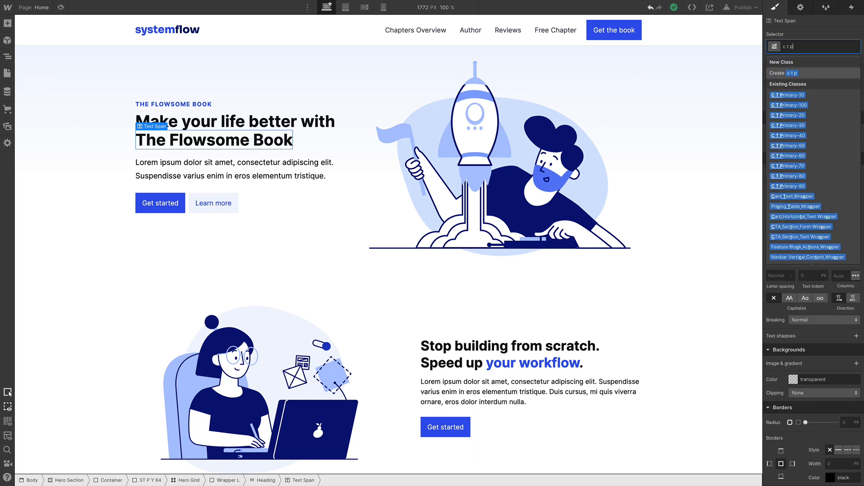
pyautogui.press('Down')
pyautogui.press('Down')
pyautogui.press('Down')
pyautogui.press('Down')
pyautogui.press('Down')
pyautogui.press('Down')
pyautogui.press('Down')
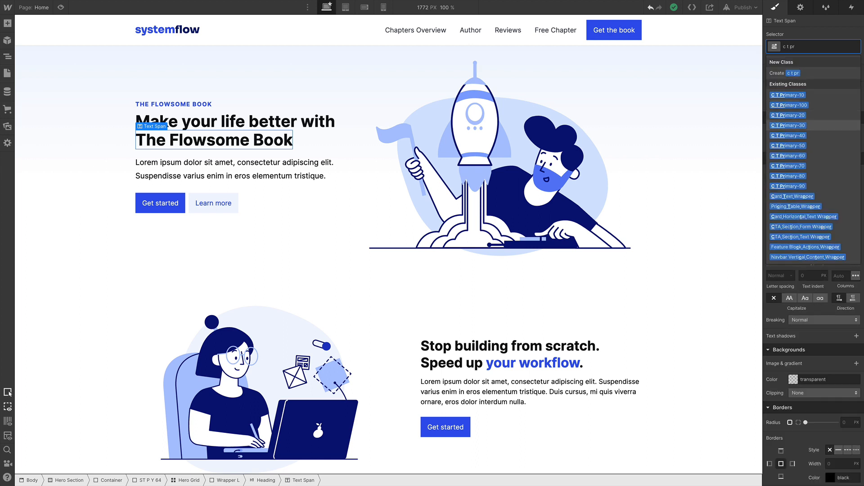
pyautogui.press('Return')
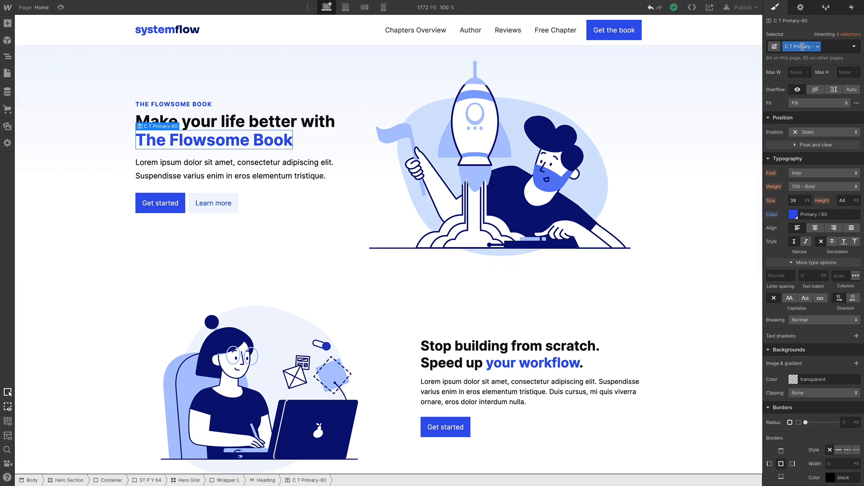
pyautogui.click(794, 216)
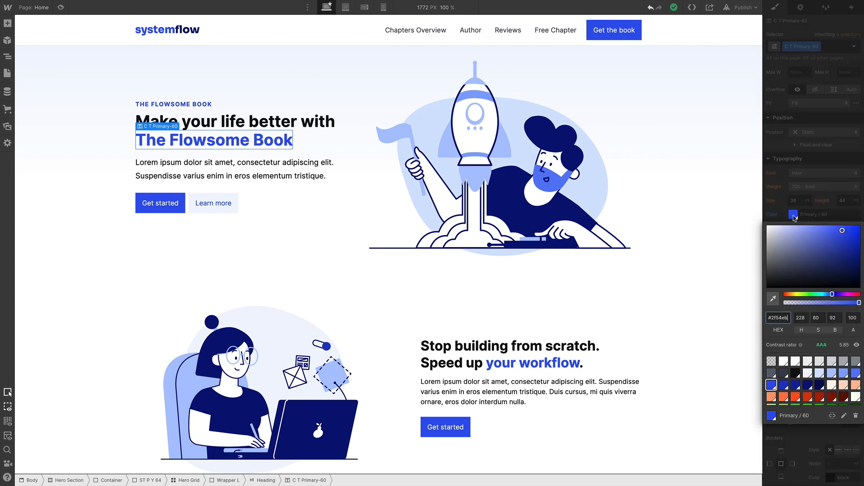
pyautogui.click(845, 416)
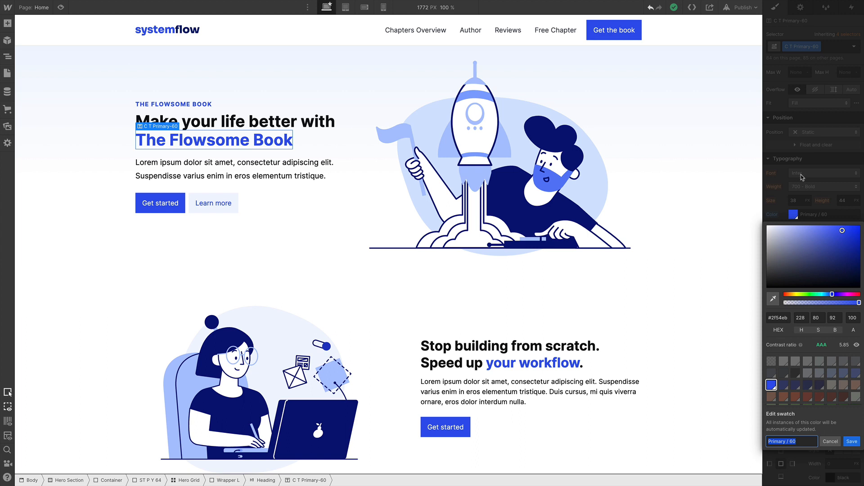
pyautogui.click(818, 166)
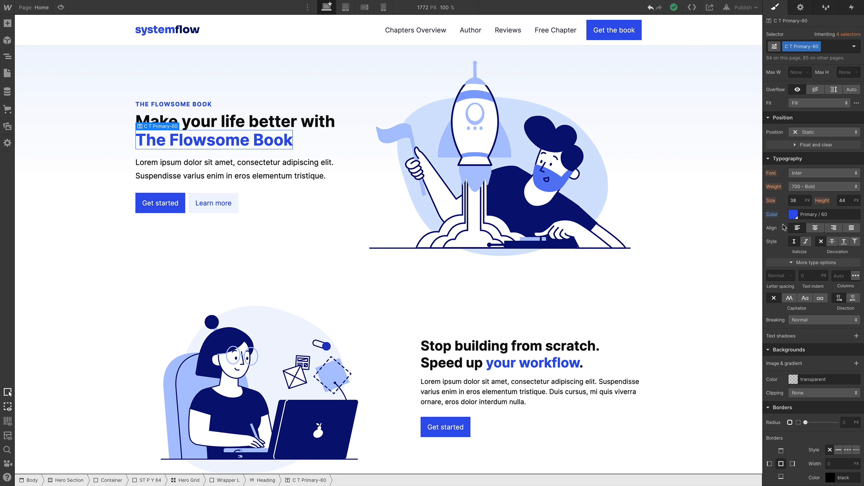
pyautogui.hotkey('ctrl', 'z')
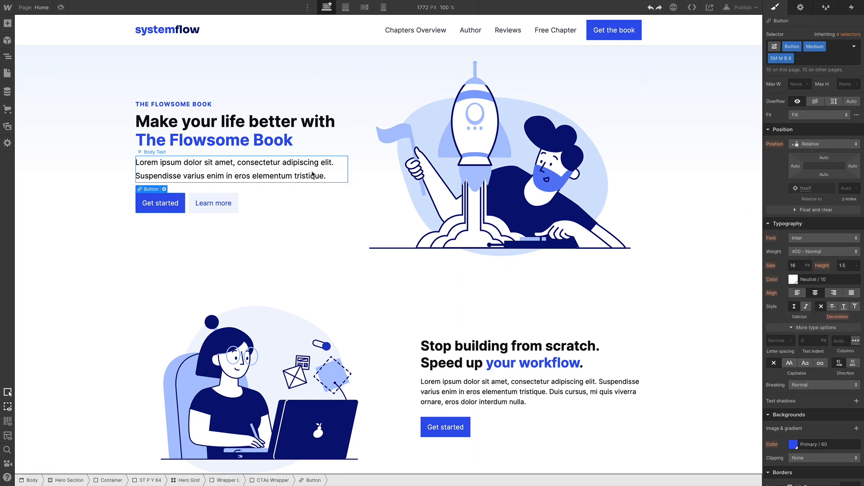
# Delete the "Learn more" button from the hero section.
pyautogui.click(215, 205)
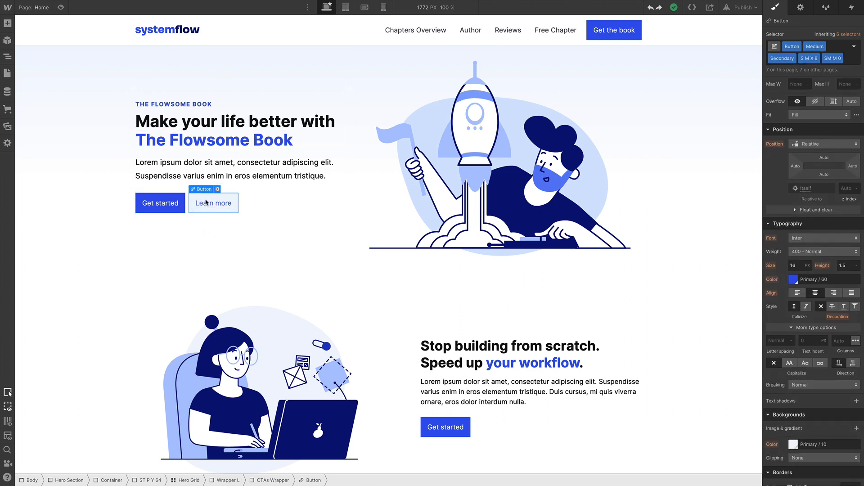
pyautogui.press('Delete')
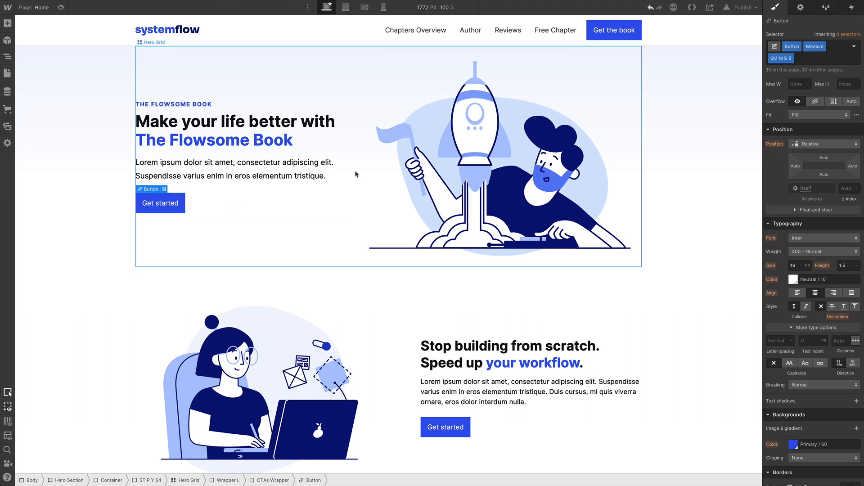
pyautogui.scroll(-1, 493, 181)
pyautogui.scroll(1, 493, 181)
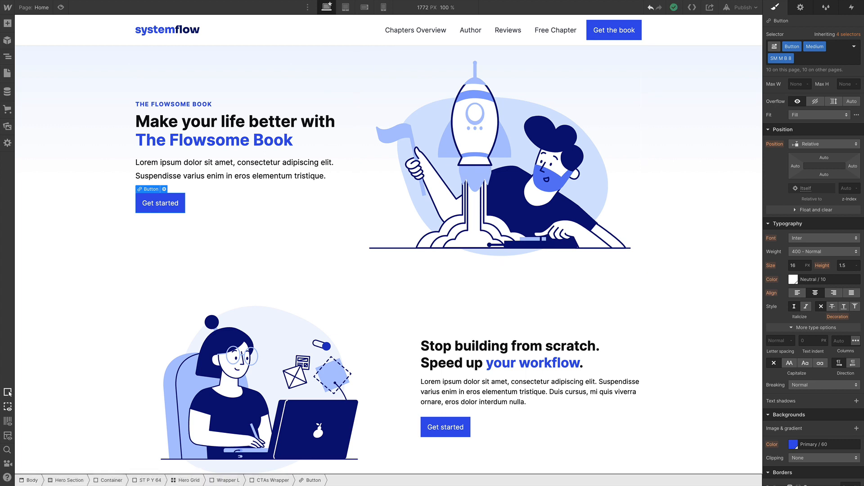
# Add the book mockup, author, banner, stars and ellipse images to the Custom folder in the project's assets.
pyautogui.click(7, 127)
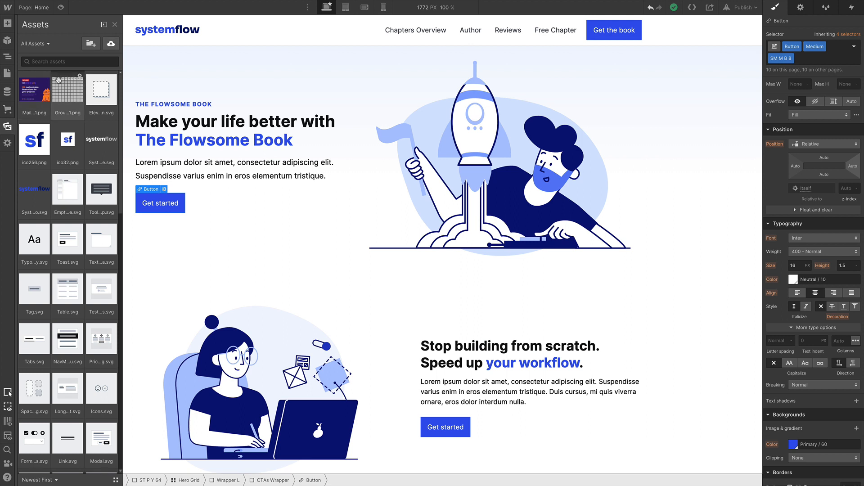
pyautogui.click(48, 44)
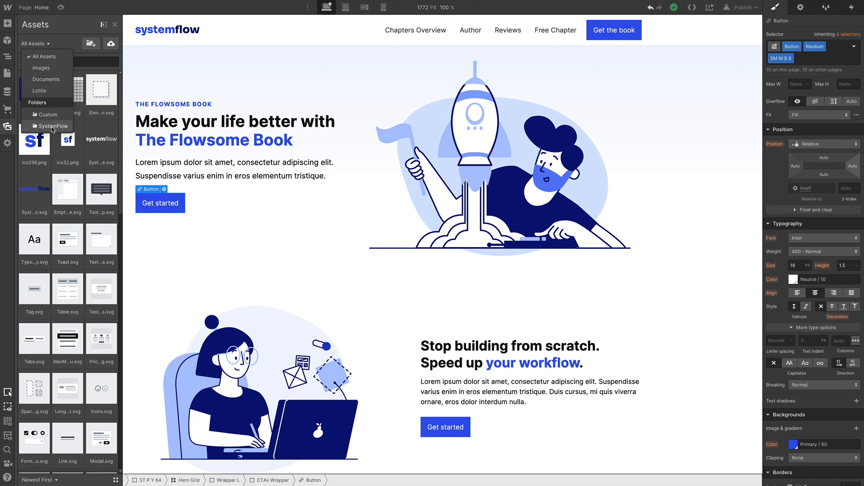
pyautogui.click(48, 45)
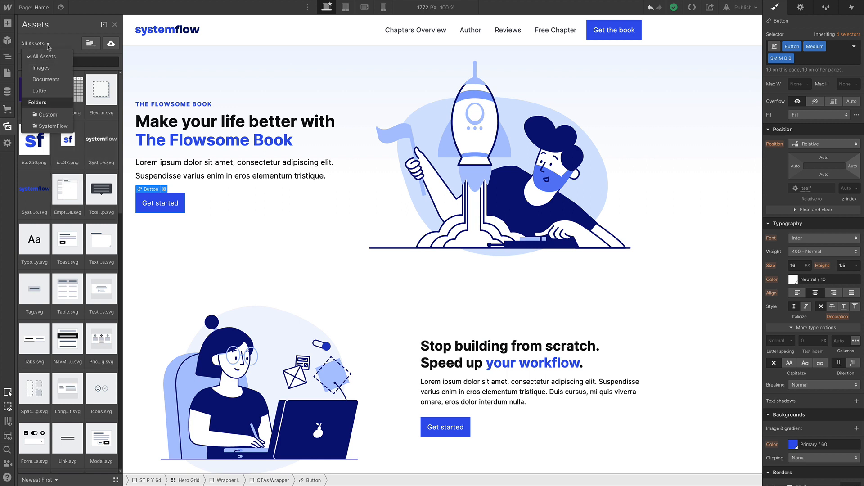
pyautogui.click(45, 115)
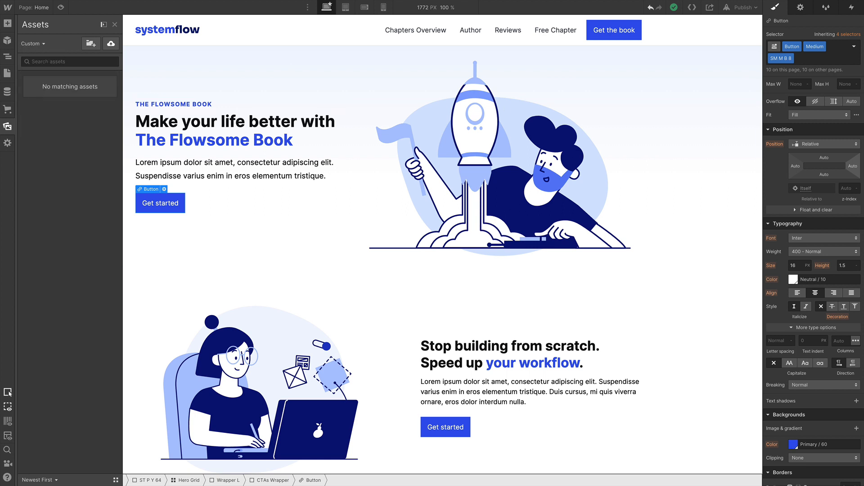
pyautogui.moveTo(279, 126); pyautogui.dragTo(59, 148)
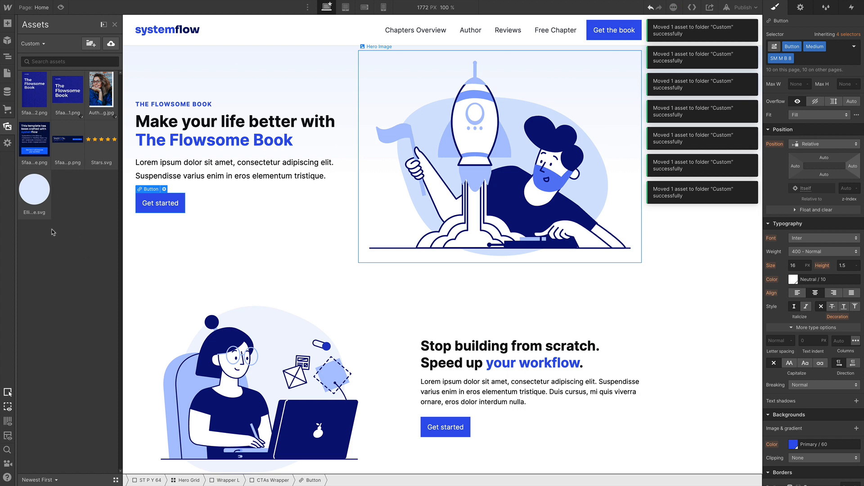
# Replace the Hero Image illustration with the Mockup 1.png book cover.
pyautogui.click(487, 138)
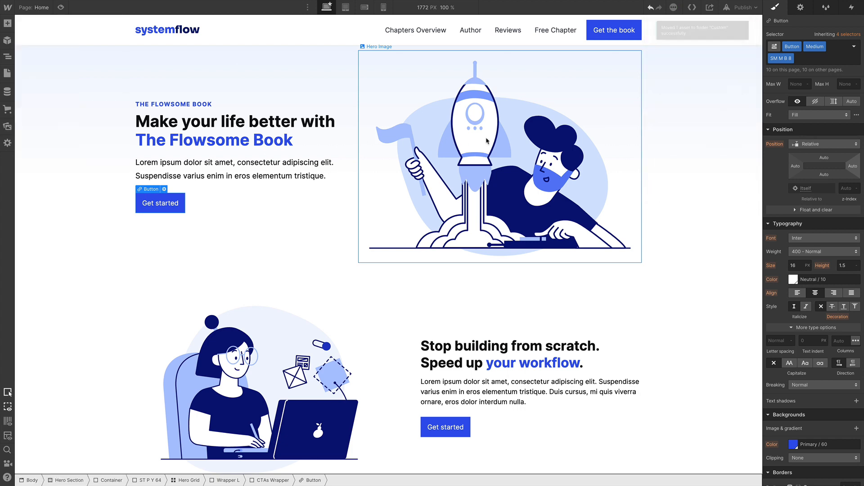
pyautogui.doubleClick(487, 140)
pyautogui.click(435, 291)
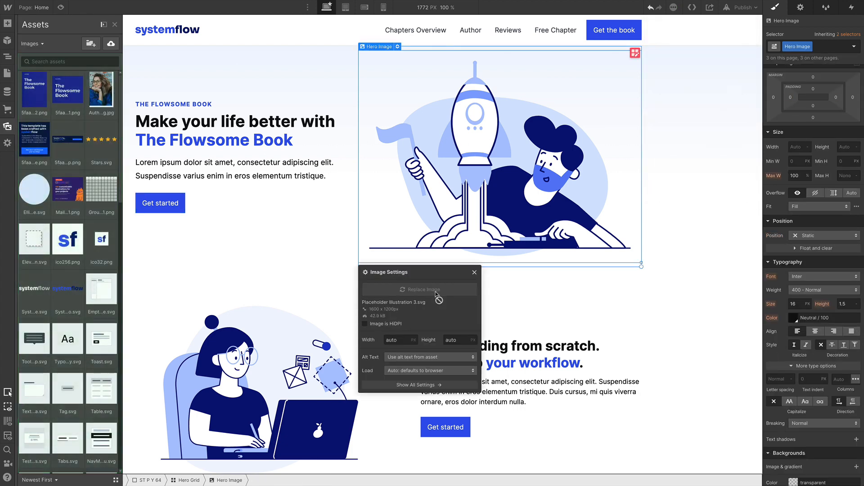
pyautogui.click(67, 90)
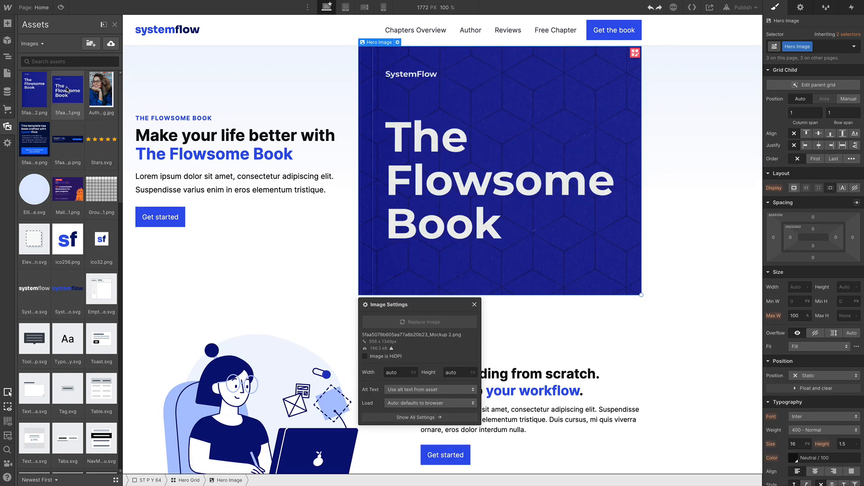
pyautogui.click(67, 89)
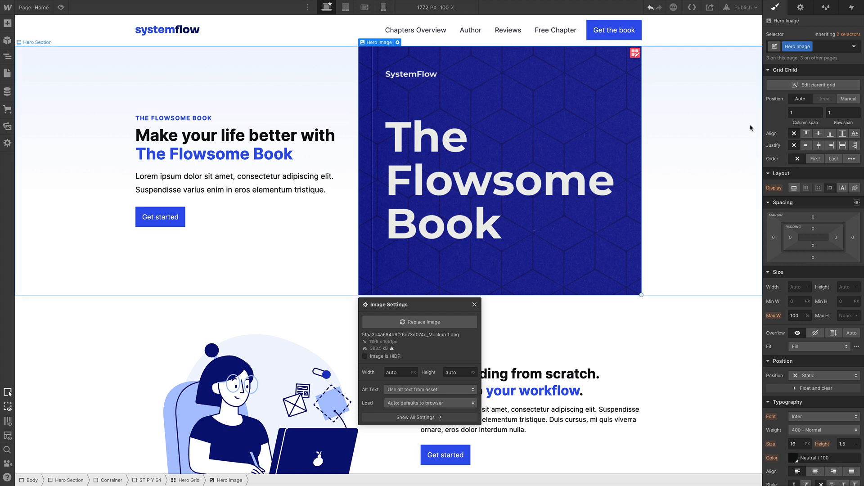
# Align the Hero Image to the end and justify it to the center of its grid cell, with a 48 px top margin.
pyautogui.click(831, 134)
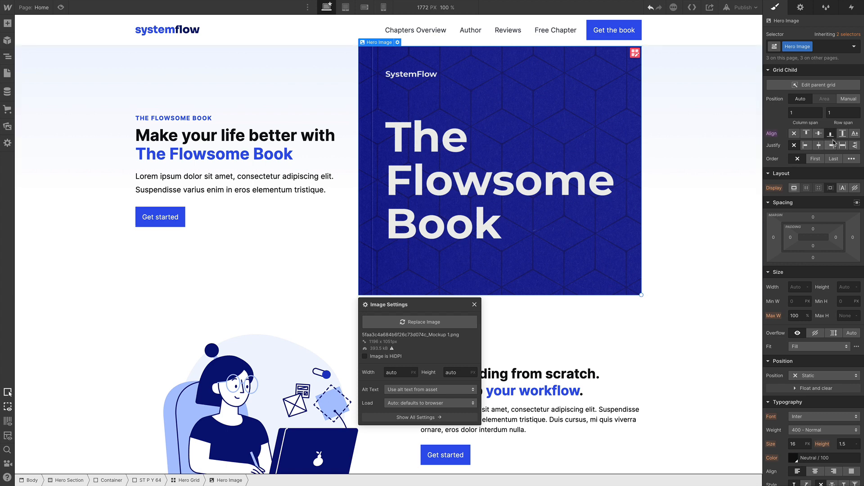
pyautogui.click(819, 146)
pyautogui.click(813, 217)
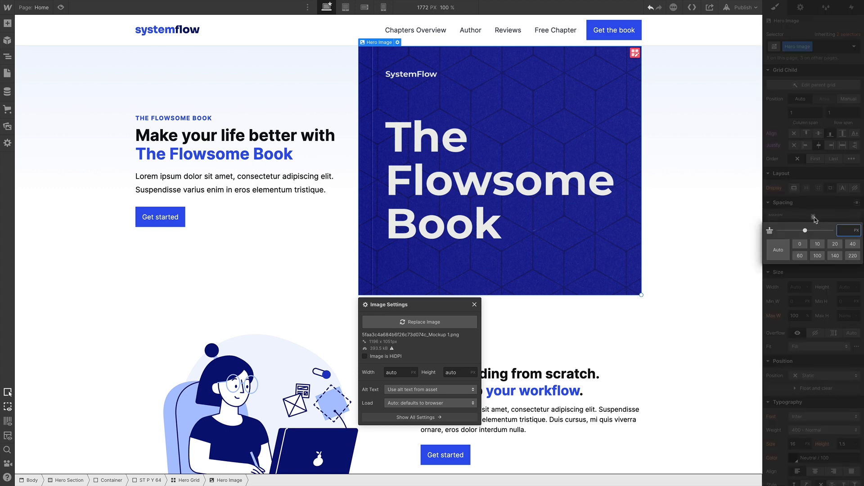
pyautogui.write('48')
pyautogui.press('Return')
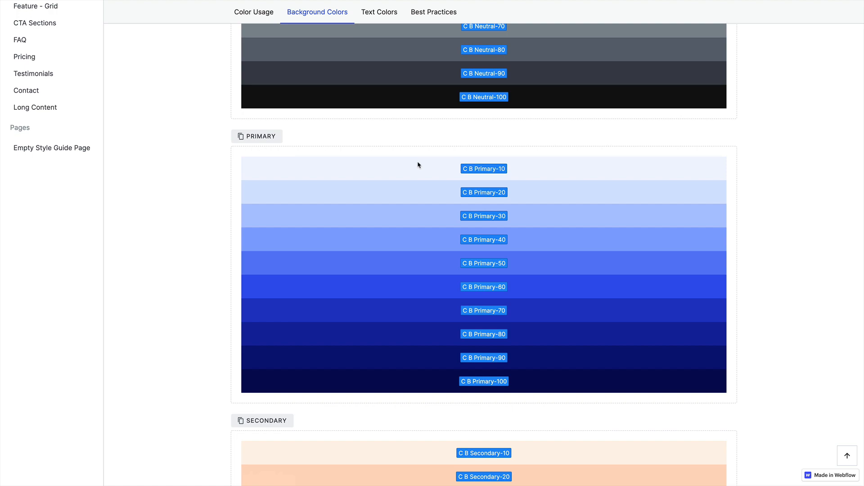
# Examine the spacing scale and the naming of the padding classes in the style guide's Spacing & Layout page.
pyautogui.scroll(15, 46, 127)
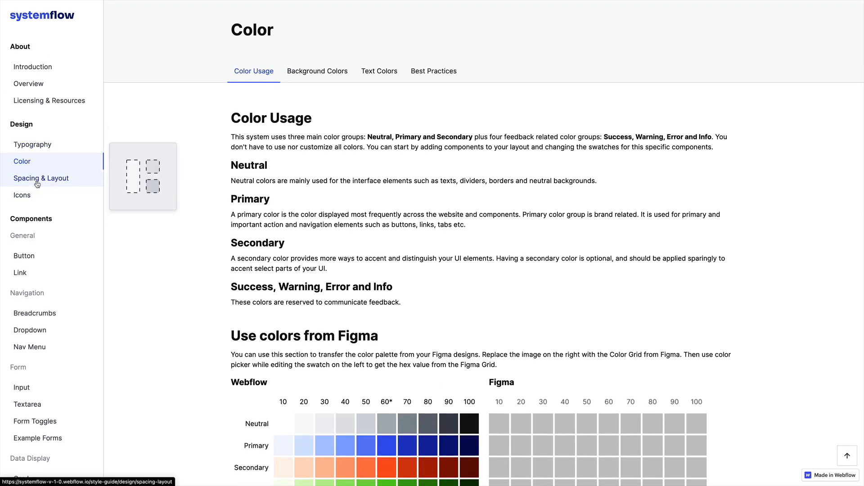
pyautogui.click(60, 179)
pyautogui.scroll(-5, 401, 180)
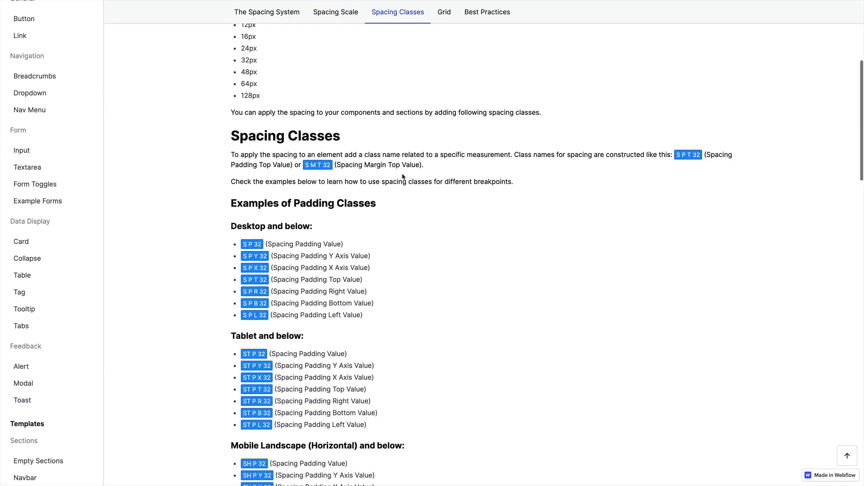
pyautogui.scroll(3, 306, 124)
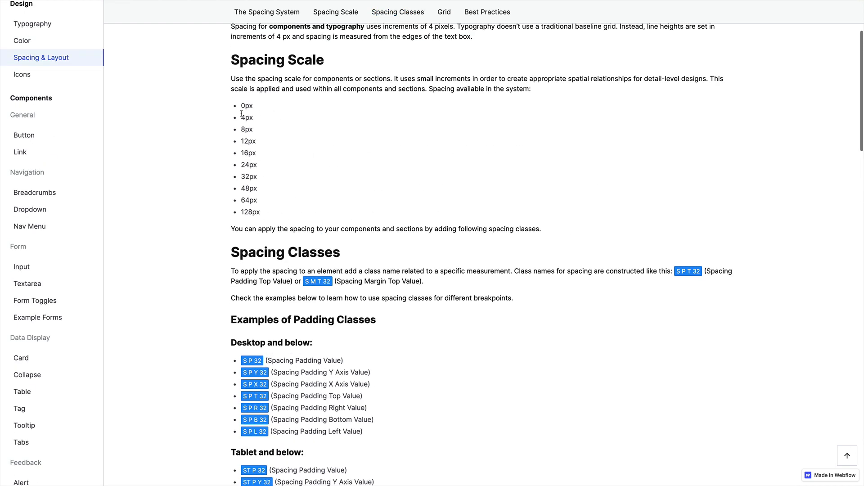
pyautogui.moveTo(242, 189); pyautogui.dragTo(256, 189)
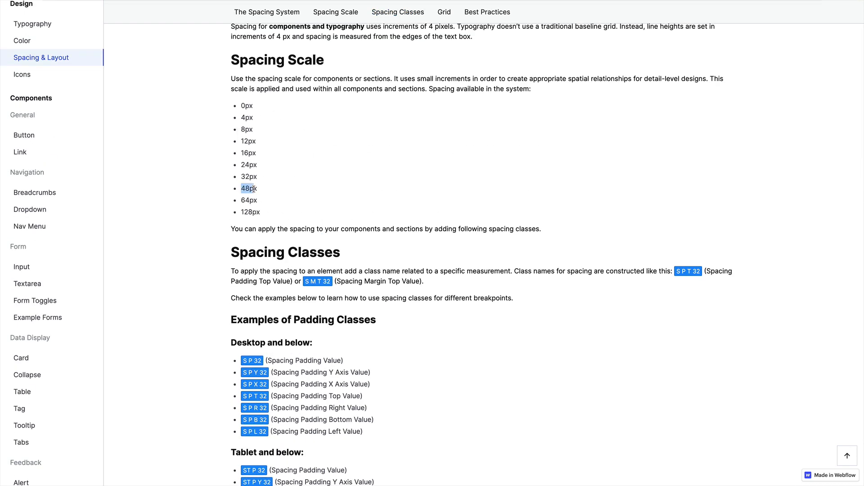
pyautogui.scroll(-4, 265, 189)
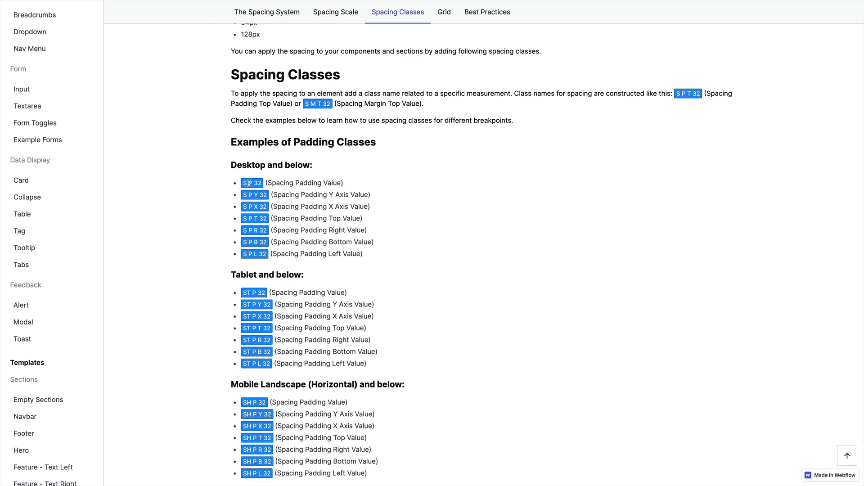
pyautogui.scroll(-1, 286, 301)
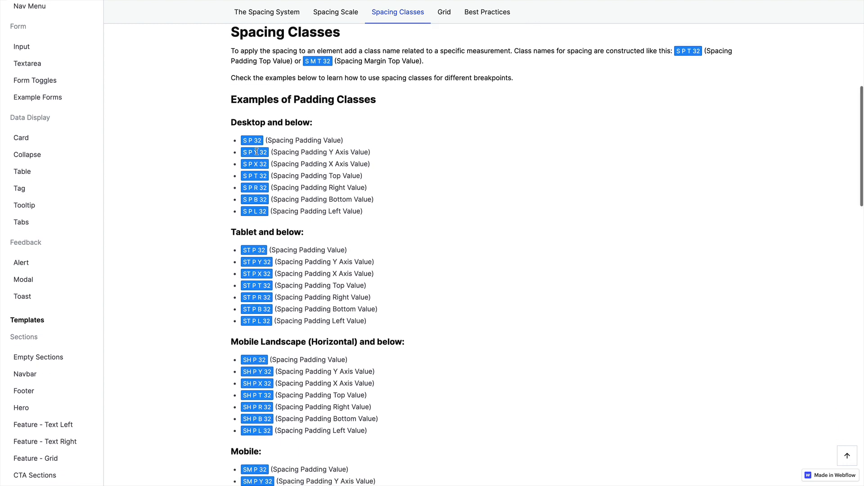
pyautogui.scroll(-1, 256, 151)
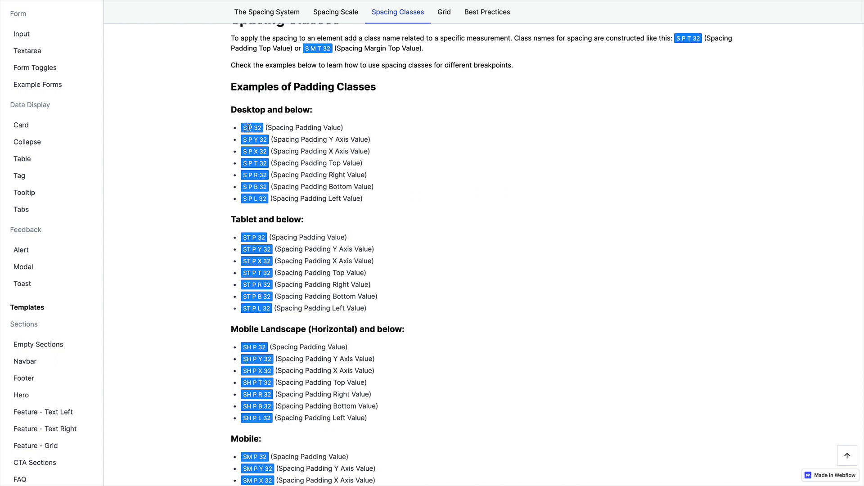
pyautogui.moveTo(334, 123); pyautogui.dragTo(251, 128)
pyautogui.click(280, 127)
pyautogui.click(256, 165)
pyautogui.moveTo(307, 141); pyautogui.dragTo(343, 152)
pyautogui.click(355, 140)
pyautogui.click(352, 141)
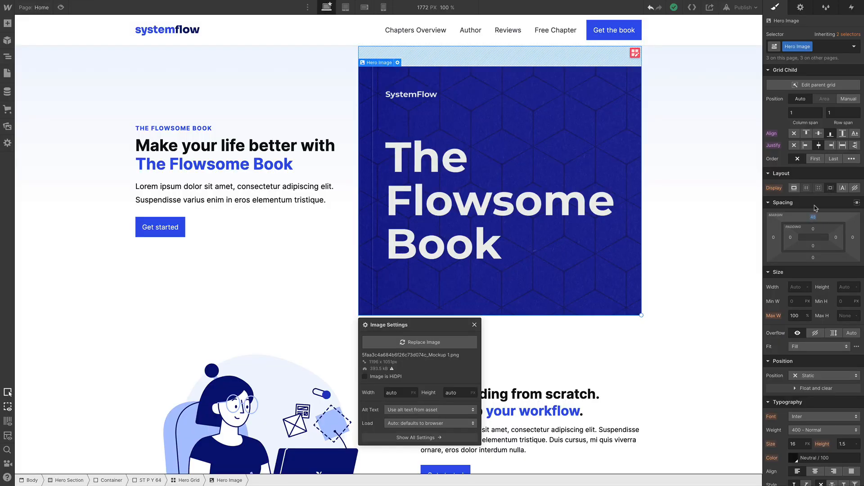
# Try adding the existing S M T 48 combo class to the Hero Image, and undo it.
pyautogui.click(820, 47)
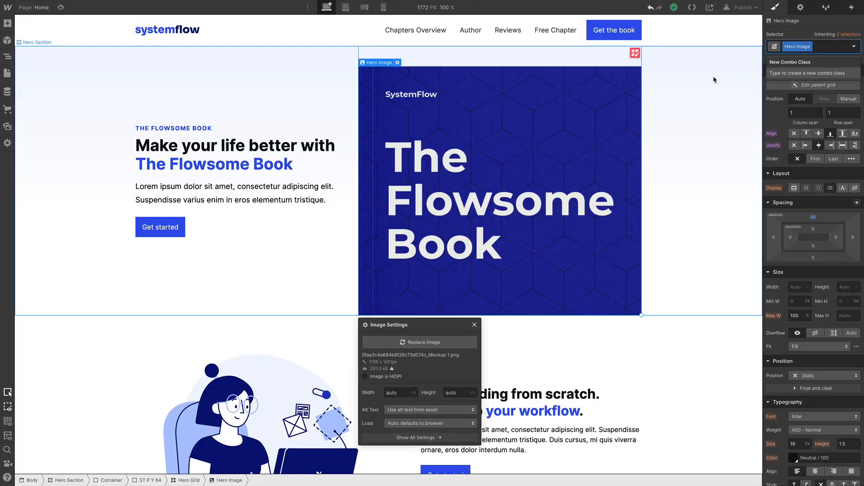
pyautogui.write('S M')
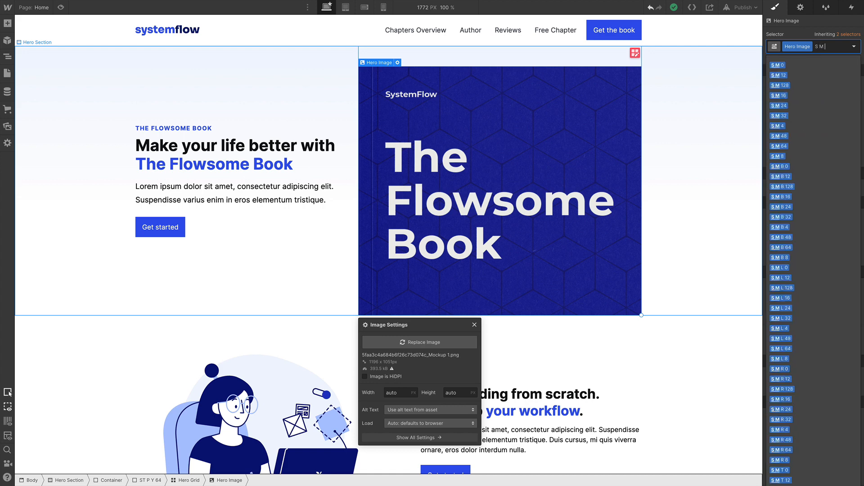
pyautogui.write(' T')
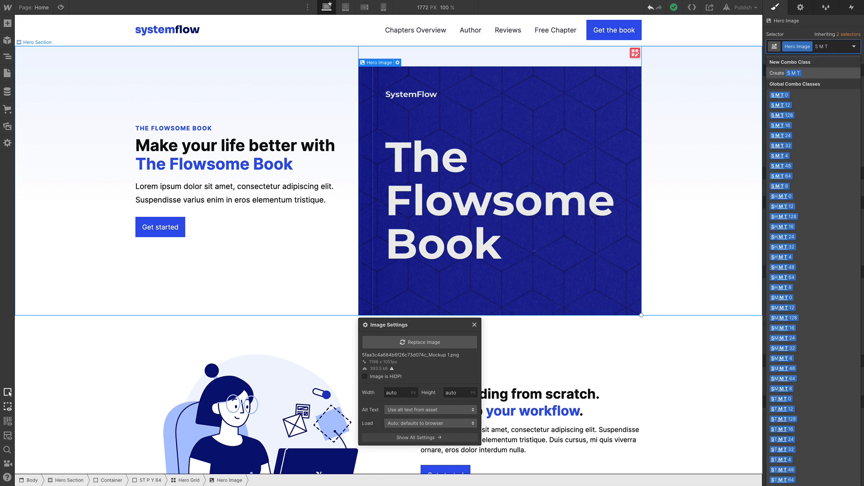
pyautogui.press('Down')
pyautogui.press('Down')
pyautogui.press('Down')
pyautogui.press('Down')
pyautogui.press('Down')
pyautogui.press('Down')
pyautogui.press('Down')
pyautogui.press('Down')
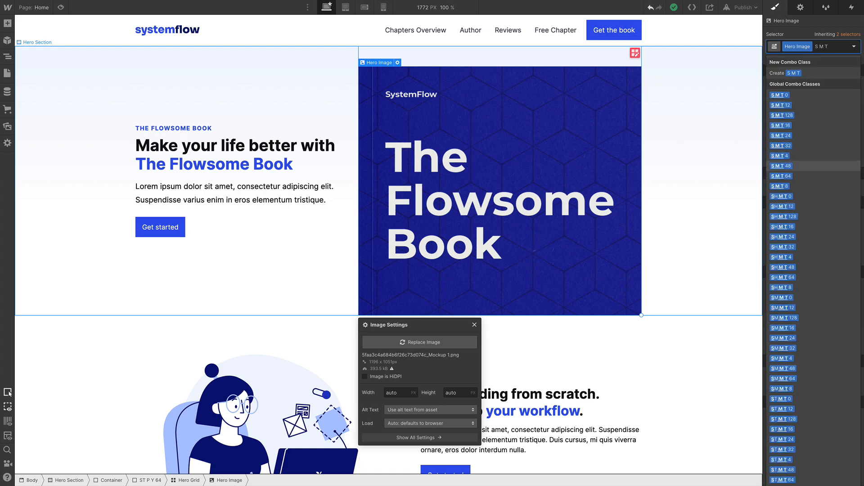
pyautogui.press('Return')
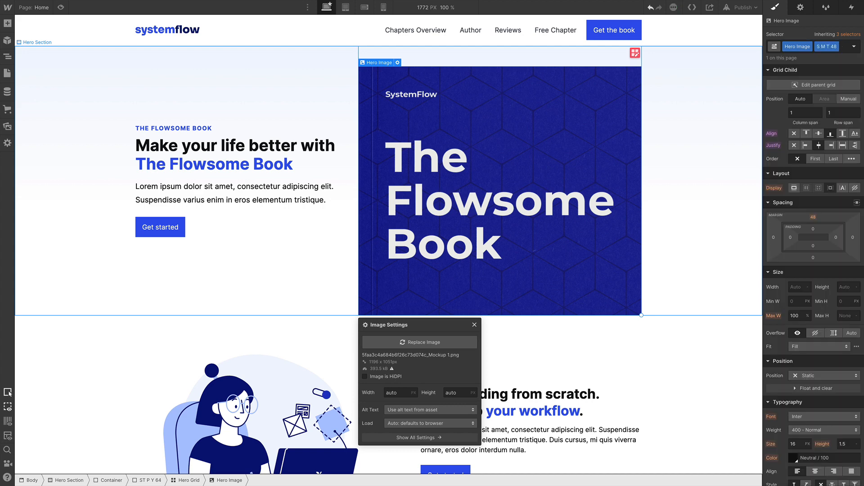
pyautogui.hotkey('ctrl', 'z')
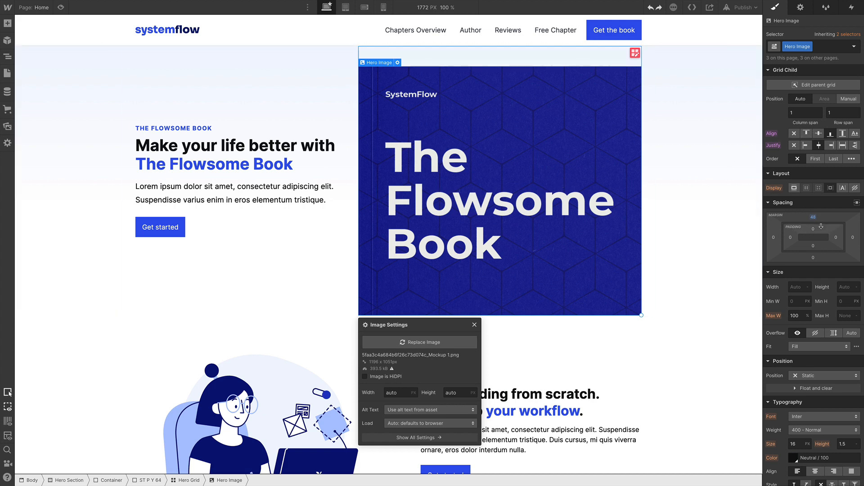
# Set the Hero Image's width to 90%.
pyautogui.click(795, 287)
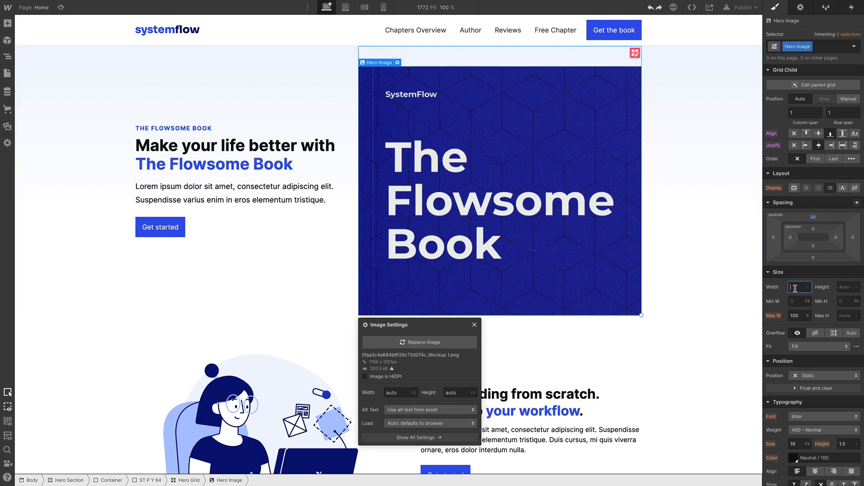
pyautogui.write('90')
pyautogui.press('Return')
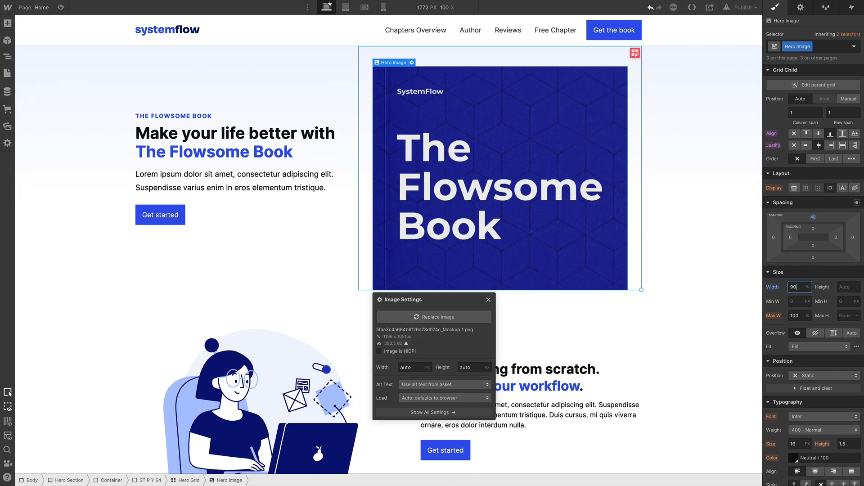
# Add an outside box shadow to the Hero Image, colored Primary / 90 at 33% opacity.
pyautogui.scroll(-8, 823, 375)
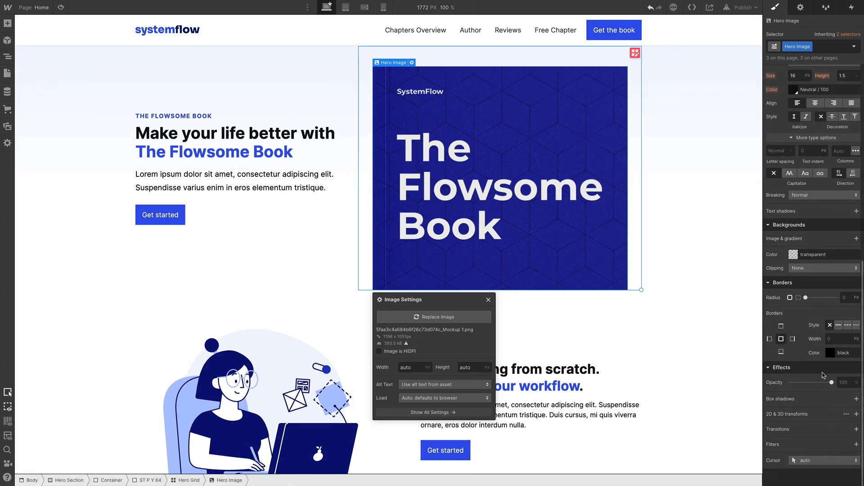
pyautogui.click(856, 399)
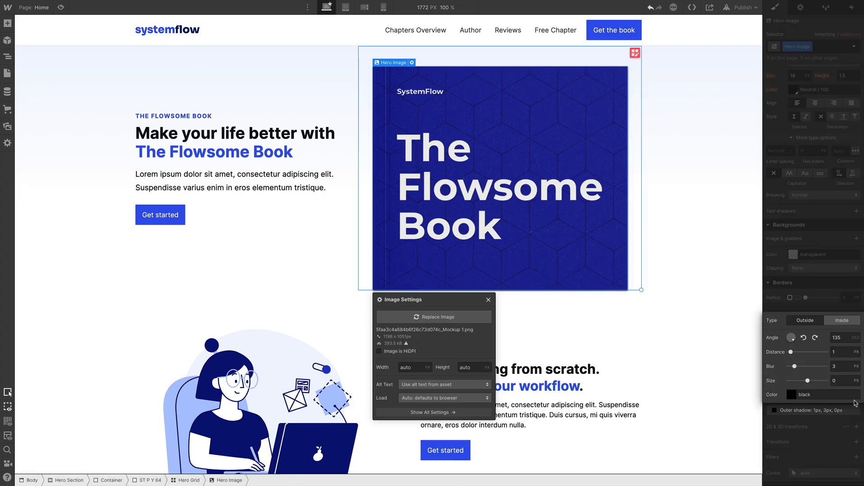
pyautogui.click(792, 396)
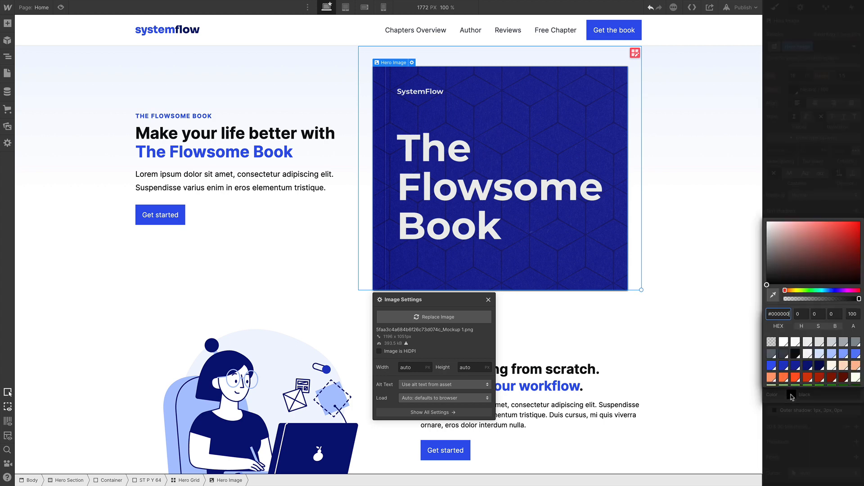
pyautogui.click(808, 368)
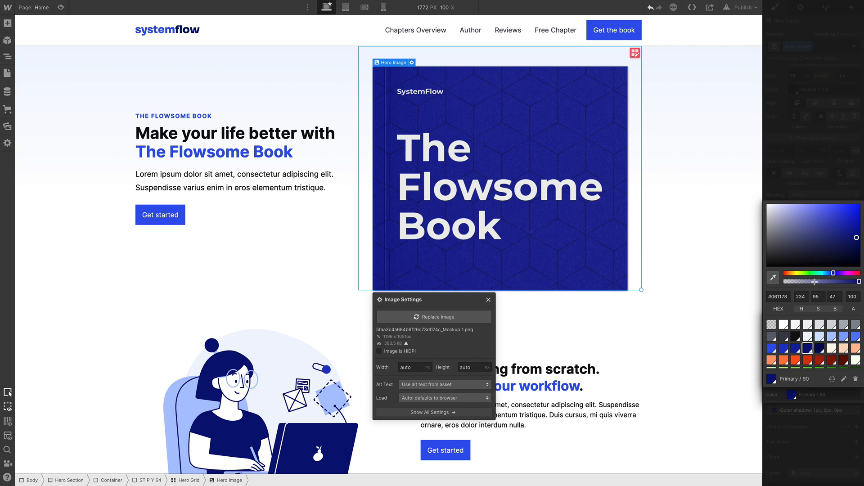
pyautogui.moveTo(815, 282); pyautogui.dragTo(810, 299)
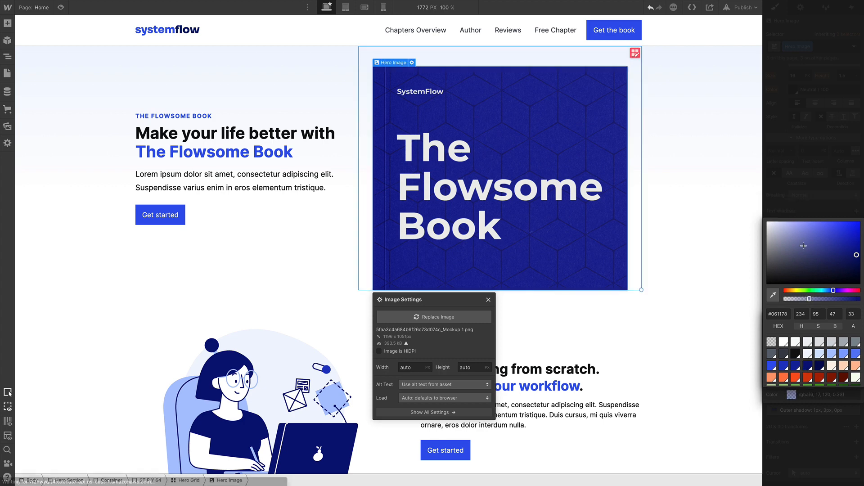
pyautogui.click(822, 396)
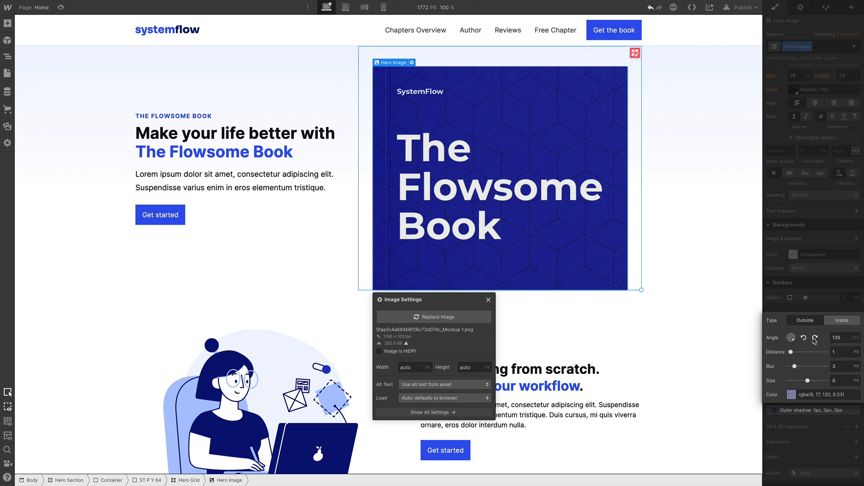
# Set the Hero Image shadow's distance to 10 px and its blur to 40 px.
pyautogui.click(839, 351)
pyautogui.write('10')
pyautogui.press('Tab')
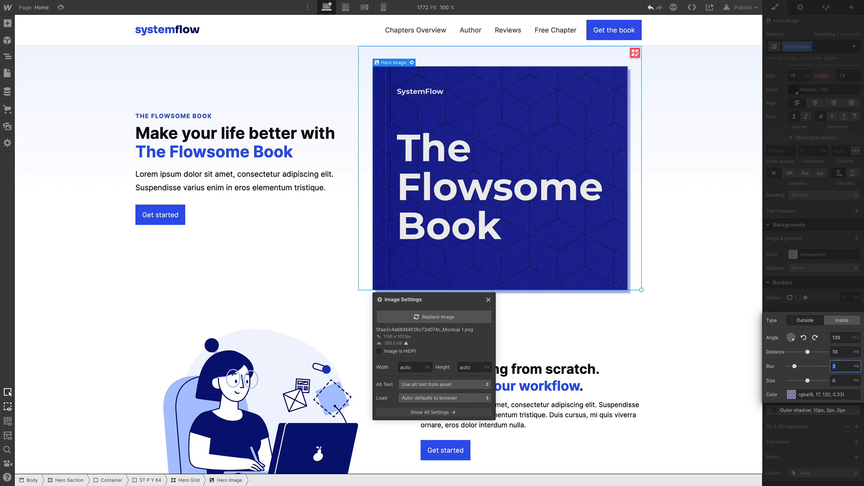
pyautogui.press('Tab')
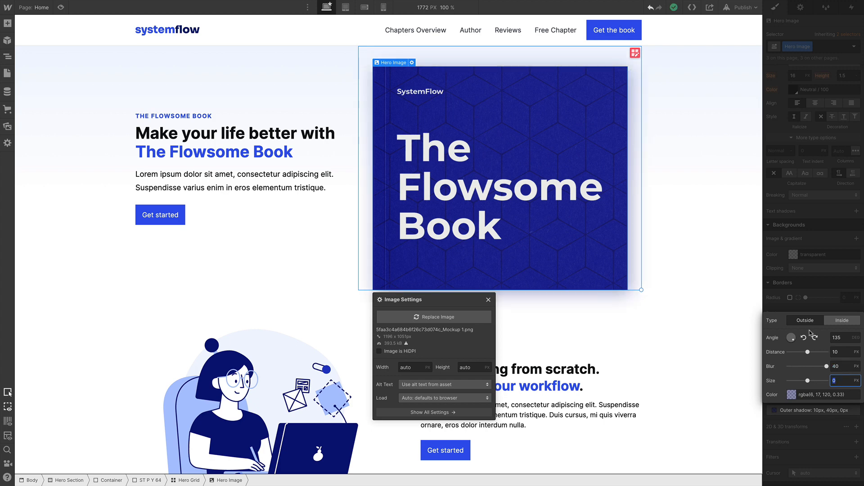
# Set the Hero Section's overflow to hidden so the book's shadow is clipped at the section edge.
pyautogui.click(654, 255)
pyautogui.click(814, 241)
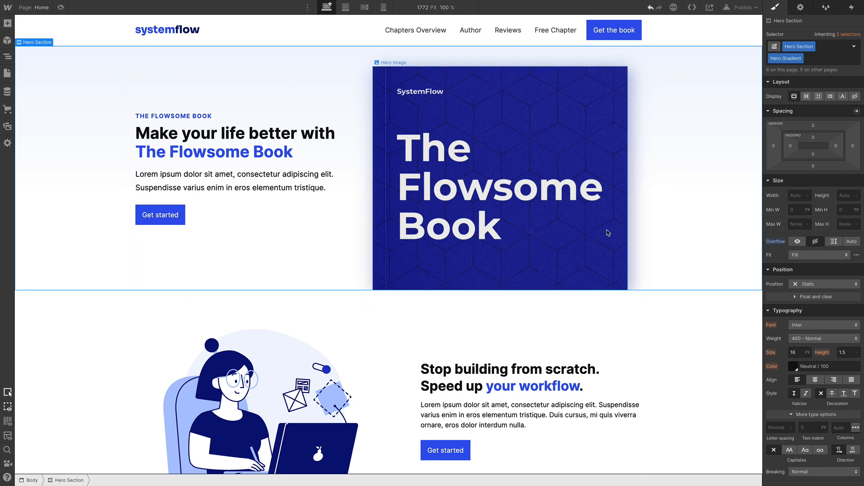
# Pin the Navigator open beside the canvas, widen it, and select the Feature Grid in the first Feature Section.
pyautogui.scroll(-4, 608, 233)
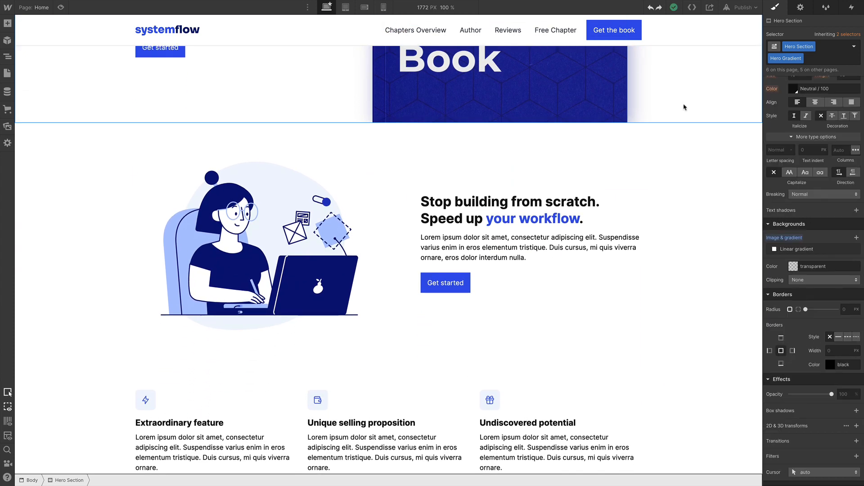
pyautogui.click(330, 257)
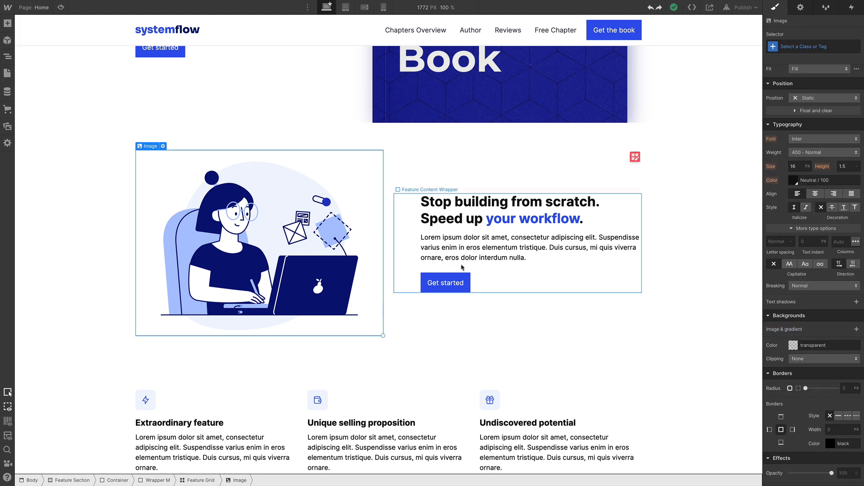
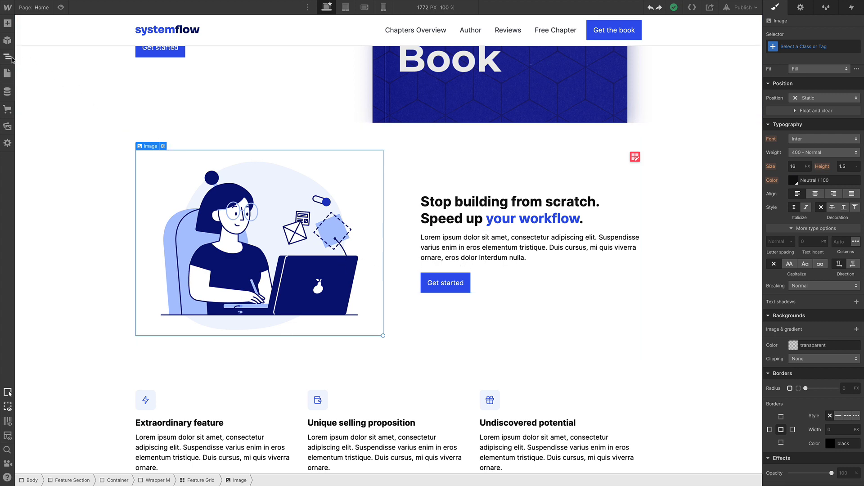
pyautogui.click(11, 58)
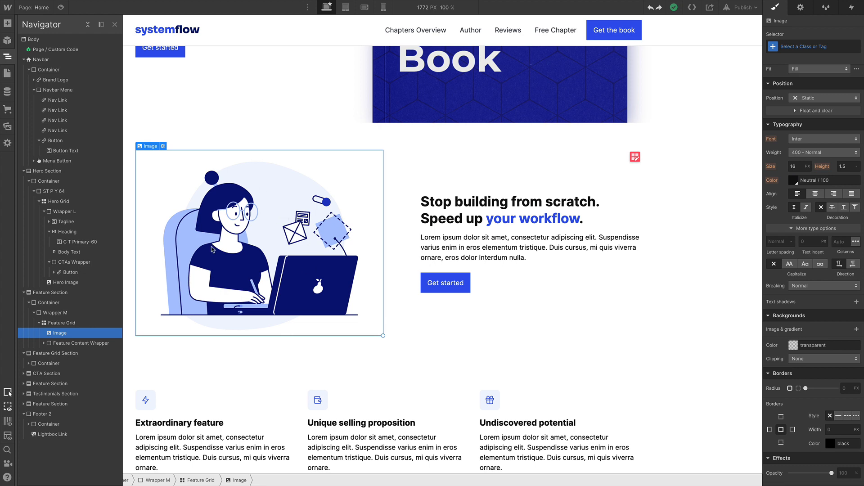
pyautogui.click(101, 24)
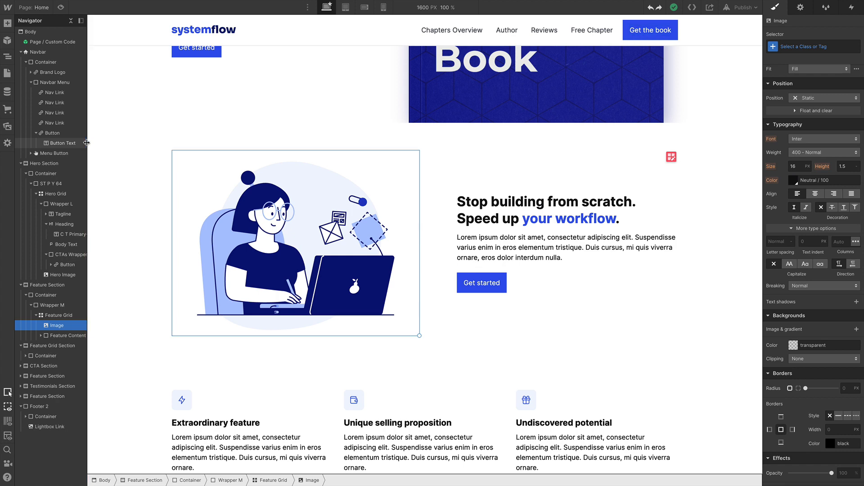
pyautogui.moveTo(85, 146); pyautogui.dragTo(141, 145)
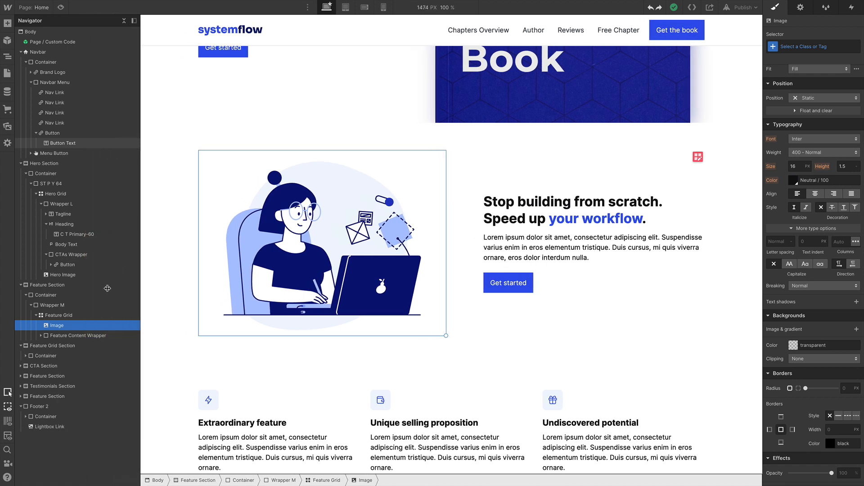
pyautogui.click(59, 315)
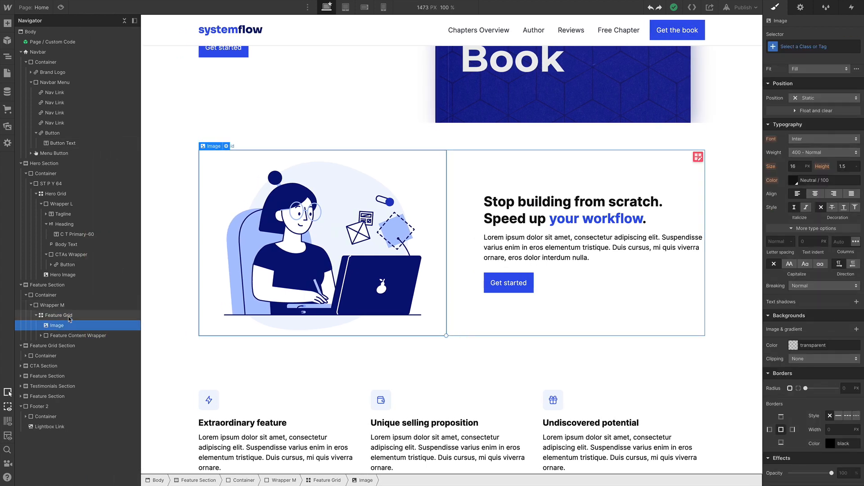
# Add a Lightbox Link element inside the first Feature Section's Feature Grid.
pyautogui.press('a')
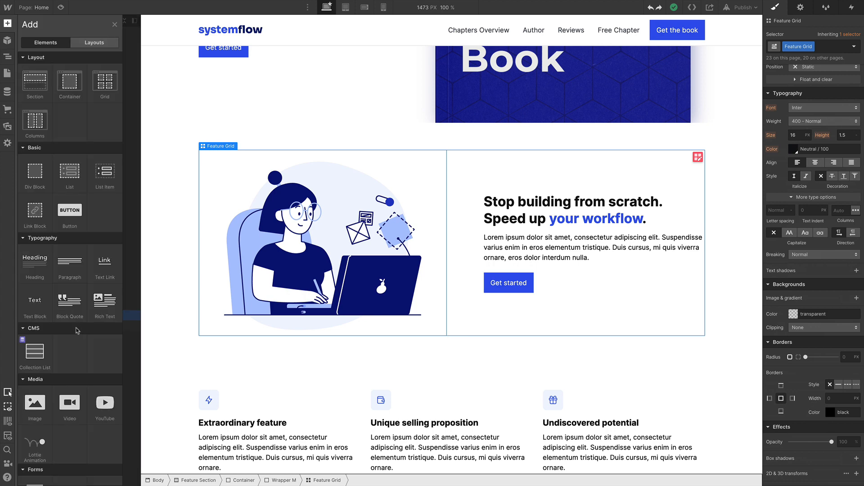
pyautogui.scroll(-7, 76, 331)
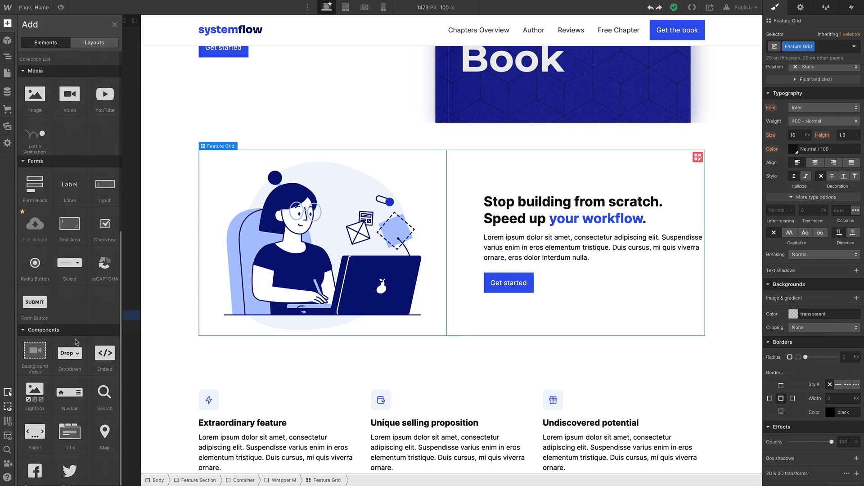
pyautogui.click(38, 385)
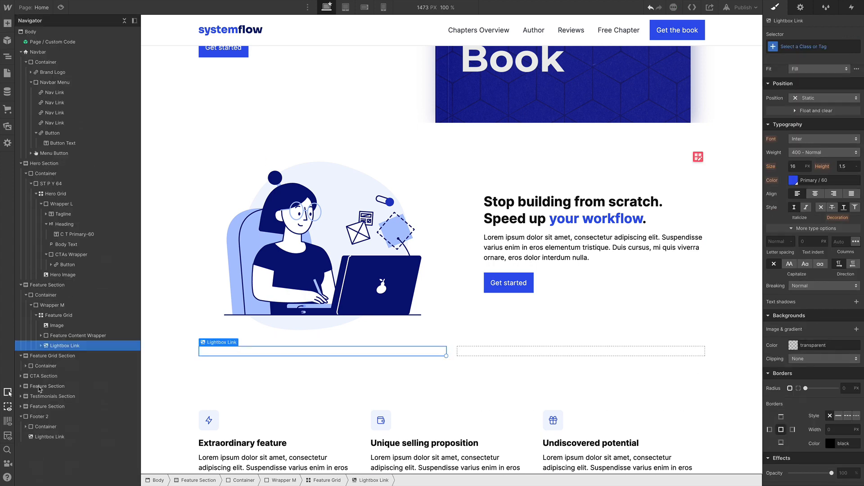
# Replace the lightbox's placeholder thumbnail with the Video Placeholder 1.svg asset.
pyautogui.doubleClick(233, 375)
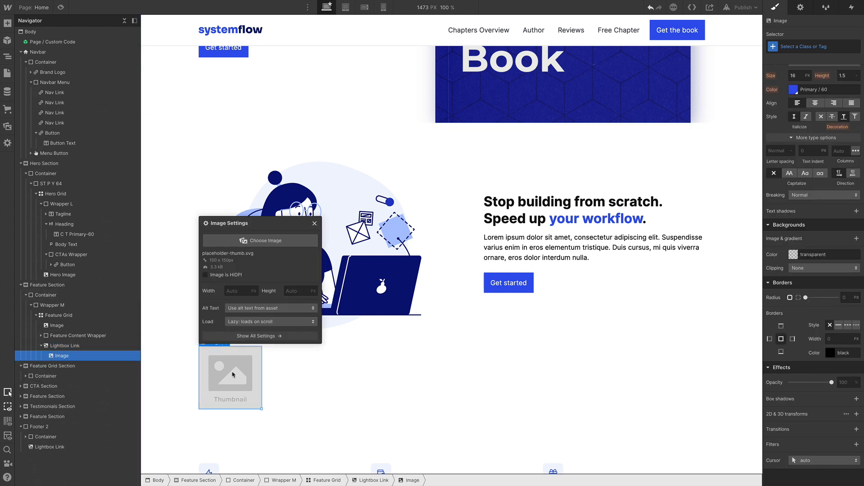
pyautogui.click(249, 245)
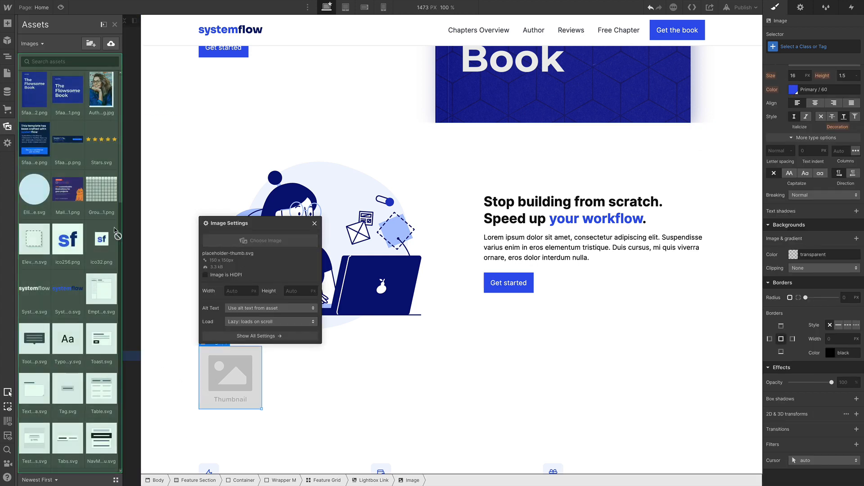
pyautogui.click(68, 239)
pyautogui.rightClick(86, 204)
pyautogui.click(67, 292)
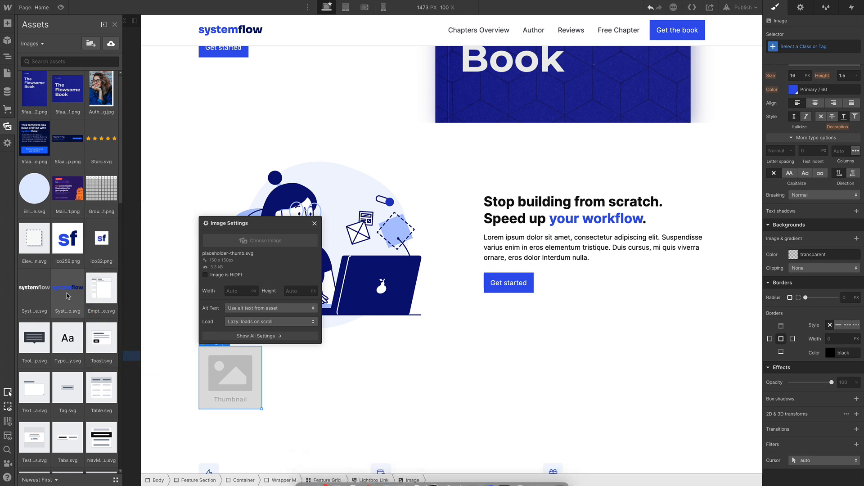
pyautogui.scroll(-2, 68, 297)
pyautogui.scroll(-15, 68, 296)
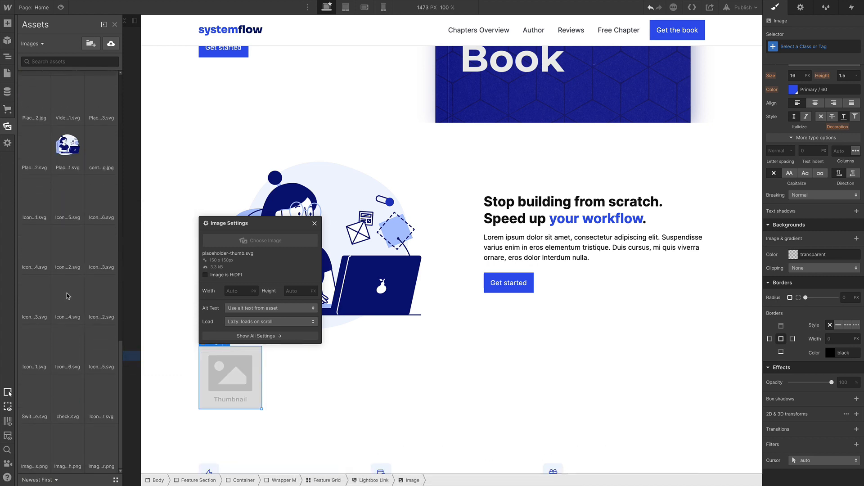
pyautogui.click(69, 101)
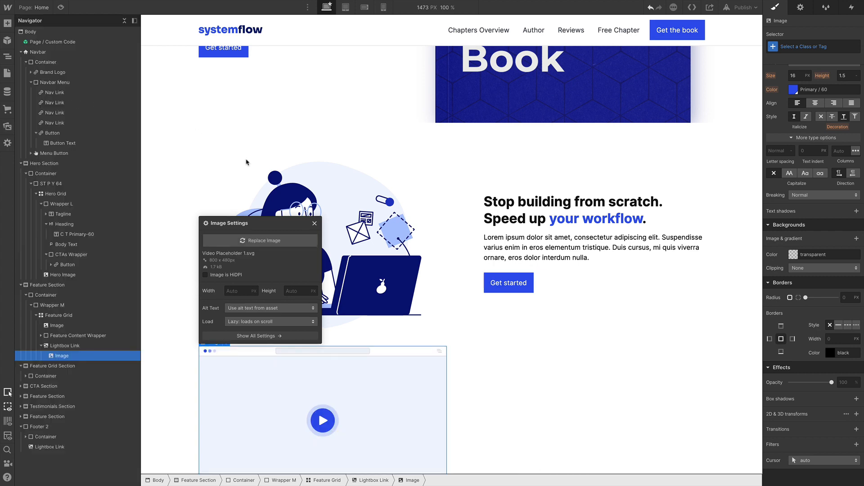
# Move the Lightbox Link to the start of the Feature Grid and delete the grid's original illustration image.
pyautogui.click(88, 346)
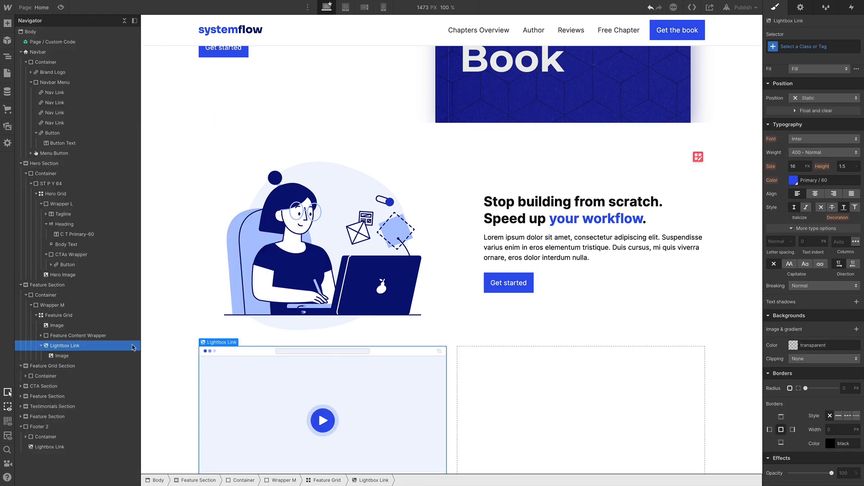
pyautogui.moveTo(64, 349); pyautogui.dragTo(60, 325)
pyautogui.click(61, 338)
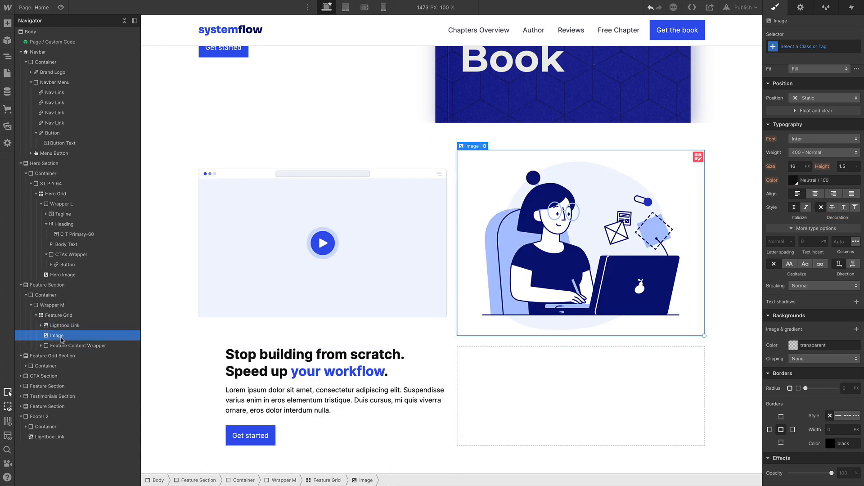
pyautogui.press('Delete')
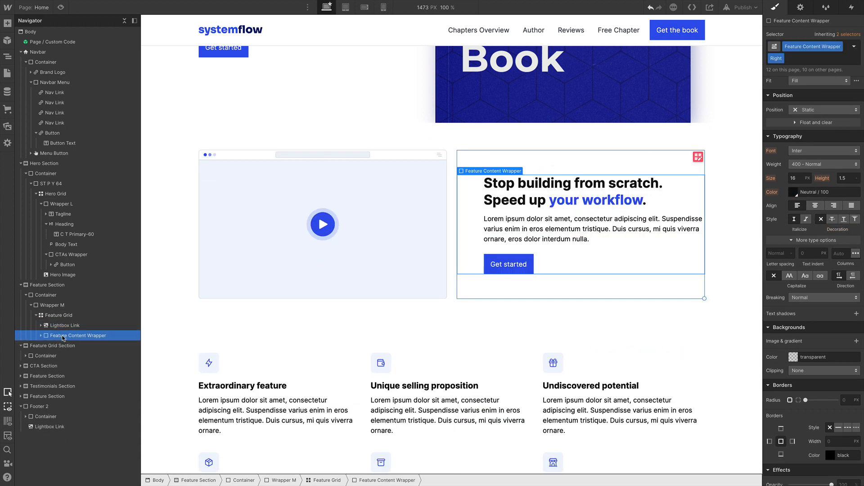
# Add a div block with the new class Video BG inside the Lightbox Link and nest the thumbnail image in it.
pyautogui.click(65, 329)
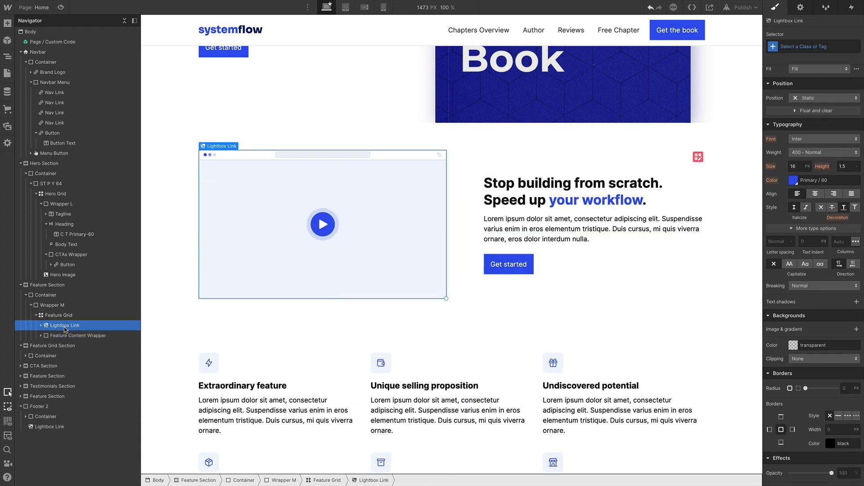
pyautogui.click(41, 326)
pyautogui.click(61, 335)
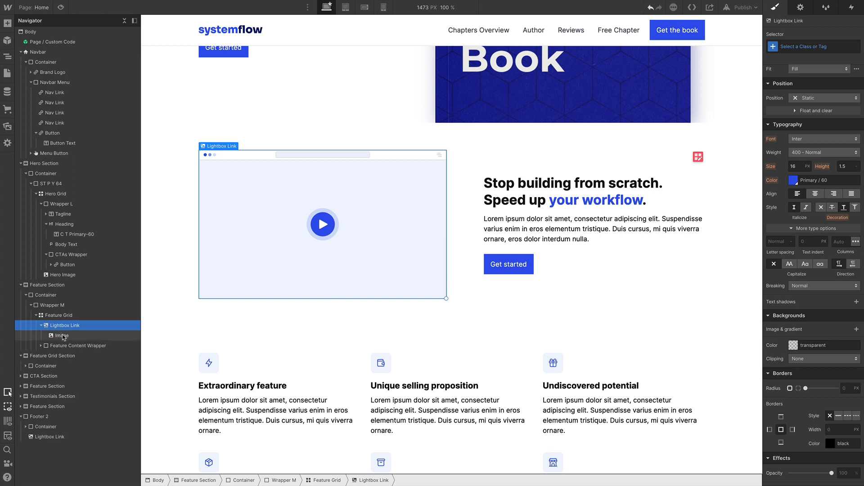
pyautogui.click(71, 328)
pyautogui.press('a')
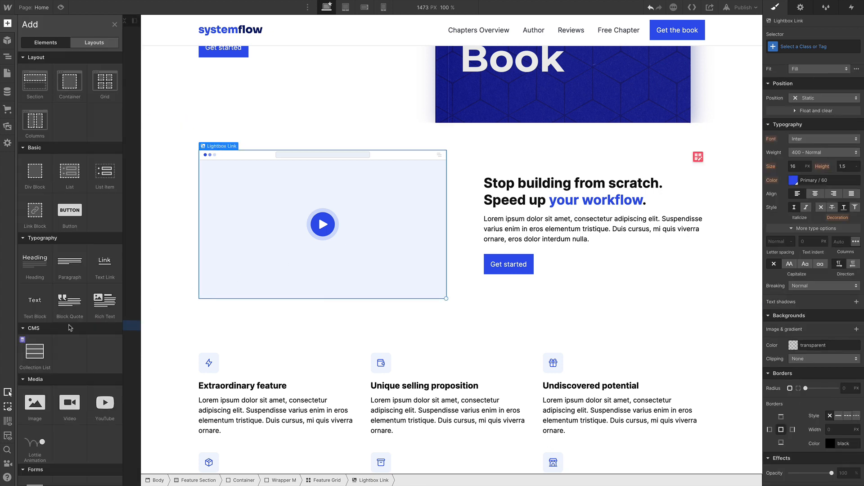
pyautogui.click(36, 178)
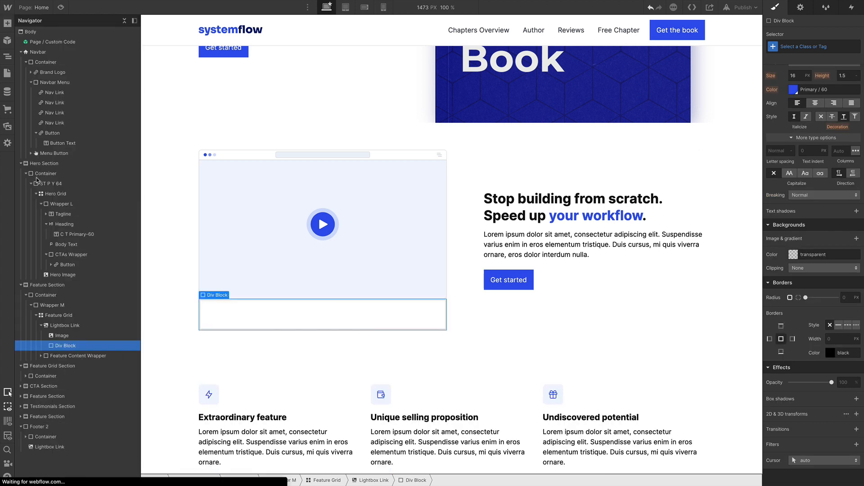
pyautogui.hotkey('ctrl', 'Return')
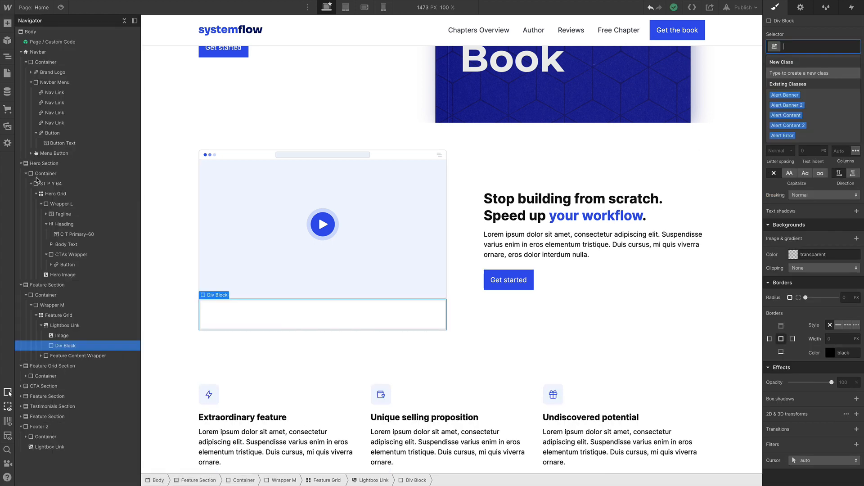
pyautogui.write('Video BV')
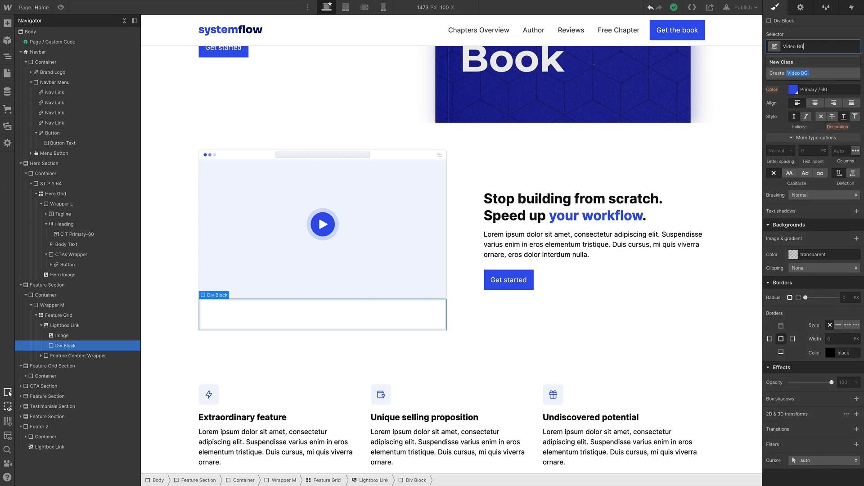
pyautogui.press('Return')
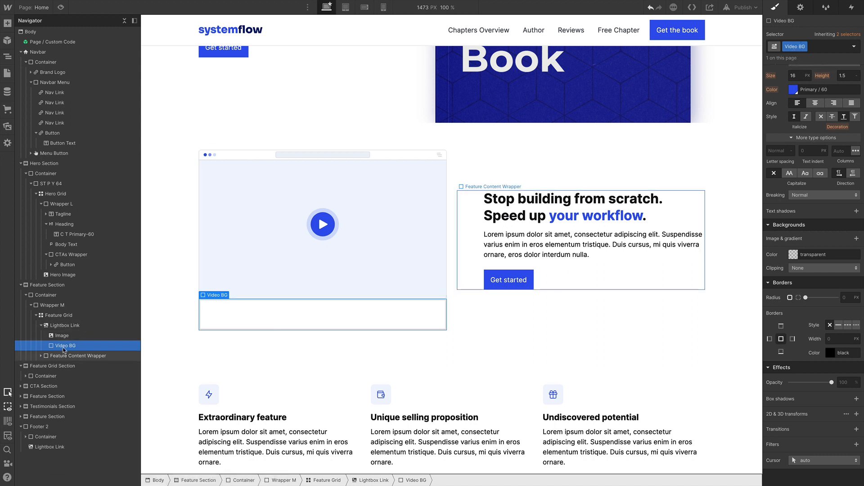
pyautogui.moveTo(62, 346); pyautogui.dragTo(66, 337)
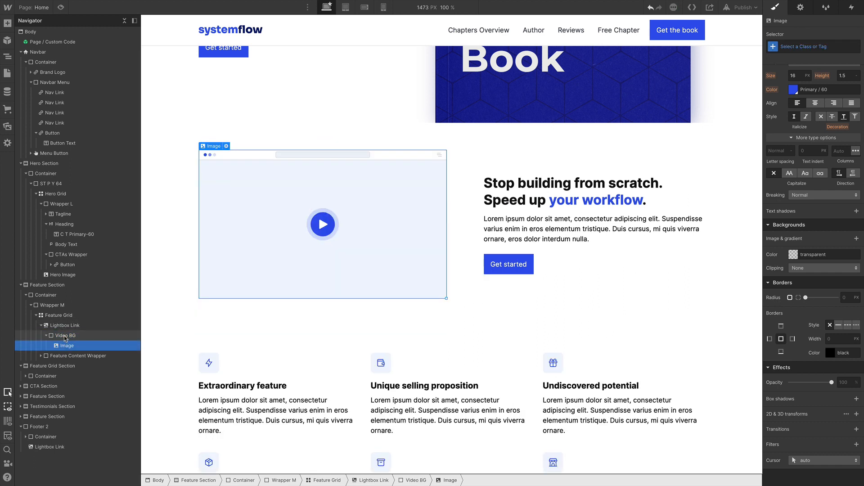
# Give the Video BG block a background image using the Ellipse.svg asset.
pyautogui.click(65, 336)
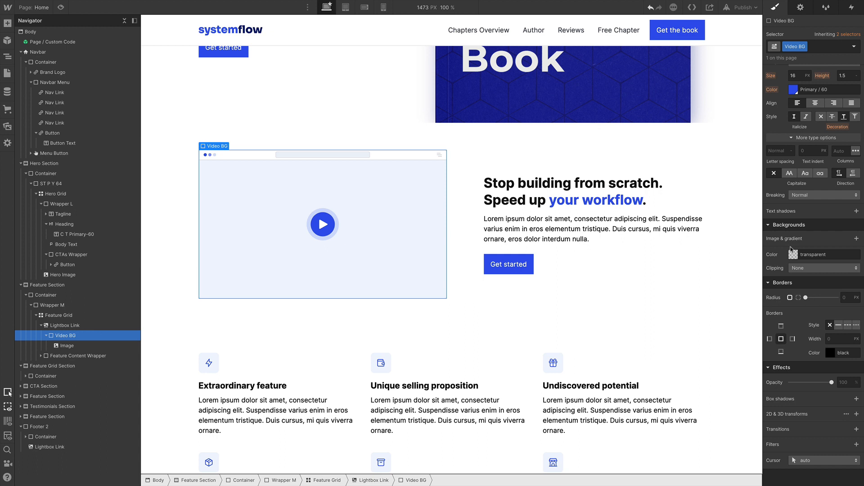
pyautogui.click(793, 255)
pyautogui.click(855, 240)
pyautogui.click(856, 239)
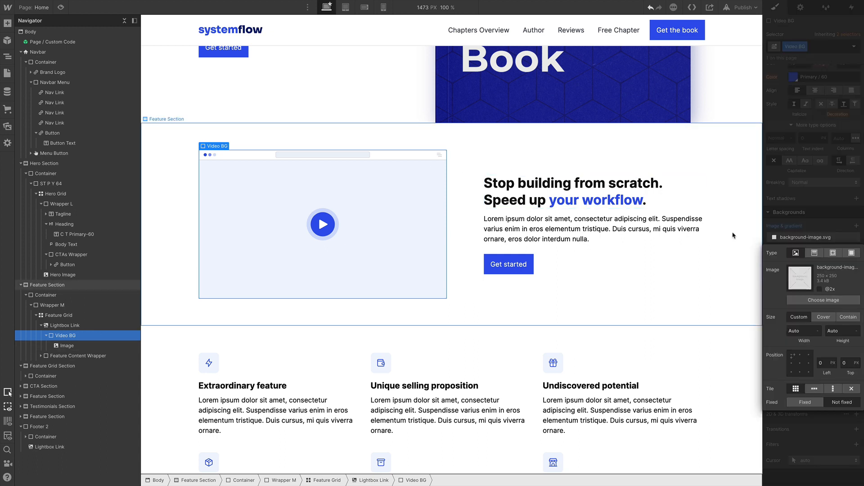
pyautogui.click(831, 300)
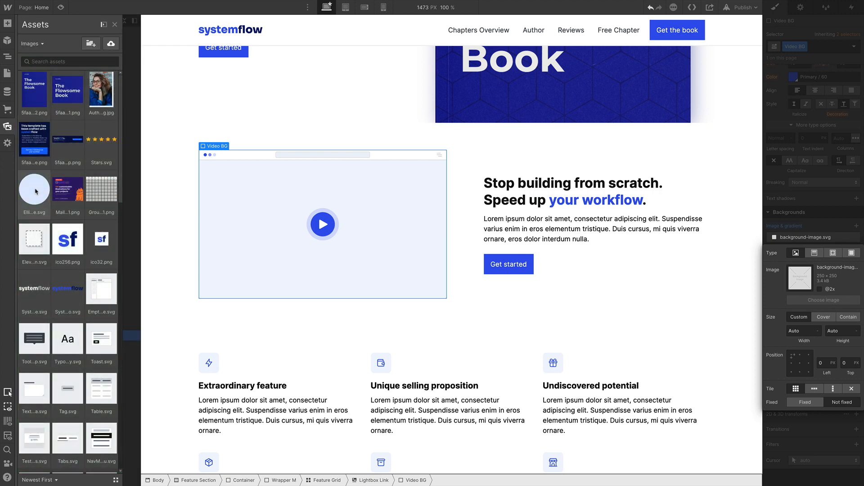
pyautogui.click(35, 191)
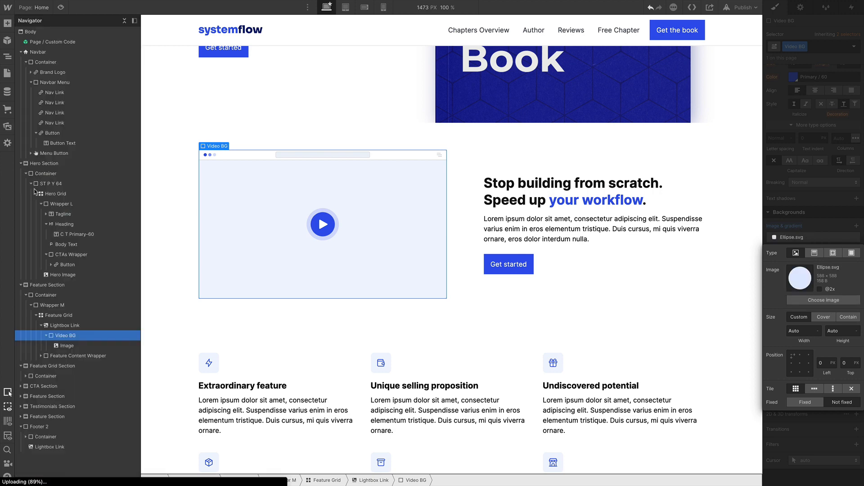
# Set the Ellipse background to Contain, centered at 50% and untiled, and give Video BG 64 px top and bottom padding.
pyautogui.click(849, 388)
pyautogui.click(847, 321)
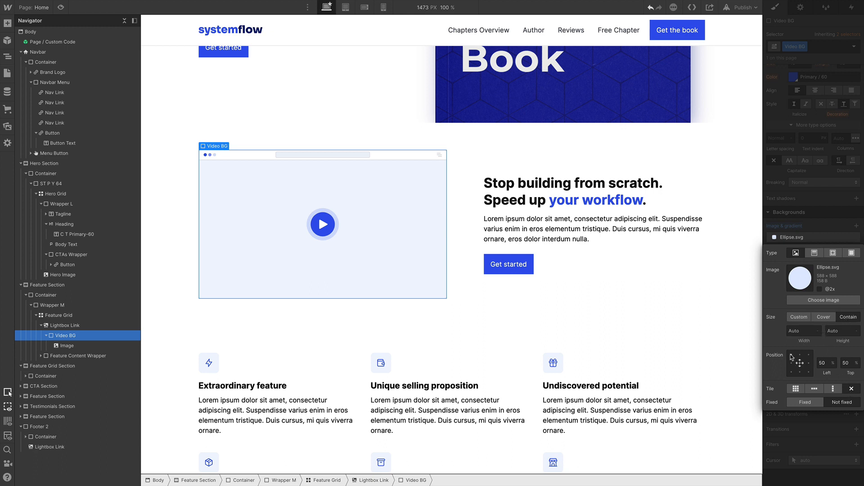
pyautogui.click(817, 200)
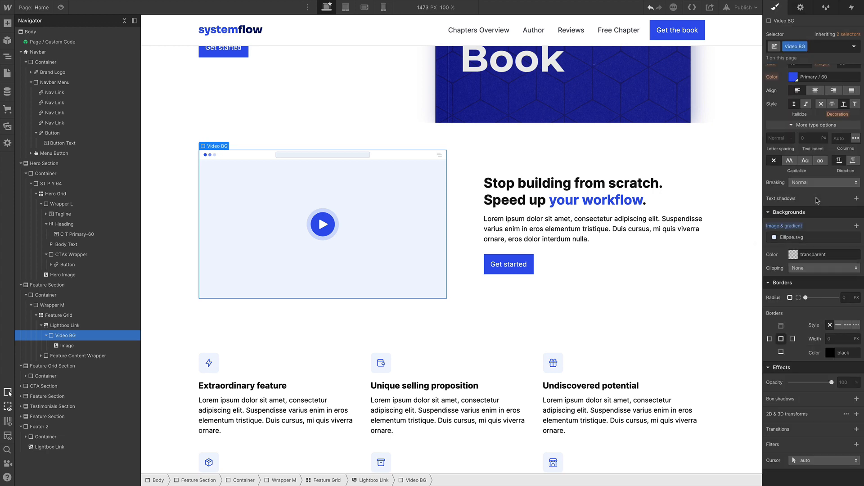
pyautogui.scroll(6, 819, 216)
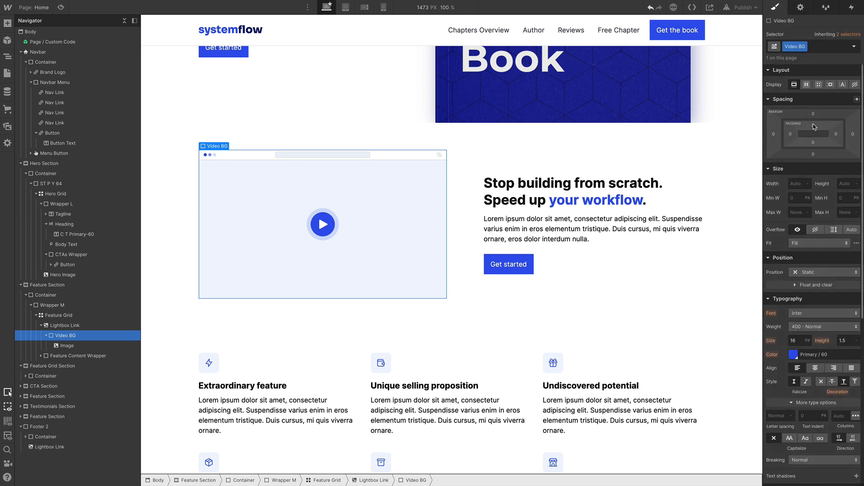
pyautogui.moveTo(814, 130); pyautogui.dragTo(815, 153)
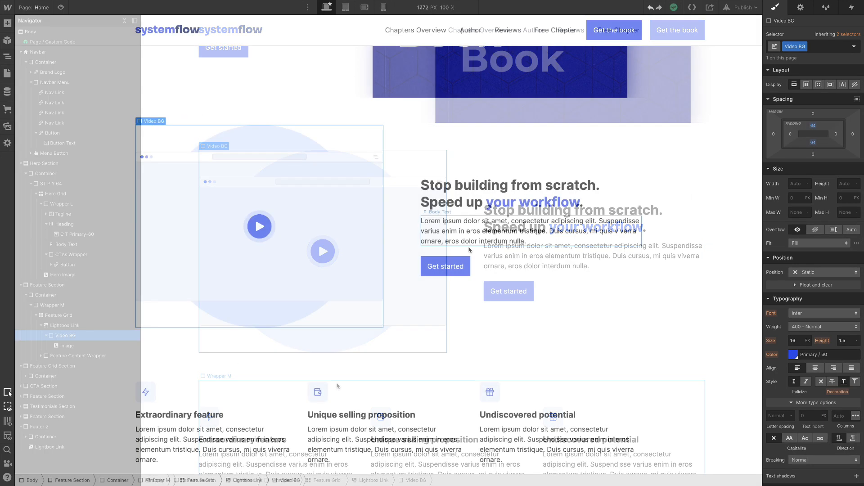
# Replace the Get started button in the feature's CTAs Wrapper with the Unordered List with an Icon symbol.
pyautogui.click(454, 274)
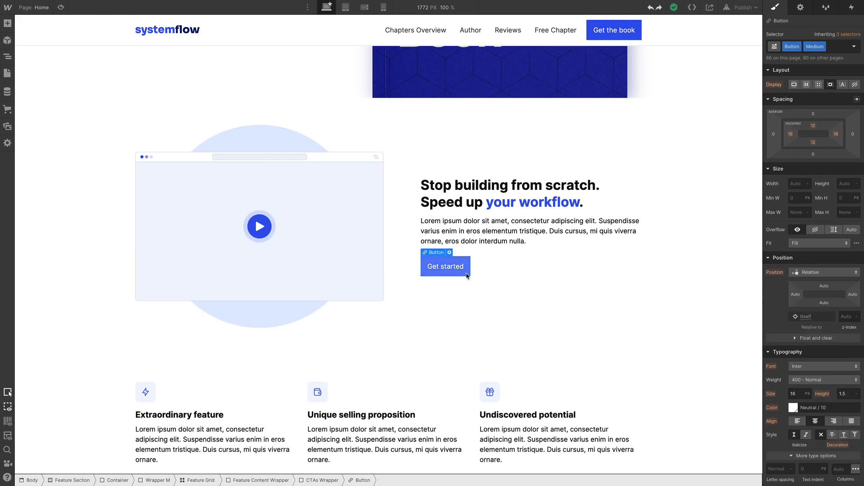
pyautogui.press('Delete')
pyautogui.click(455, 273)
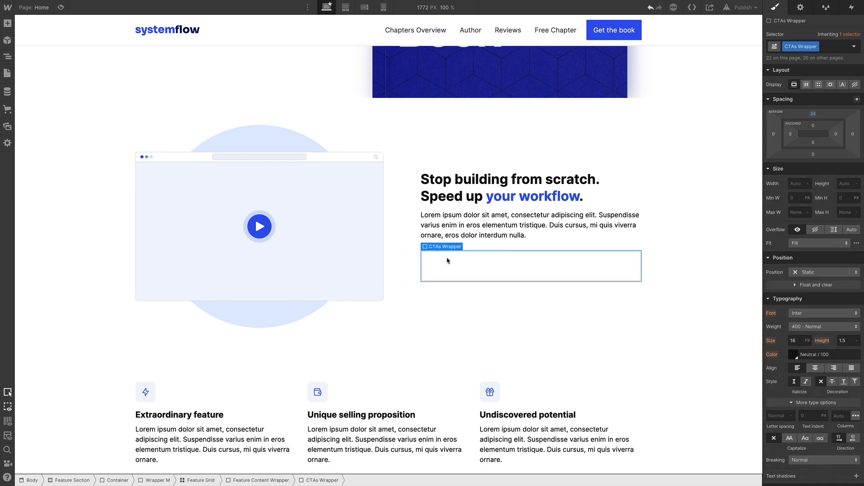
pyautogui.hotkey('ctrl', 'k')
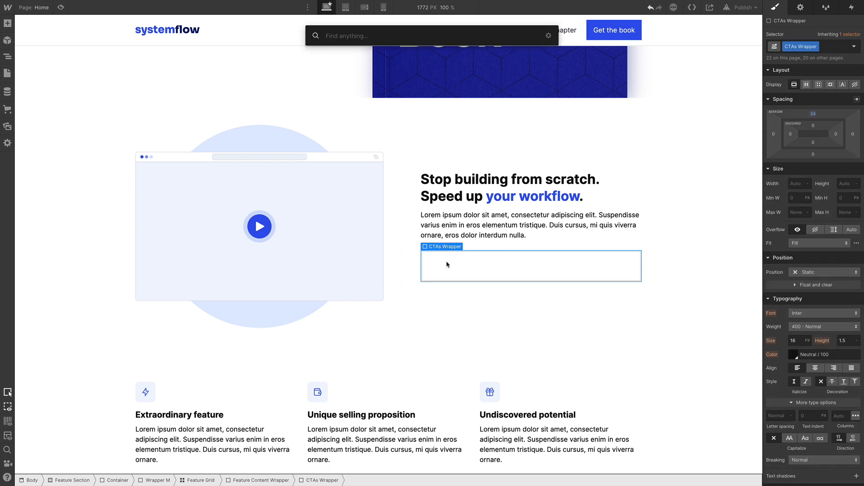
pyautogui.write('list ico')
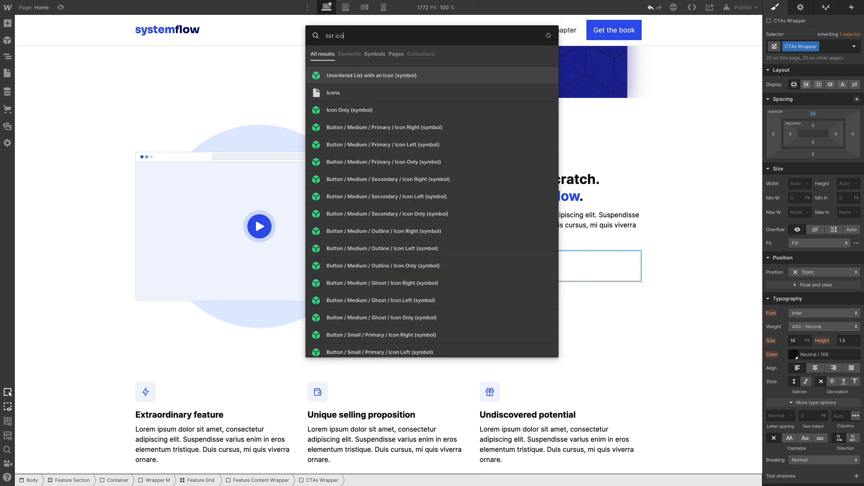
pyautogui.press('Return')
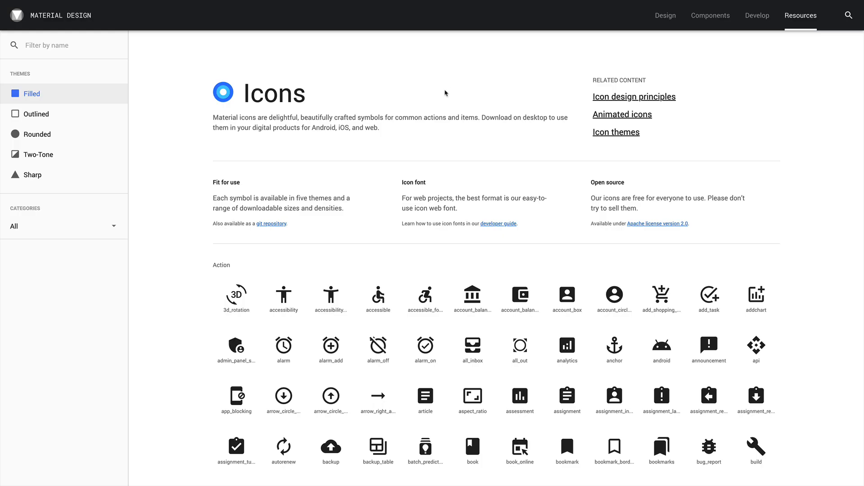
# Find the code icon among the Material icons and, back in Webflow, set the icon list symbol's icon text to "code".
pyautogui.scroll(-7, 401, 112)
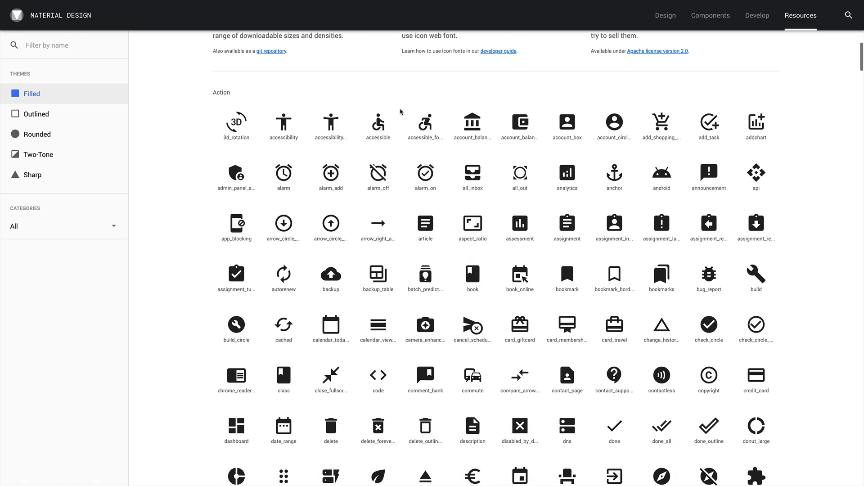
pyautogui.scroll(-3, 401, 112)
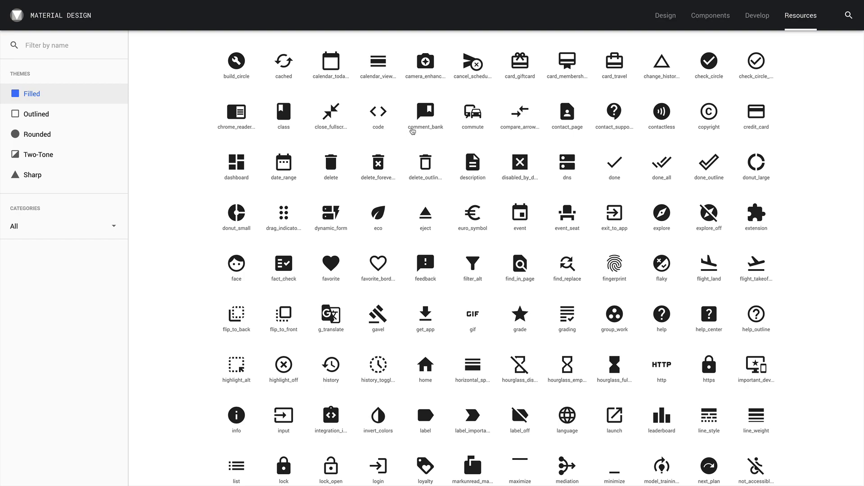
pyautogui.hotkey('ctrl', 'Tab')
pyautogui.doubleClick(469, 76)
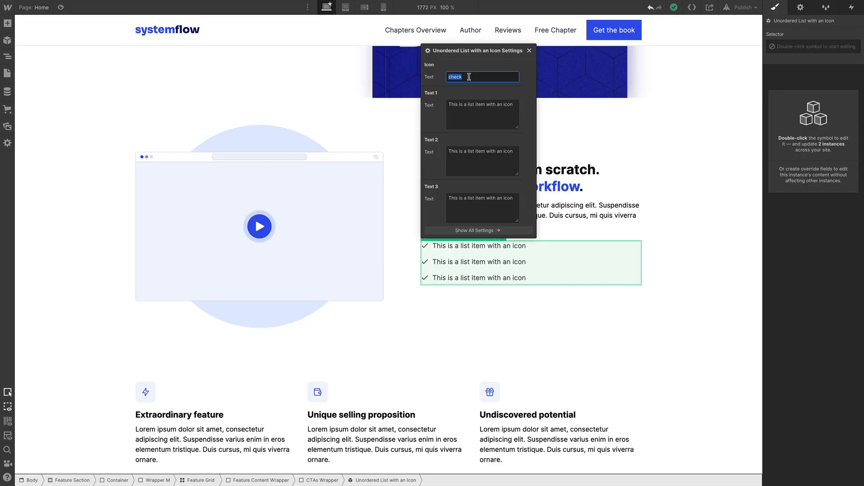
pyautogui.write('code')
pyautogui.tripleClick(495, 109)
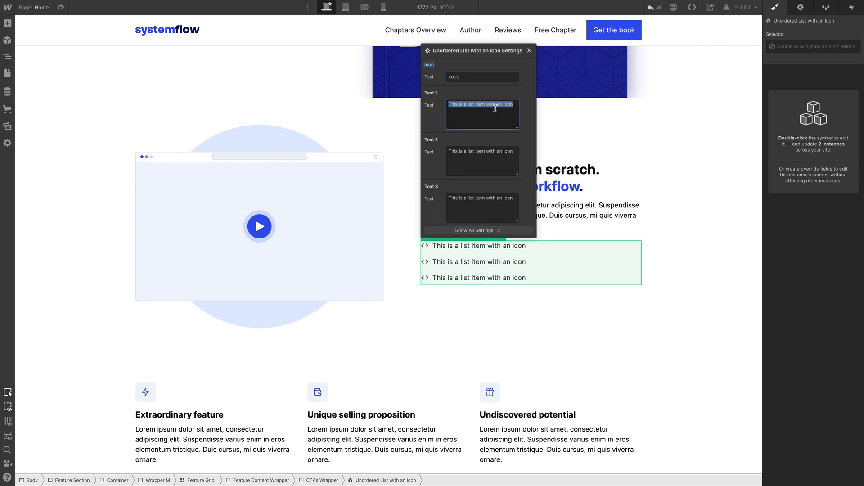
pyautogui.click(539, 346)
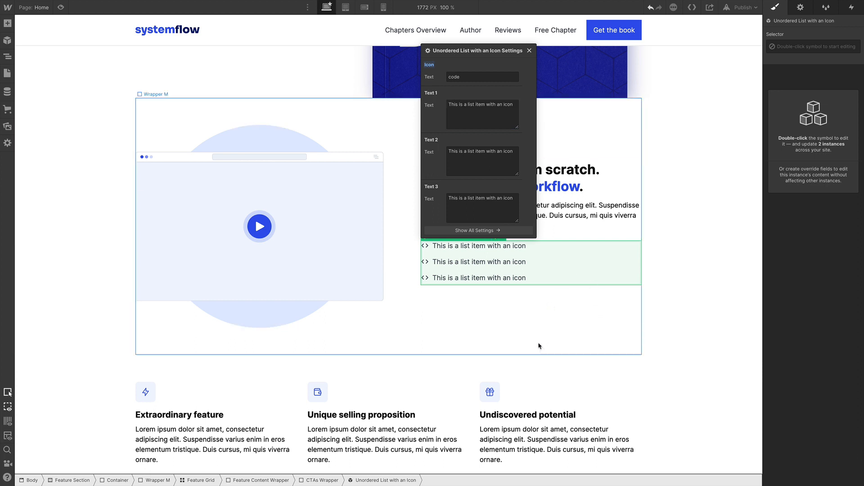
pyautogui.click(496, 312)
pyautogui.click(487, 276)
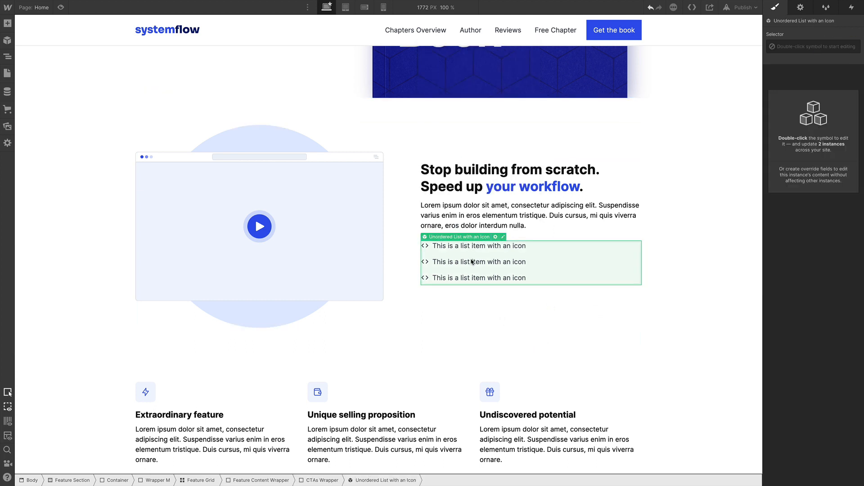
# Unlink the icon list symbol instance and duplicate its last Icon List Item twice.
pyautogui.rightClick(530, 262)
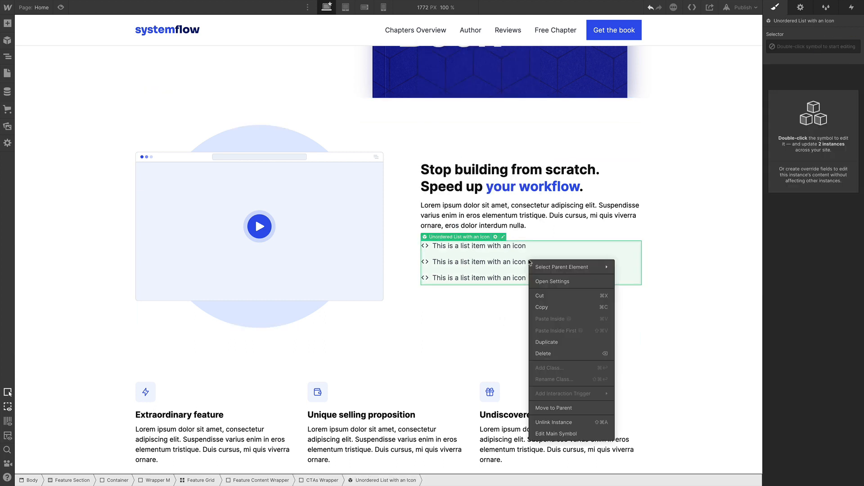
pyautogui.click(568, 423)
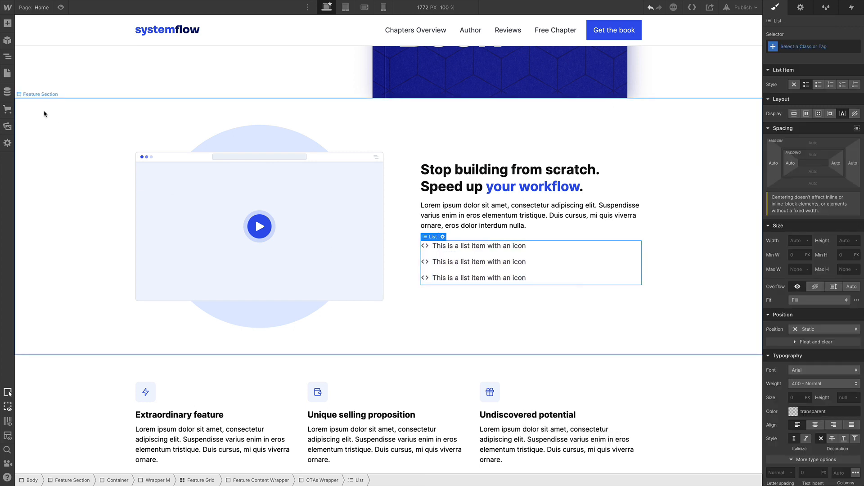
pyautogui.press('z')
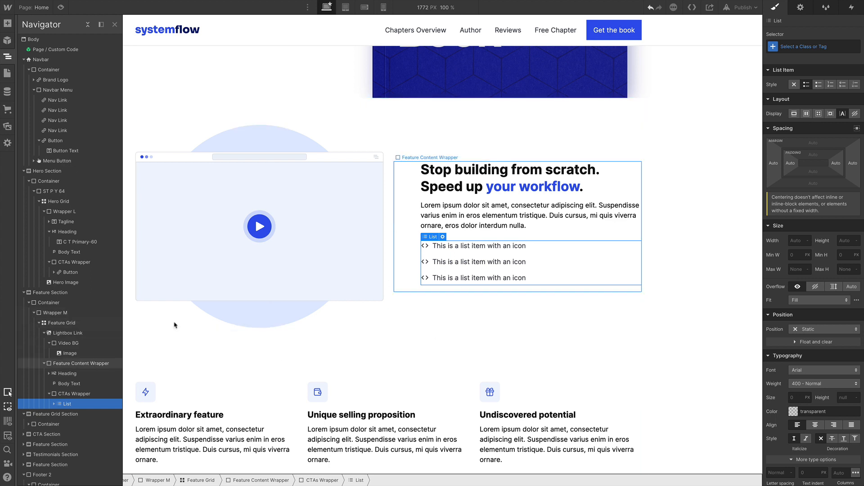
pyautogui.click(54, 404)
pyautogui.scroll(-1, 67, 396)
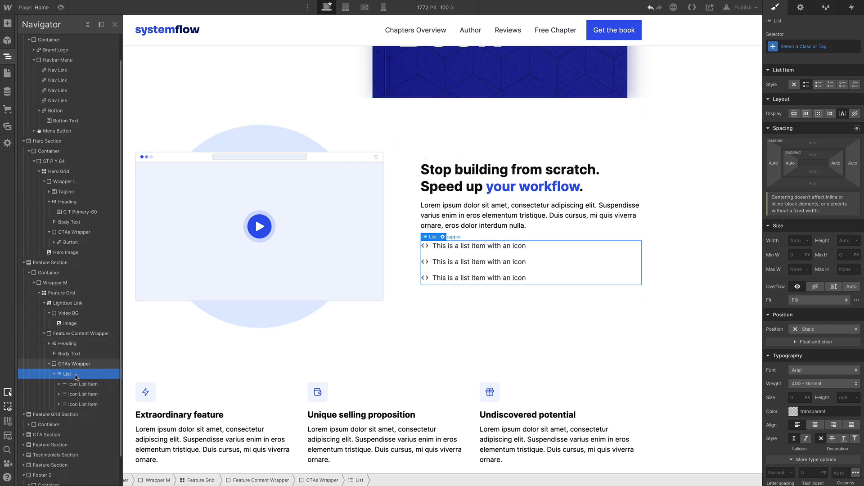
pyautogui.click(83, 400)
pyautogui.hotkey('ctrl', 'd')
pyautogui.hotkey('ctrl', 'd')
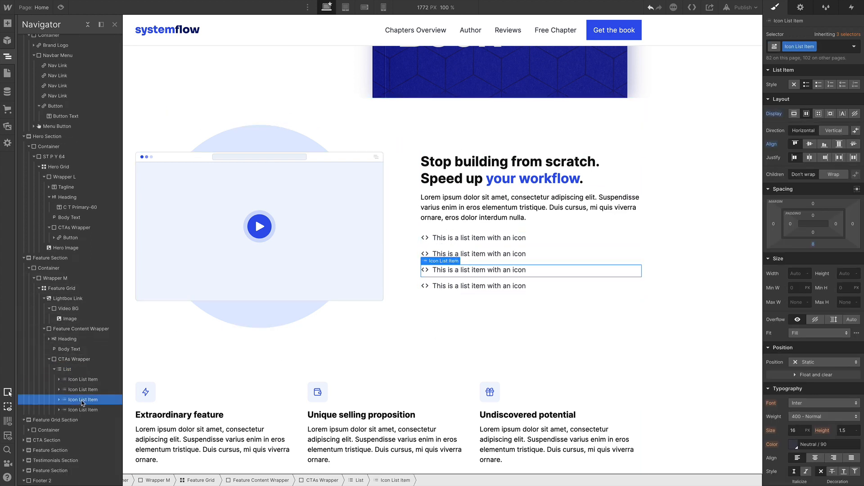
pyautogui.click(690, 372)
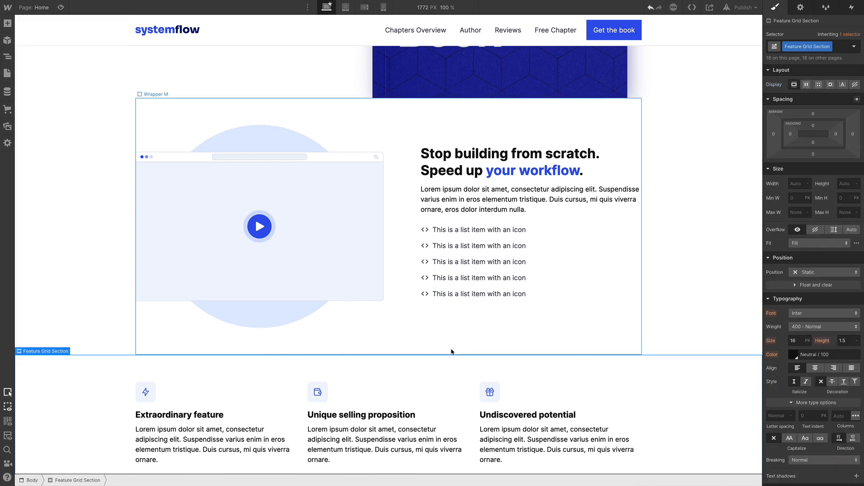
# Delete the lightning icon above the Extraordinary feature heading in the Feature Grid Section.
pyautogui.scroll(-5, 485, 266)
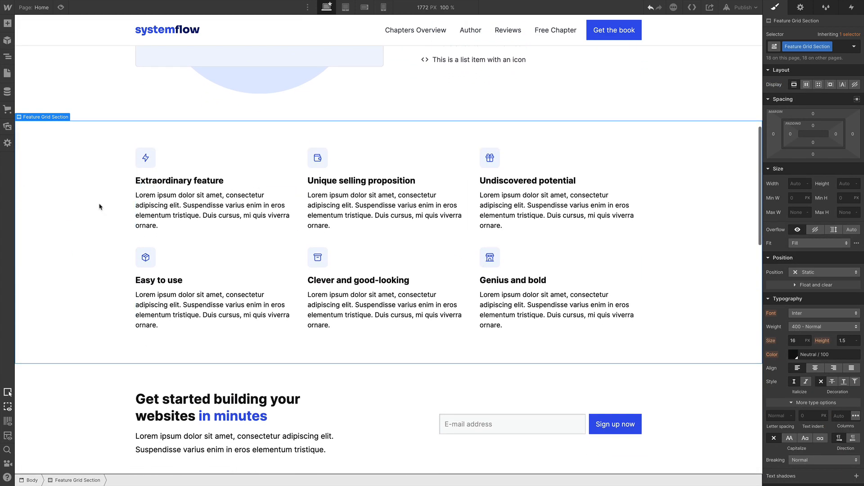
pyautogui.click(151, 163)
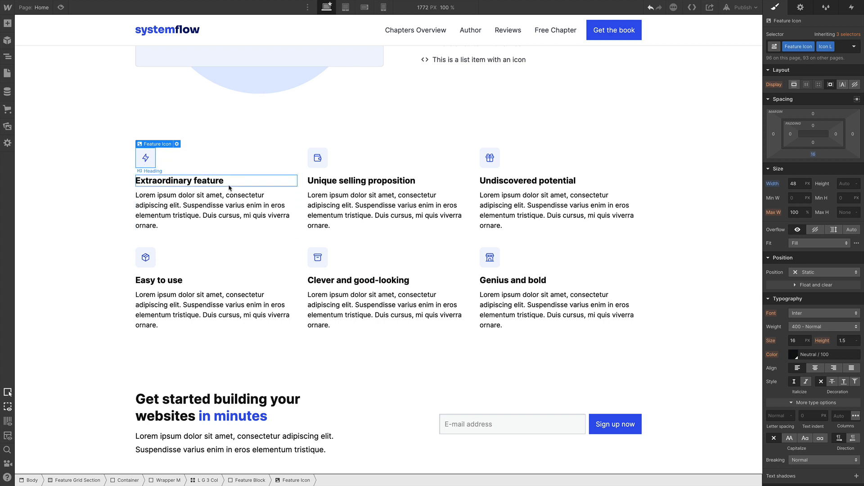
pyautogui.press('Delete')
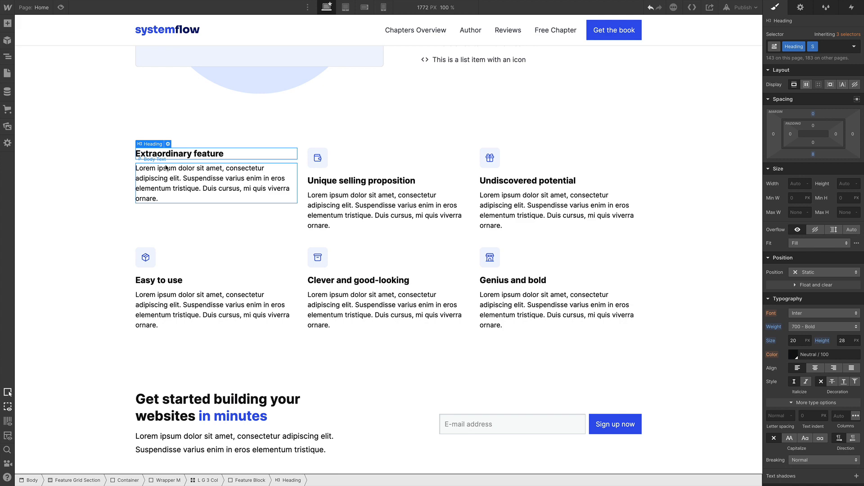
# Add the Tagline symbol to the first Feature Block of the grid and place it above the heading.
pyautogui.click(8, 57)
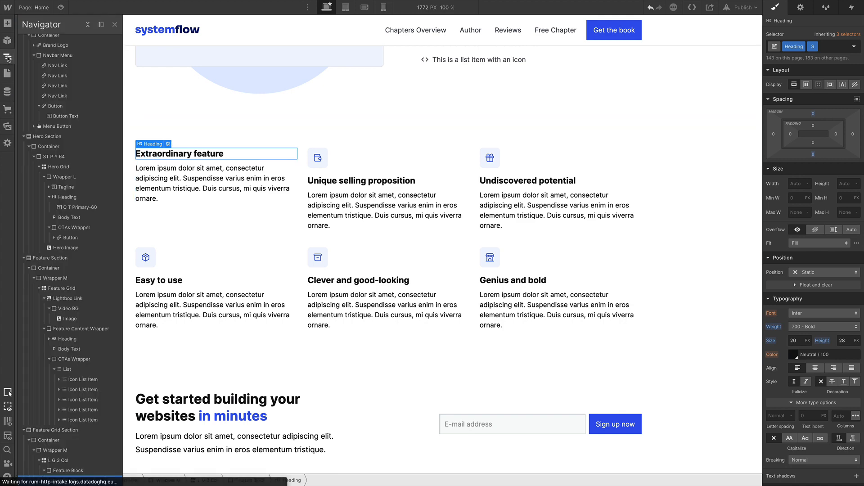
pyautogui.scroll(-3, 71, 337)
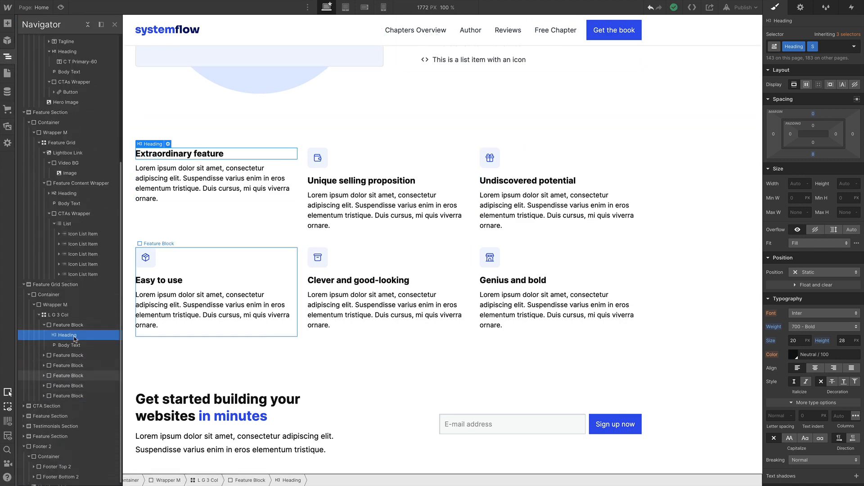
pyautogui.click(62, 315)
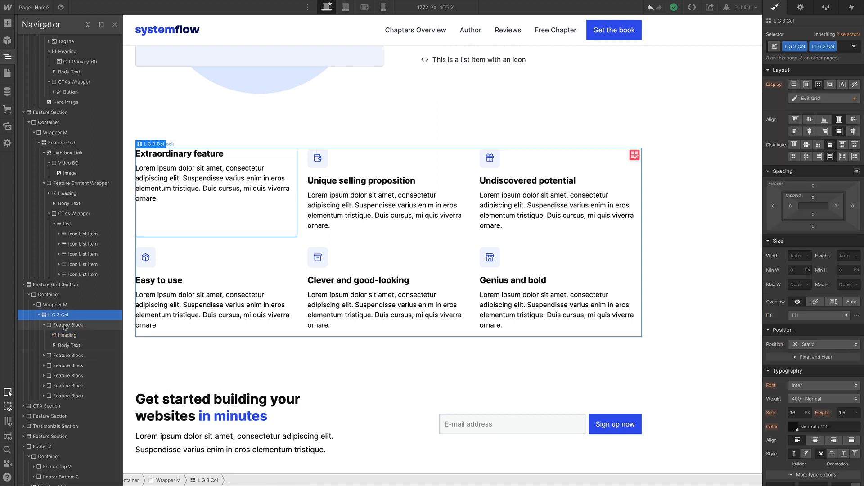
pyautogui.click(65, 326)
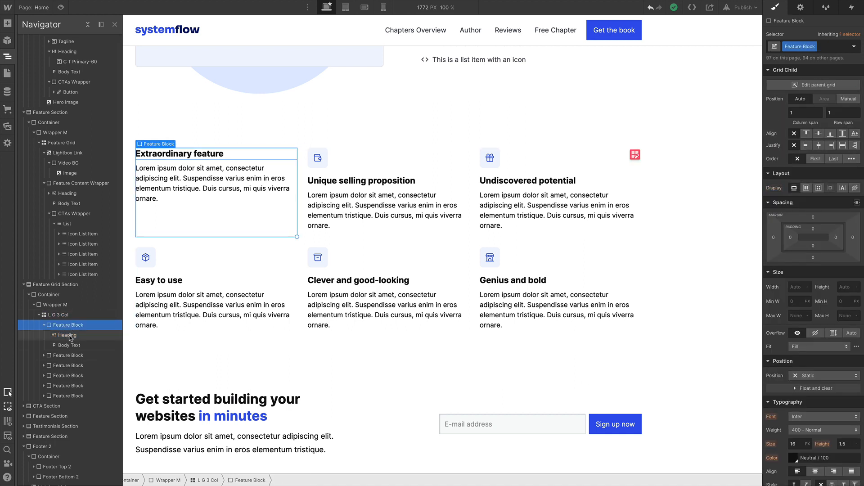
pyautogui.hotkey('ctrl', 'e')
pyautogui.write('tag')
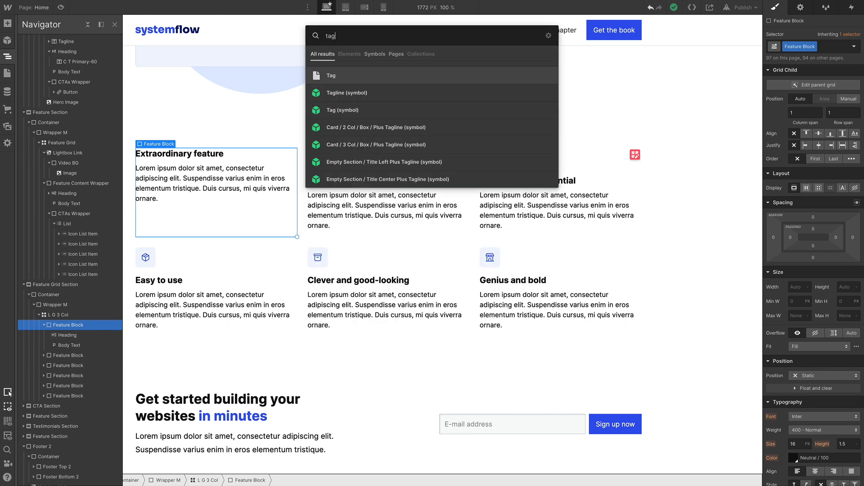
pyautogui.press('Down')
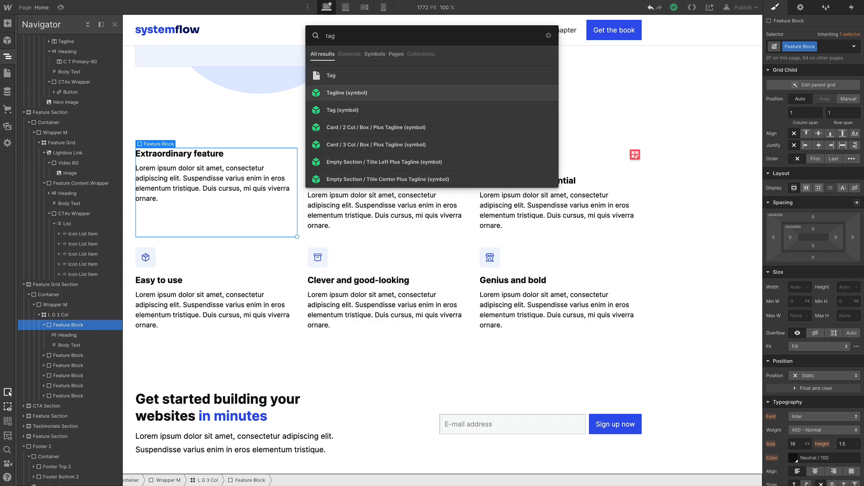
pyautogui.press('Return')
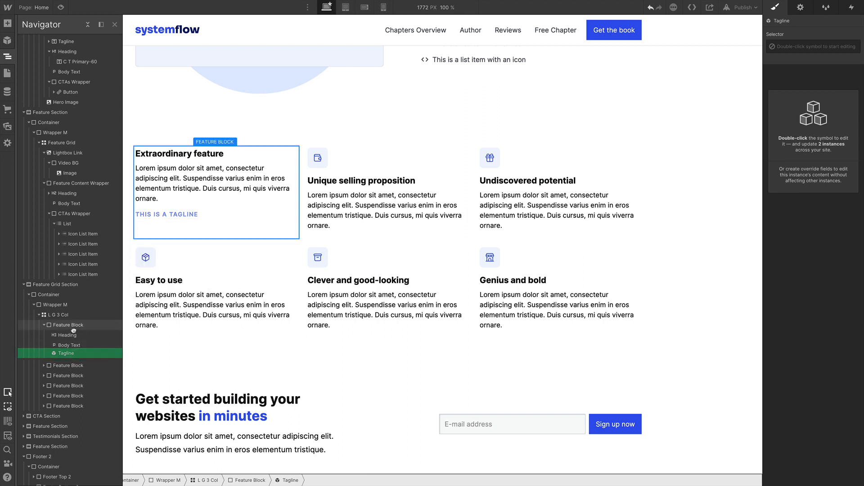
pyautogui.moveTo(73, 331); pyautogui.dragTo(73, 332)
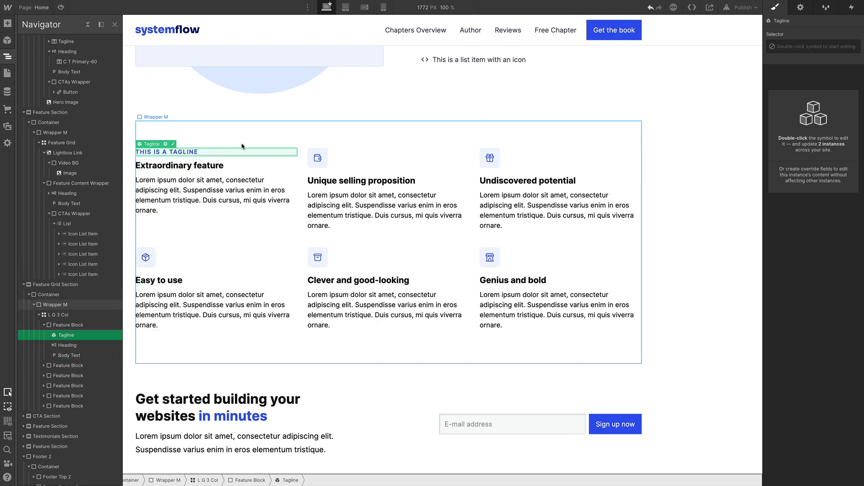
# Examine the text override settings of the tagline above the Extraordinary feature heading.
pyautogui.click(801, 7)
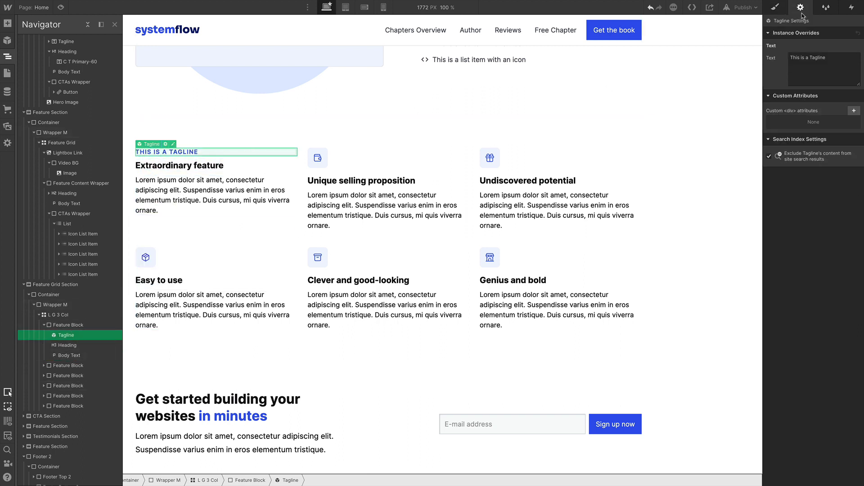
pyautogui.click(811, 67)
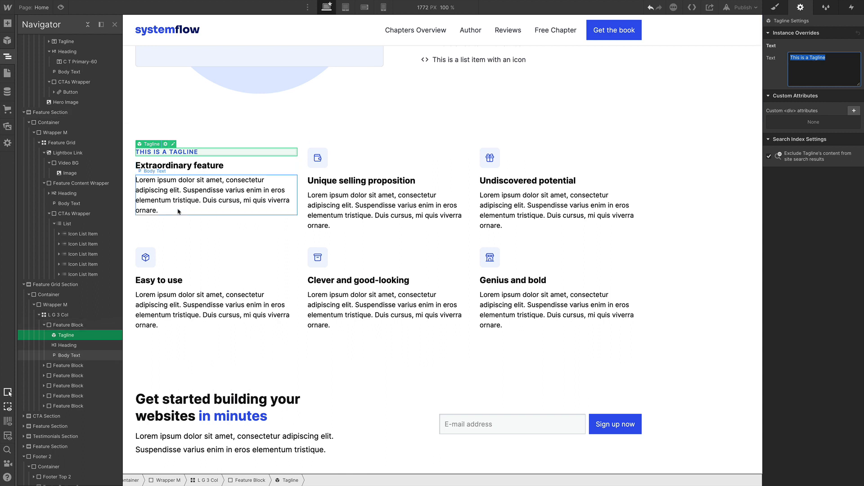
pyautogui.click(349, 199)
pyautogui.click(215, 178)
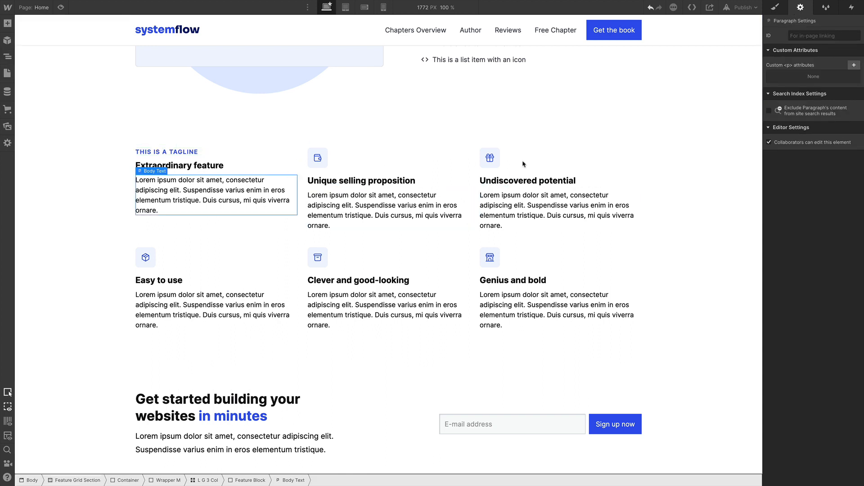
pyautogui.click(320, 257)
pyautogui.click(147, 153)
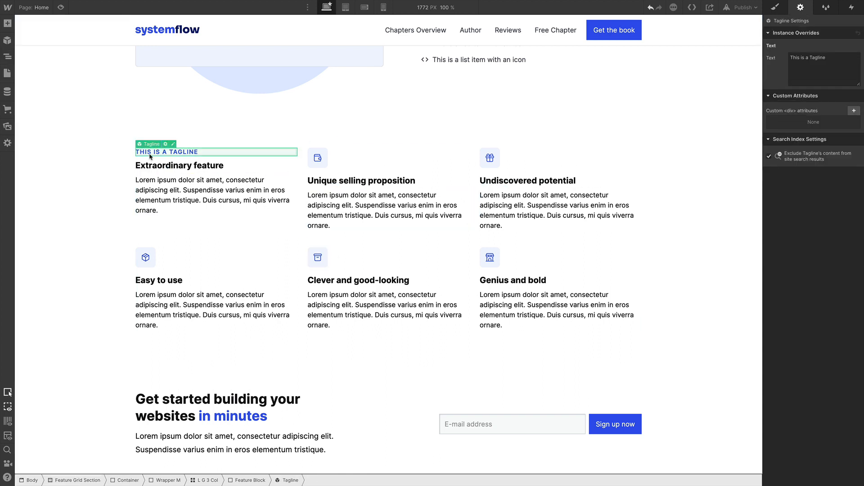
# Delete the five remaining icon-based Feature Blocks, keeping only the block with the tagline in the L G 3 Col grid.
pyautogui.click(8, 56)
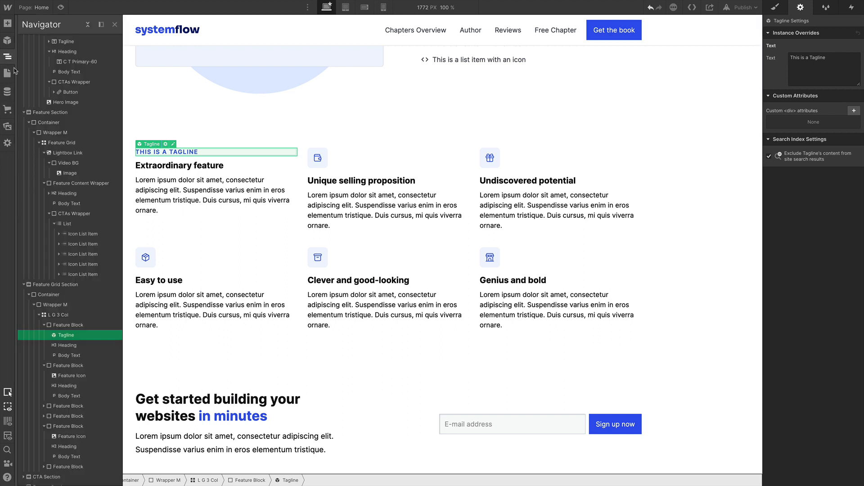
pyautogui.scroll(-3, 69, 288)
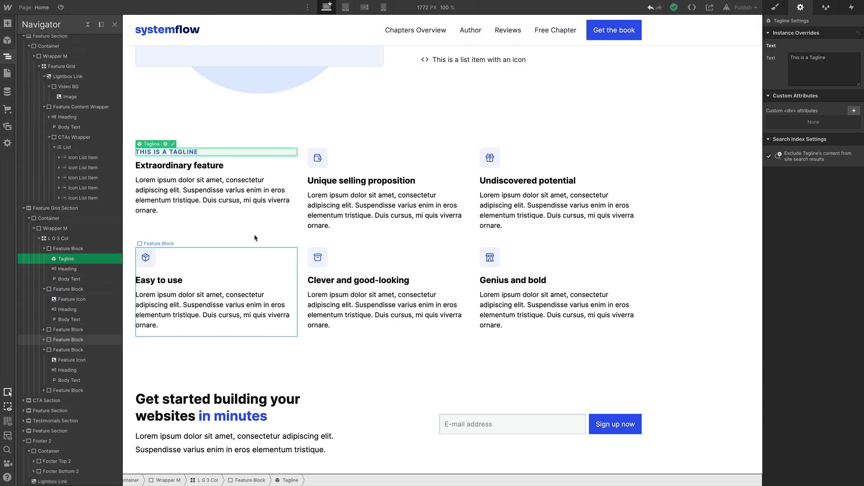
pyautogui.click(67, 290)
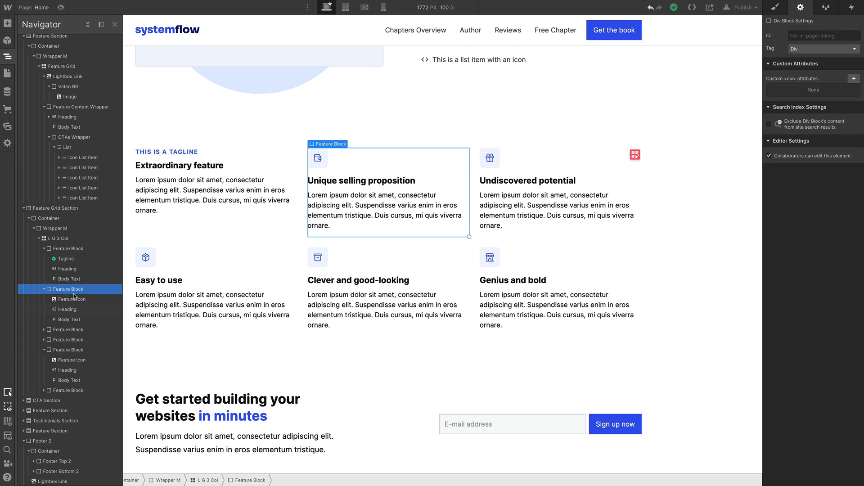
pyautogui.press('Delete')
pyautogui.press('Delete')
pyautogui.press('Delete')
pyautogui.press('Delete')
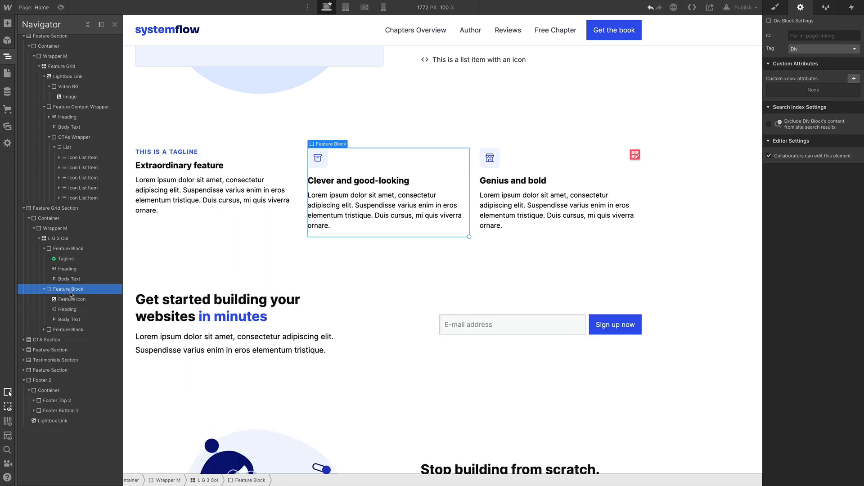
pyautogui.press('Delete')
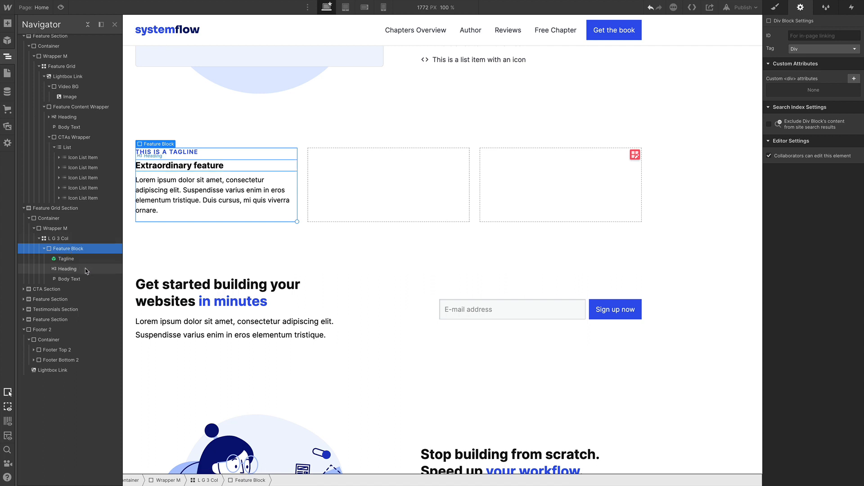
# Duplicate the tagline Feature Block five times to fill the three-column grid, and select the first block's tagline.
pyautogui.hotkey('ctrl', 'd')
pyautogui.hotkey('ctrl', 'd')
pyautogui.hotkey('ctrl', 'd')
pyautogui.hotkey('ctrl', 'd')
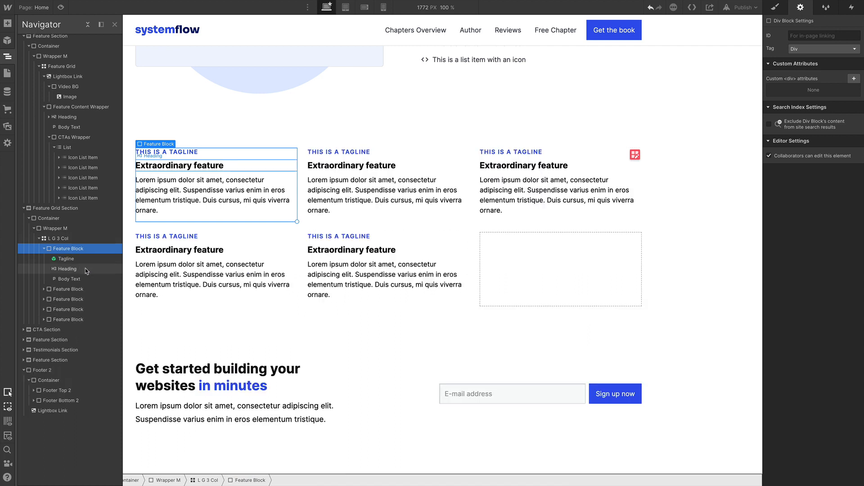
pyautogui.hotkey('ctrl', 'd')
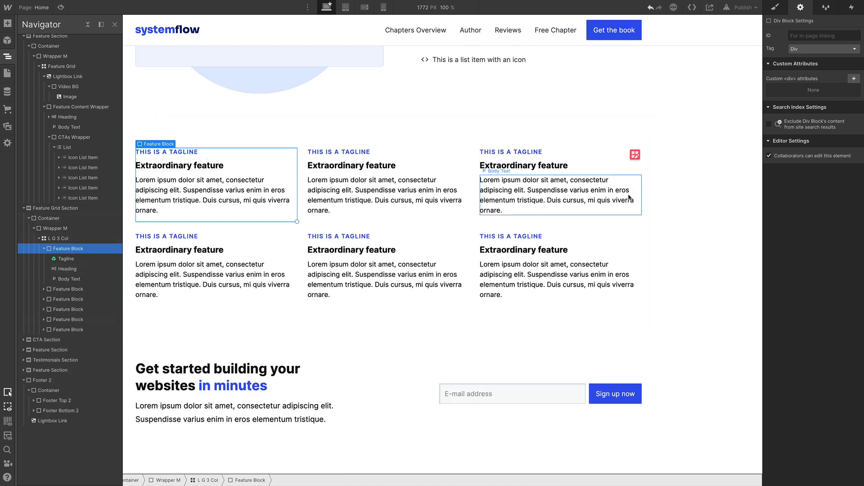
pyautogui.click(330, 154)
pyautogui.click(180, 152)
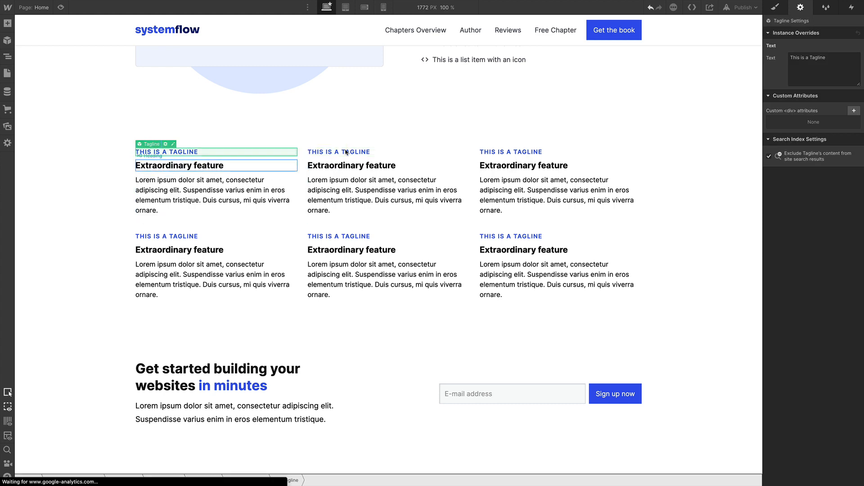
# Select the whole CTA Section containing the e-mail sign-up form below the feature grid and open its style settings.
pyautogui.scroll(-3, 483, 200)
pyautogui.click(372, 320)
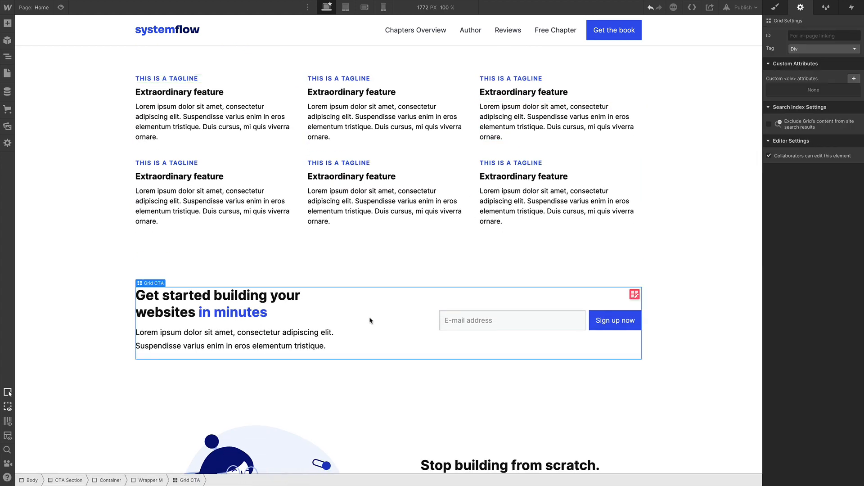
pyautogui.scroll(-2, 371, 320)
pyautogui.scroll(-1, 370, 320)
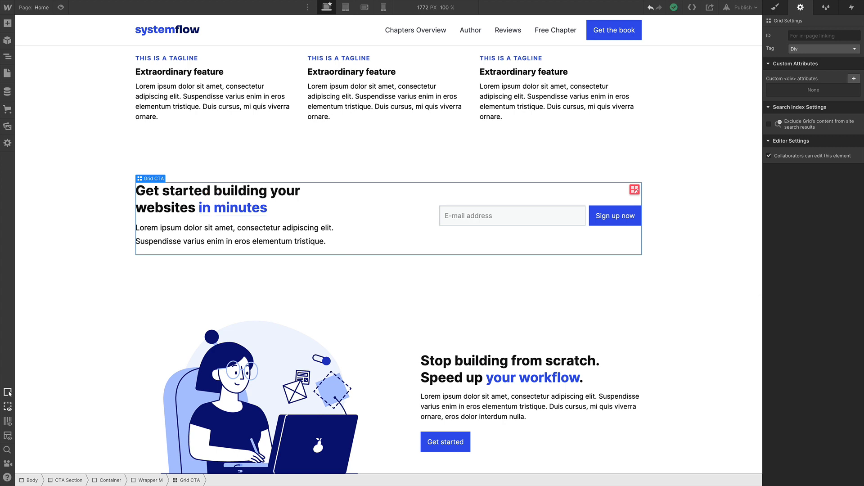
pyautogui.click(722, 213)
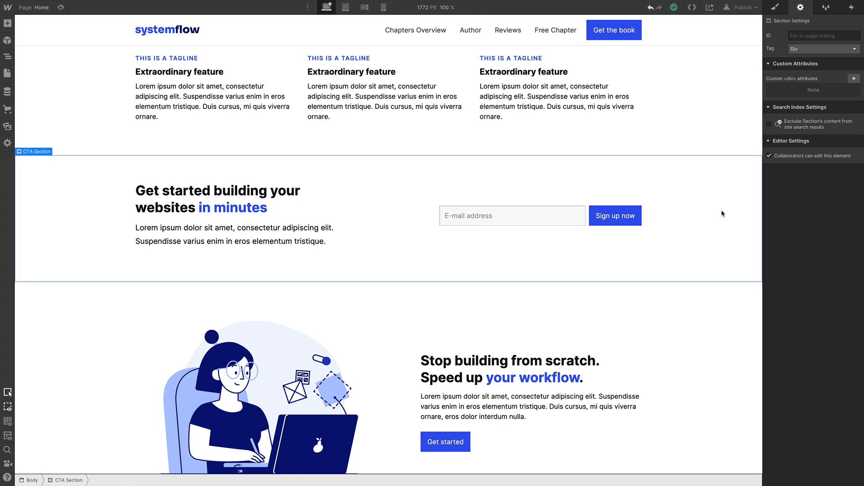
pyautogui.click(770, 11)
# Switch to the SystemFlow style guide and look up the background color classes on its Color page.
pyautogui.scroll(-6, 800, 263)
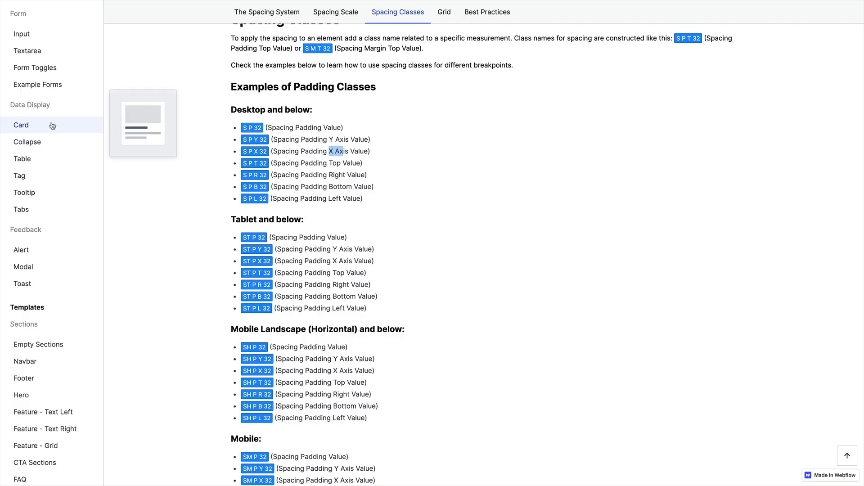
pyautogui.scroll(8, 18, 112)
pyautogui.click(35, 160)
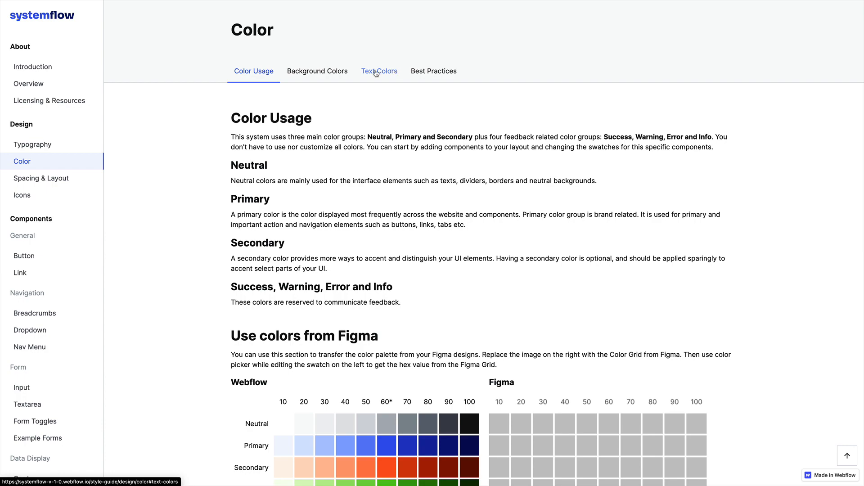
pyautogui.scroll(-1, 328, 77)
pyautogui.click(329, 72)
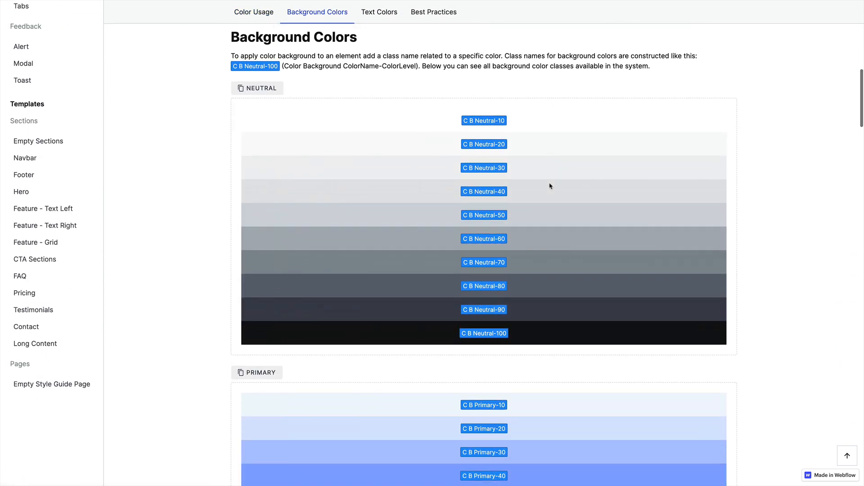
# Check the background color classes in the style guide and apply the C B Primary-100 combo class to the CTA Section.
pyautogui.scroll(10, 528, 235)
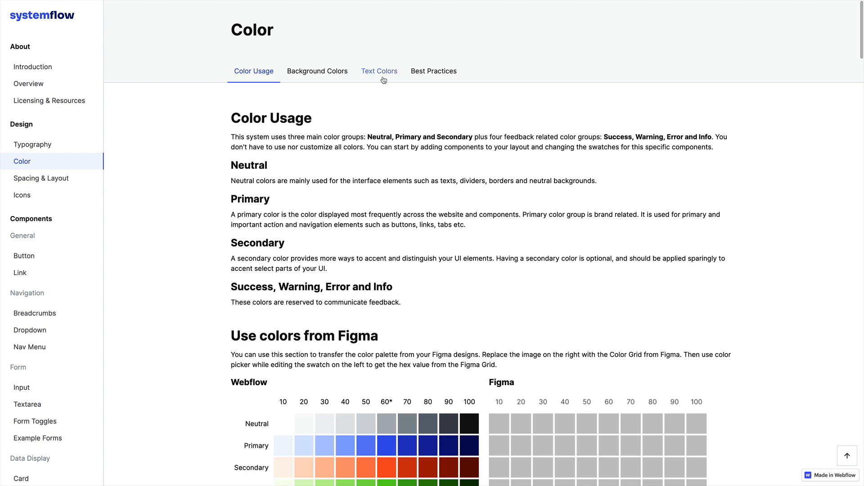
pyautogui.click(317, 71)
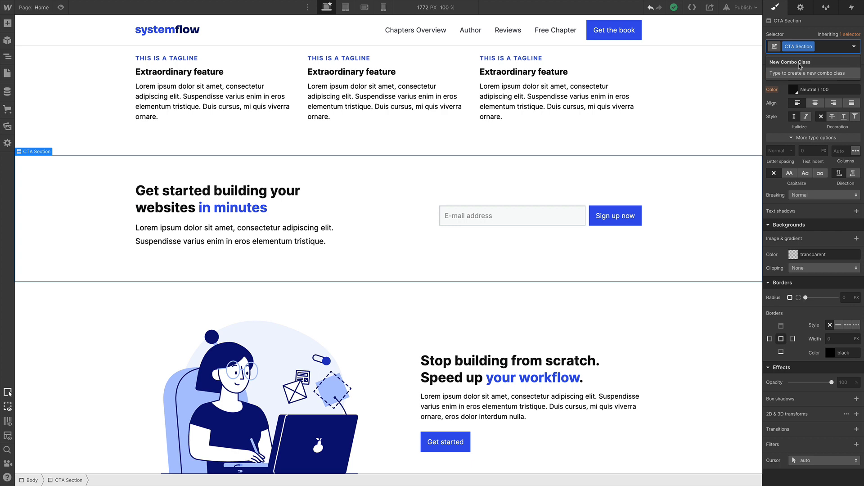
pyautogui.write('c')
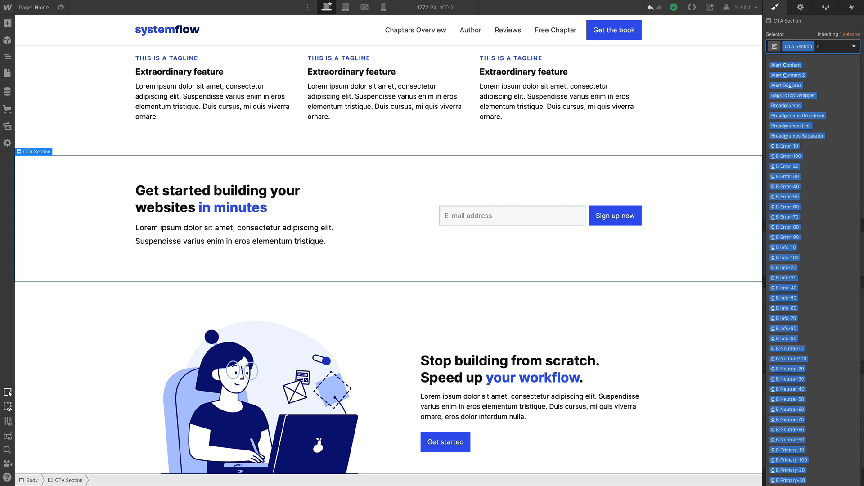
pyautogui.write(' b')
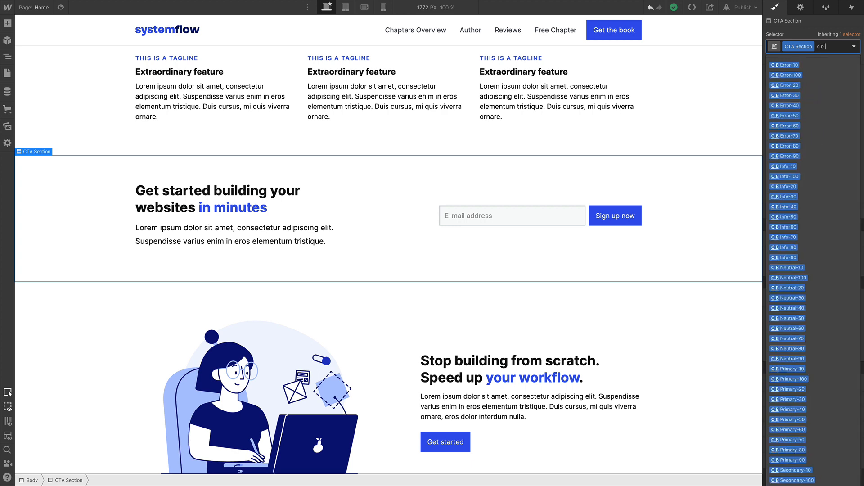
pyautogui.write(' p')
pyautogui.press('Down')
pyautogui.press('Down')
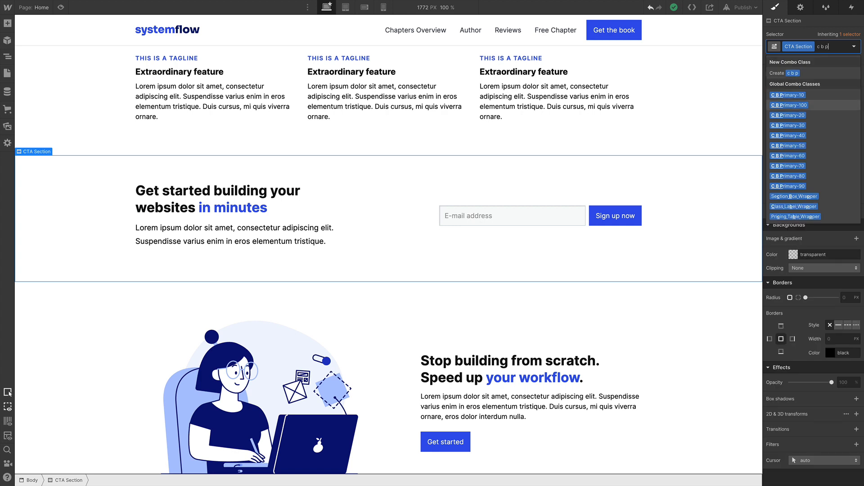
pyautogui.press('Return')
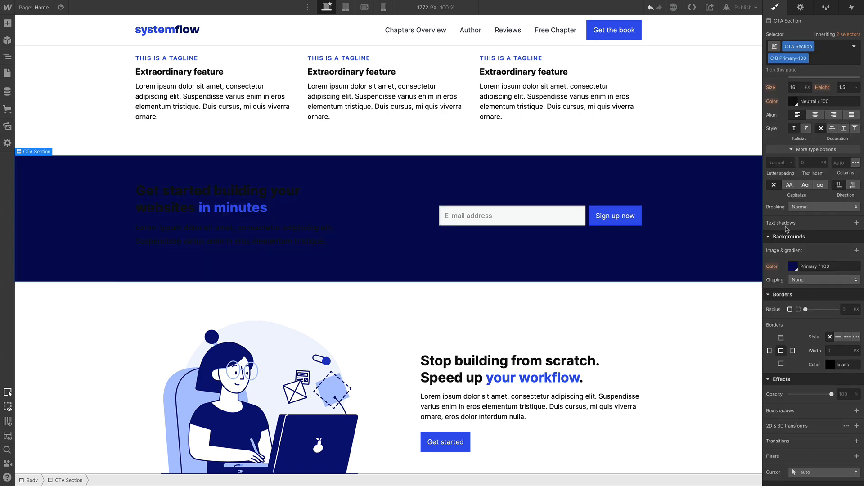
# Examine the background color swatch used by the CTA Section's color class.
pyautogui.click(793, 266)
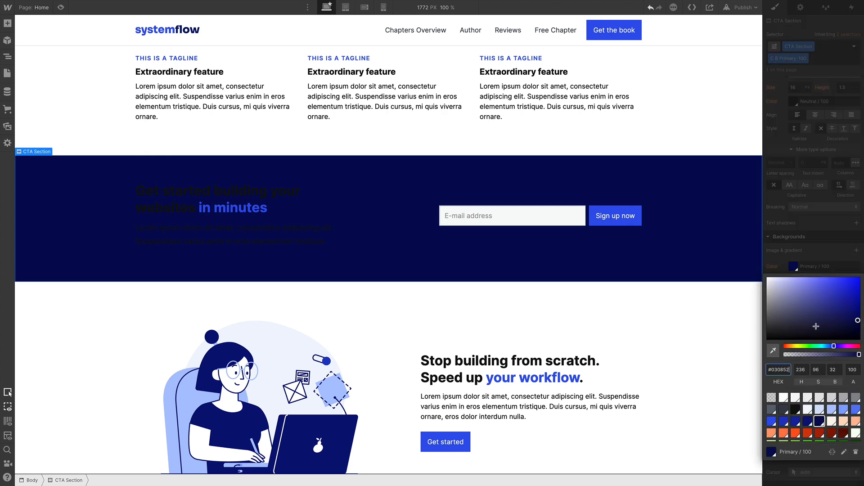
pyautogui.click(824, 255)
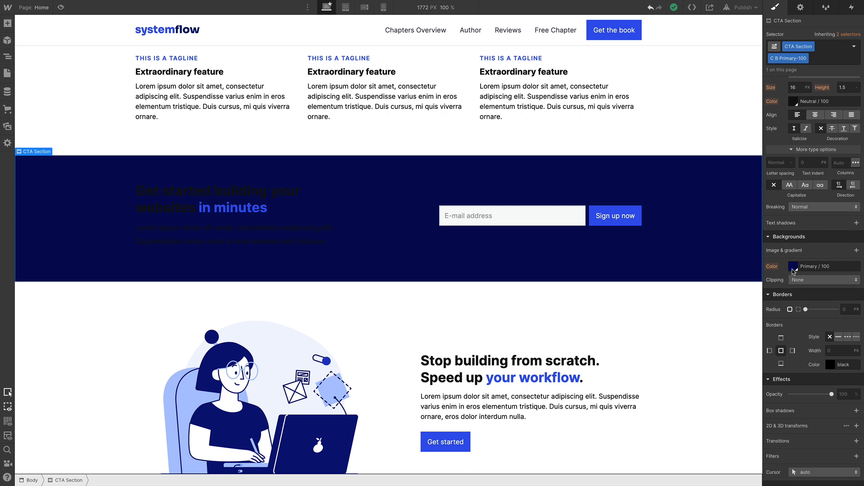
pyautogui.scroll(1, 793, 272)
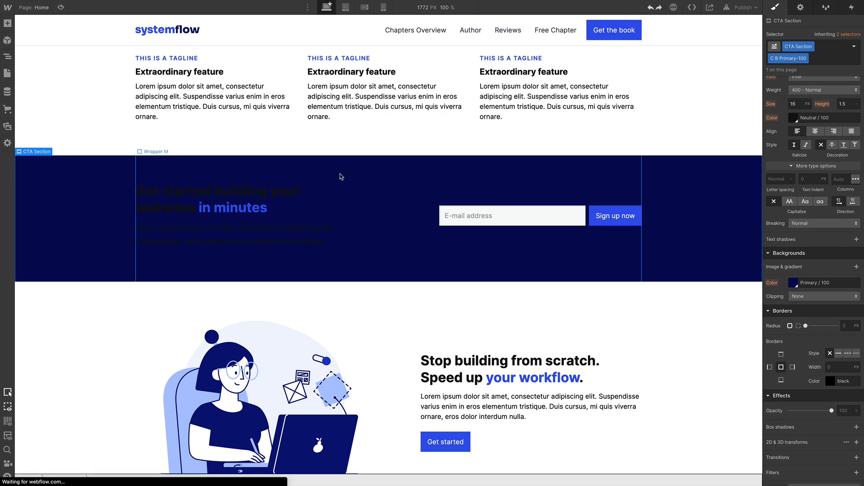
# Add the C T Neutral-10 text color class to the CTA section's heading.
pyautogui.click(288, 191)
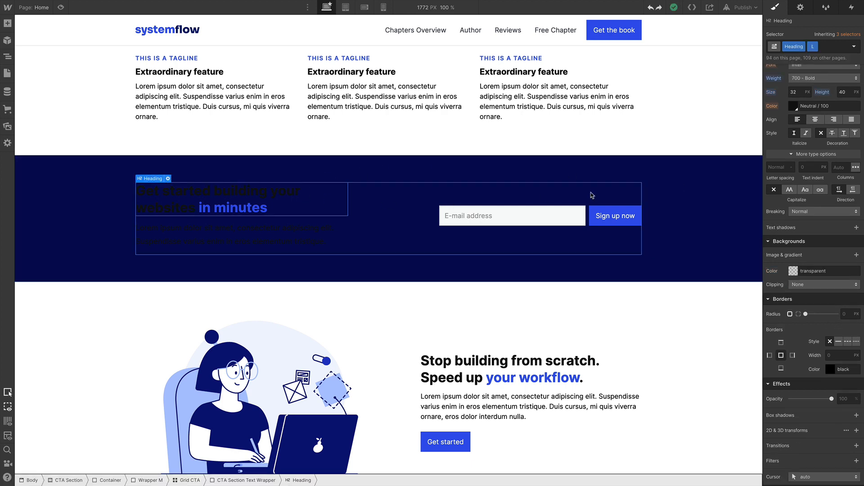
pyautogui.hotkey('ctrl', 'Return')
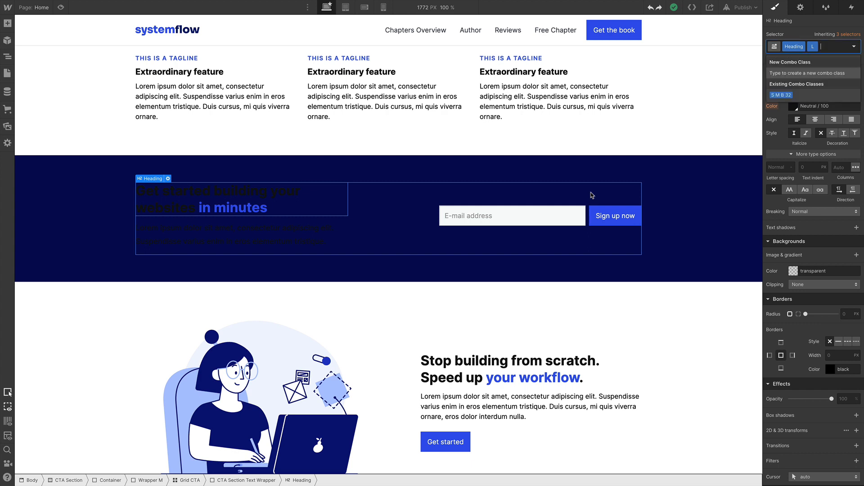
pyautogui.write('C T')
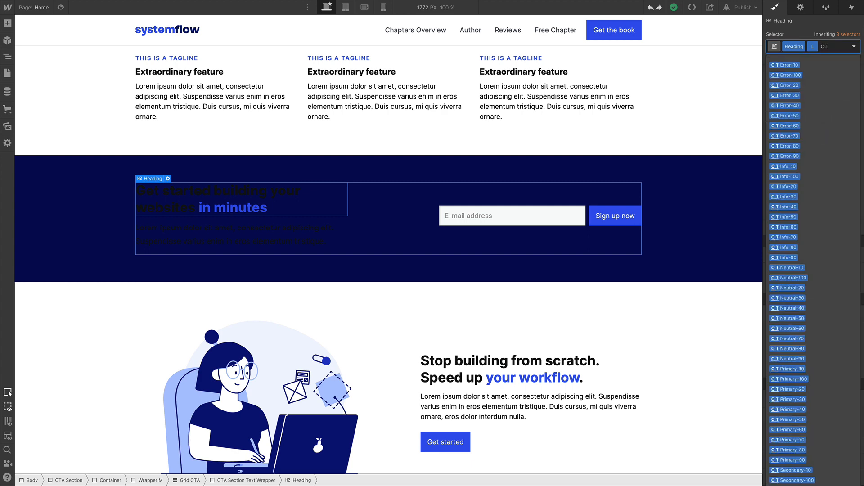
pyautogui.write(' ne')
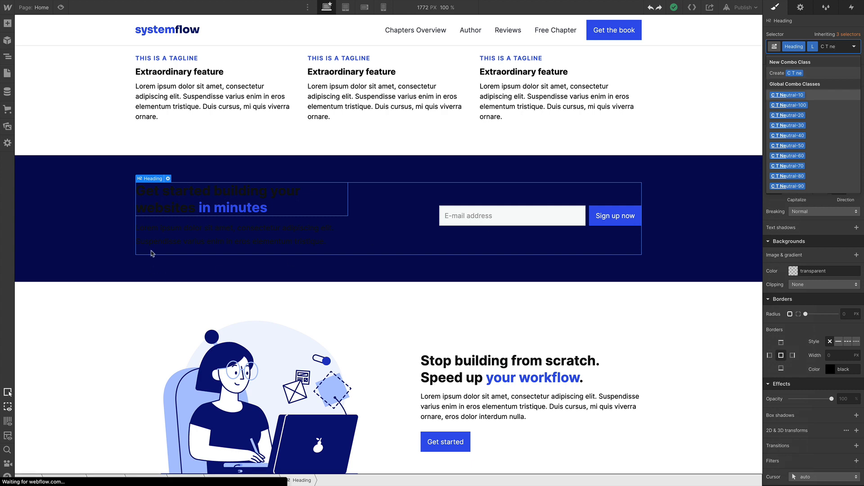
pyautogui.press('Return')
# Add the C T Neutral-10 text color class to the body text under the CTA heading.
pyautogui.click(177, 233)
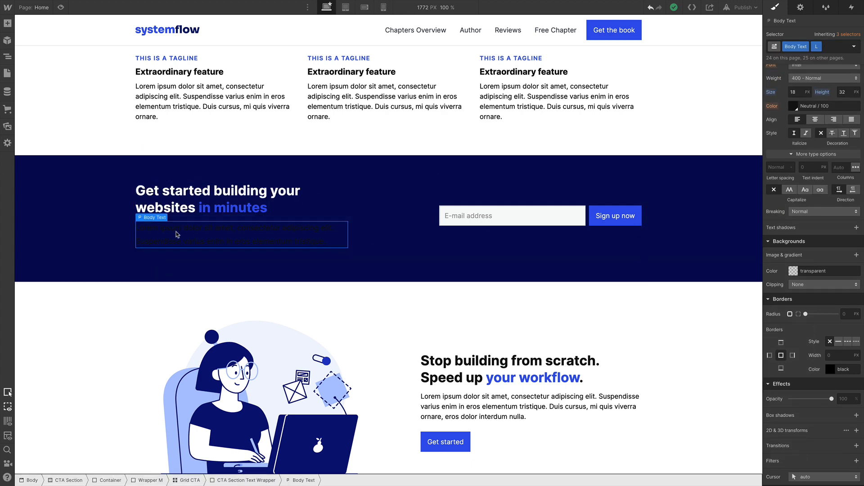
pyautogui.hotkey('ctrl', 'Return')
pyautogui.write('c t')
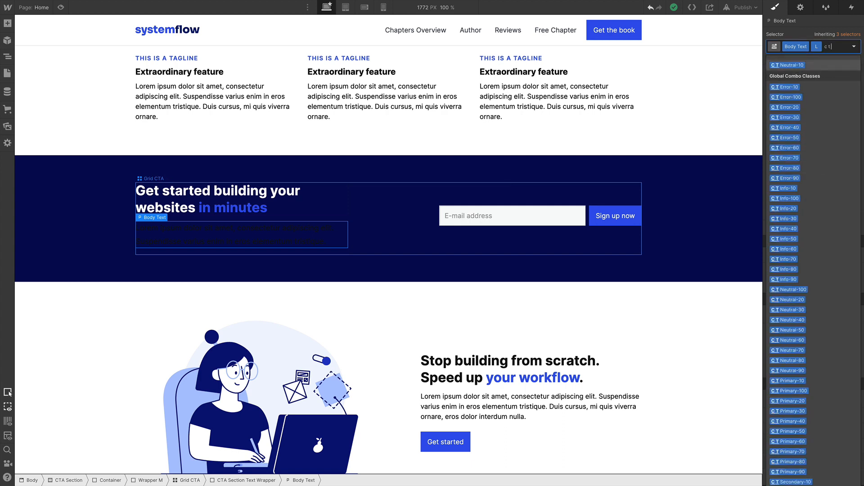
pyautogui.press('Return')
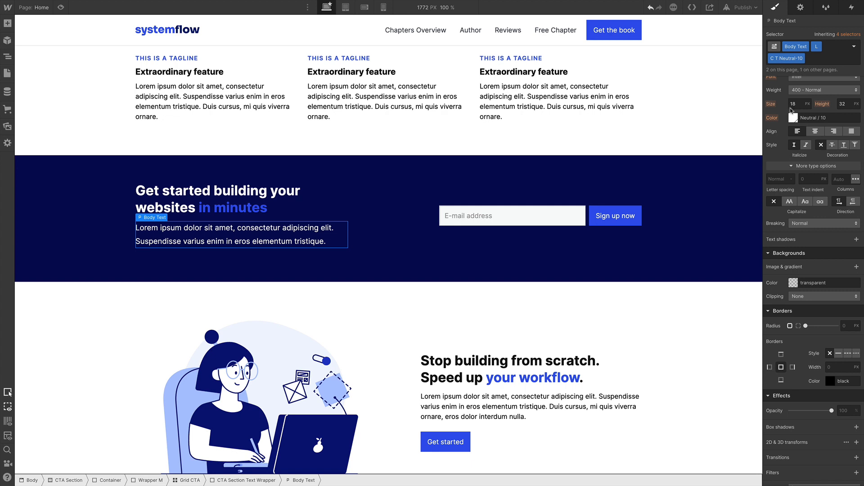
# Replace the color class on the "in minutes" text span in the CTA heading with C T Primary-40.
pyautogui.click(224, 213)
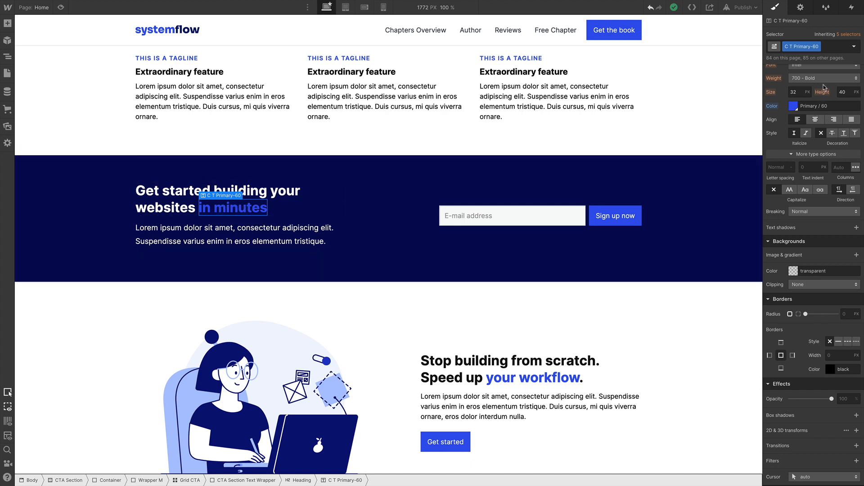
pyautogui.click(825, 47)
pyautogui.press('BackSpace')
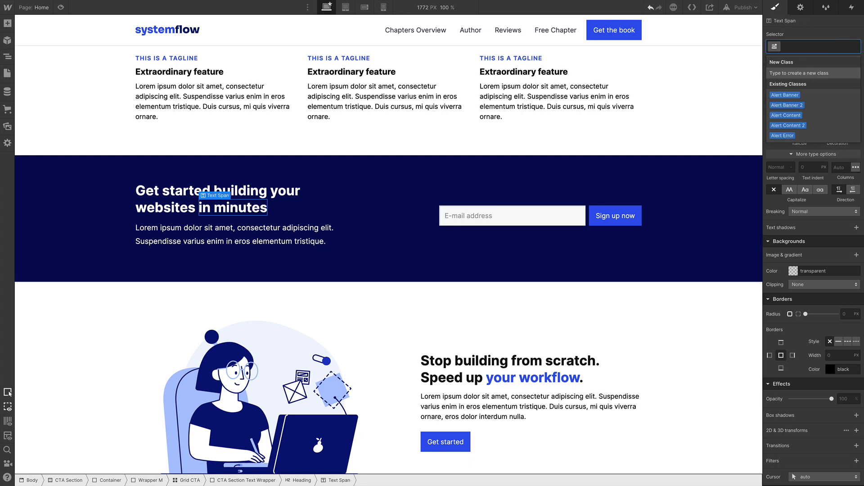
pyautogui.write('c t pr')
pyautogui.press('Down')
pyautogui.press('Down')
pyautogui.press('Down')
pyautogui.press('Down')
pyautogui.press('Down')
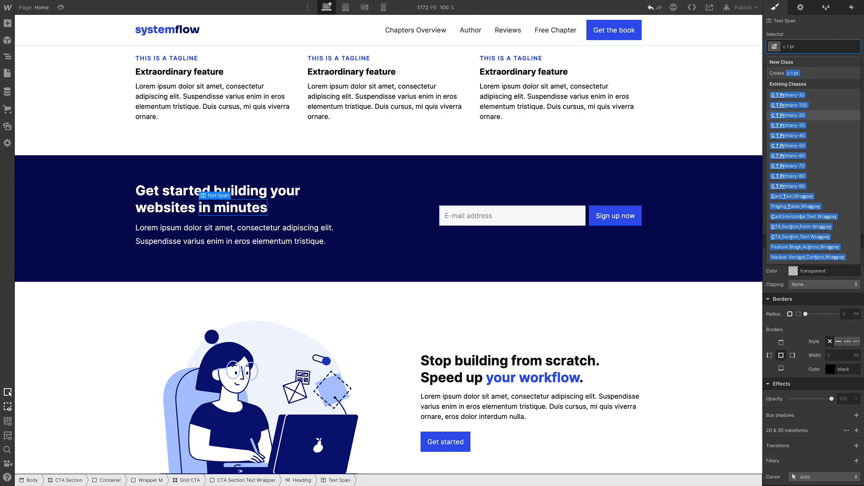
pyautogui.press('Return')
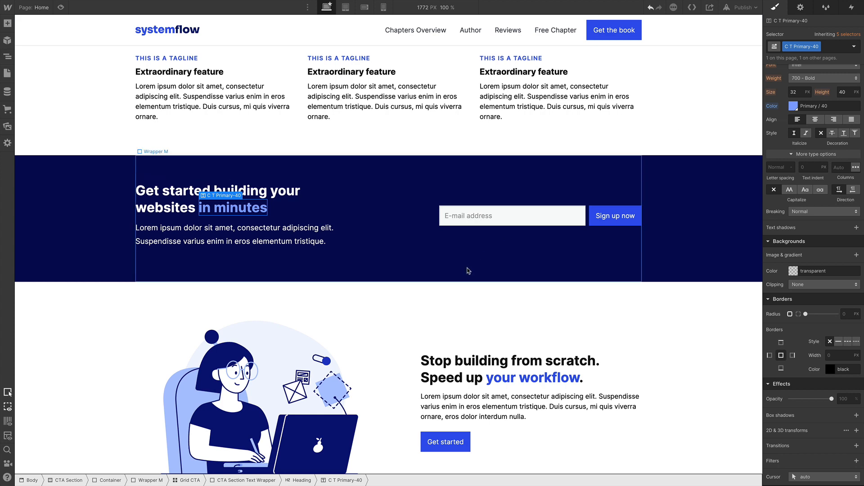
# Replace the illustration beside the "Stop building from scratch" heading with the AuthorImg.jpg asset.
pyautogui.click(461, 363)
pyautogui.scroll(-4, 457, 357)
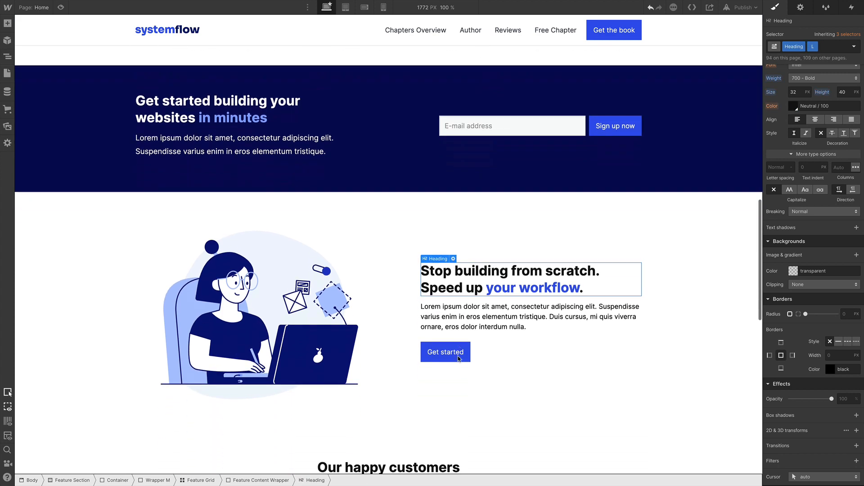
pyautogui.doubleClick(261, 223)
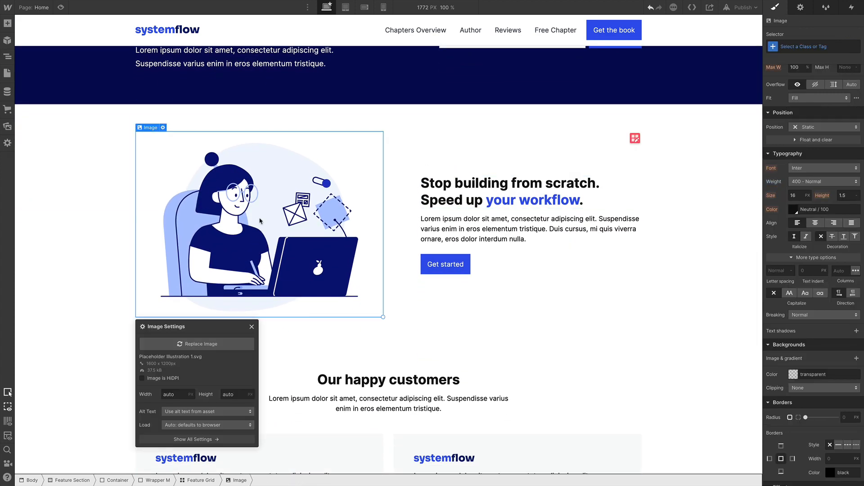
pyautogui.click(202, 344)
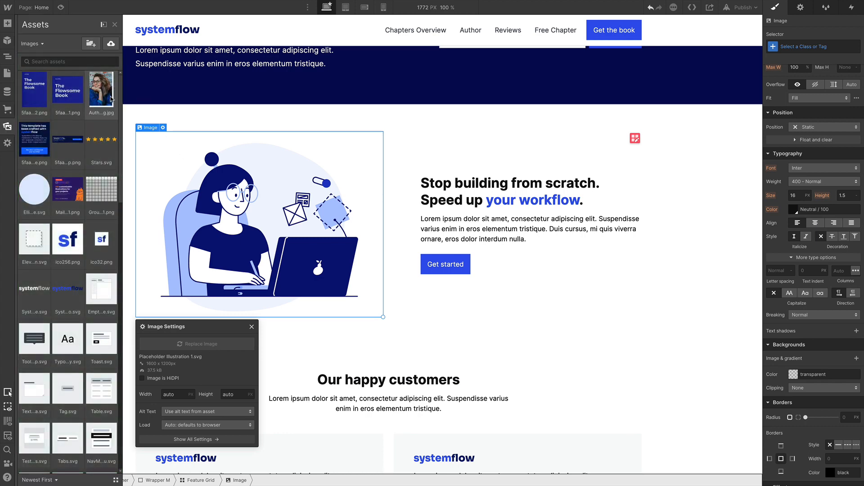
pyautogui.click(111, 98)
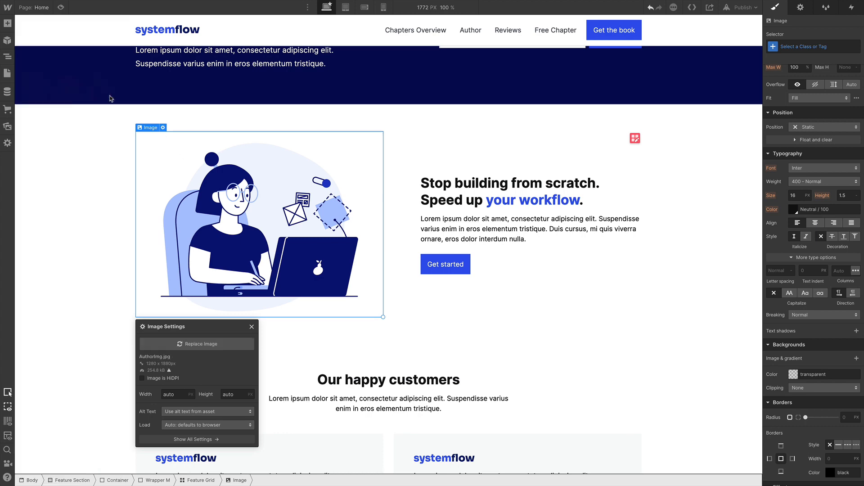
# Delete the CTAs Wrapper containing the "Get started" button in the photo's feature section.
pyautogui.click(505, 328)
pyautogui.click(482, 309)
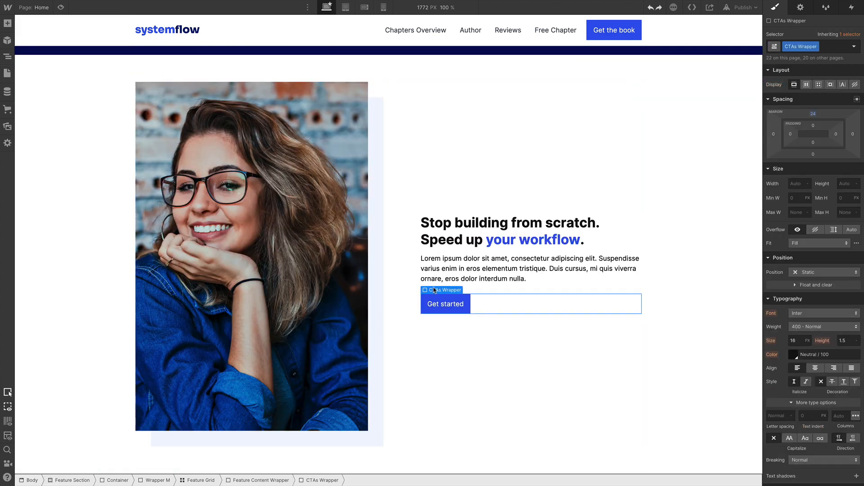
pyautogui.press('Delete')
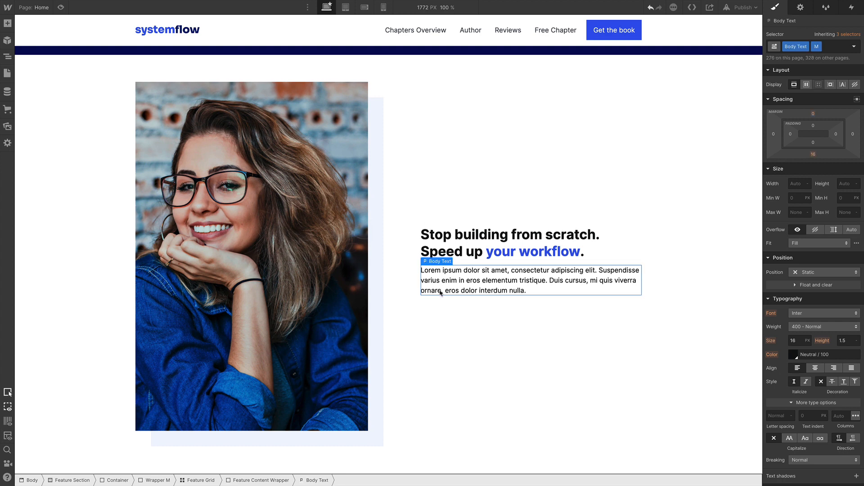
# Insert the Tagline symbol into the feature section and place it above the "Stop building from scratch" heading.
pyautogui.click(444, 239)
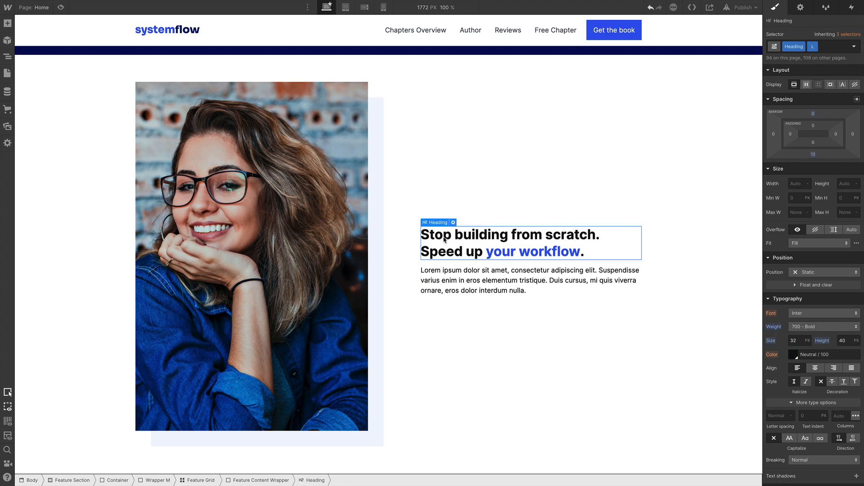
pyautogui.hotkey('ctrl', 'k')
pyautogui.write('tagl')
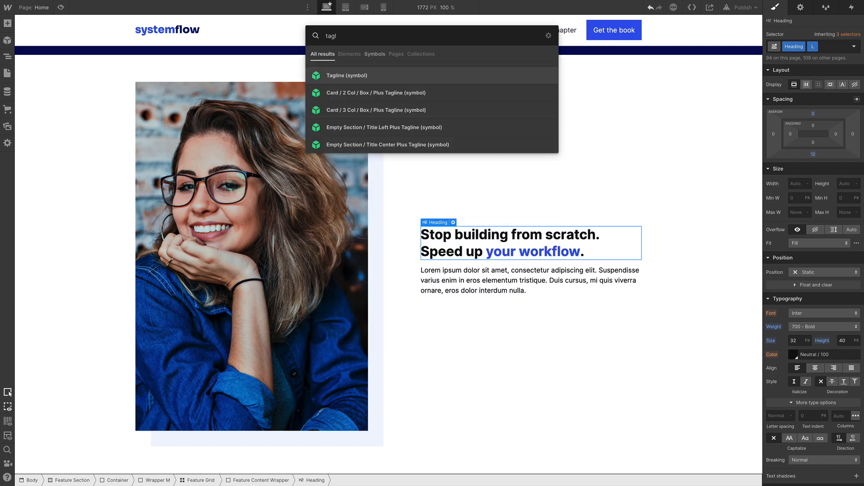
pyautogui.press('Return')
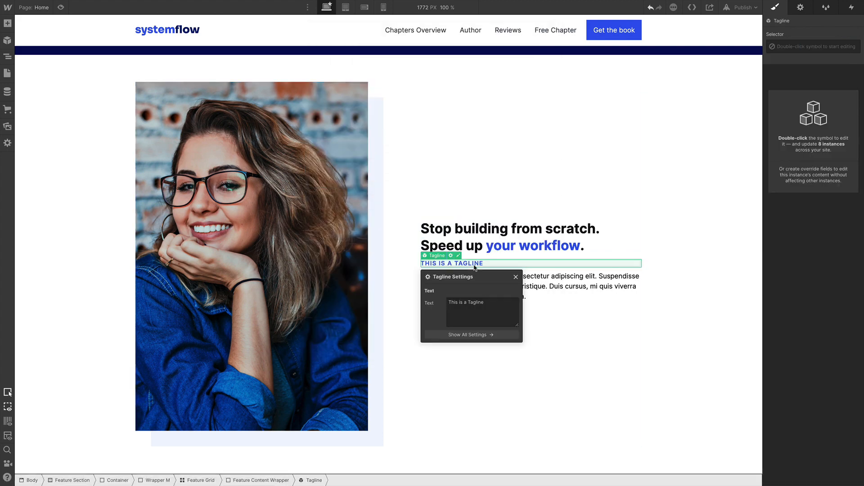
pyautogui.moveTo(474, 267); pyautogui.dragTo(471, 233)
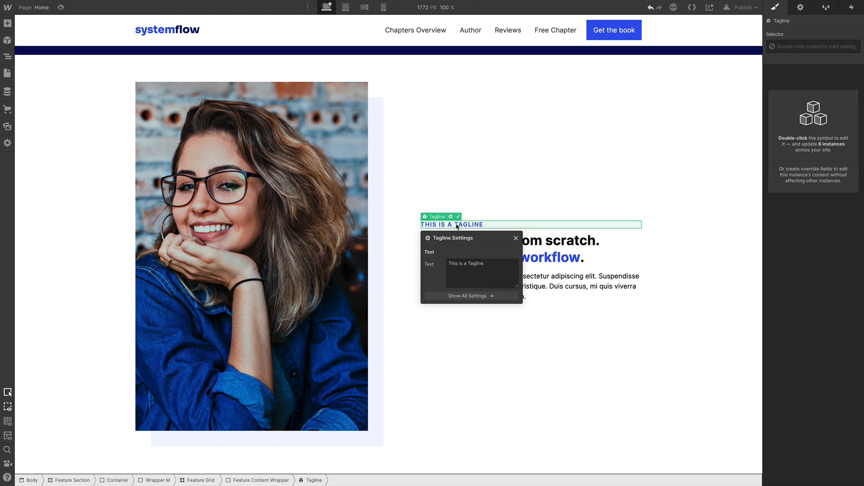
# Replace the feature section's body text with the longer multi-paragraph Lorem ipsum copy ending in a photo credit linked to Unsplash.
pyautogui.click(535, 258)
pyautogui.click(536, 283)
pyautogui.doubleClick(492, 280)
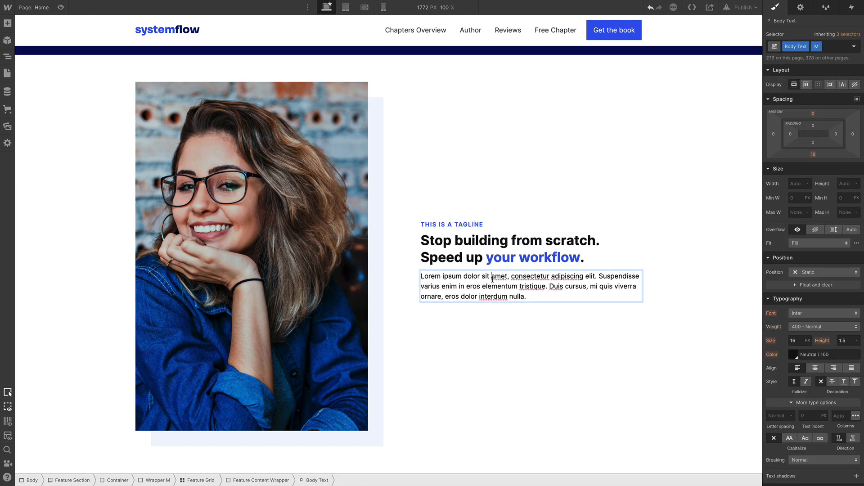
pyautogui.press('super+a')
pyautogui.write('Lorem ipsum dolor sit amet, consectetur adipiscing elit, sed do eiusmod tempor incididunt ut labore et dolore magna aliqua. Ut enim ad minim veniam, quis nostrud exercitation.  Sed ut perspiciatis unde omnis iste natus error sit voluptatem accusantium doloremque laudantium, totam rem aperiam, eaque ipsa quae ab illo inventore veritatis et quasi architecto beatae vitae dicta sunt explicabo.  Nemo enim ipsam voluptatem quia voluptas sit aspernatur aut odit aut fugit, sed quia consequuntur magni dolores eos qui ratione voluptatem sequi nesciunt. Neque porro quisquam est, qui dolorem ipsum quia dolor sit.  Et harum quidem rerum facilis est et expedita distinctio. Nam libero tempore, cum soluta nobis est eligendi optio cumque.  Photo by Vinicius Wiesehofer on Unsplash')
pyautogui.press('Escape')
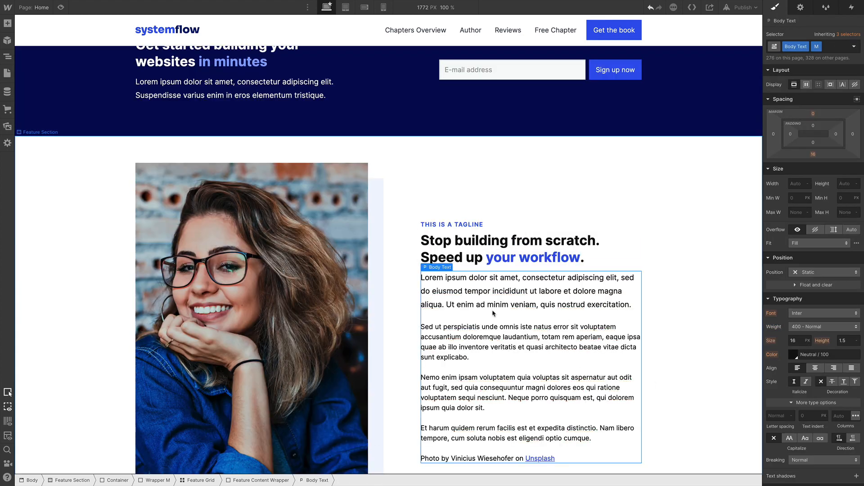
# Replace the Systemflow logo in the first "Our happy customers" testimonial box with the Stars.svg asset.
pyautogui.scroll(-8, 493, 313)
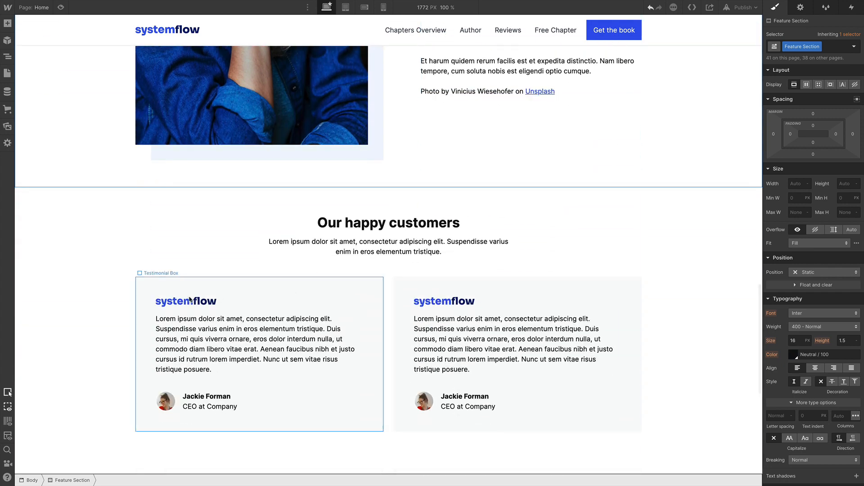
pyautogui.scroll(-2, 224, 309)
pyautogui.click(204, 211)
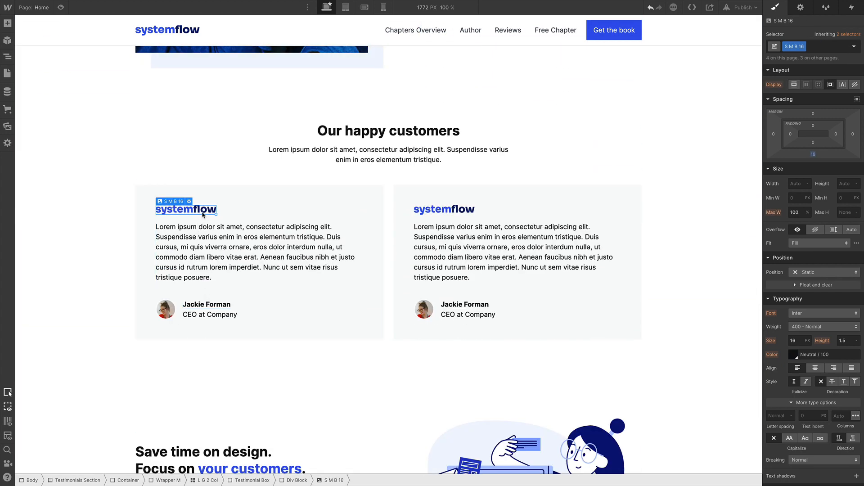
pyautogui.doubleClick(203, 212)
pyautogui.click(209, 242)
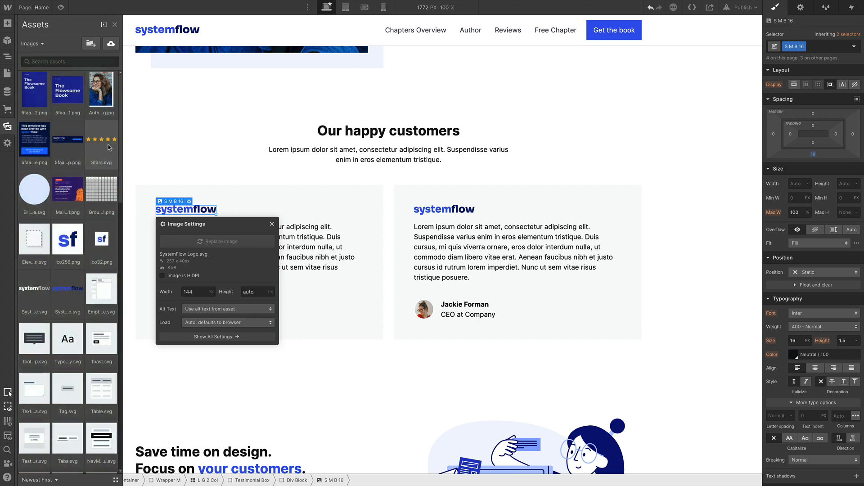
pyautogui.click(108, 145)
# Swap the logo in the second testimonial box for the Stars.svg rating image.
pyautogui.click(443, 209)
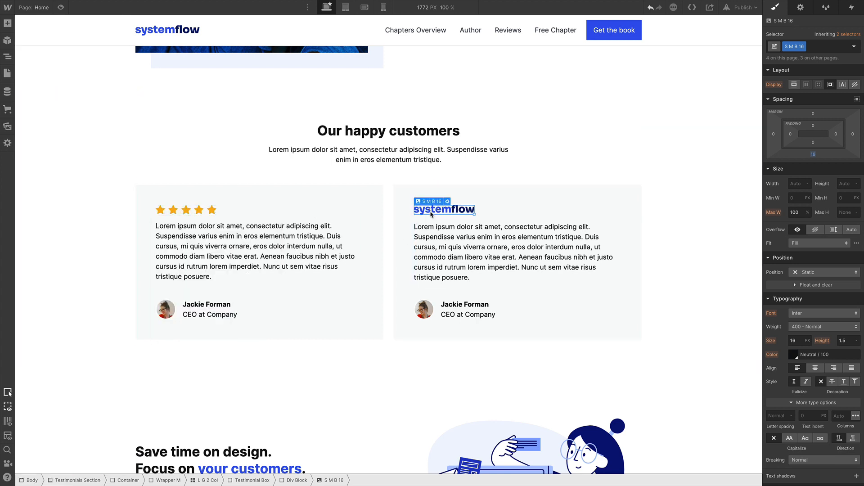
pyautogui.doubleClick(443, 209)
pyautogui.click(479, 241)
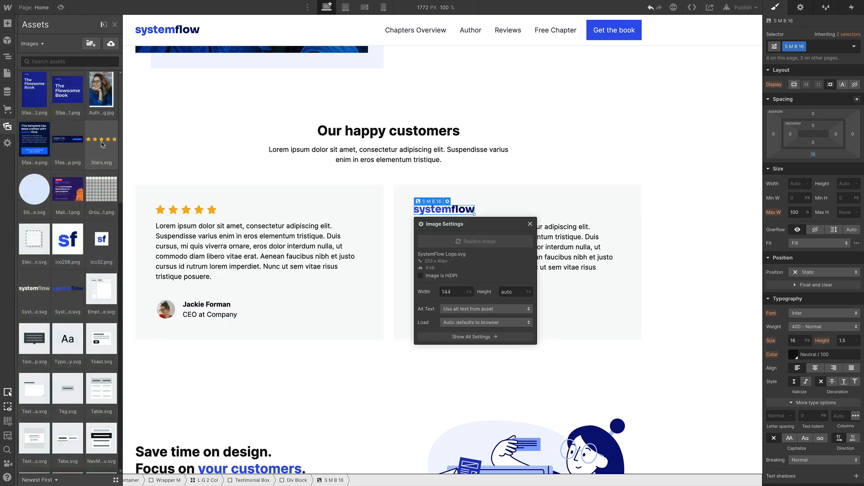
pyautogui.click(101, 141)
# Replace the illustration beside the "Save time on design" heading with the tall Mockup 2.png book cover asset.
pyautogui.scroll(-5, 401, 224)
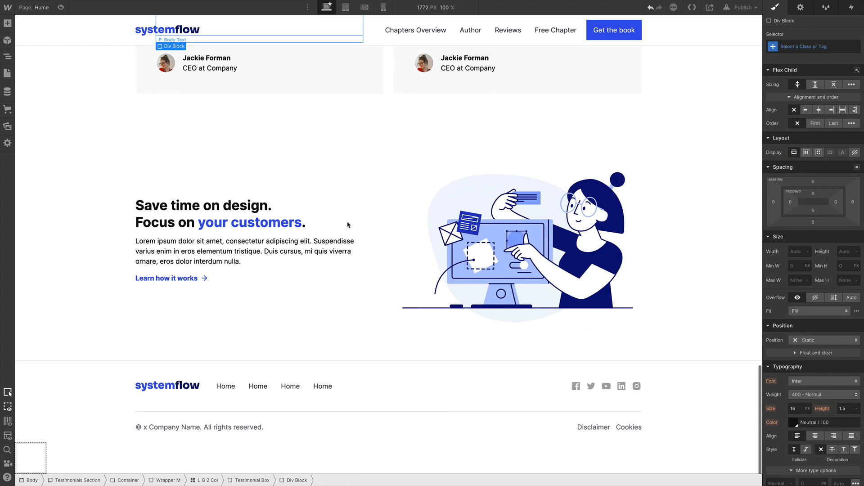
pyautogui.click(387, 212)
pyautogui.click(451, 235)
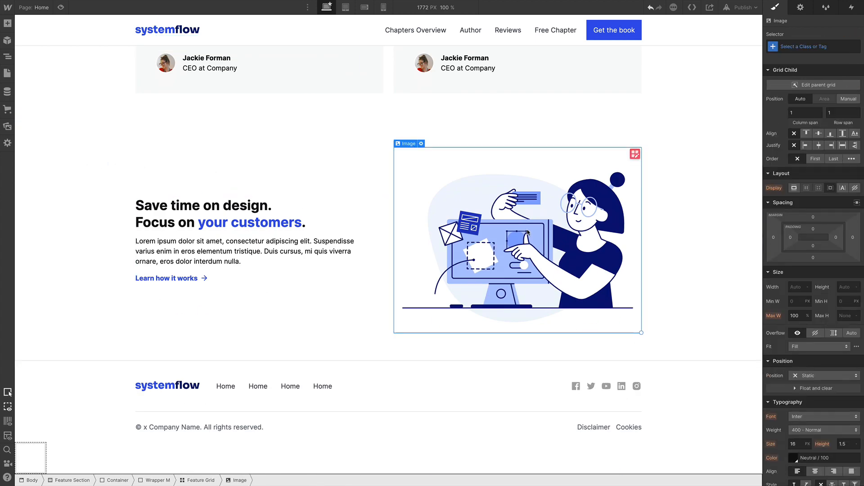
pyautogui.doubleClick(528, 232)
pyautogui.click(463, 360)
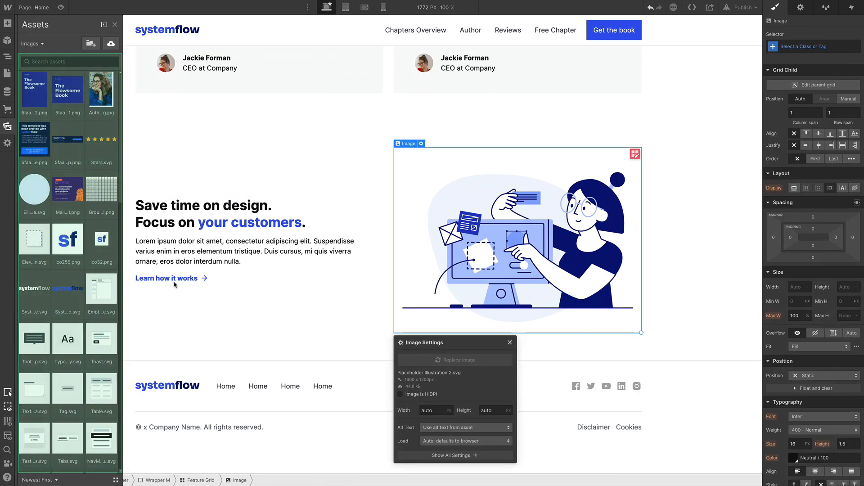
pyautogui.click(66, 139)
pyautogui.click(38, 98)
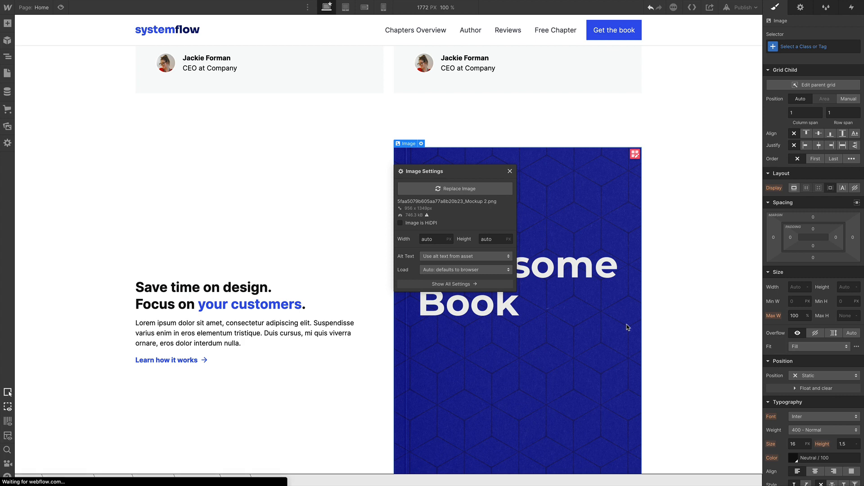
# Set the book cover image's width to 360 px.
pyautogui.click(796, 287)
pyautogui.write('3')
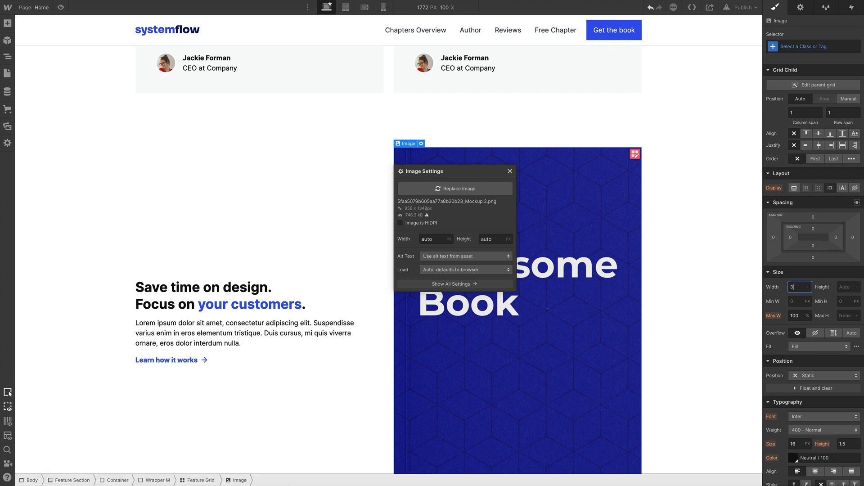
pyautogui.write('60')
pyautogui.press('Return')
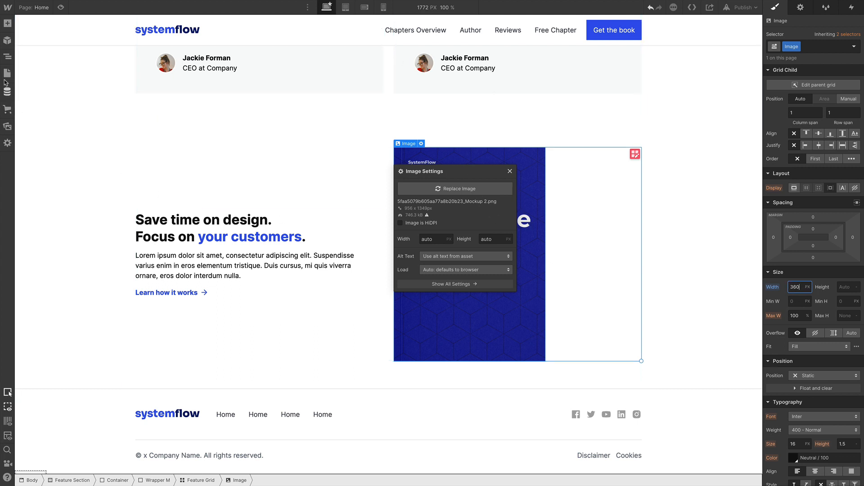
# Add a Div Block to the last section's Feature Grid and nest the book cover image inside it.
pyautogui.click(7, 57)
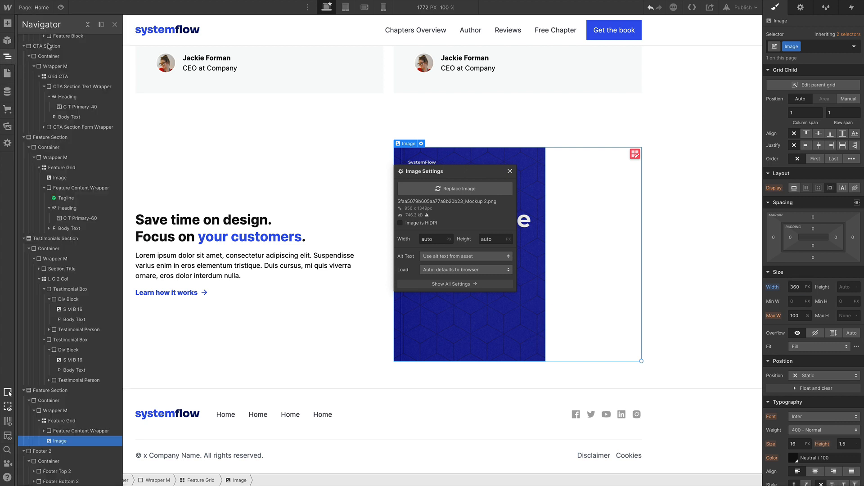
pyautogui.click(101, 26)
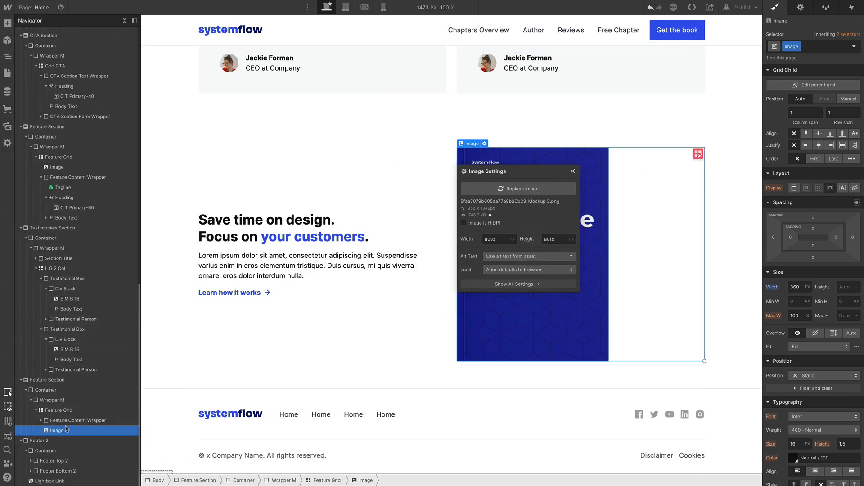
pyautogui.press('a')
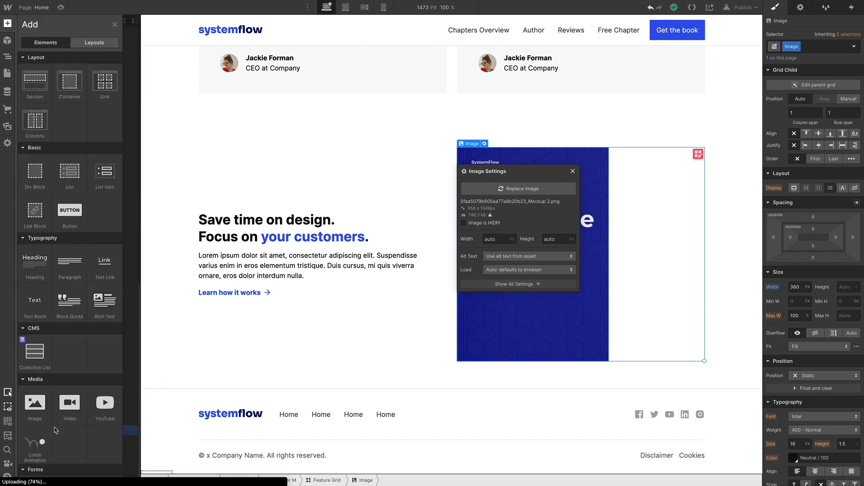
pyautogui.click(33, 181)
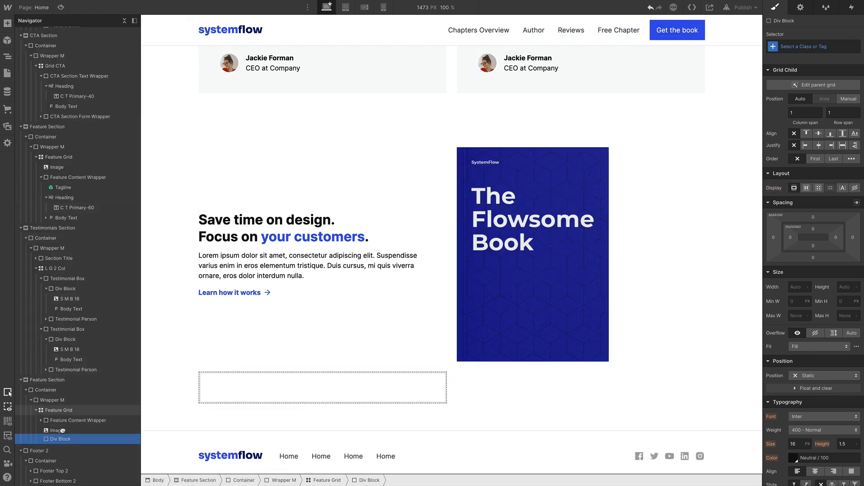
pyautogui.moveTo(63, 430); pyautogui.dragTo(63, 437)
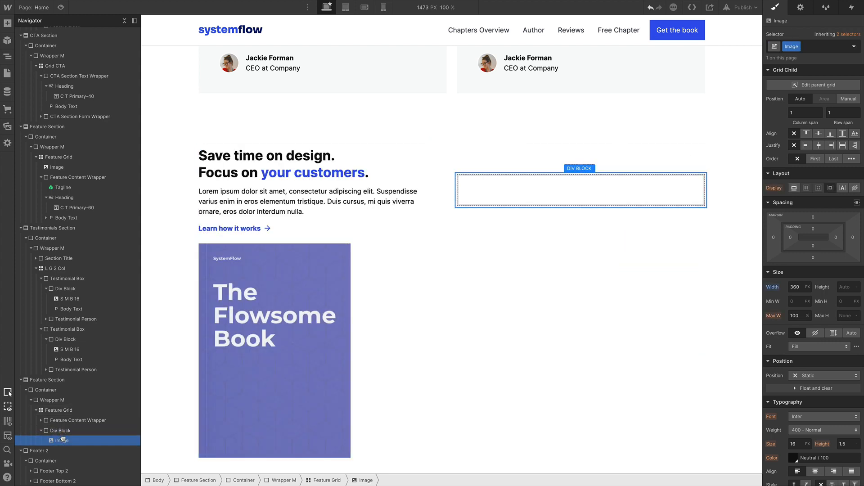
# Give the new Div Block the class "Book BG" and centre it vertically and horizontally in its grid cell.
pyautogui.hotkey('ctrl', 'Return')
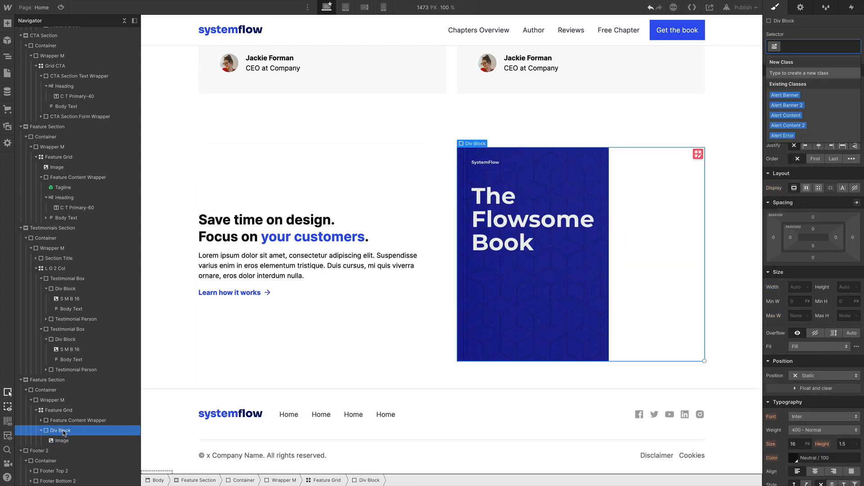
pyautogui.write('Book BG')
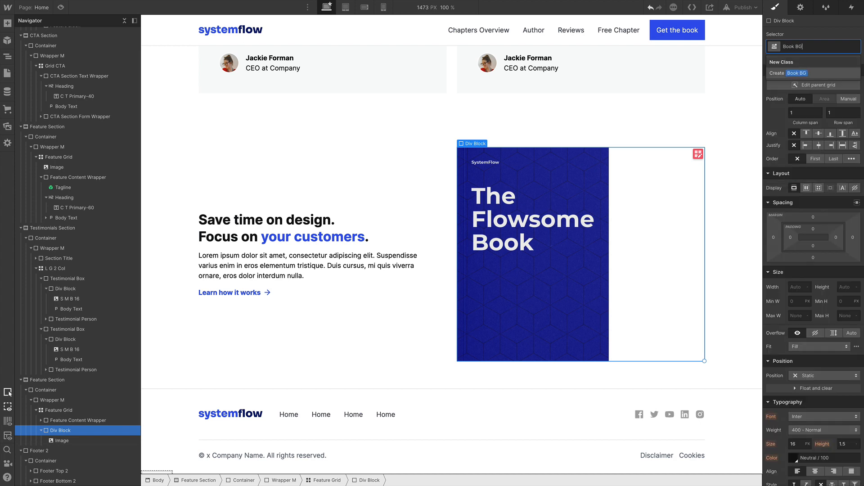
pyautogui.press('Return')
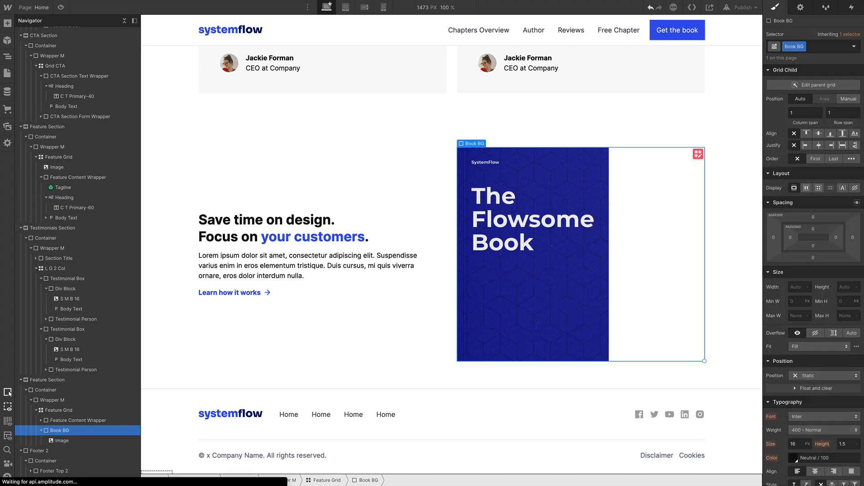
pyautogui.click(819, 145)
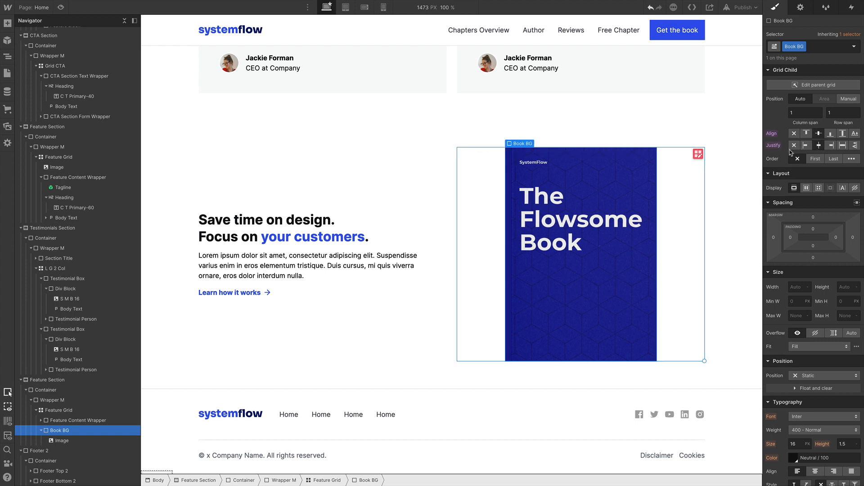
# Add a background image to the Book BG block using the Ellipse.svg asset.
pyautogui.scroll(-8, 776, 278)
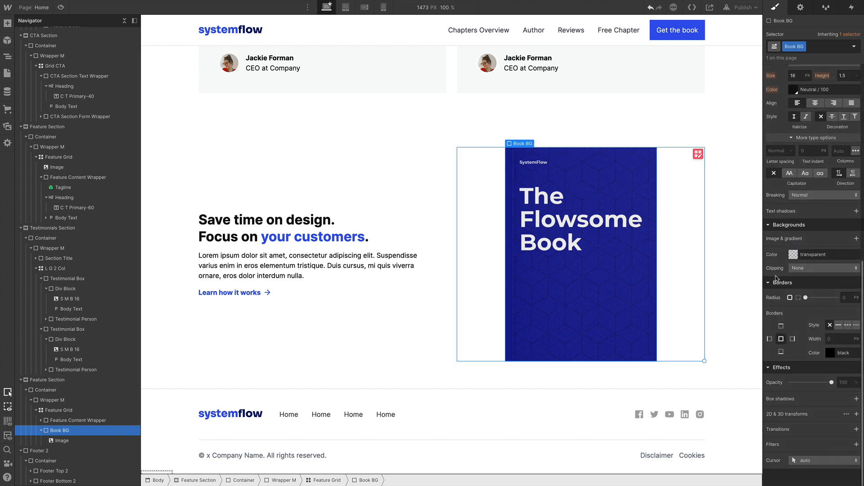
pyautogui.click(856, 238)
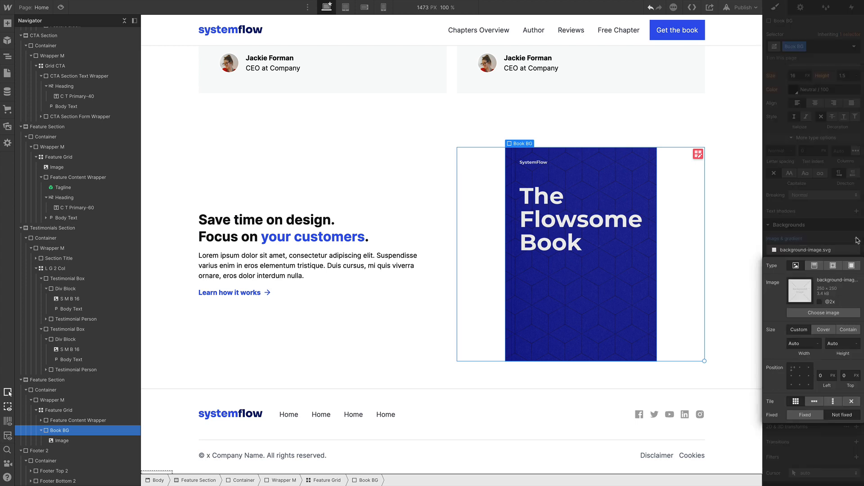
pyautogui.click(814, 313)
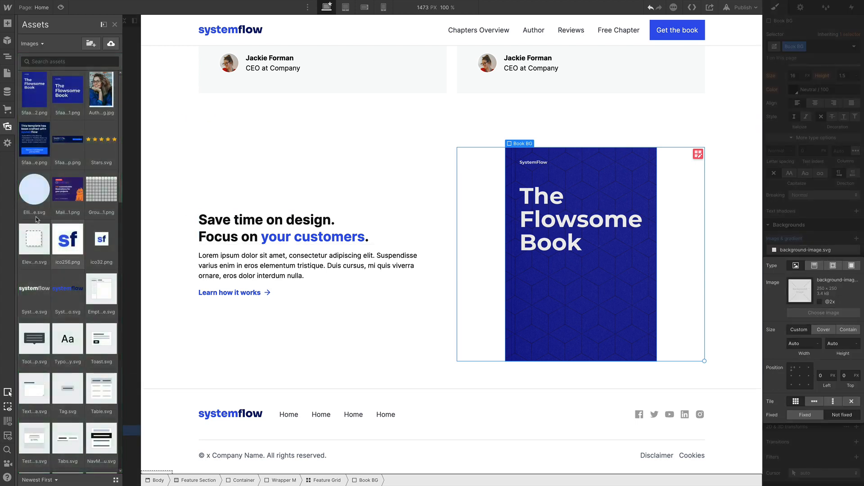
pyautogui.click(28, 202)
pyautogui.click(29, 202)
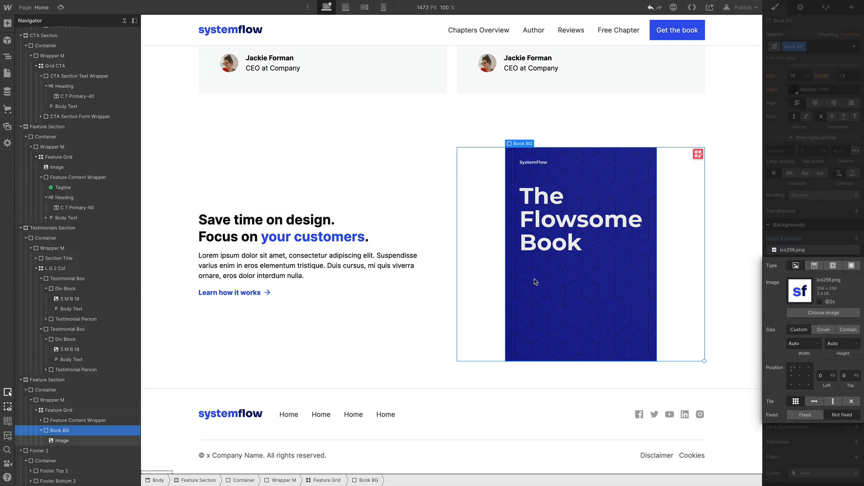
pyautogui.click(815, 314)
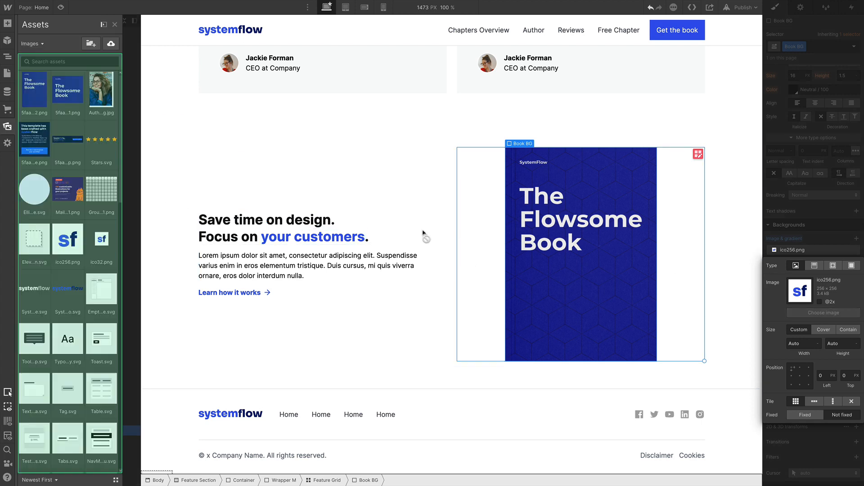
pyautogui.click(39, 190)
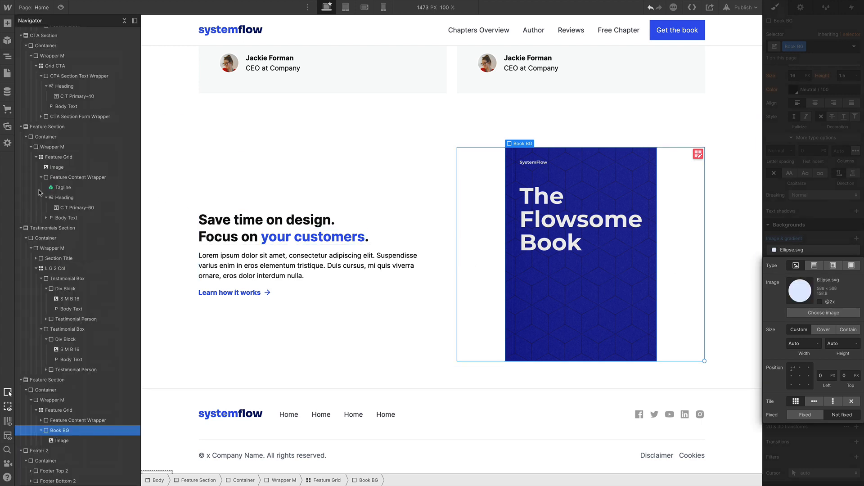
# Set the ellipse background to Contain, centred at 50% and untiled, and give Book BG equal left and right padding of about 68 px.
pyautogui.click(849, 330)
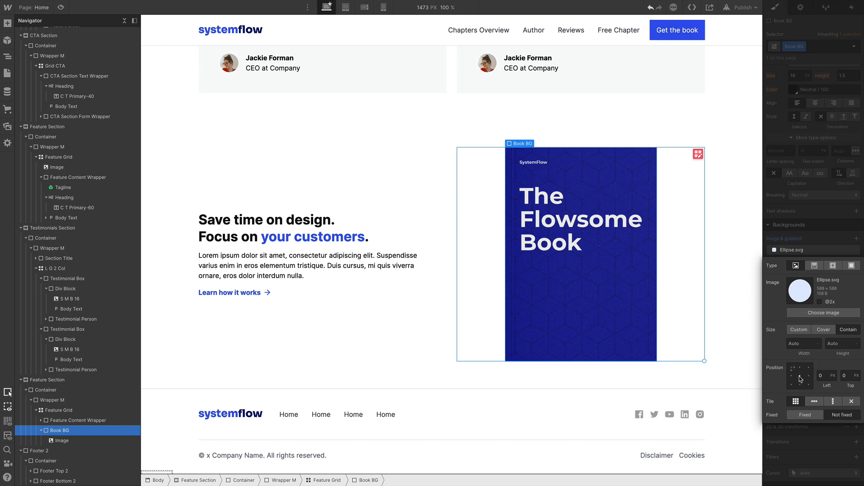
pyautogui.click(847, 399)
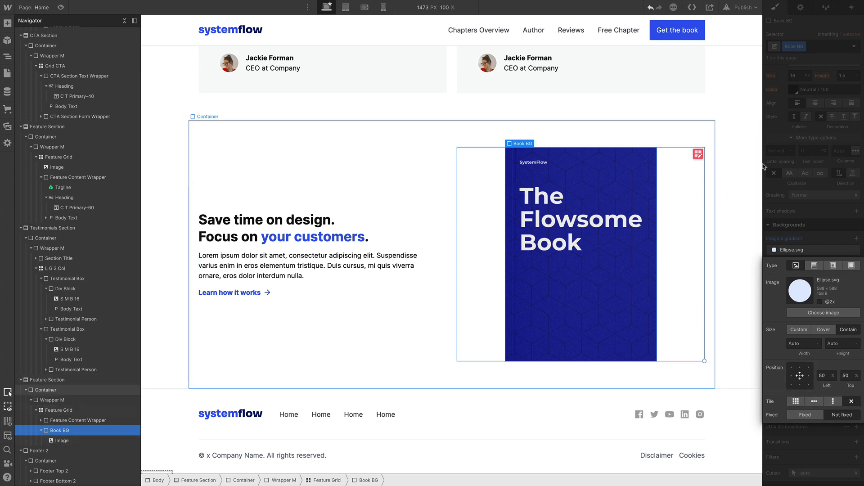
pyautogui.click(795, 197)
pyautogui.scroll(8, 797, 216)
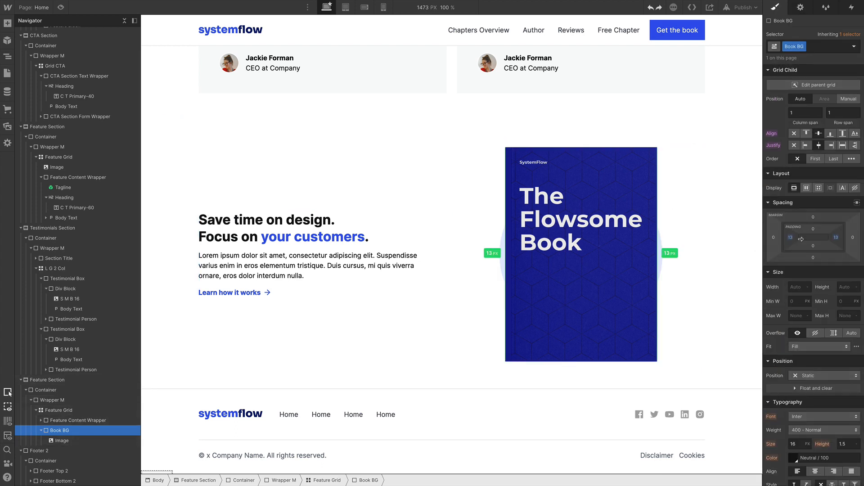
pyautogui.moveTo(801, 239); pyautogui.dragTo(819, 239)
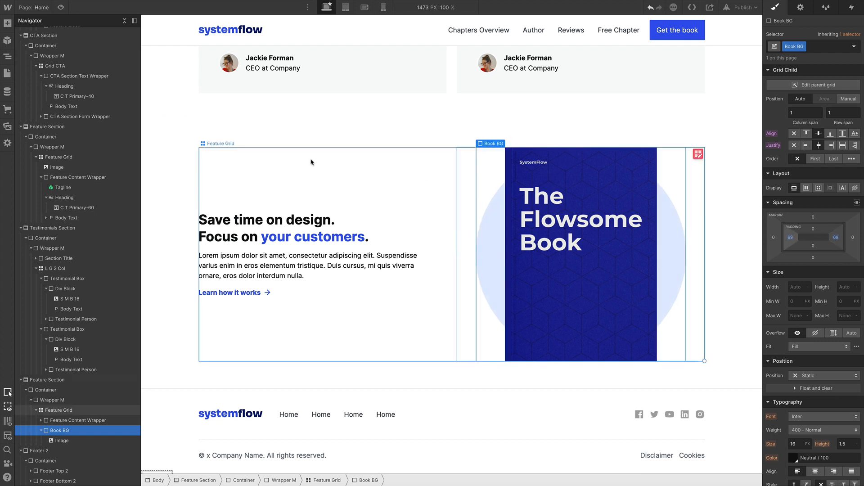
# Rename the class of the last Feature Section, which contains the book cover, to "Book CTA".
pyautogui.click(49, 378)
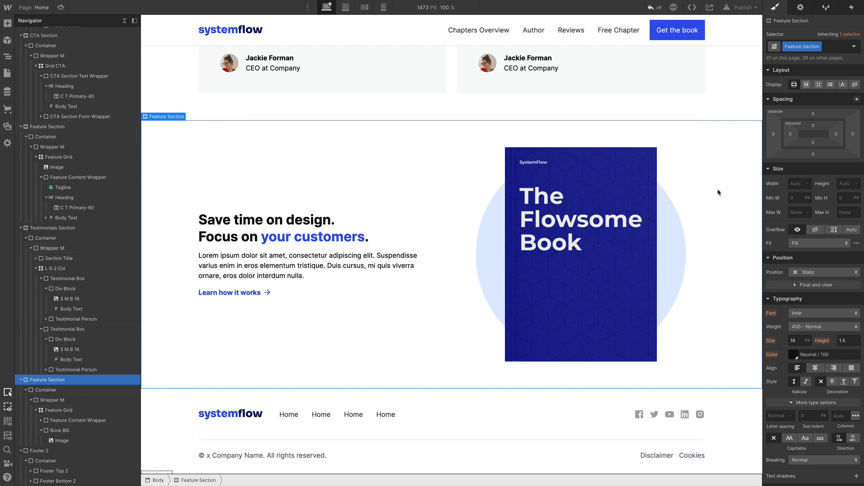
pyautogui.hotkey('ctrl', 'Return')
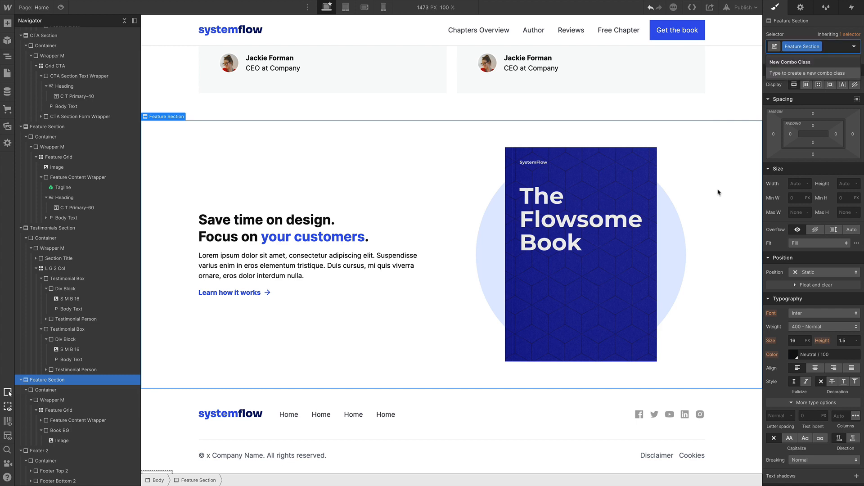
pyautogui.press('Escape')
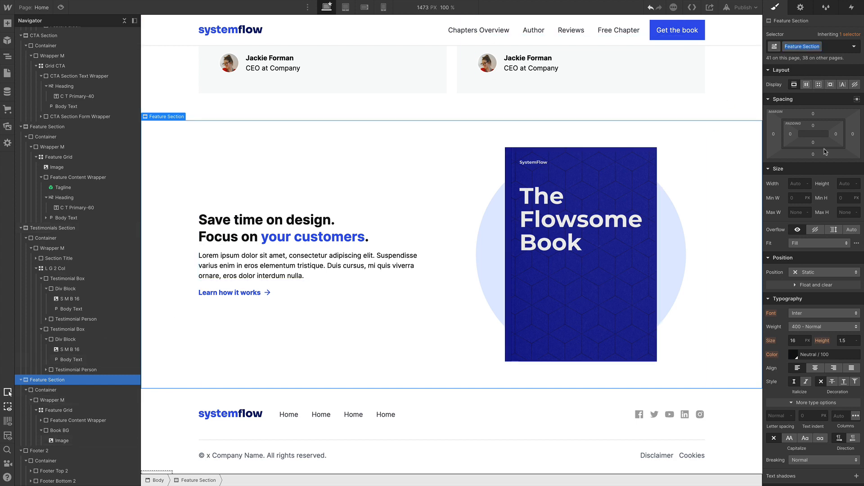
pyautogui.scroll(-5, 816, 283)
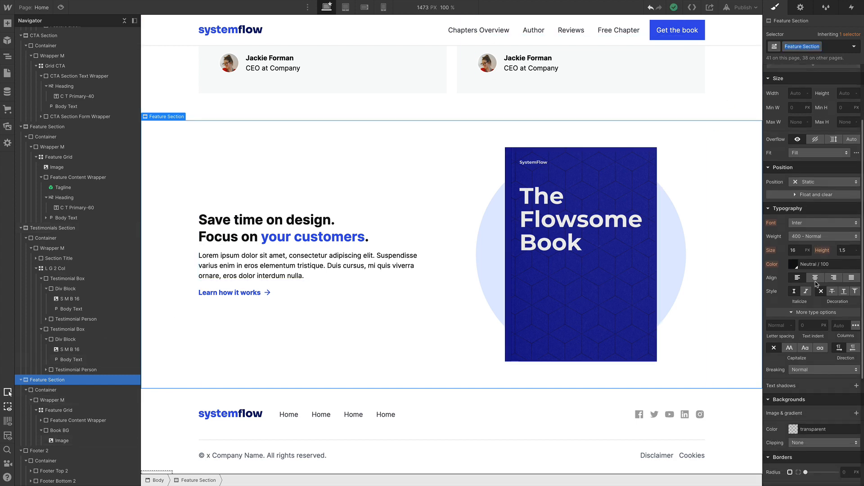
pyautogui.scroll(5, 816, 283)
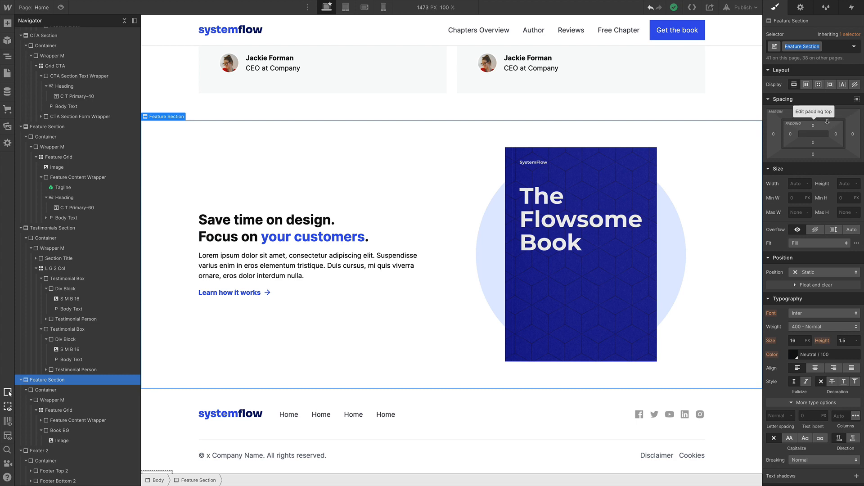
pyautogui.write('Book')
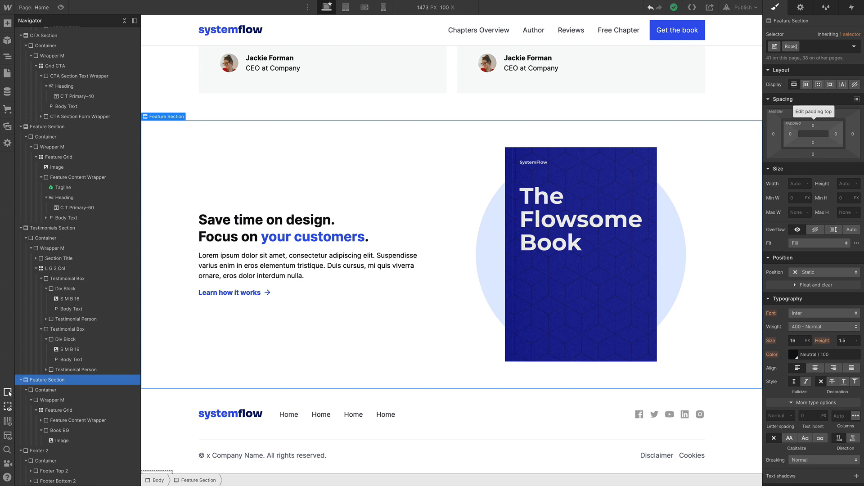
pyautogui.write(' CTA')
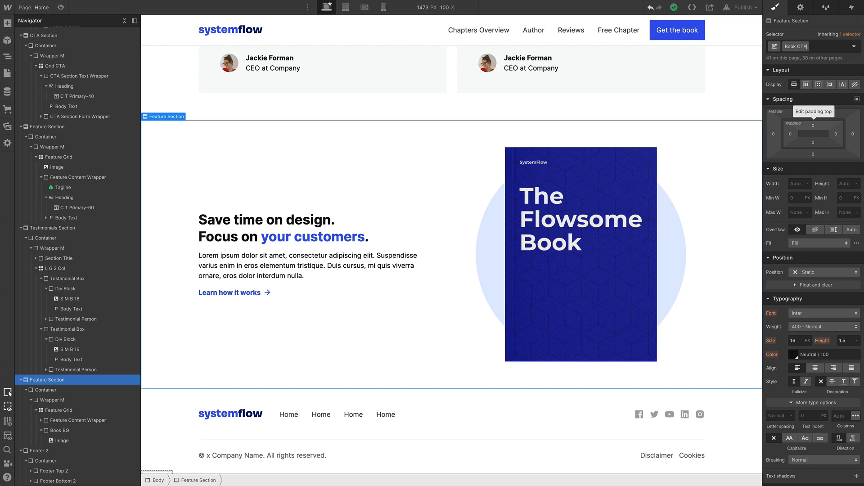
pyautogui.press('Return')
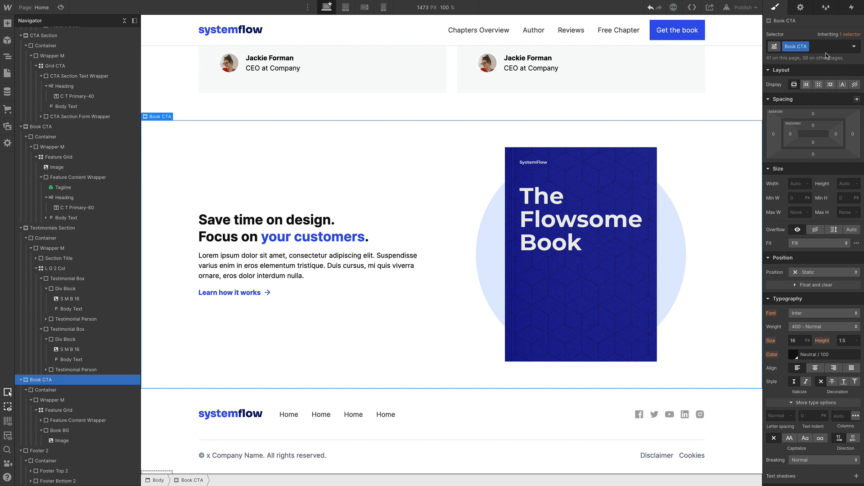
# Give the Book CTA section a very light blue background, using the primary swatch one shade lighter than Primary / 20.
pyautogui.scroll(-5, 824, 340)
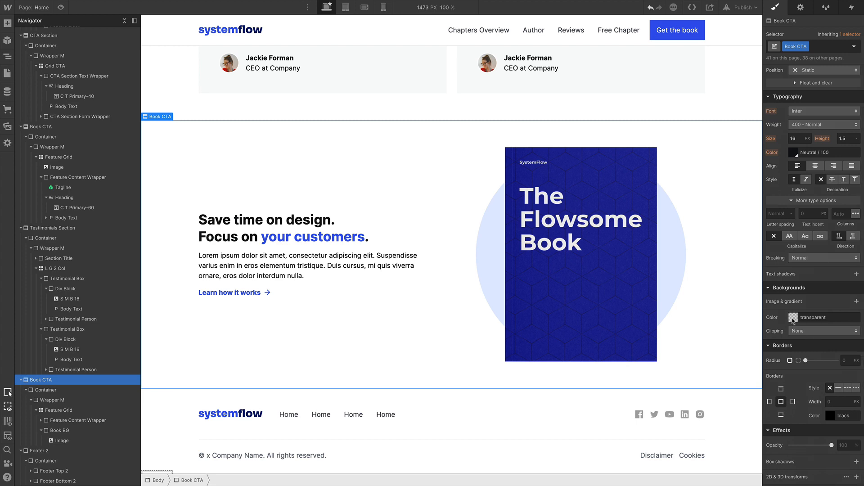
pyautogui.click(792, 318)
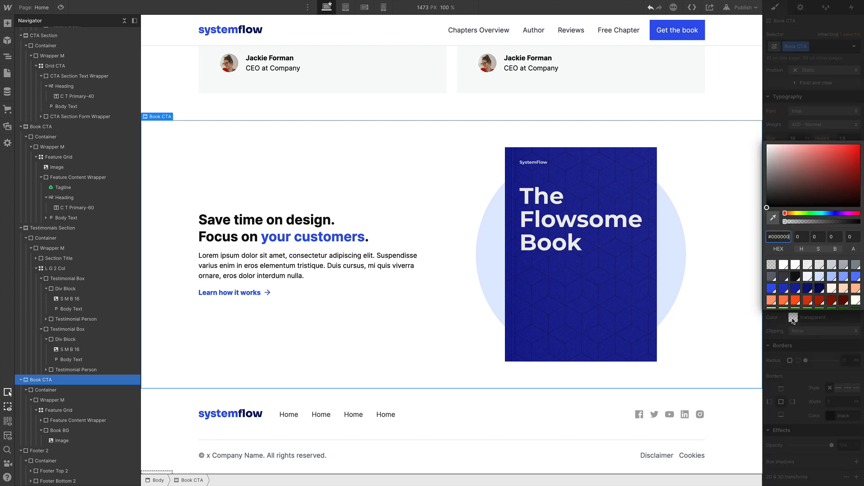
pyautogui.click(819, 277)
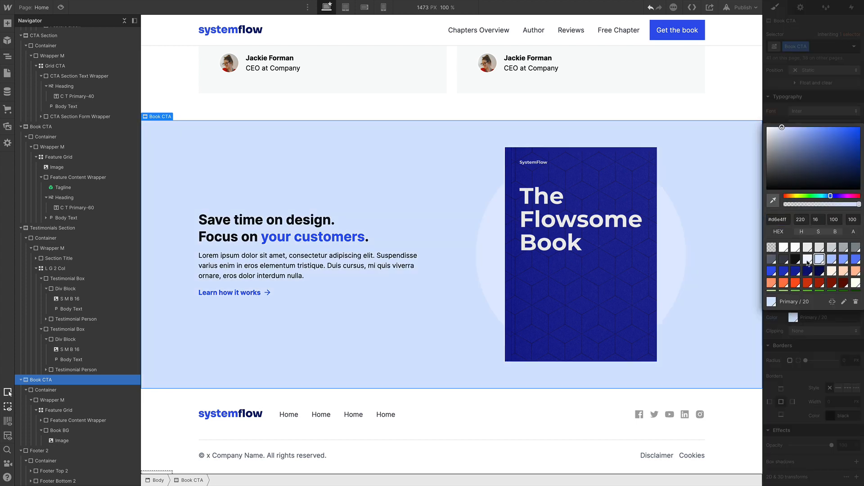
pyautogui.click(807, 260)
pyautogui.click(537, 112)
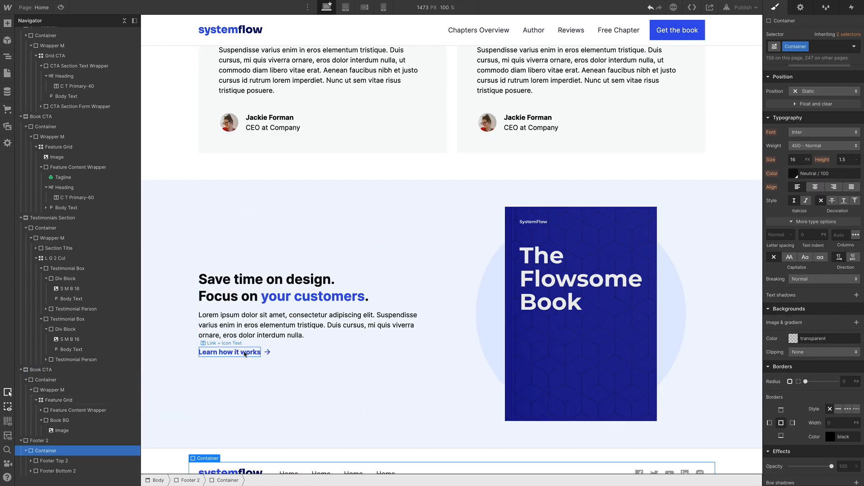
# Delete the whole "Learn how it works" Link + Icon element from the book section.
pyautogui.click(246, 354)
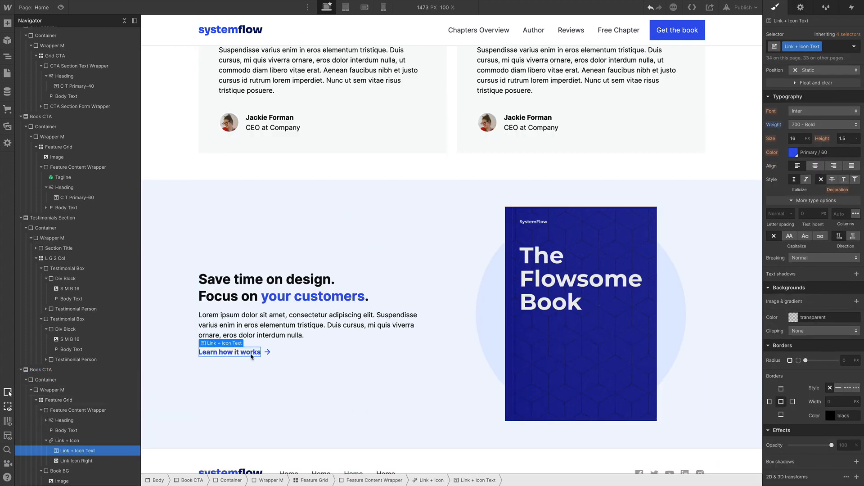
pyautogui.click(74, 441)
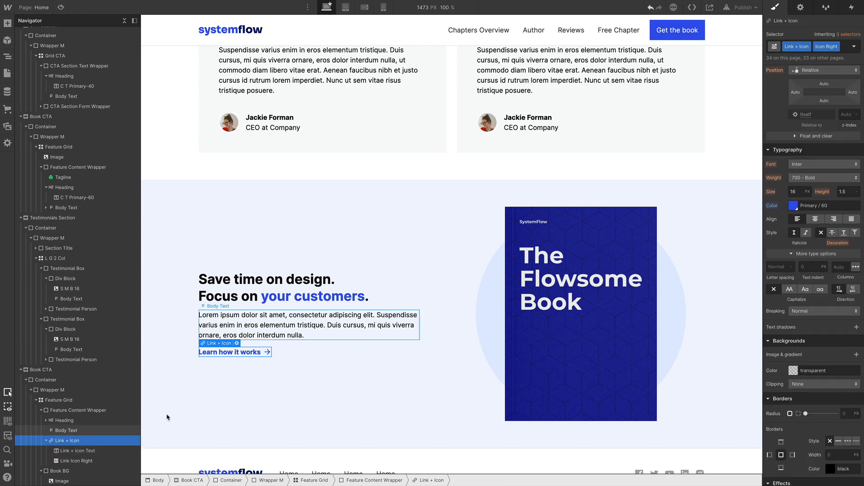
pyautogui.press('Delete')
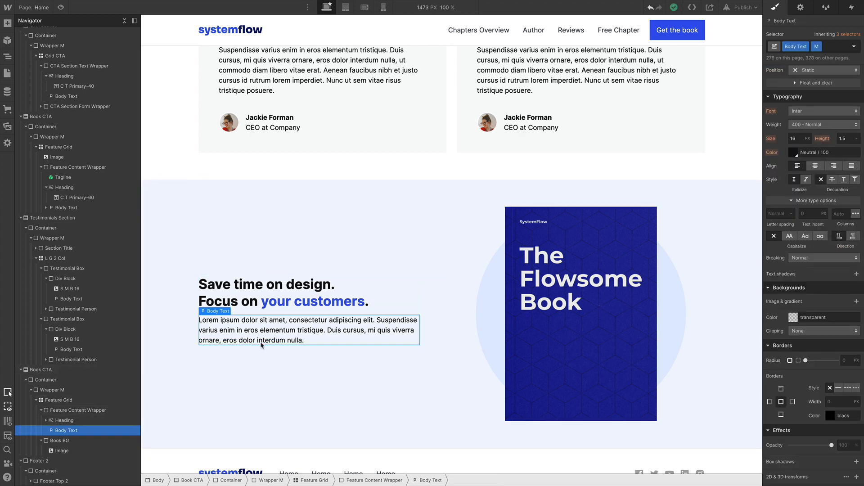
# Insert the Button / Medium / Primary / Icon Left symbol below the body text in the book section.
pyautogui.hotkey('ctrl', 'e')
pyautogui.write('but ')
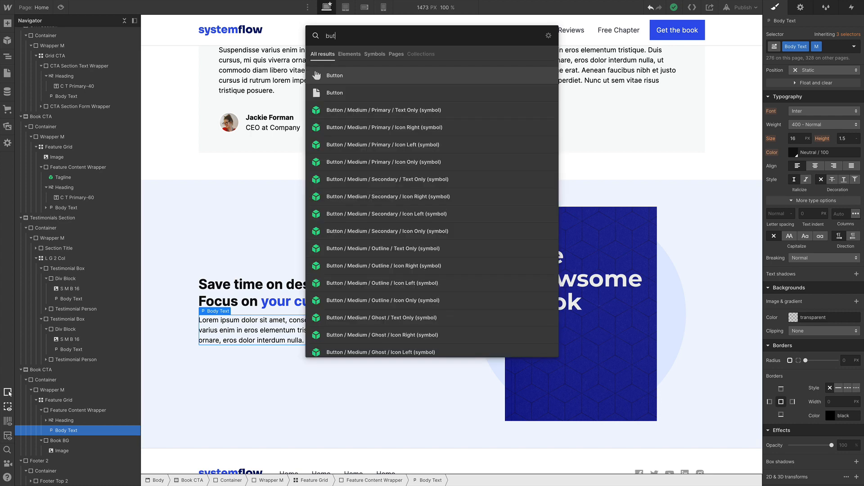
pyautogui.write('im')
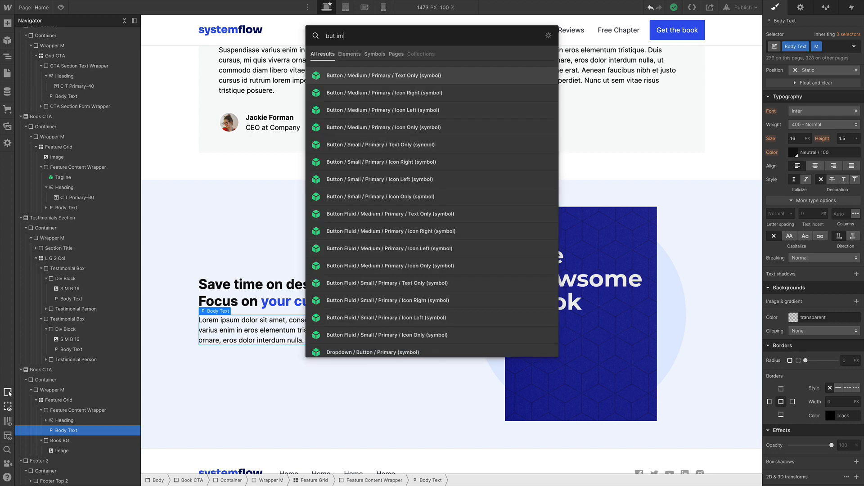
pyautogui.press('Down')
pyautogui.press('Down')
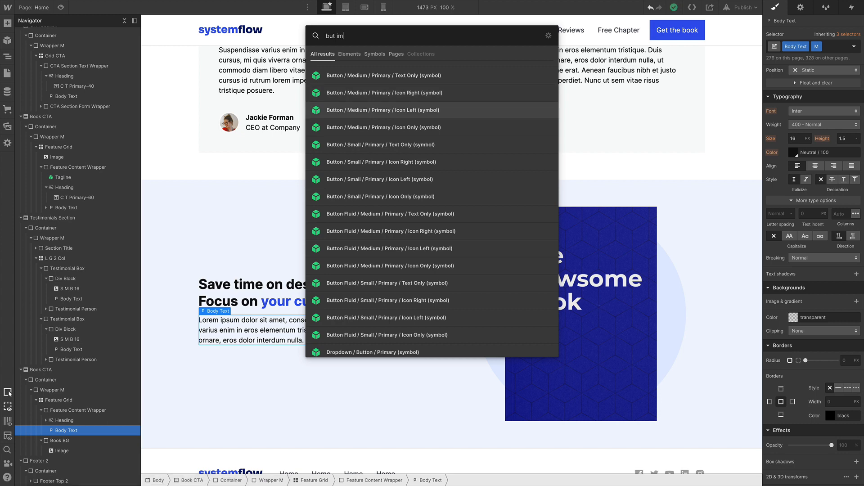
pyautogui.press('Return')
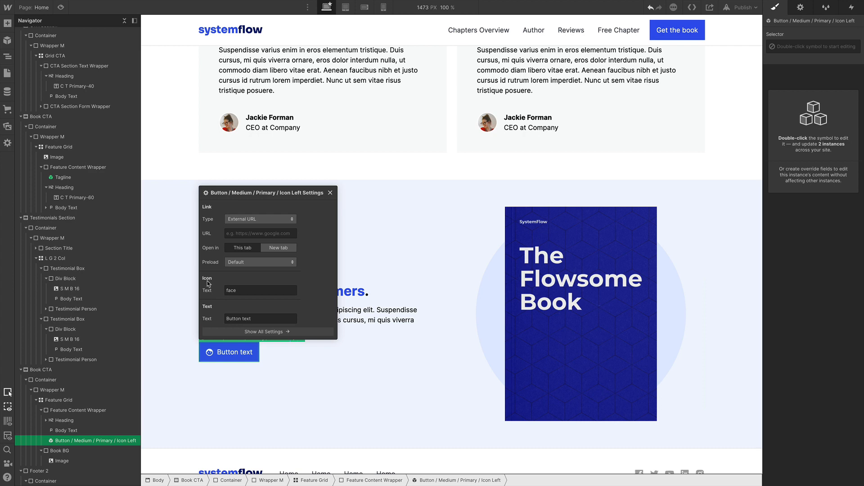
# Set the new button's icon text to "verified".
pyautogui.doubleClick(227, 291)
pyautogui.write('verified')
pyautogui.click(374, 408)
pyautogui.scroll(-1, 440, 293)
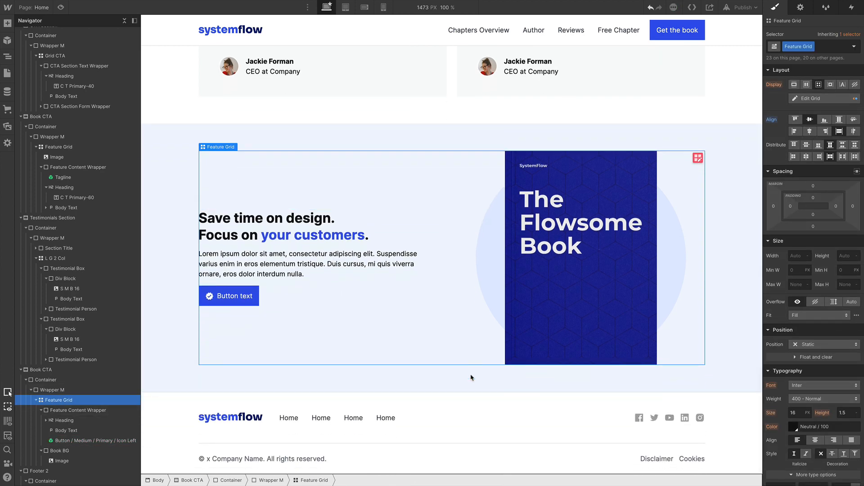
# Switch the page to the tablet breakpoint and review its sections from the hero down to the portrait image.
pyautogui.scroll(10, 461, 403)
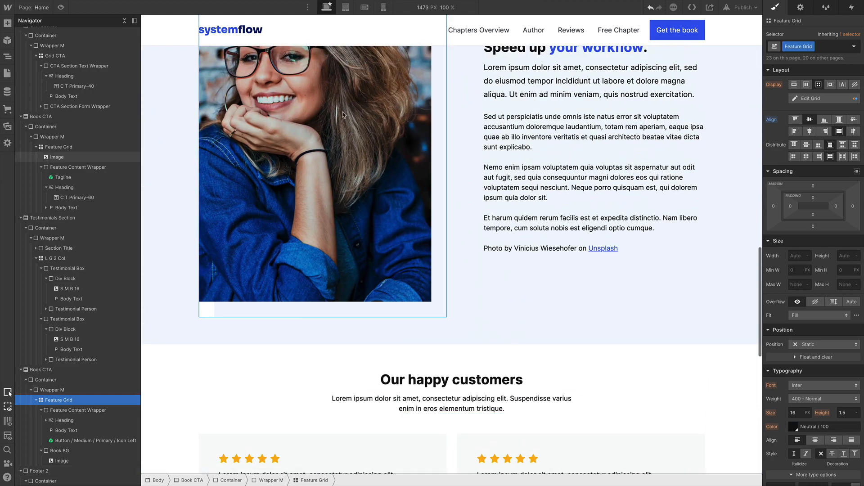
pyautogui.click(342, 115)
pyautogui.scroll(20, 335, 157)
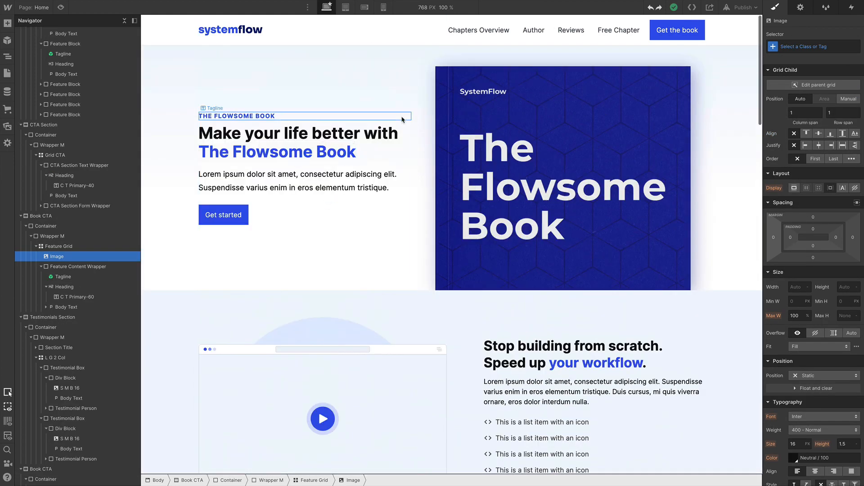
pyautogui.click(346, 7)
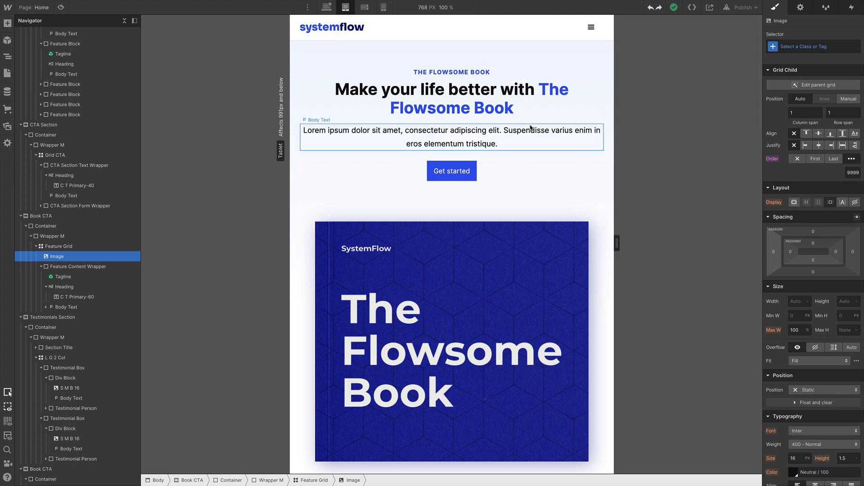
pyautogui.scroll(-20, 530, 128)
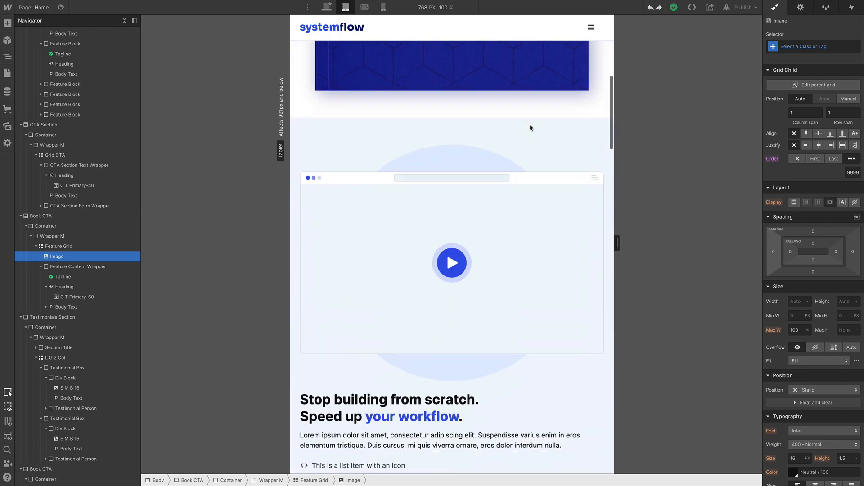
pyautogui.scroll(-3, 530, 128)
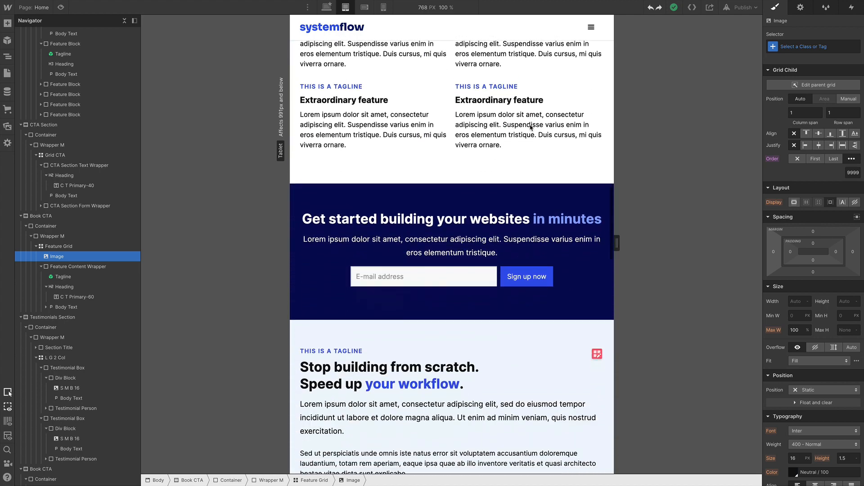
pyautogui.scroll(3, 382, 125)
pyautogui.scroll(-13, 382, 125)
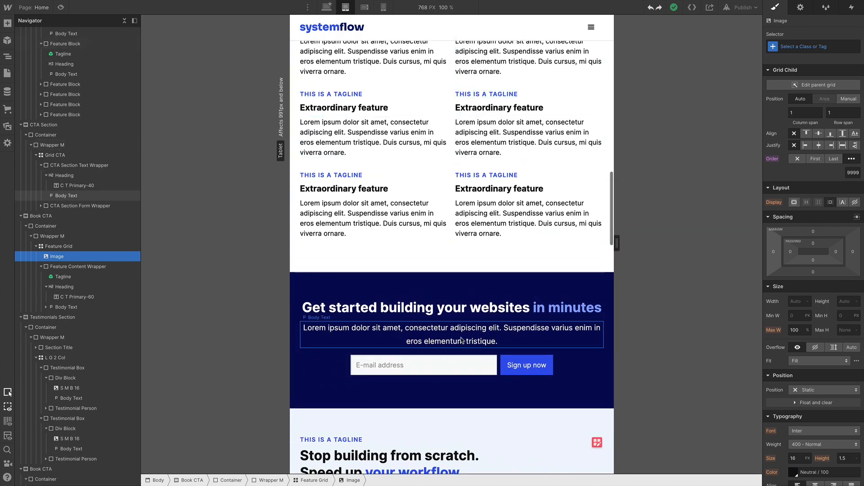
pyautogui.scroll(2, 461, 340)
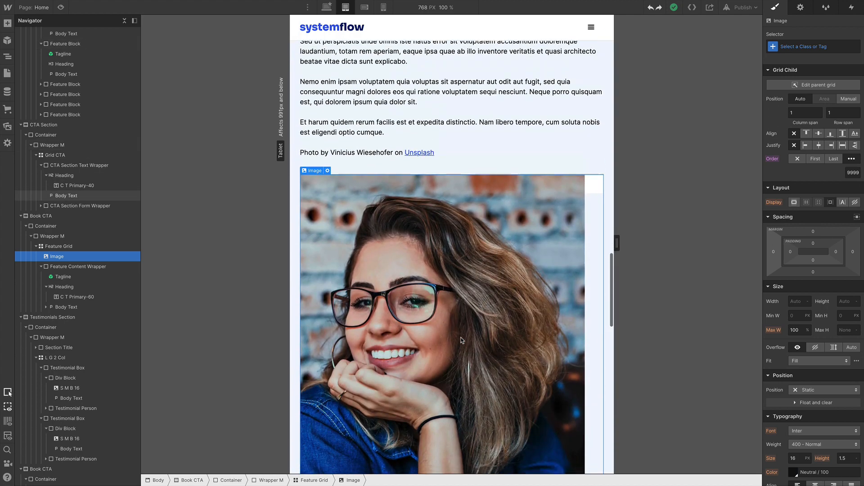
pyautogui.scroll(-1, 477, 302)
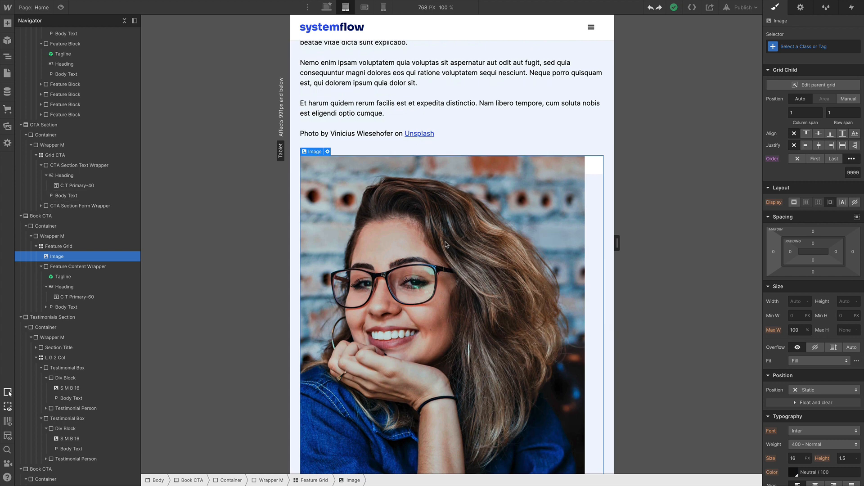
pyautogui.scroll(5, 446, 245)
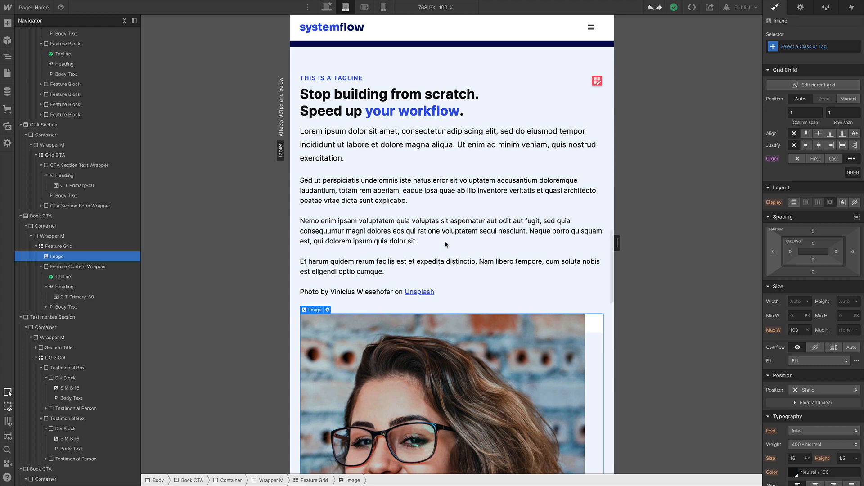
# Try adding a second 1fr column to the portrait section's Feature Grid at the tablet breakpoint.
pyautogui.click(595, 80)
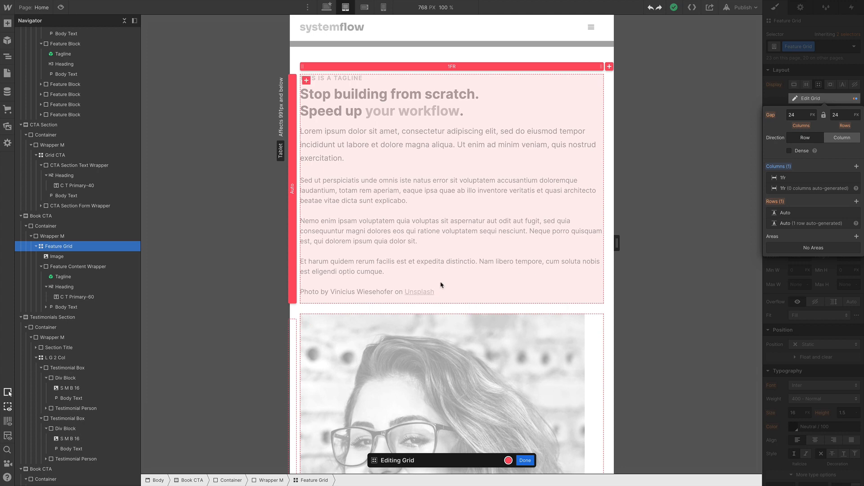
pyautogui.click(609, 67)
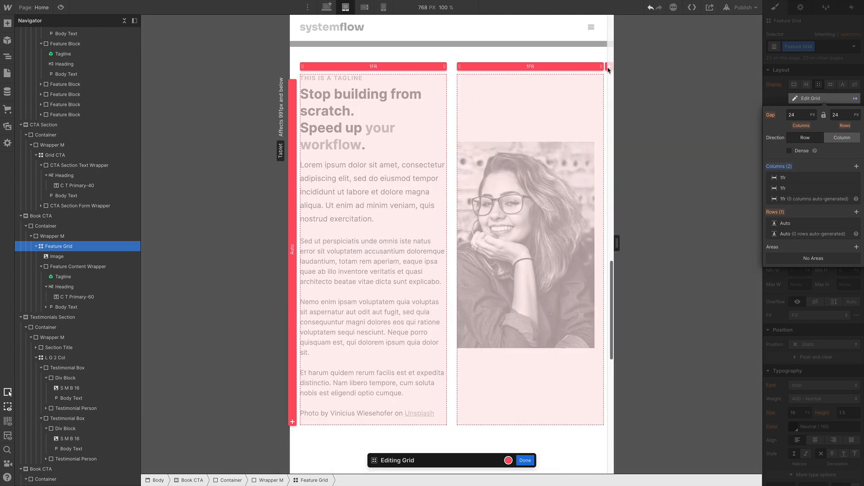
pyautogui.hotkey('ctrl', 'z')
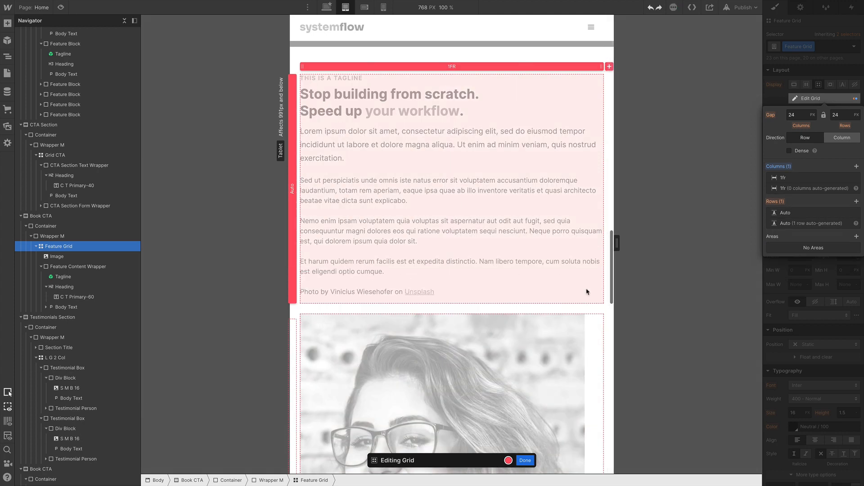
pyautogui.press('Escape')
# Examine the portrait image and the sections around it at the tablet breakpoint.
pyautogui.scroll(-5, 459, 258)
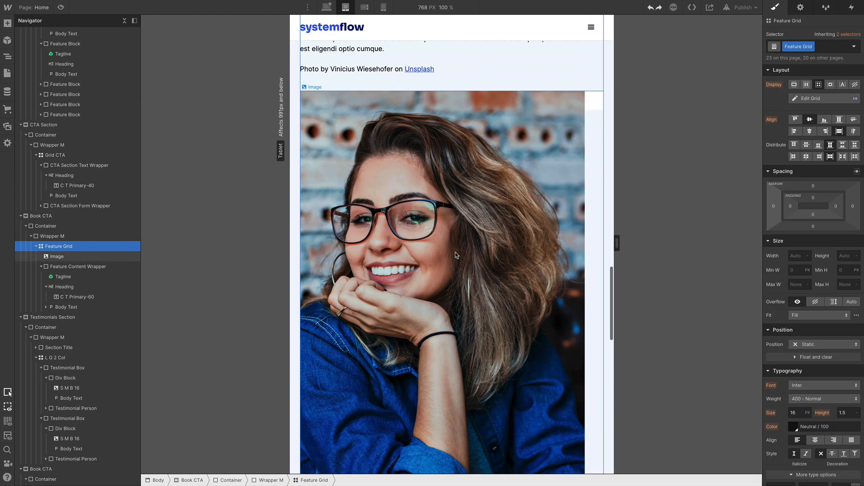
pyautogui.click(455, 253)
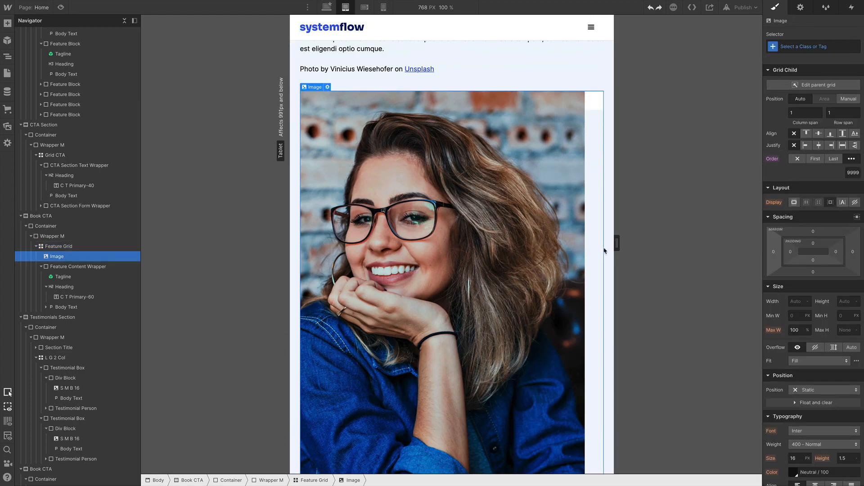
pyautogui.scroll(-6, 508, 246)
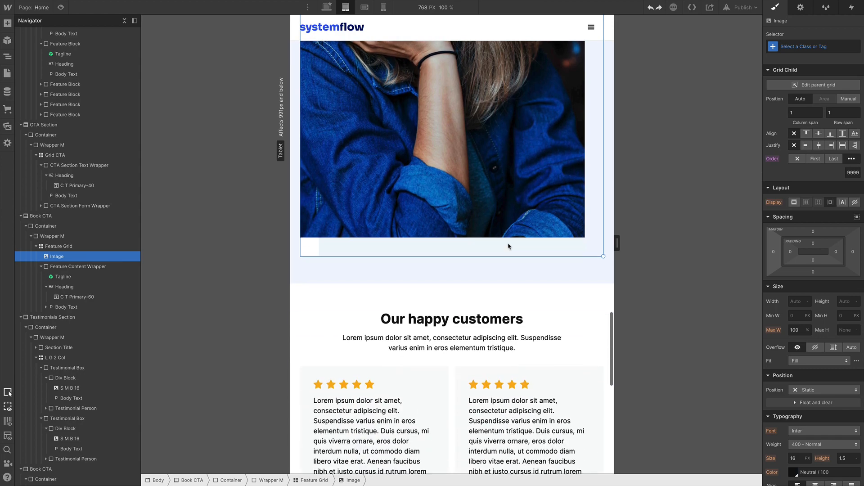
pyautogui.scroll(13, 509, 247)
pyautogui.scroll(10, 509, 246)
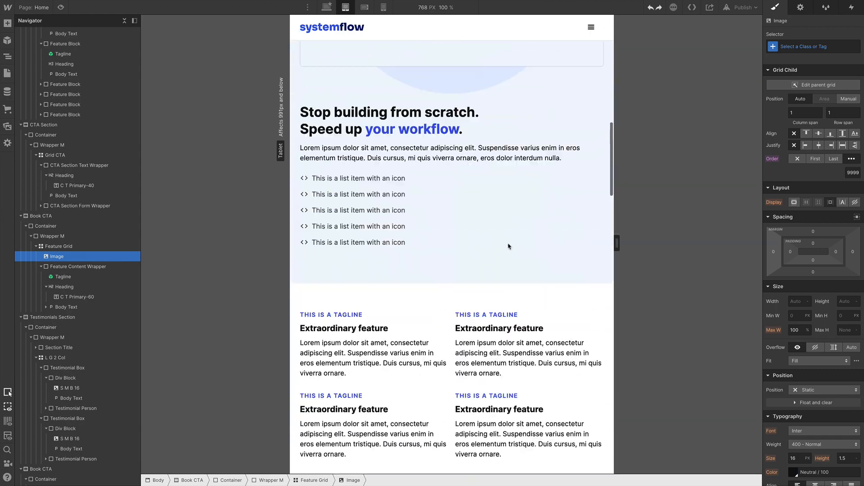
# Switch to the Systemflow style guide's Typography page and examine its text alignment classes.
pyautogui.click(404, 219)
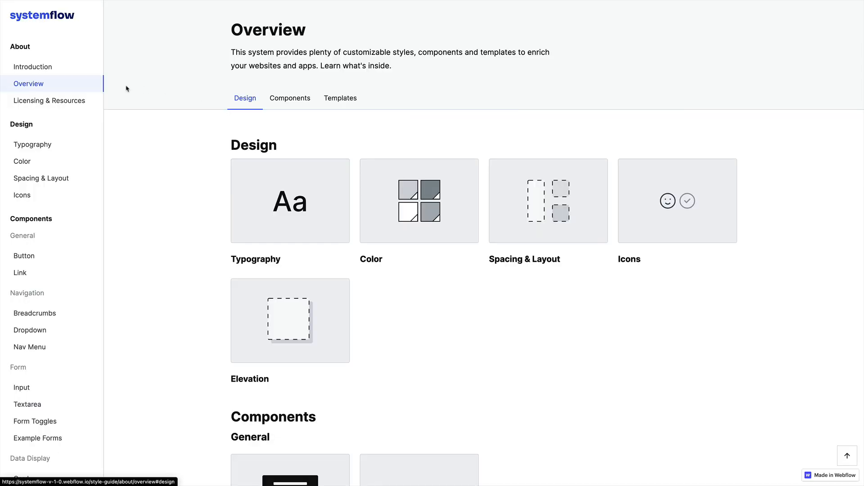
pyautogui.click(42, 144)
pyautogui.scroll(-12, 528, 161)
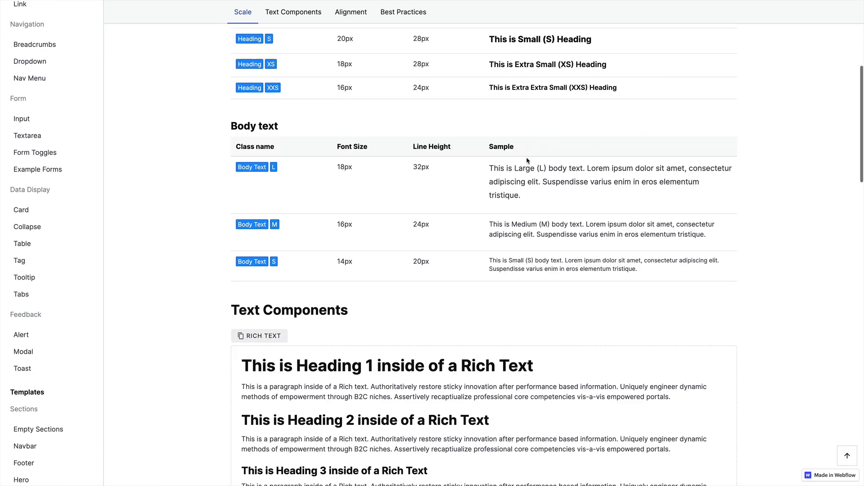
pyautogui.scroll(-15, 528, 160)
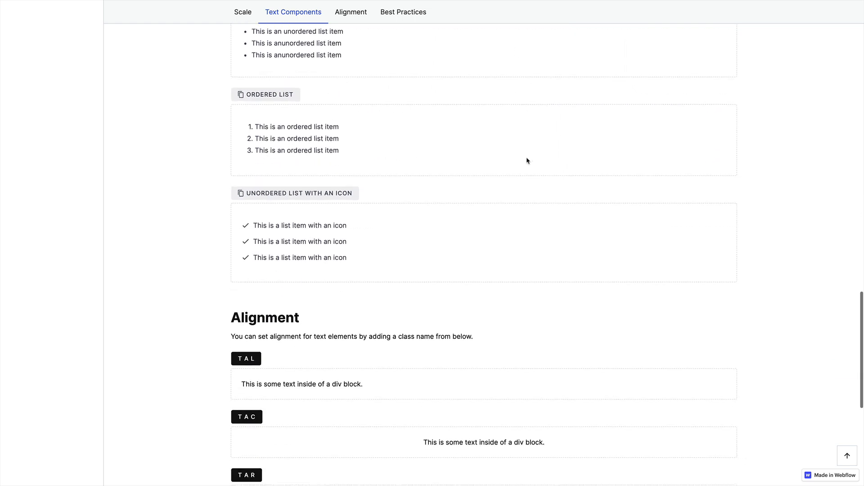
pyautogui.scroll(-1, 528, 161)
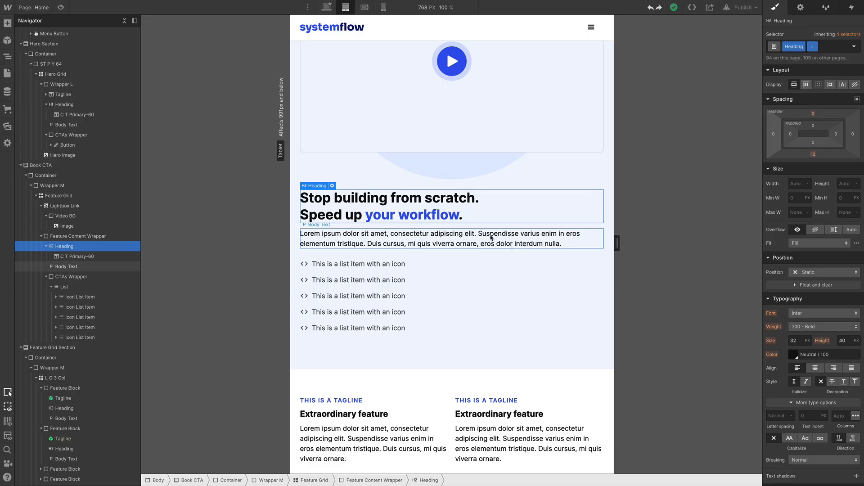
# Add the combo class T A C to the body text under the video section's heading at the tablet breakpoint.
pyautogui.click(491, 238)
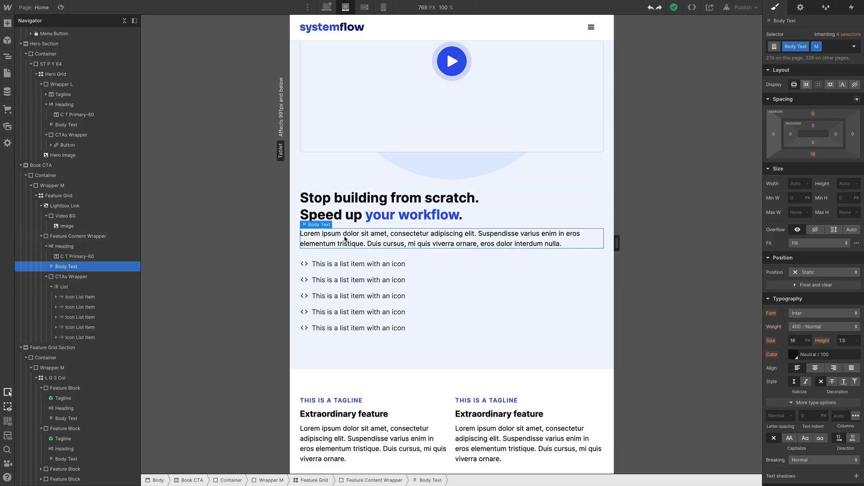
pyautogui.scroll(1, 583, 261)
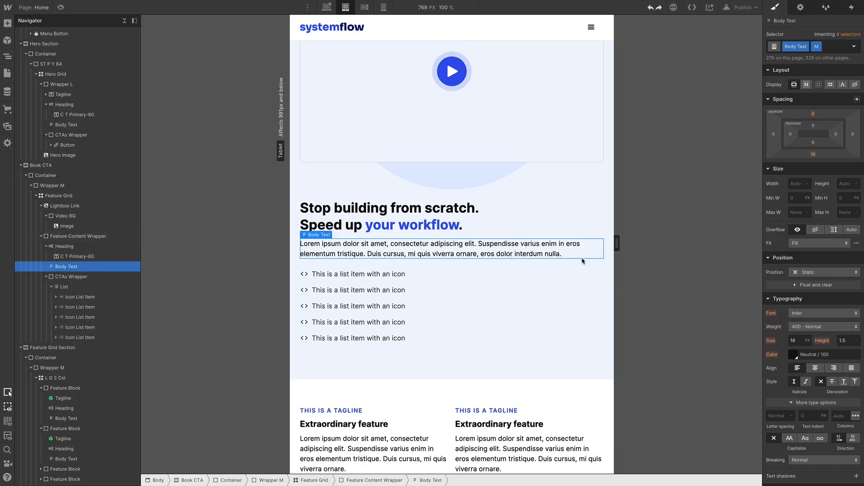
pyautogui.hotkey('ctrl', 'Return')
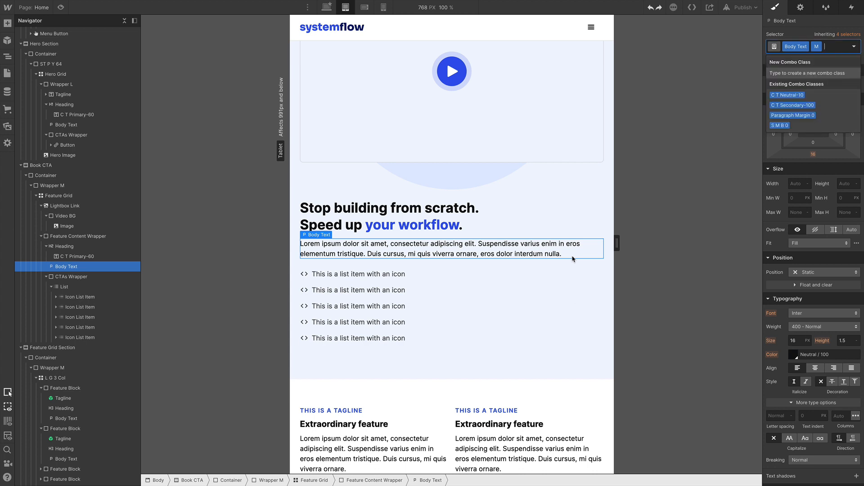
pyautogui.write('T')
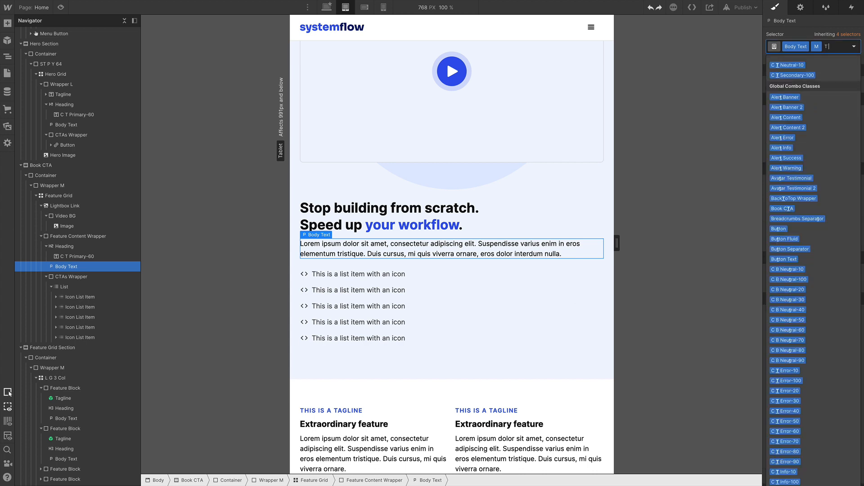
pyautogui.write(' A C')
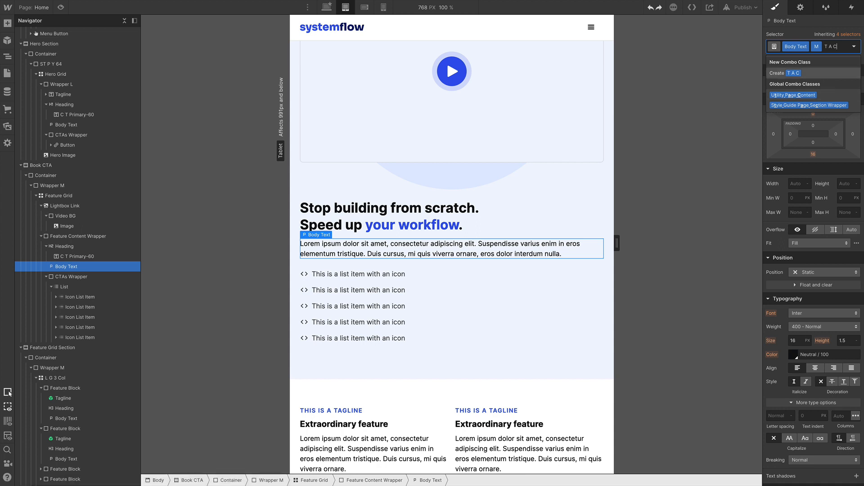
pyautogui.press('Return')
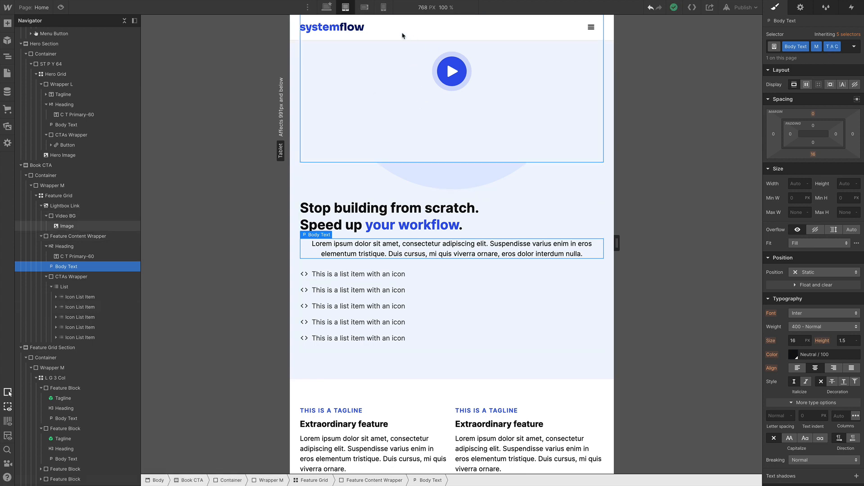
# Switch to the desktop breakpoint and remove the T A C class from the video section's body text.
pyautogui.click(326, 8)
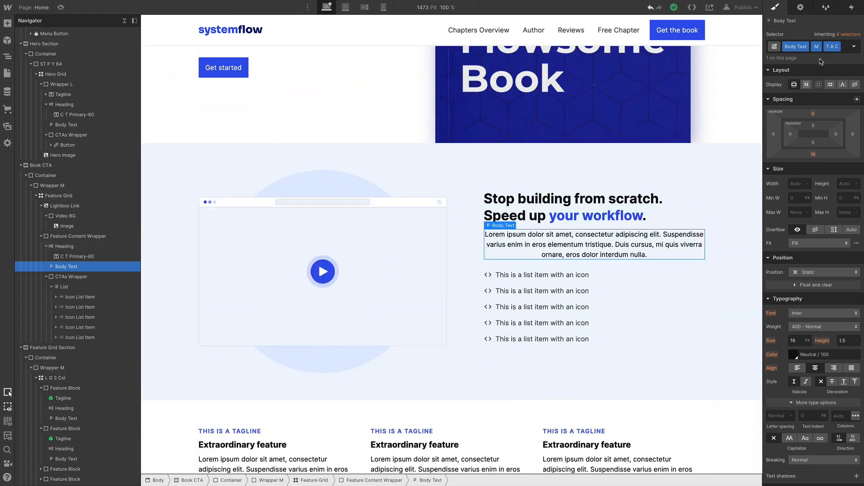
pyautogui.click(838, 47)
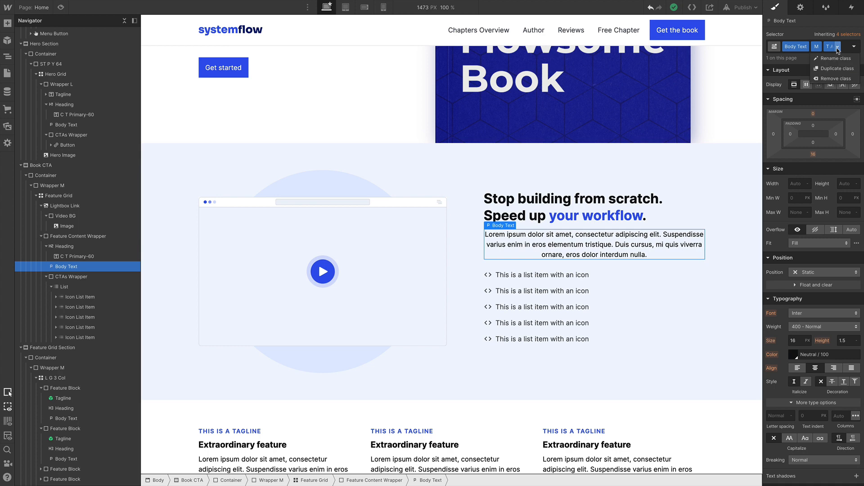
pyautogui.click(837, 78)
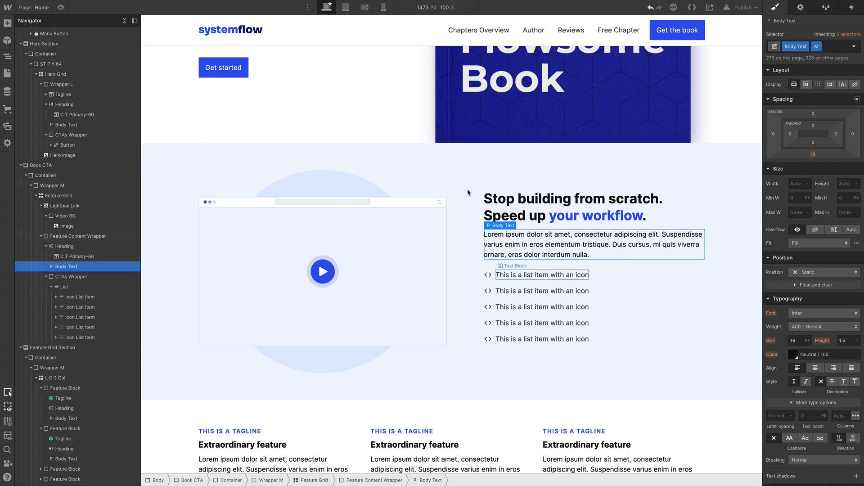
# At the tablet breakpoint, add the combo class Extra Class to the video section's body text and center its alignment.
pyautogui.click(345, 8)
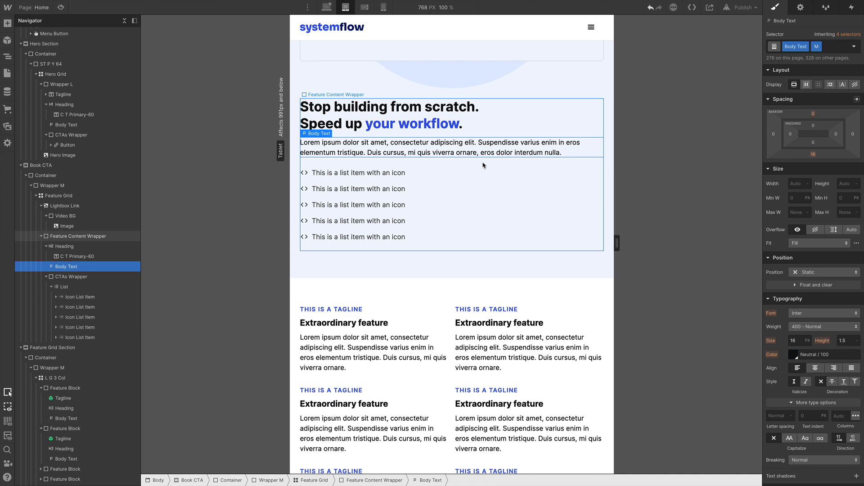
pyautogui.hotkey('ctrl', 'Return')
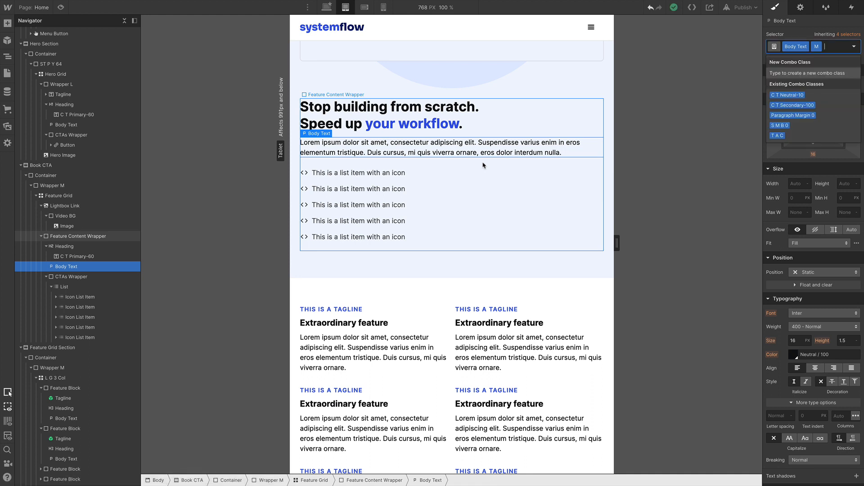
pyautogui.write('Extra')
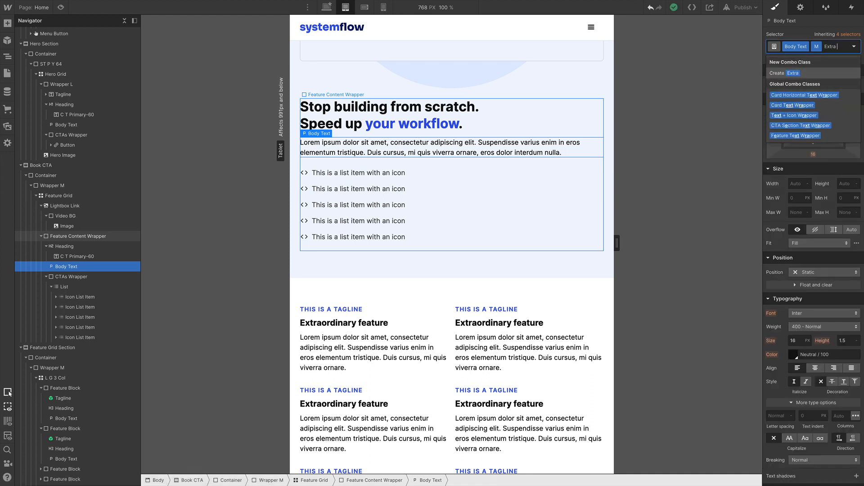
pyautogui.write(' Class')
pyautogui.press('Return')
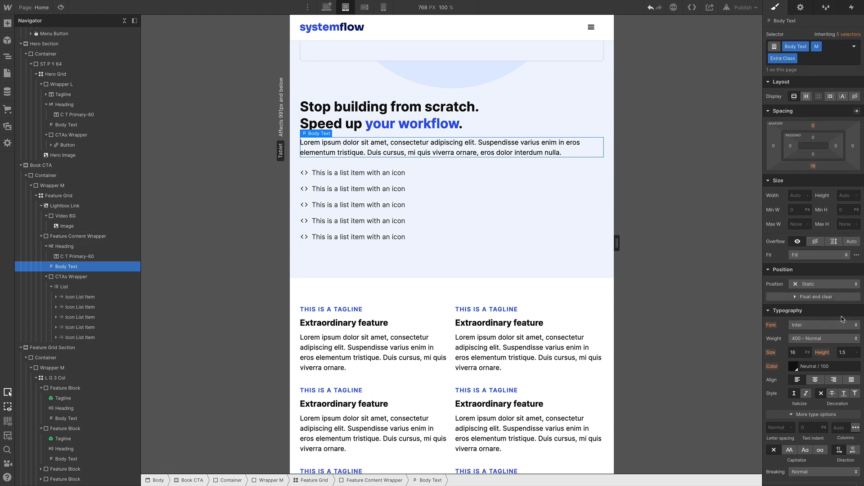
pyautogui.click(817, 381)
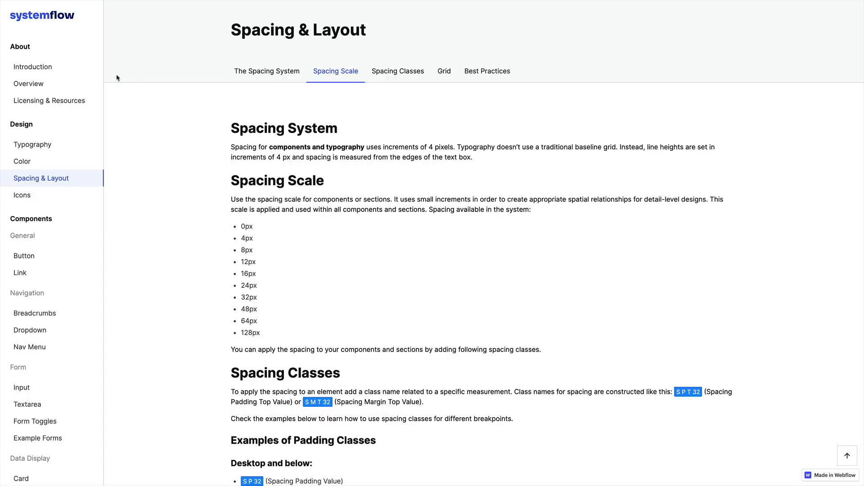
# Open the style guide's Spacing & Layout page and examine the padding classes for each breakpoint.
pyautogui.click(43, 179)
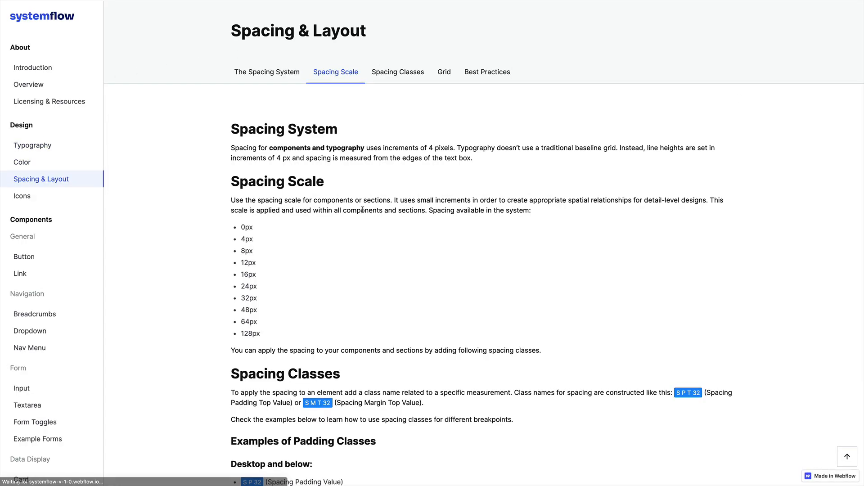
pyautogui.scroll(-5, 362, 210)
pyautogui.scroll(-3, 362, 209)
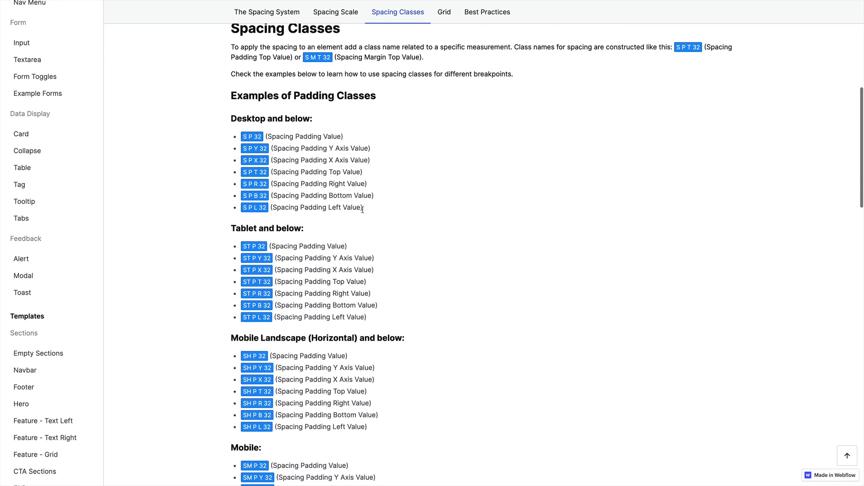
pyautogui.scroll(-3, 362, 212)
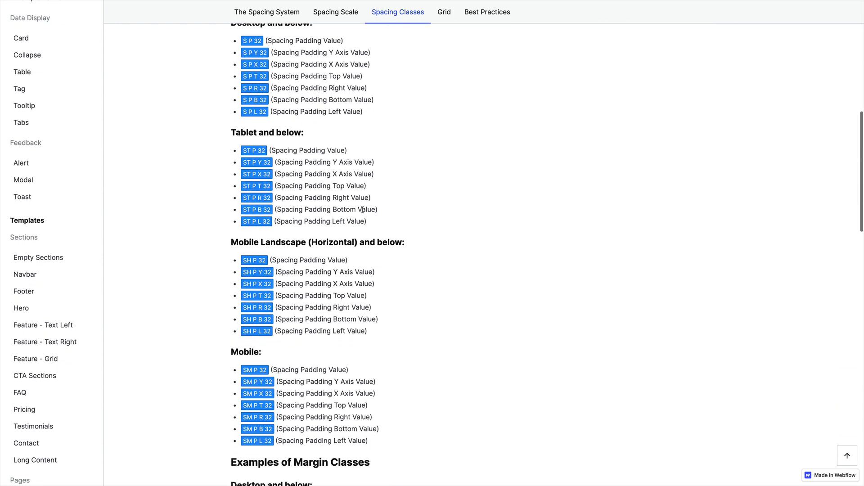
pyautogui.scroll(1, 449, 49)
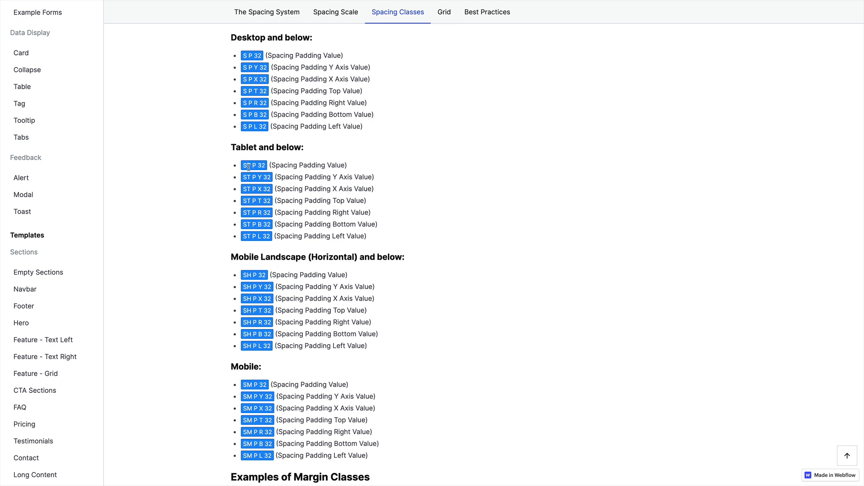
pyautogui.scroll(10, 349, 190)
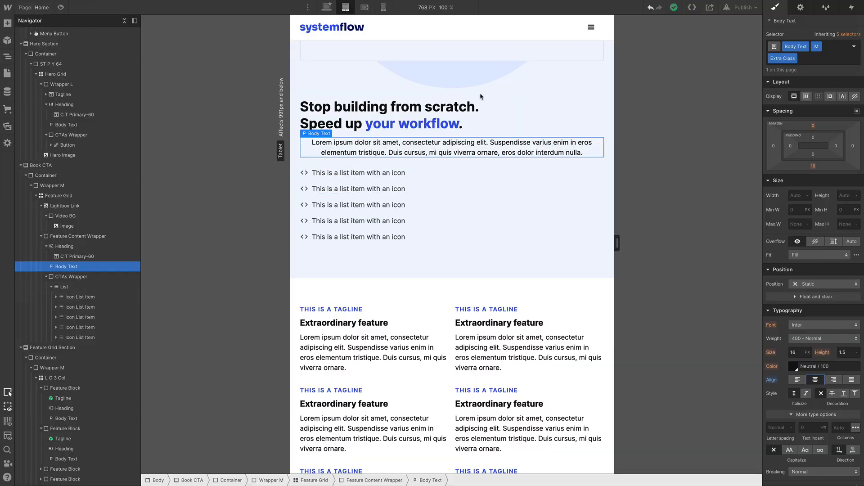
# Return to the desktop breakpoint and check the body text alignment in the video and hero sections.
pyautogui.hotkey('shift', '1')
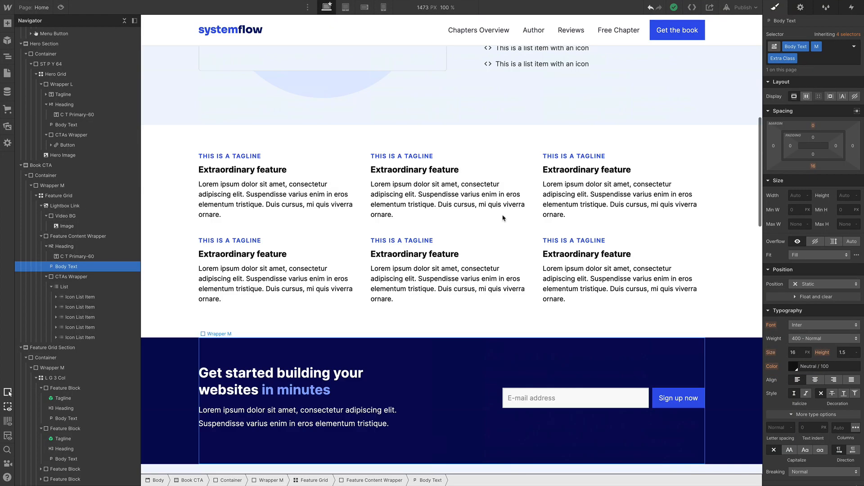
pyautogui.scroll(9, 503, 218)
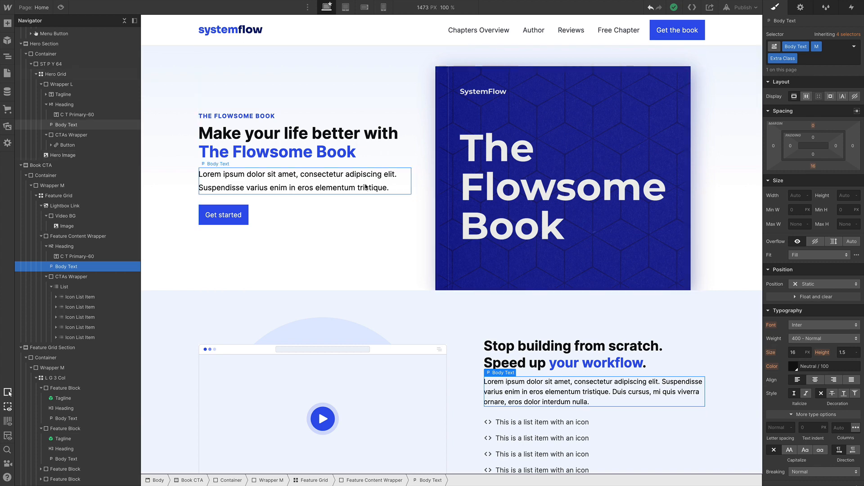
pyautogui.click(544, 193)
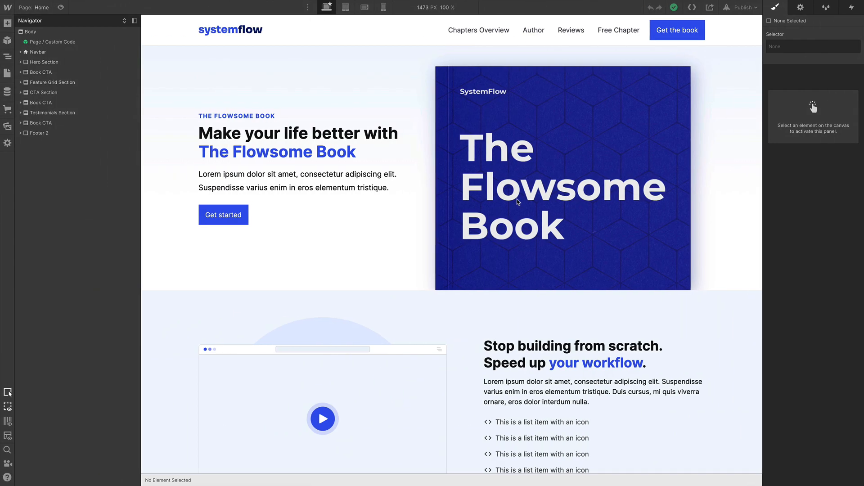
# Open the Ebook project's font settings and delete Inter from the added Google Fonts.
pyautogui.moveTo(9, 10)
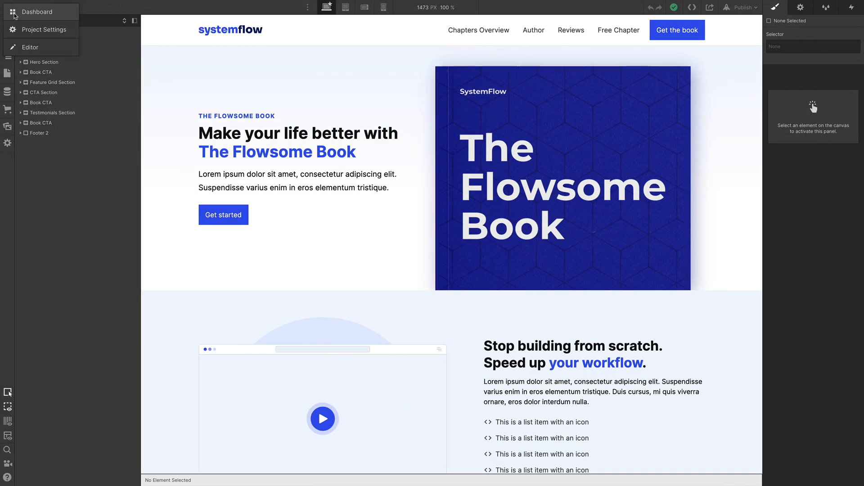
pyautogui.click(33, 30)
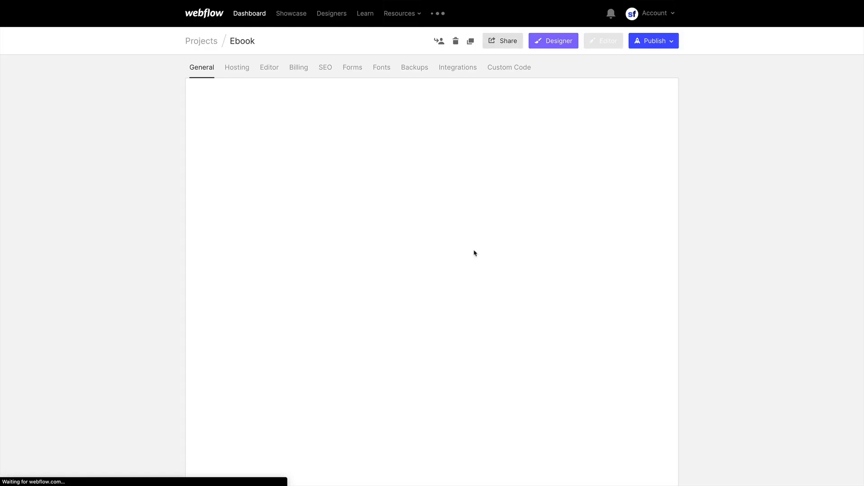
pyautogui.click(375, 69)
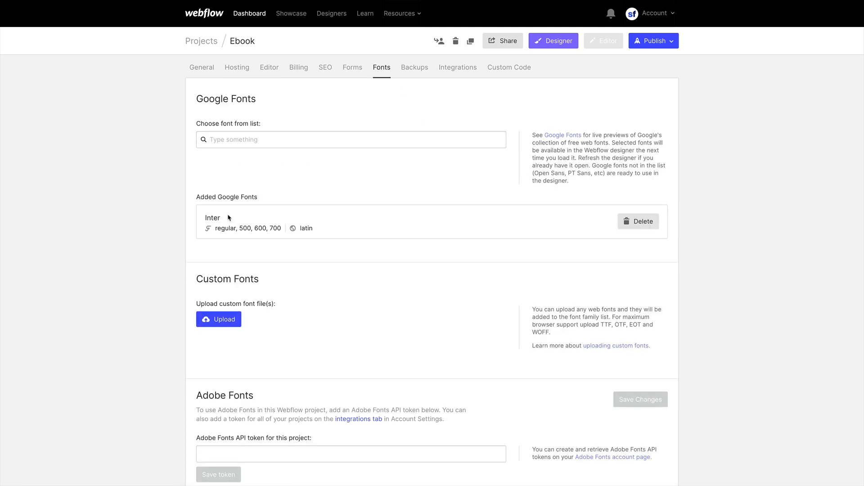
pyautogui.click(641, 224)
# Add the Google font Lora to the project with the Regular and 600 variants and the latin script.
pyautogui.click(233, 142)
pyautogui.write('lory')
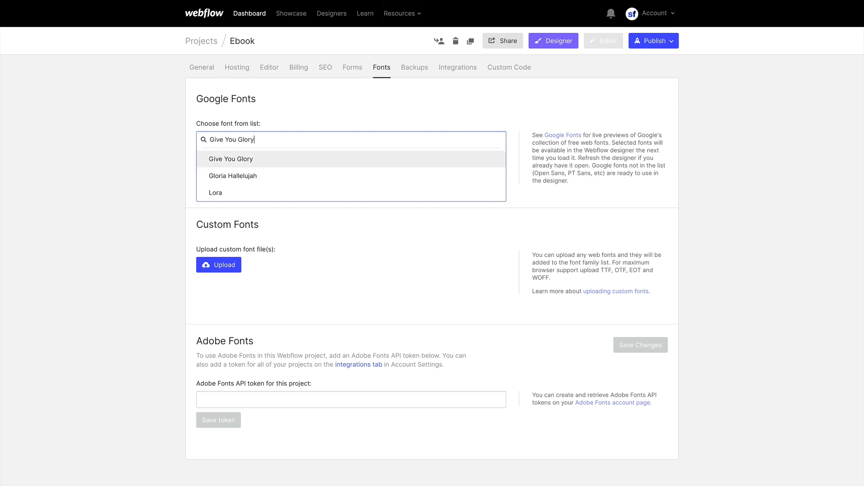
pyautogui.click(207, 191)
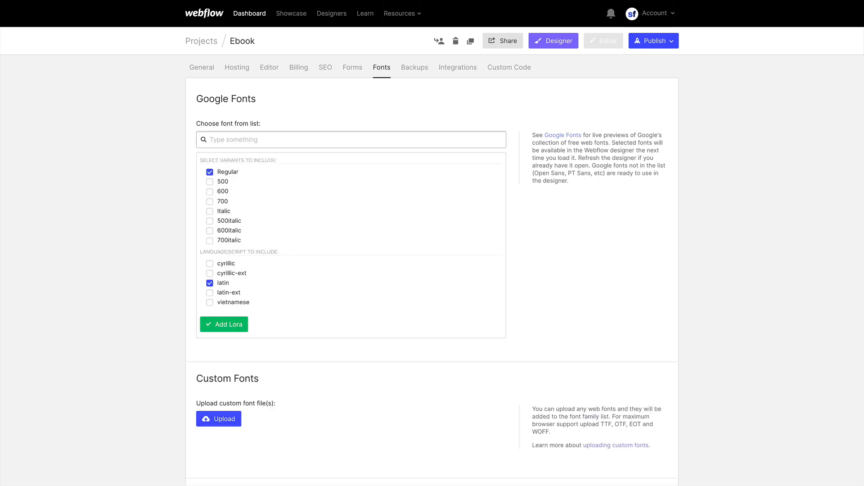
pyautogui.click(210, 174)
pyautogui.click(210, 192)
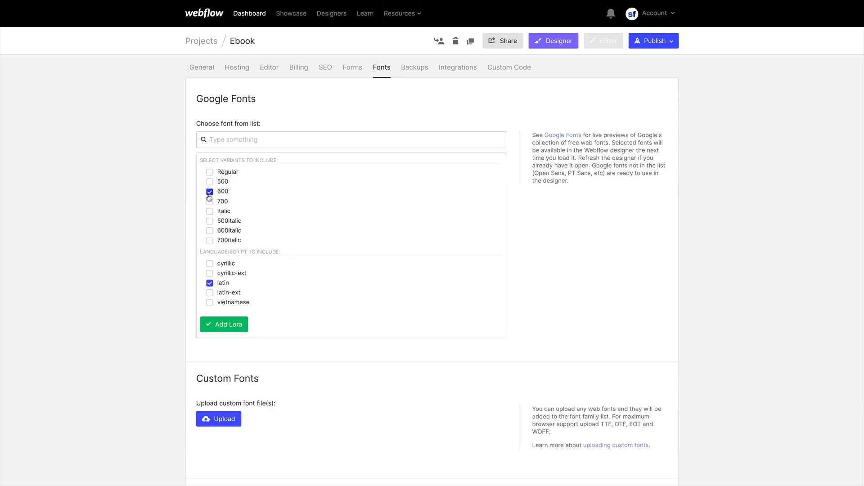
pyautogui.click(225, 330)
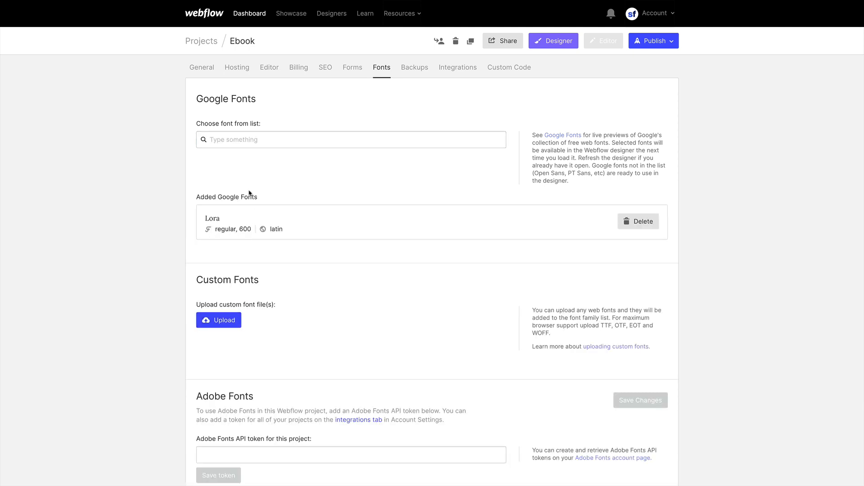
# Add the Google font Epilogue to the project with the Regular, 500 and 600 variants.
pyautogui.click(243, 141)
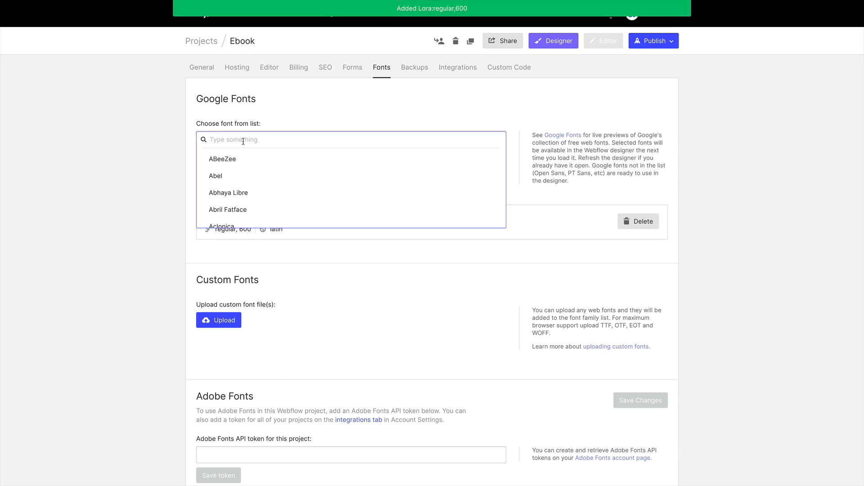
pyautogui.write('Epilogue')
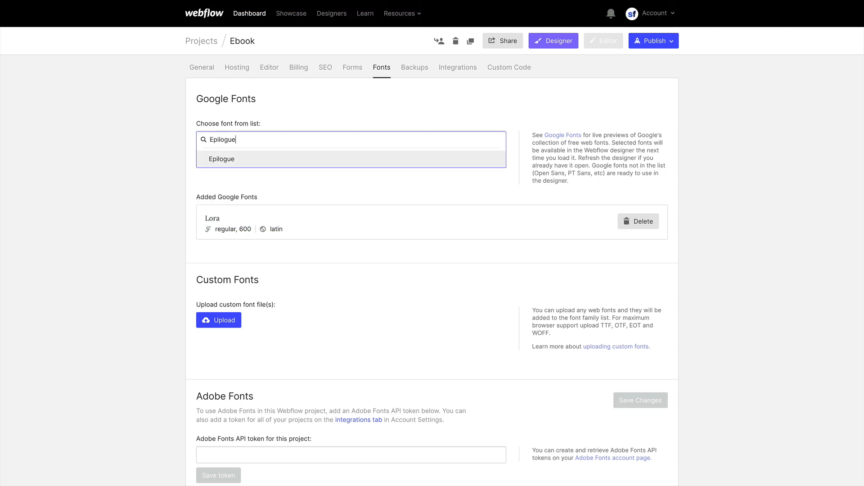
pyautogui.press('Return')
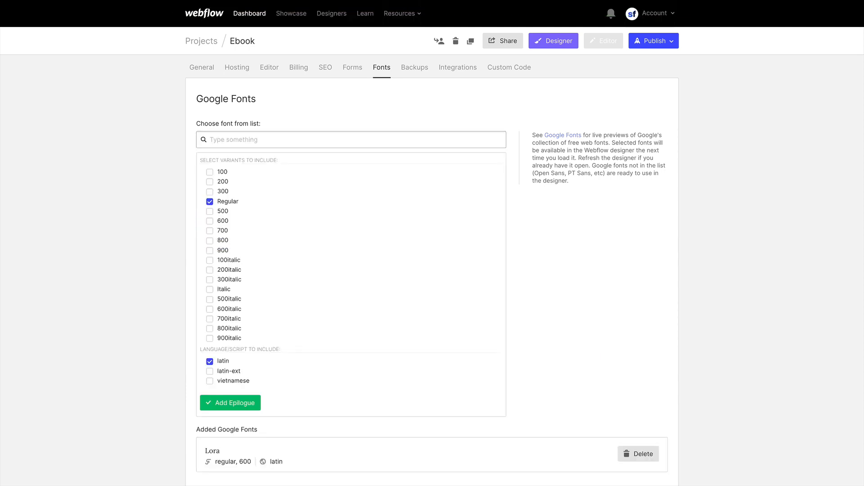
pyautogui.click(209, 202)
pyautogui.click(210, 211)
pyautogui.click(210, 221)
pyautogui.click(249, 412)
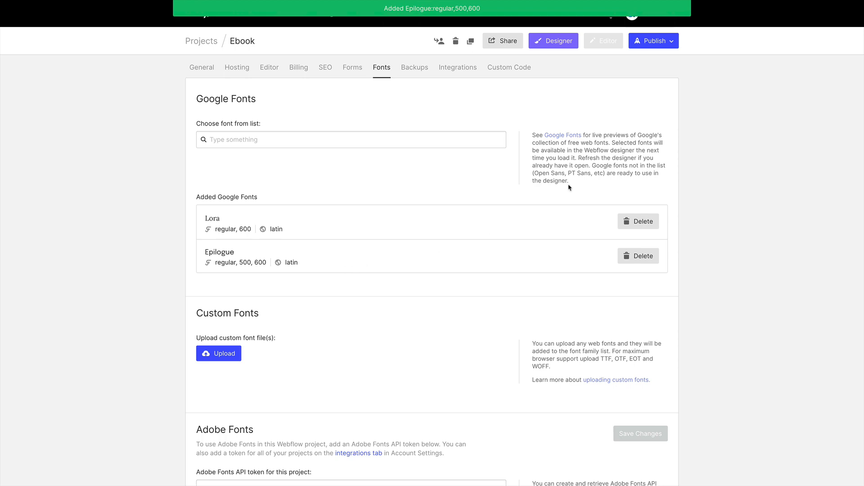
# Reopen the project in the Designer and open the Customize page at its typography instructions.
pyautogui.click(557, 45)
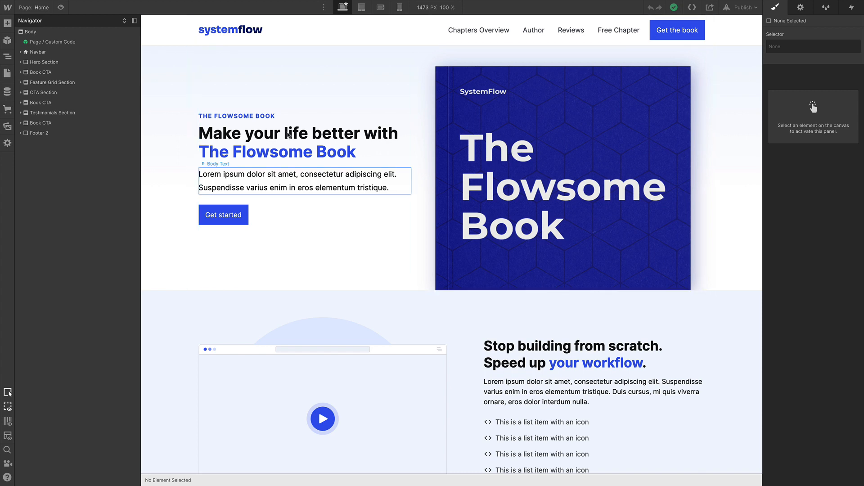
pyautogui.click(276, 138)
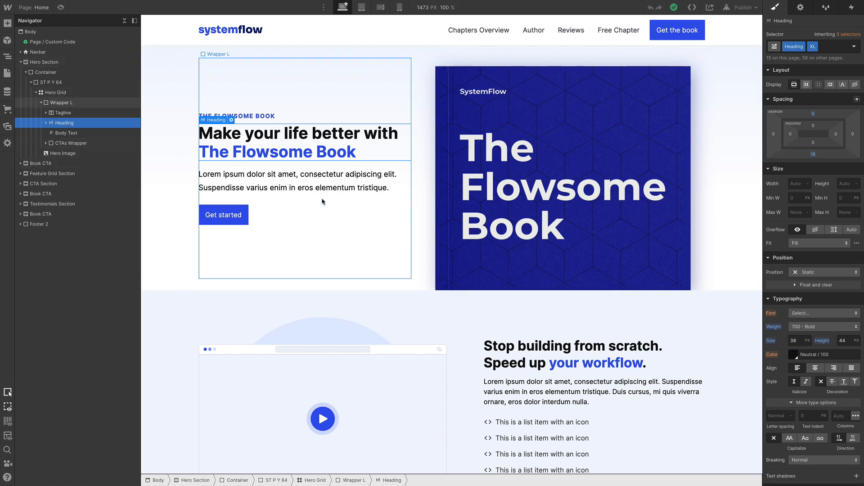
pyautogui.click(37, 11)
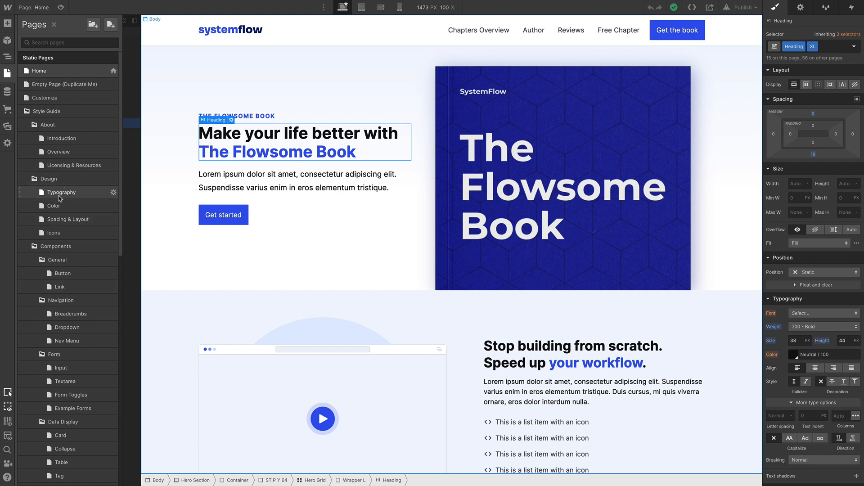
pyautogui.click(45, 98)
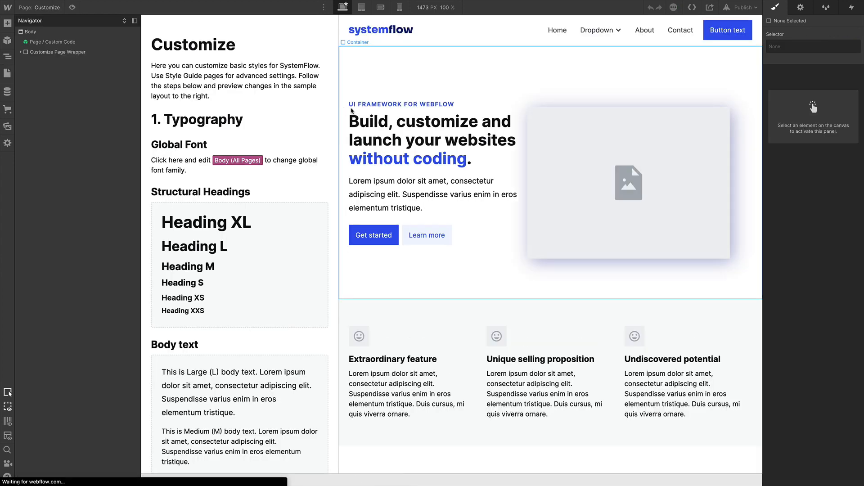
pyautogui.scroll(-1, 247, 227)
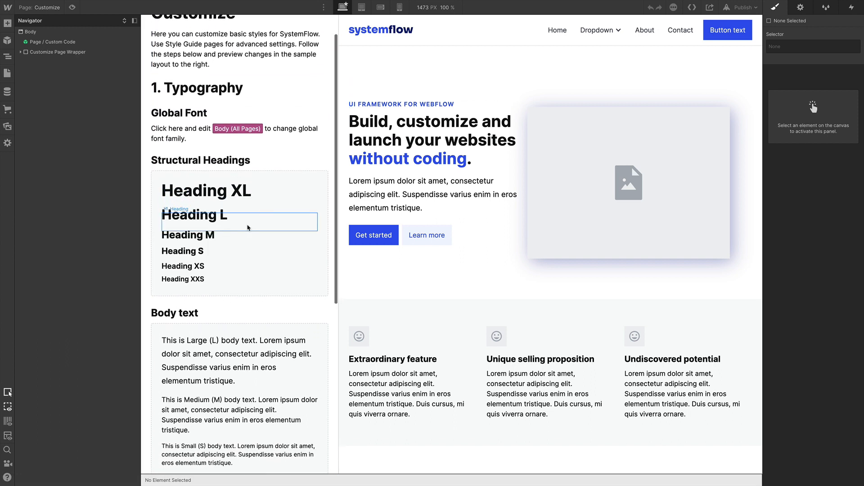
pyautogui.scroll(1, 247, 227)
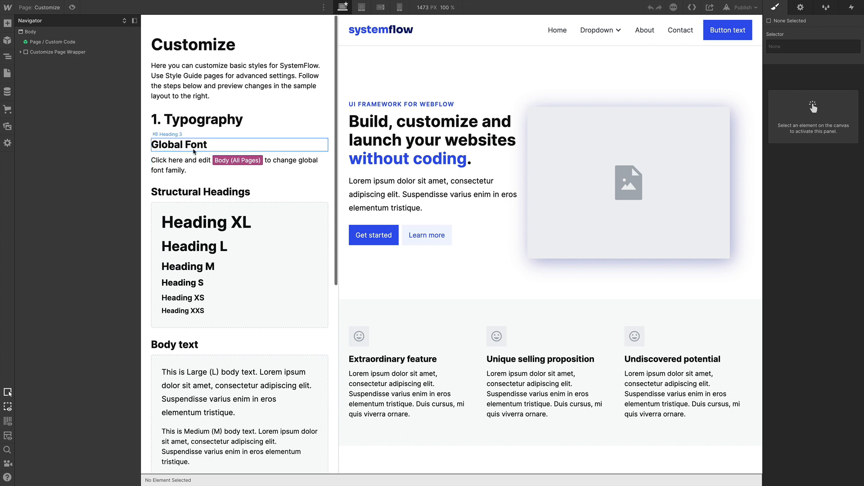
# Select the Body (All Pages) tag on the body element and set its font to Epilogue with weight 400 - Normal.
pyautogui.click(211, 169)
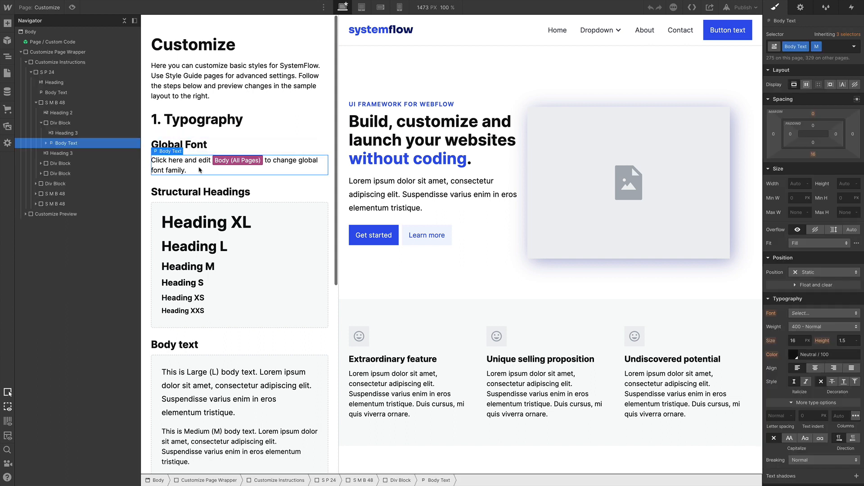
pyautogui.click(53, 34)
pyautogui.click(808, 45)
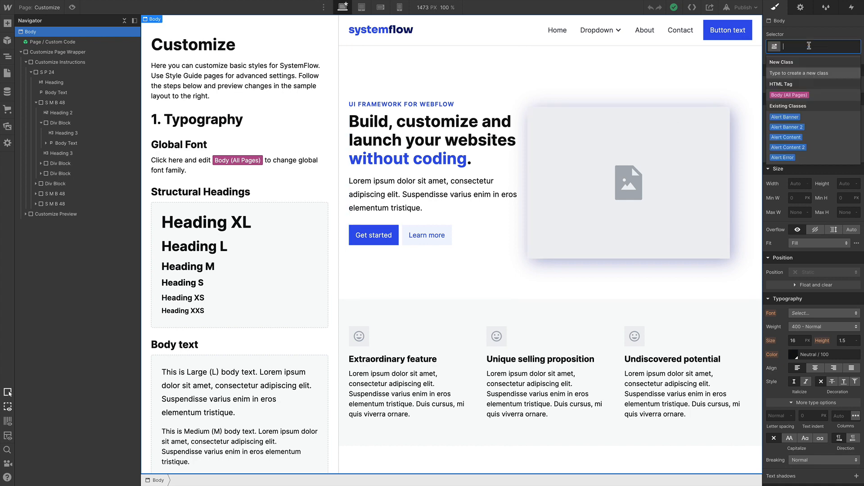
pyautogui.click(783, 95)
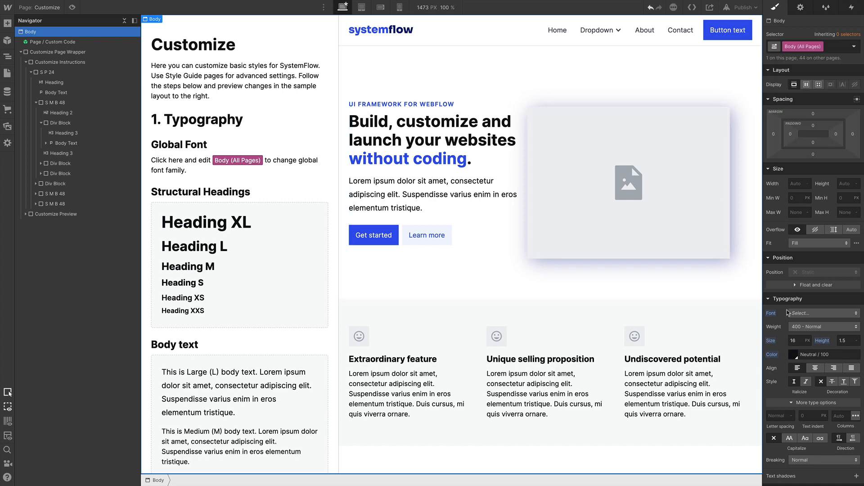
pyautogui.click(799, 312)
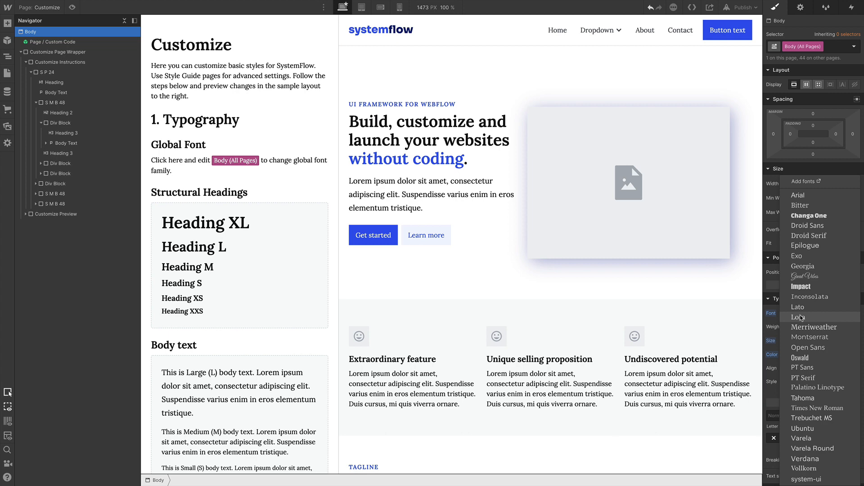
pyautogui.press('e')
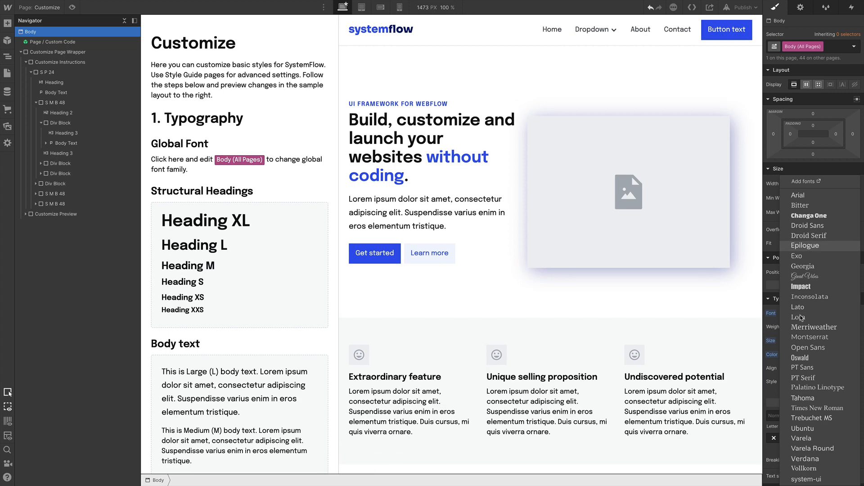
pyautogui.press('Return')
pyautogui.click(813, 328)
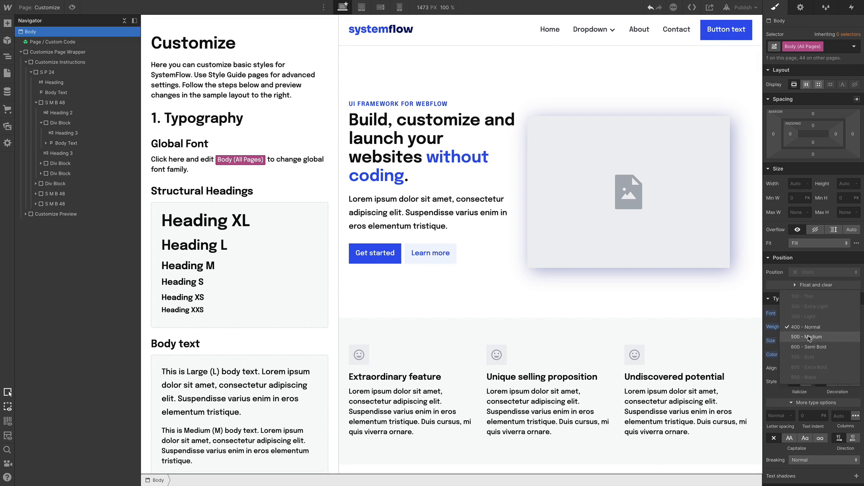
pyautogui.click(809, 330)
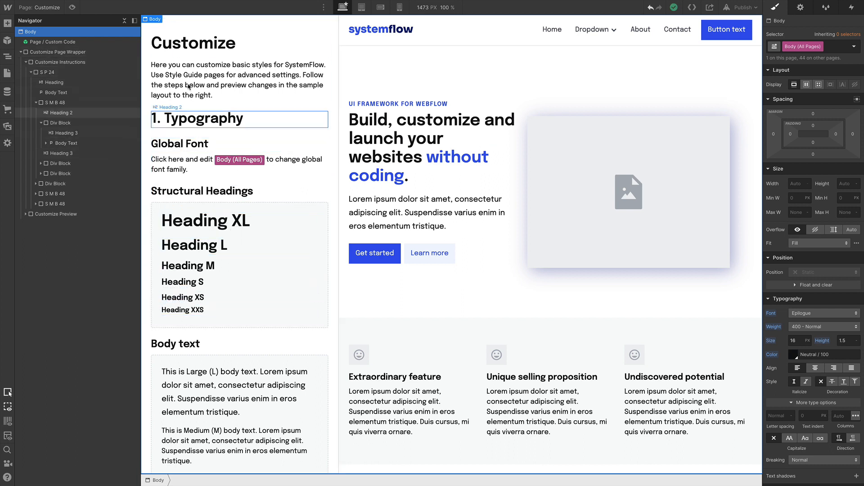
# On the Home page, remove the XL combo class from the hero heading and set the base Heading class font to Lora.
pyautogui.click(41, 8)
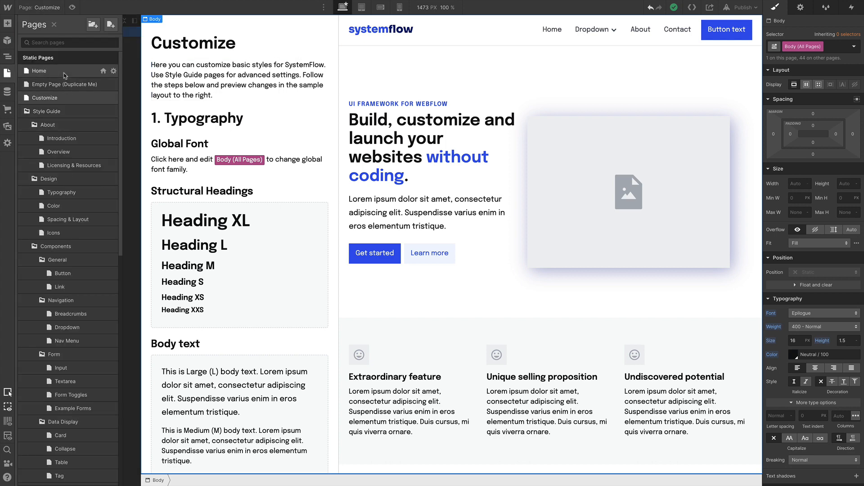
pyautogui.click(42, 71)
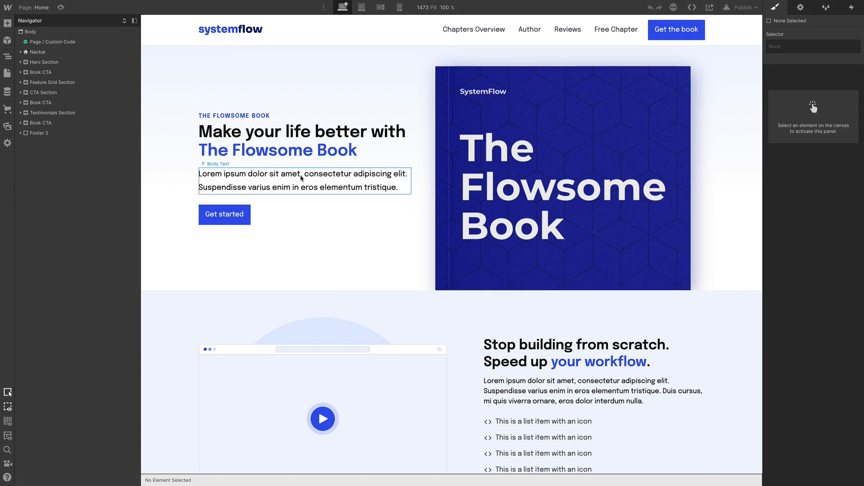
pyautogui.click(261, 133)
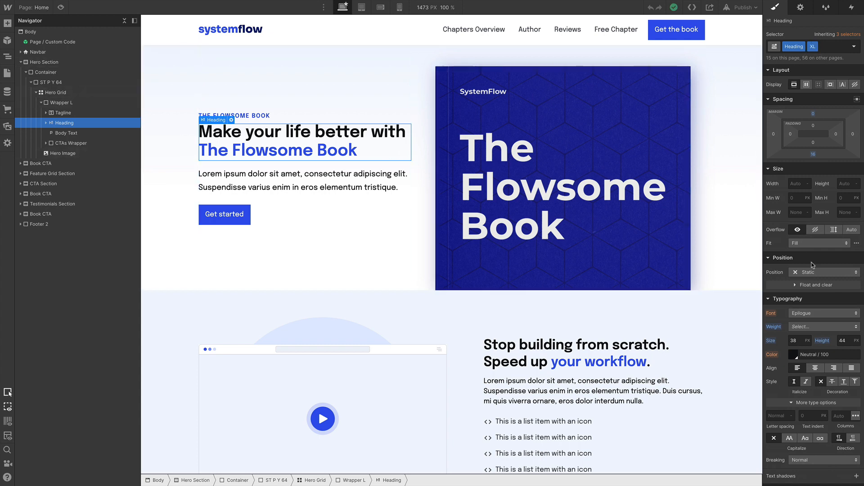
pyautogui.click(825, 47)
pyautogui.press('BackSpace')
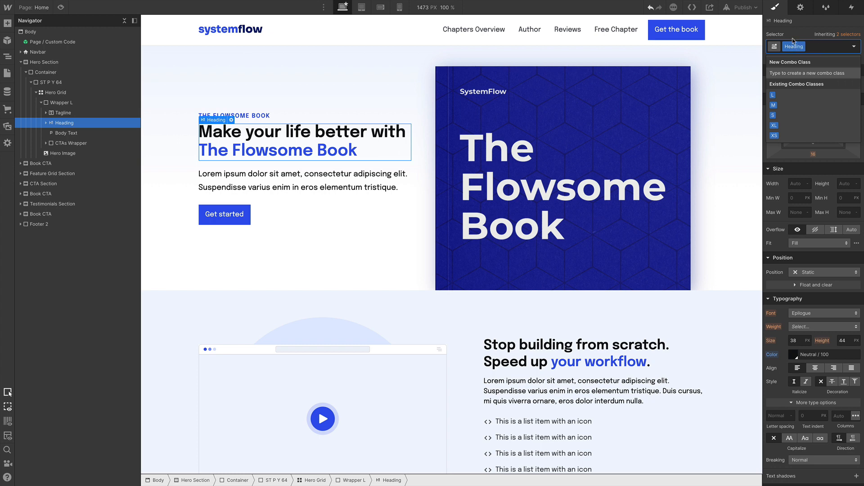
pyautogui.click(819, 312)
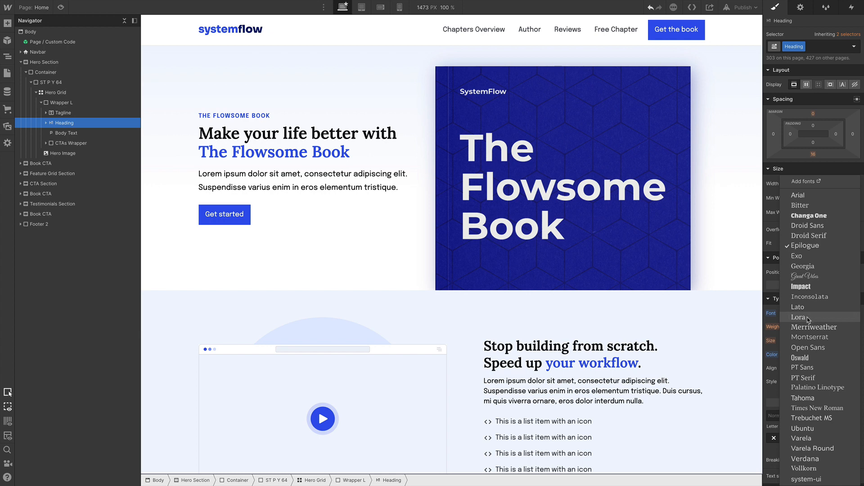
pyautogui.click(808, 318)
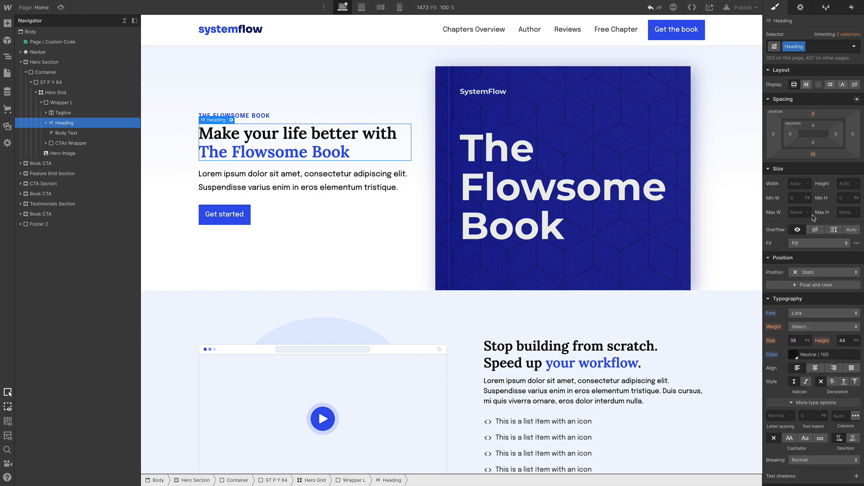
# Reapply the XL combo class to the hero heading.
pyautogui.click(811, 46)
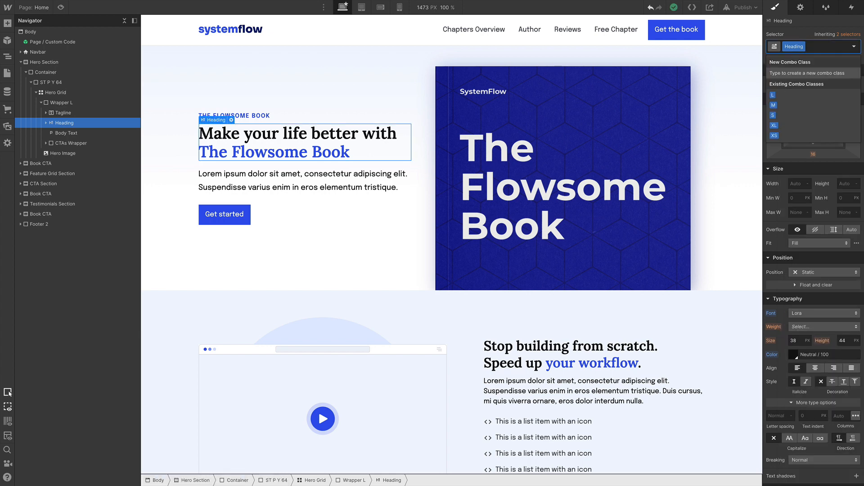
pyautogui.write('XL')
pyautogui.press('Return')
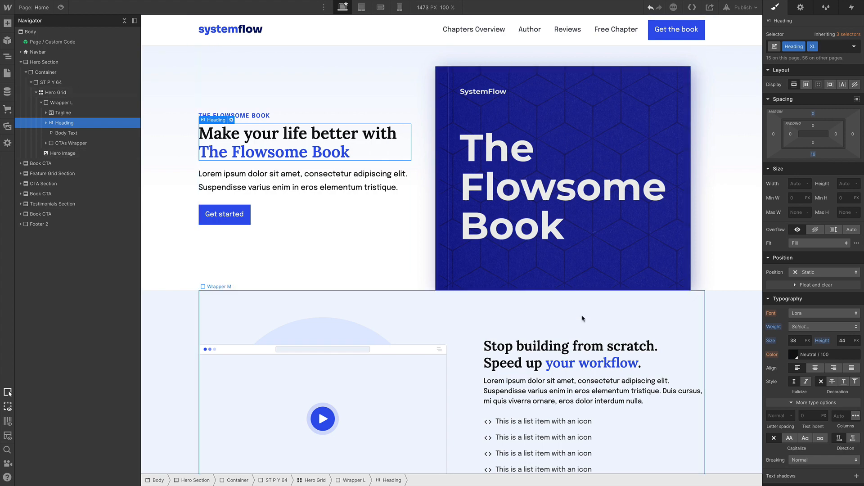
# Check the font and size classes of the headings in the video section and the feature grid.
pyautogui.scroll(-2, 549, 282)
pyautogui.click(549, 282)
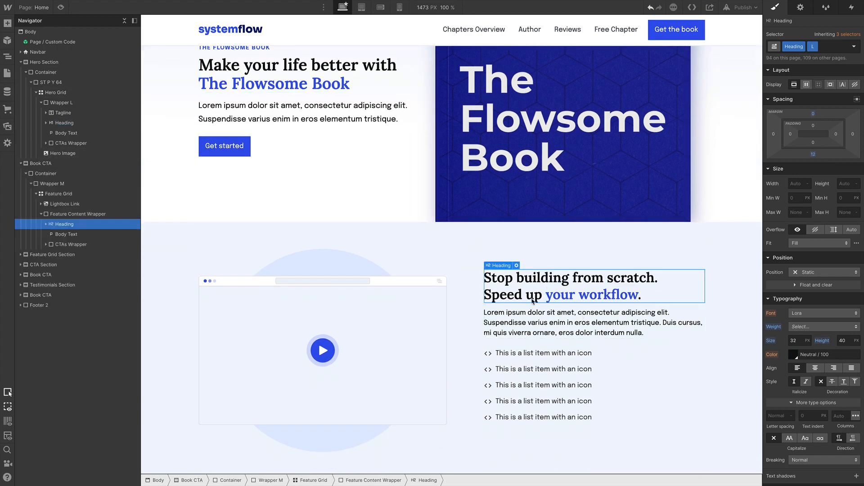
pyautogui.scroll(-6, 533, 302)
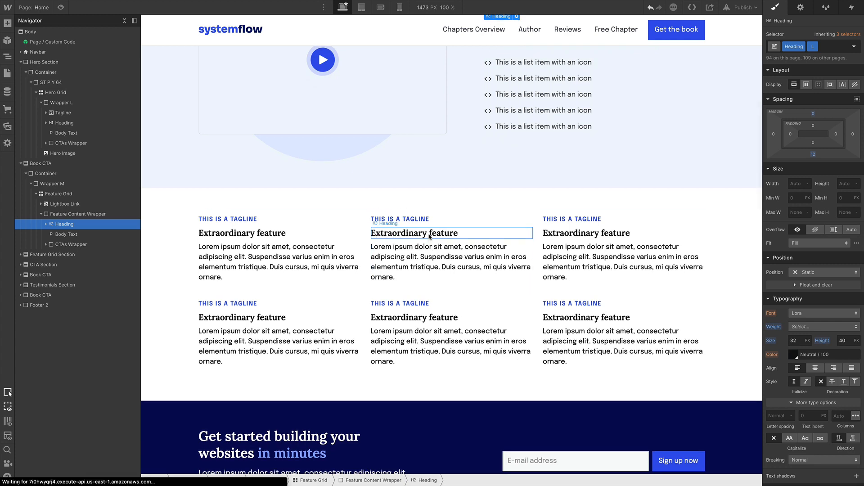
pyautogui.click(429, 237)
pyautogui.scroll(8, 549, 257)
pyautogui.scroll(-3, 550, 255)
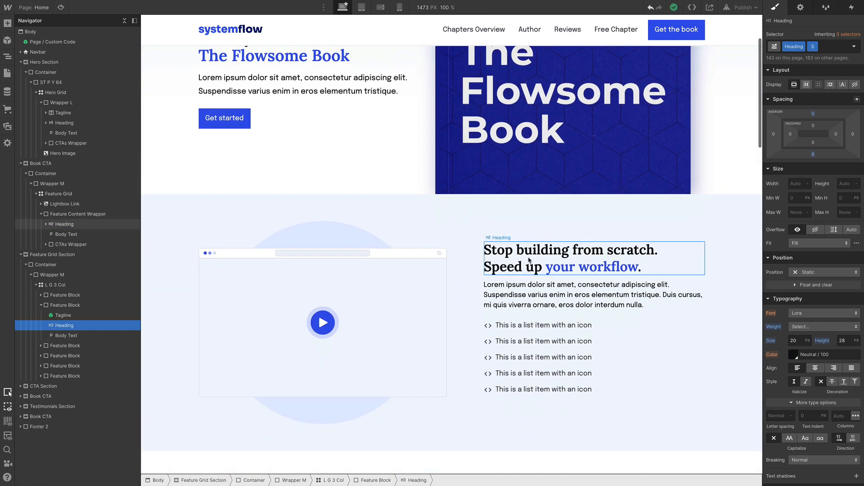
pyautogui.click(530, 260)
pyautogui.scroll(3, 530, 260)
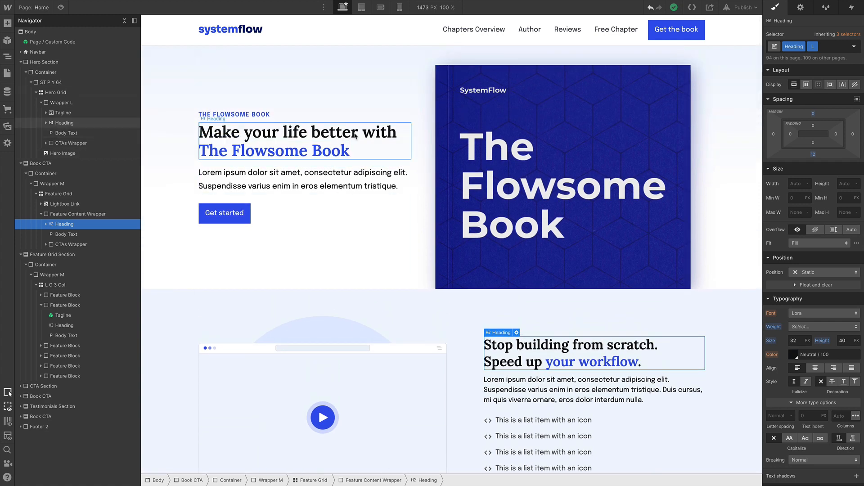
# Increase the hero heading's bottom margin to 26 px.
pyautogui.click(355, 135)
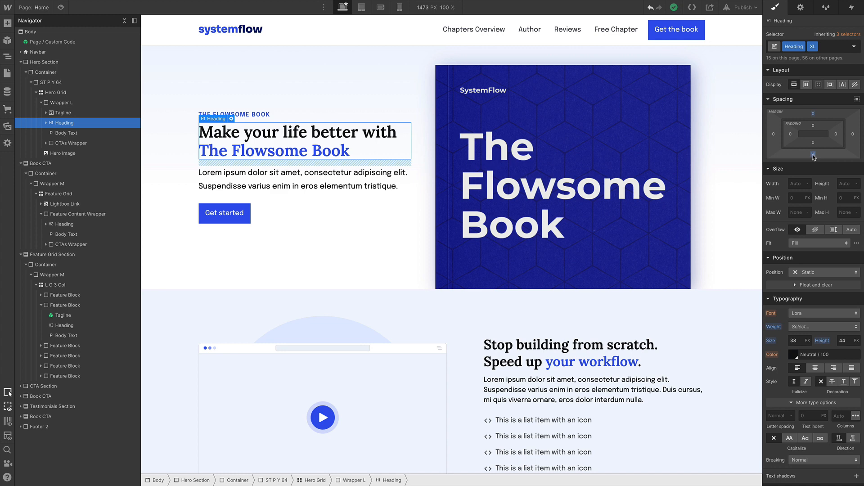
pyautogui.moveTo(814, 158); pyautogui.dragTo(814, 160)
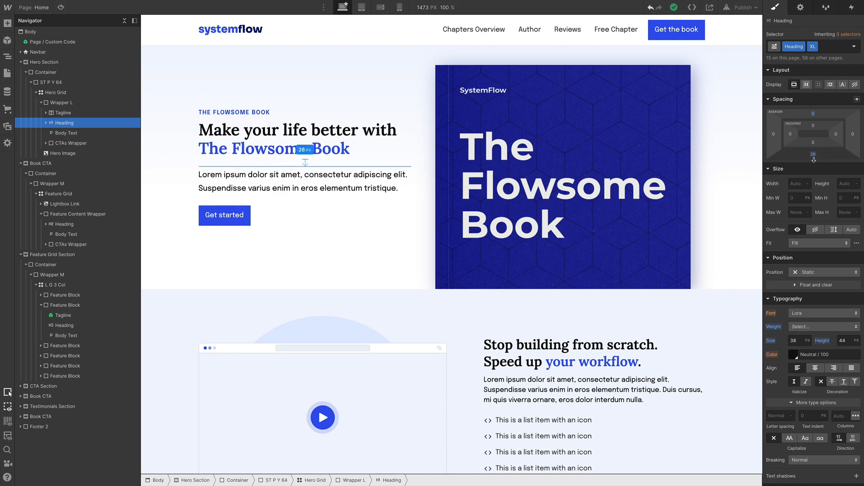
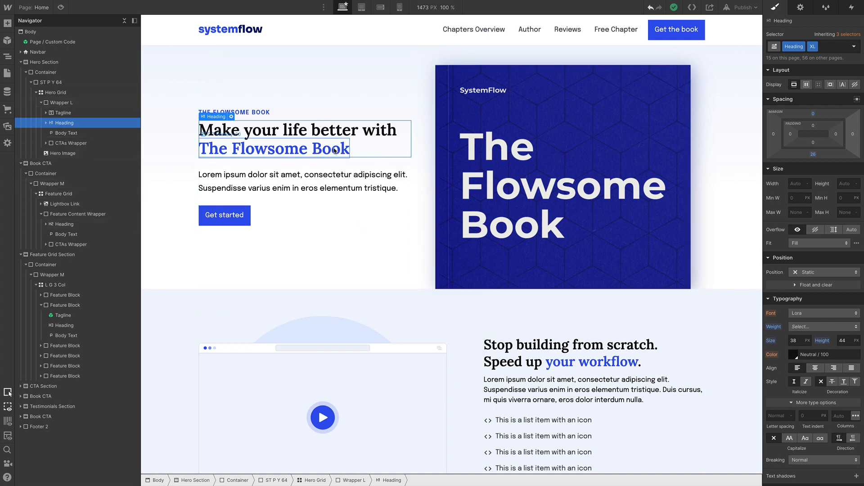
# Open the Typography style guide page and review the heading scale and rich text samples.
pyautogui.click(38, 8)
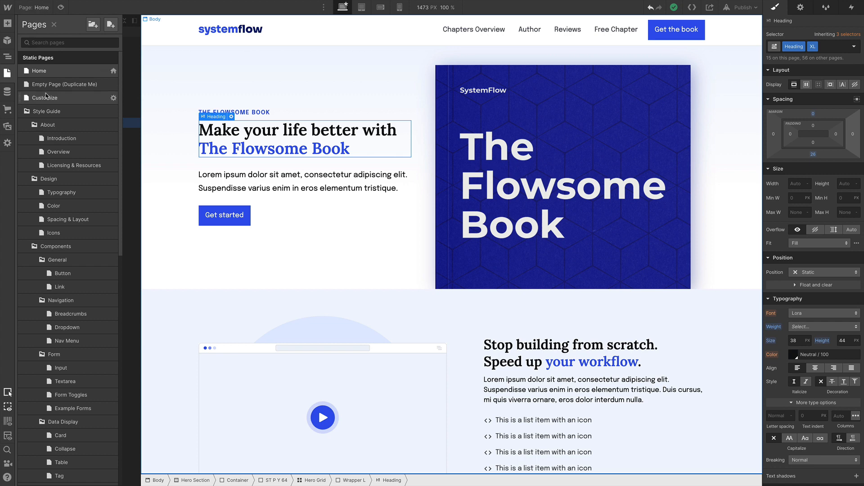
pyautogui.click(70, 196)
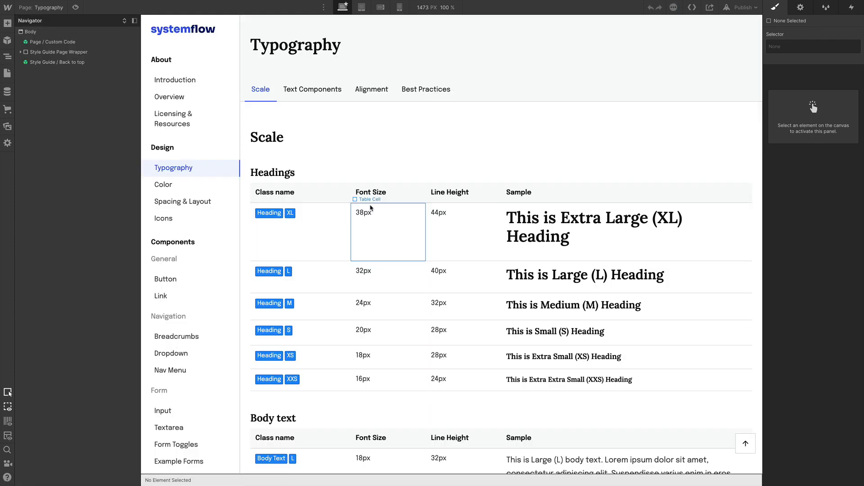
pyautogui.scroll(-1, 464, 146)
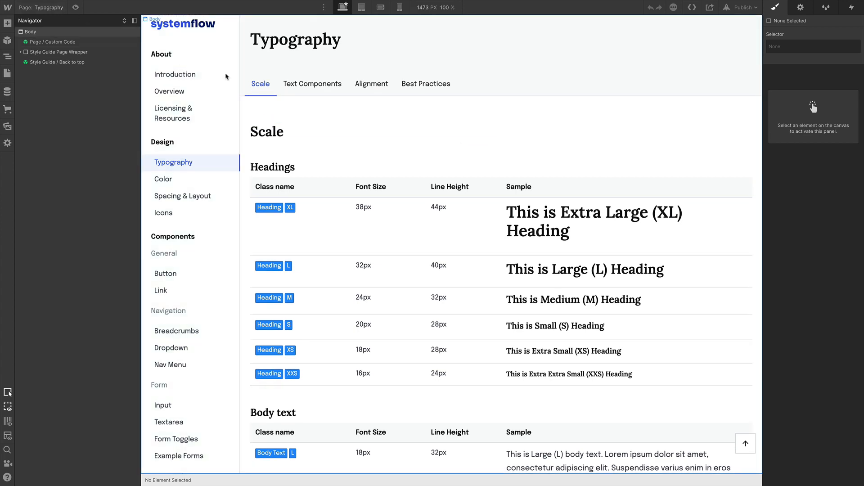
pyautogui.scroll(-15, 425, 170)
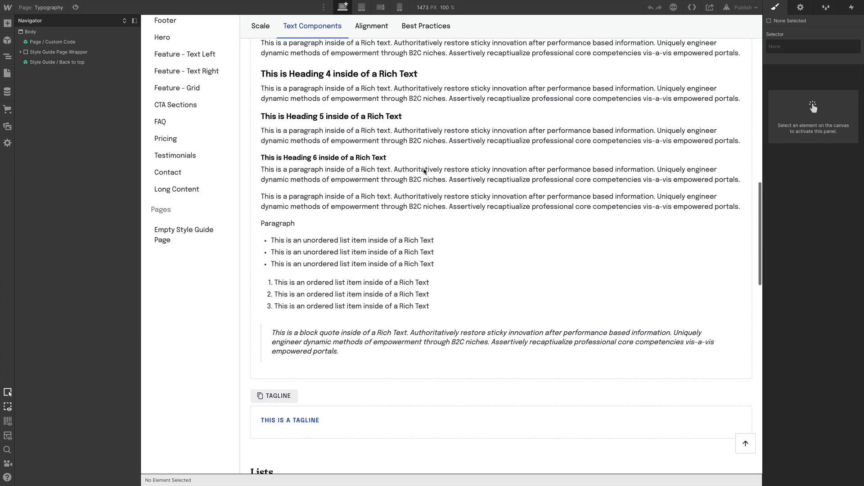
pyautogui.scroll(15, 424, 170)
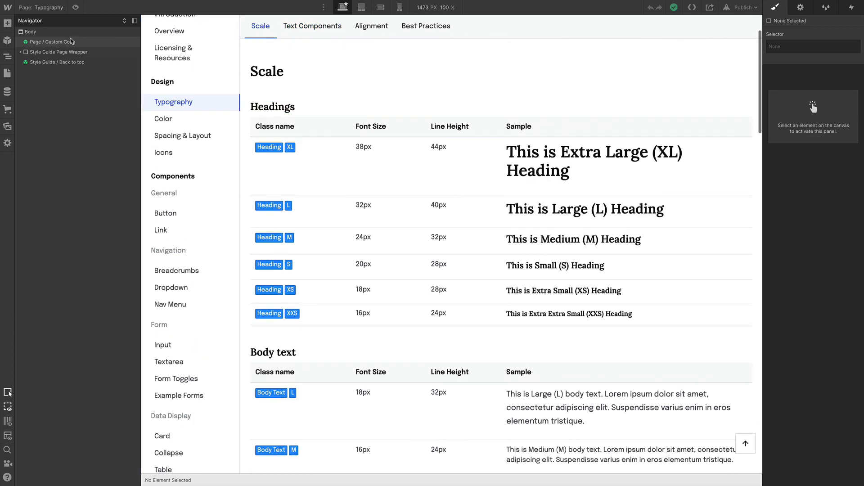
# Open the Color style guide page and examine the Webflow color grid and the background color classes.
pyautogui.click(49, 8)
pyautogui.click(55, 206)
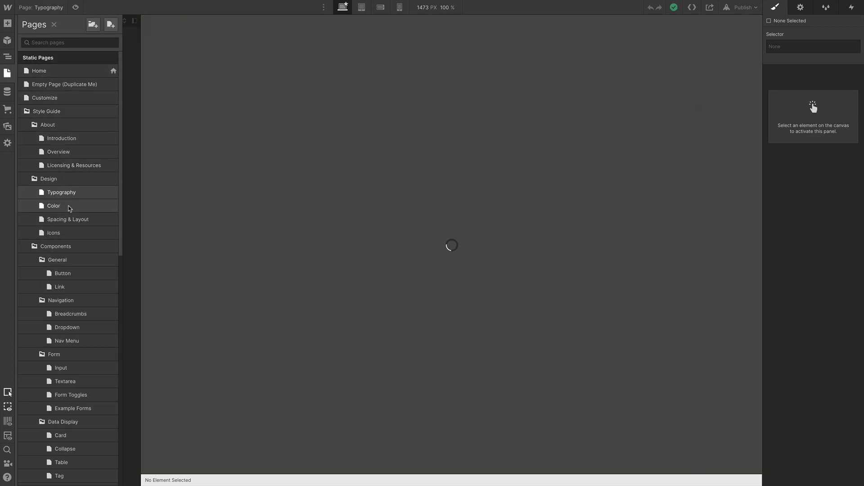
pyautogui.scroll(-15, 478, 161)
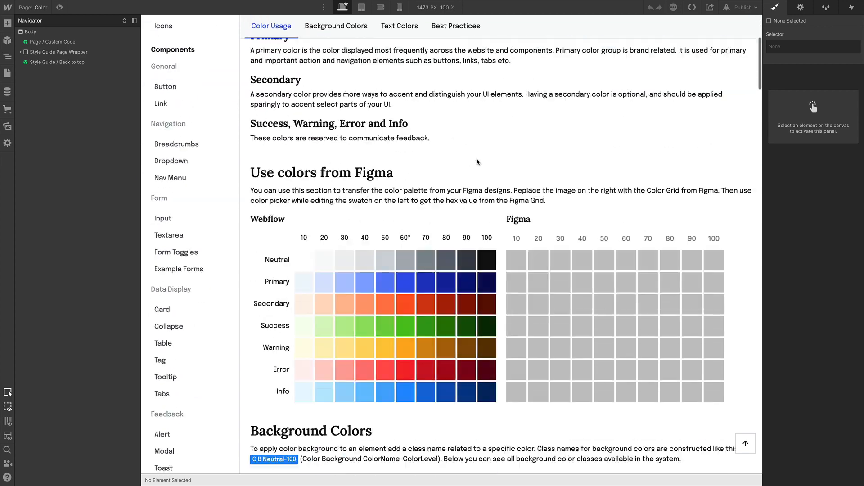
pyautogui.scroll(-20, 478, 161)
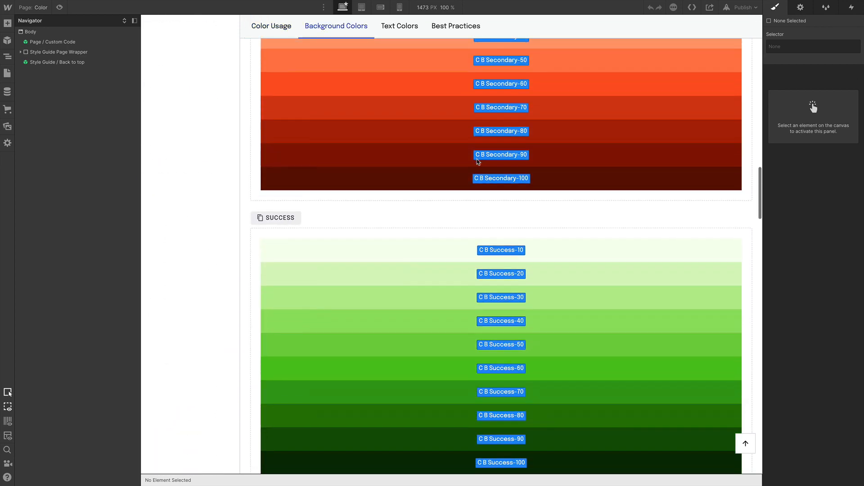
pyautogui.scroll(15, 517, 326)
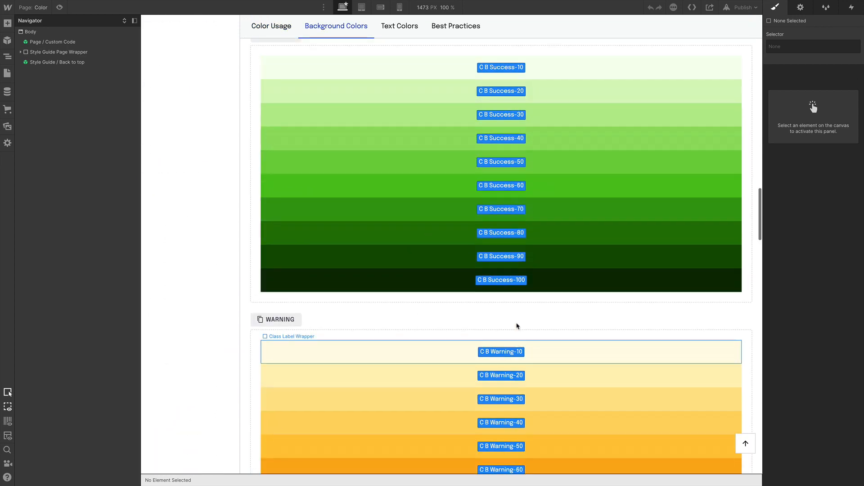
pyautogui.scroll(20, 517, 326)
pyautogui.scroll(-8, 507, 144)
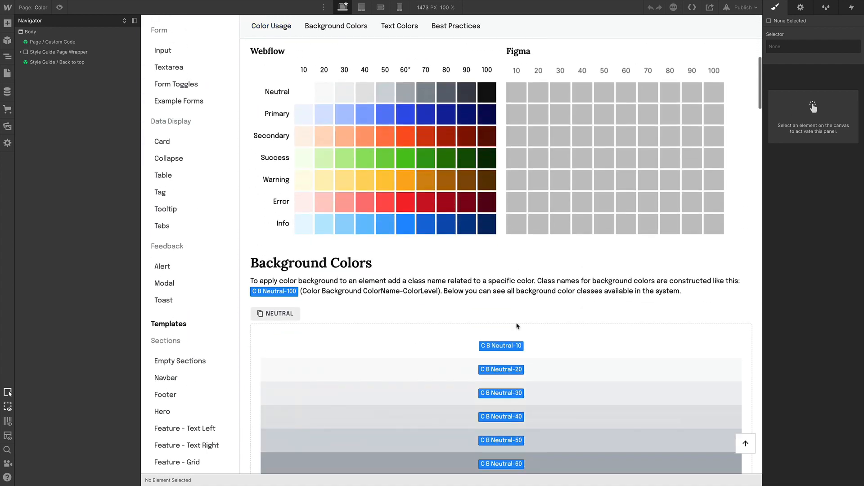
pyautogui.scroll(4, 506, 144)
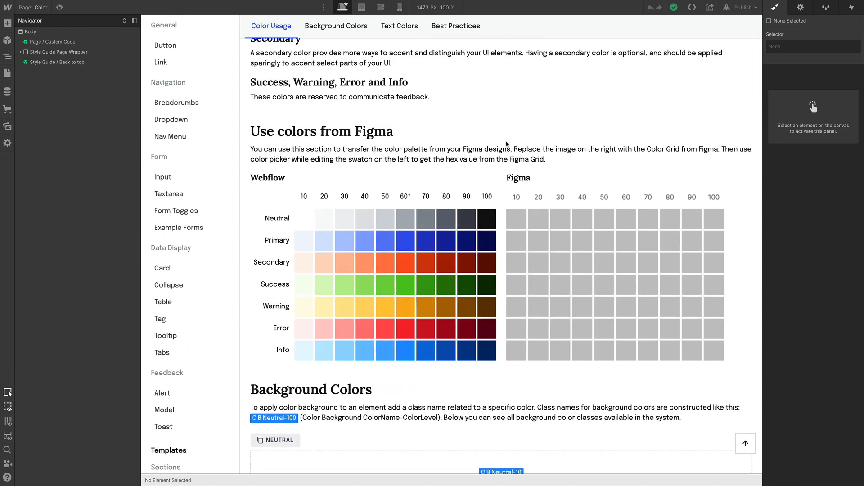
# Return to the Home page and select the colored "The Flowsome Book" text inside the hero heading.
pyautogui.click(37, 8)
pyautogui.click(103, 71)
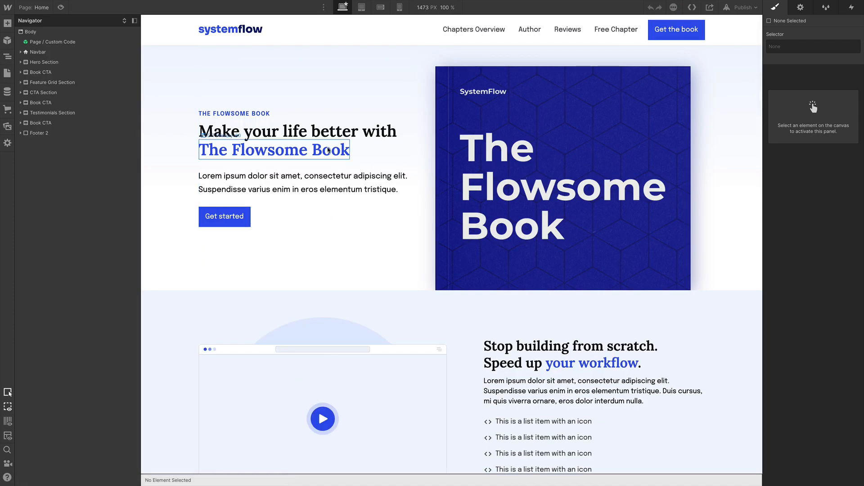
pyautogui.click(327, 151)
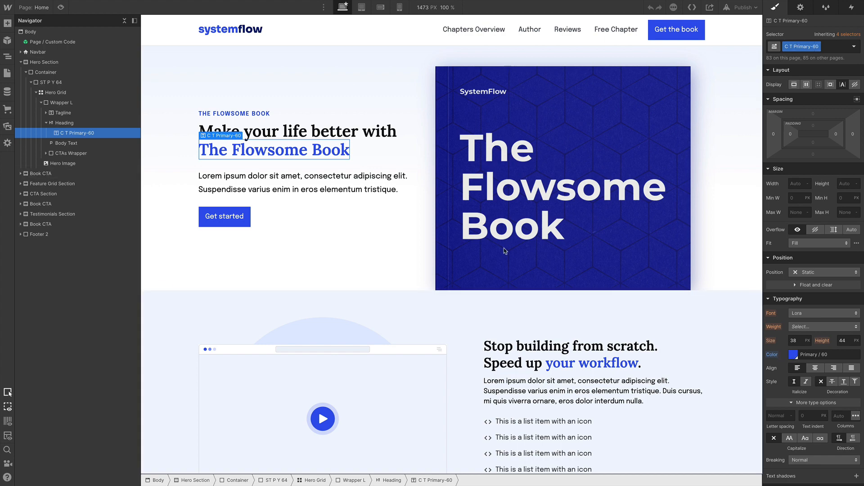
# Switch to Figma, sample the green of the hero's Get the book button, copy hex 00B960, and undo the resulting color change.
pyautogui.hotkey('ctrl', 'Right')
pyautogui.click(405, 224)
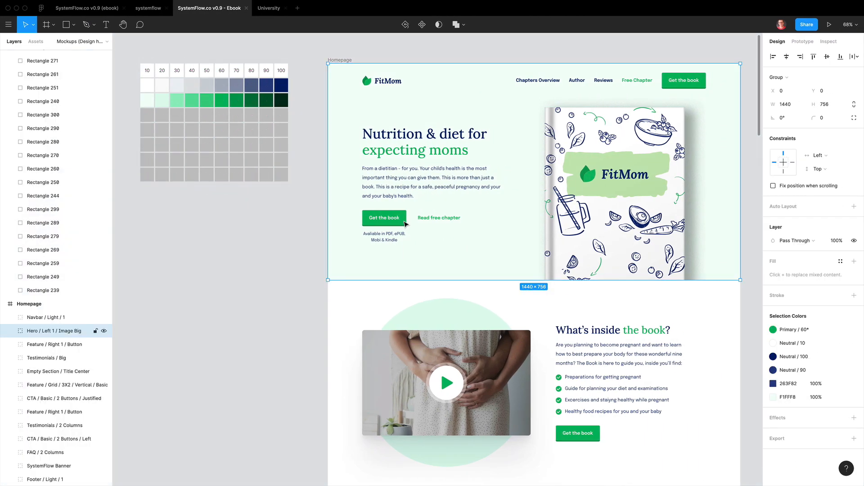
pyautogui.press('i')
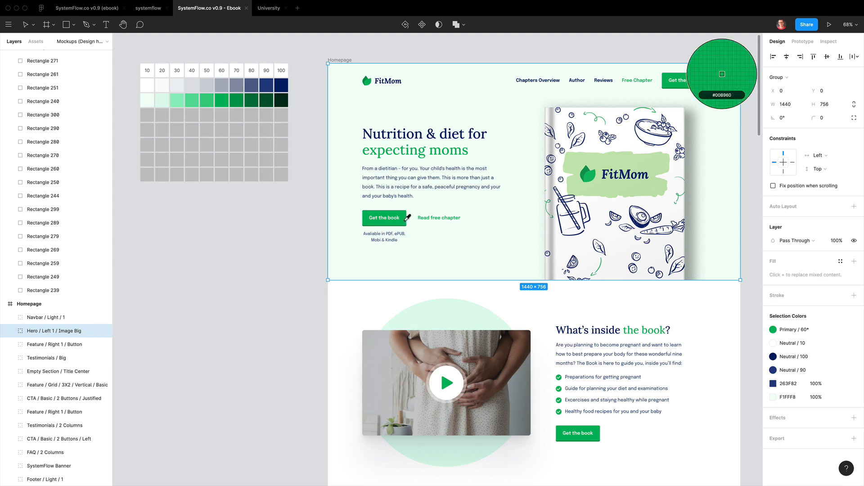
pyautogui.click(404, 220)
pyautogui.click(794, 358)
pyautogui.press('super+c')
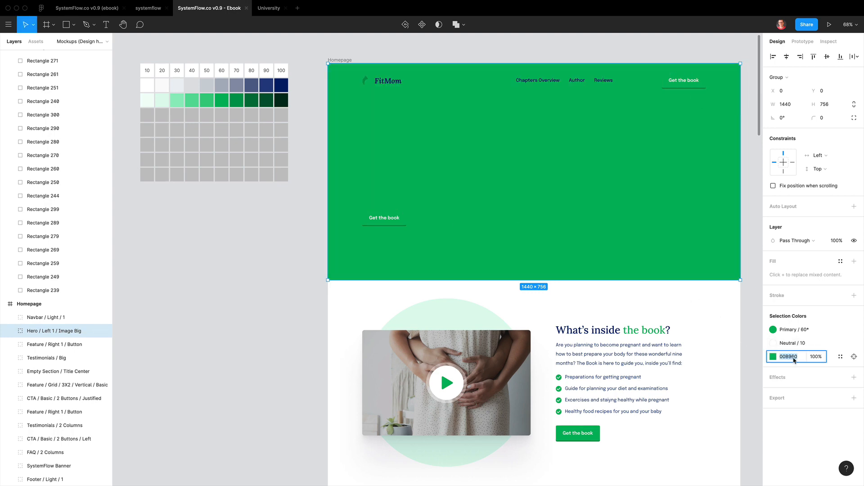
pyautogui.press('Escape')
pyautogui.click(580, 267)
pyautogui.hotkey('ctrl', 'z')
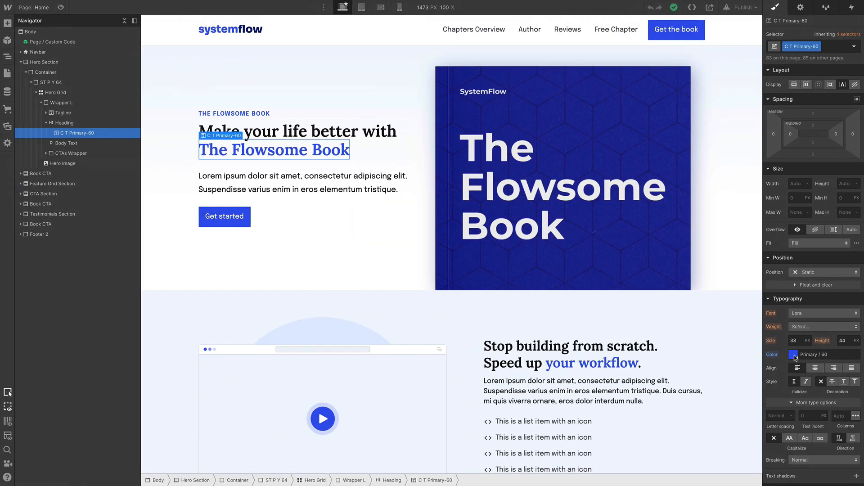
# Back in Webflow, change the Primary / 60 swatch to #00B960, save it, and check the recolored elements on the page.
pyautogui.click(793, 355)
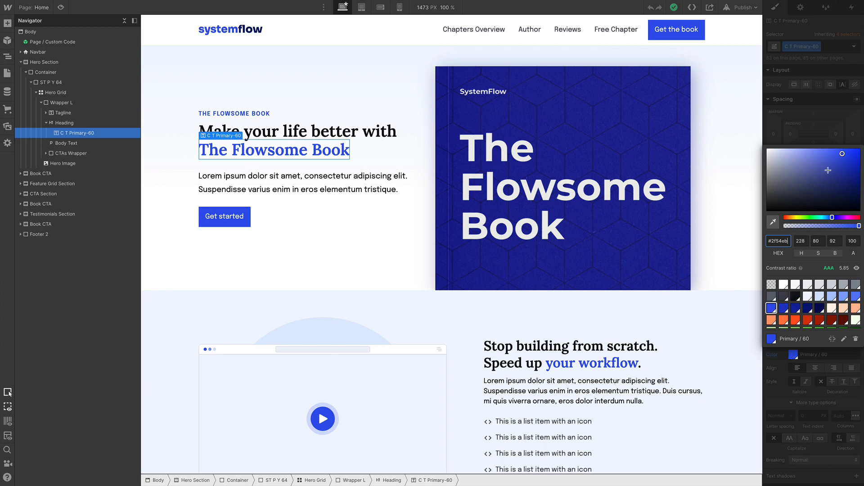
pyautogui.click(844, 341)
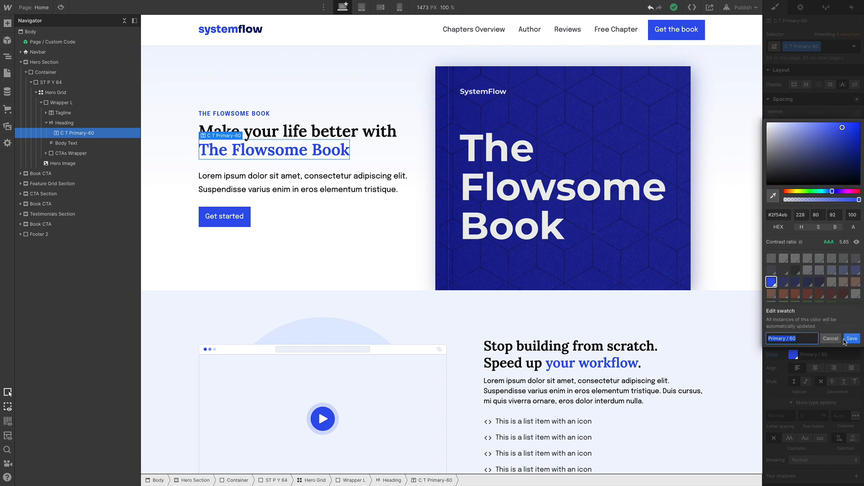
pyautogui.click(781, 216)
pyautogui.moveTo(772, 215); pyautogui.dragTo(801, 216)
pyautogui.press('super+v')
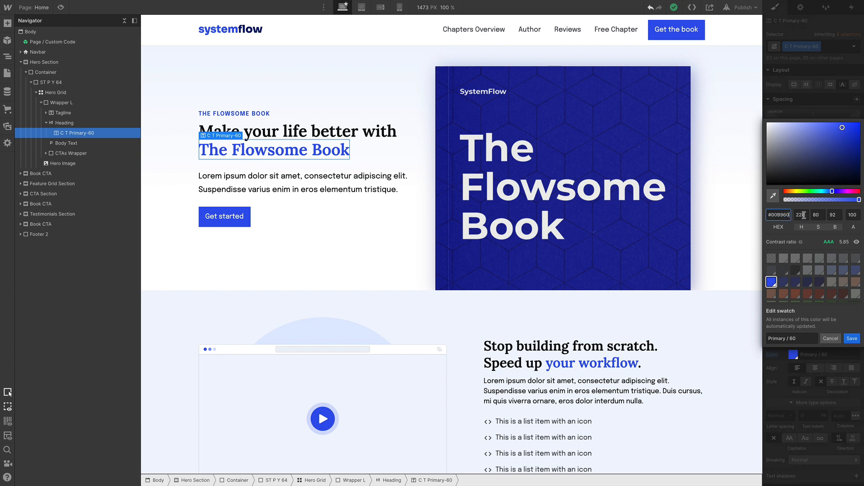
pyautogui.click(851, 342)
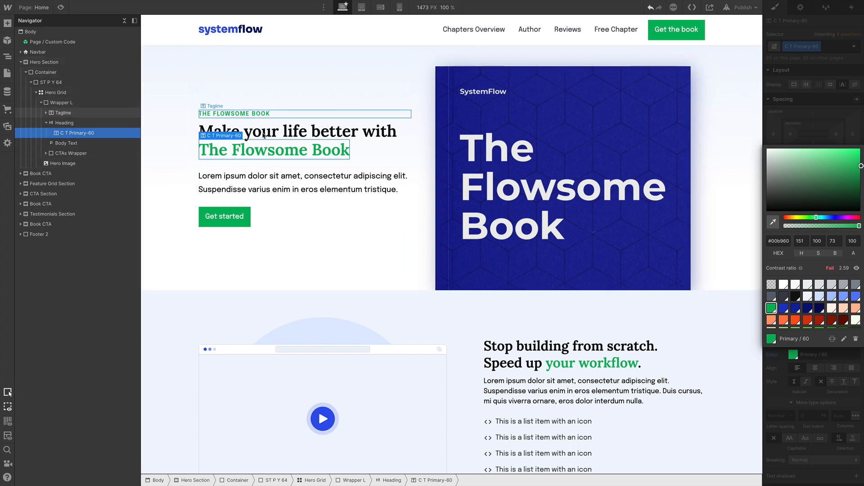
pyautogui.scroll(-5, 401, 177)
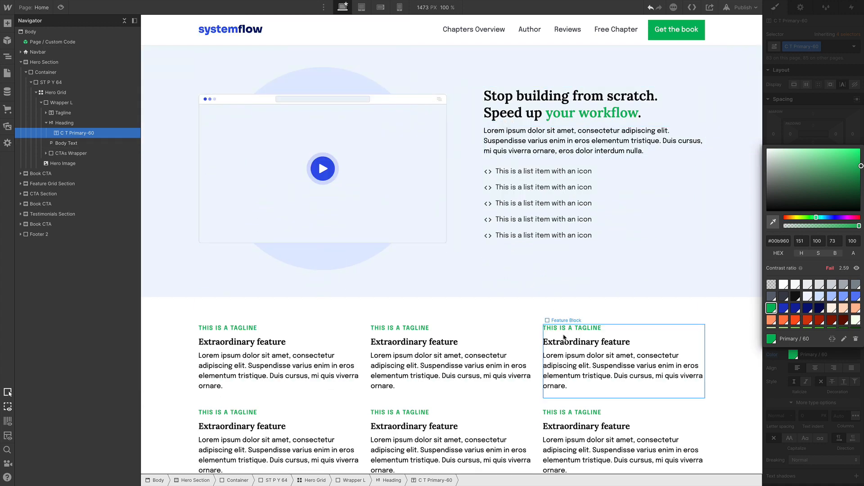
pyautogui.scroll(5, 508, 295)
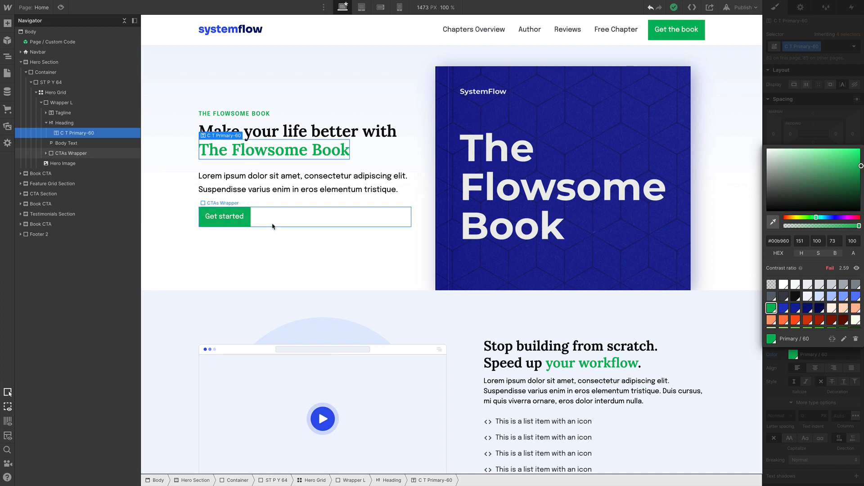
# Show the hero Get started button's Hover state and check which swatch its background color uses.
pyautogui.click(246, 223)
pyautogui.click(854, 46)
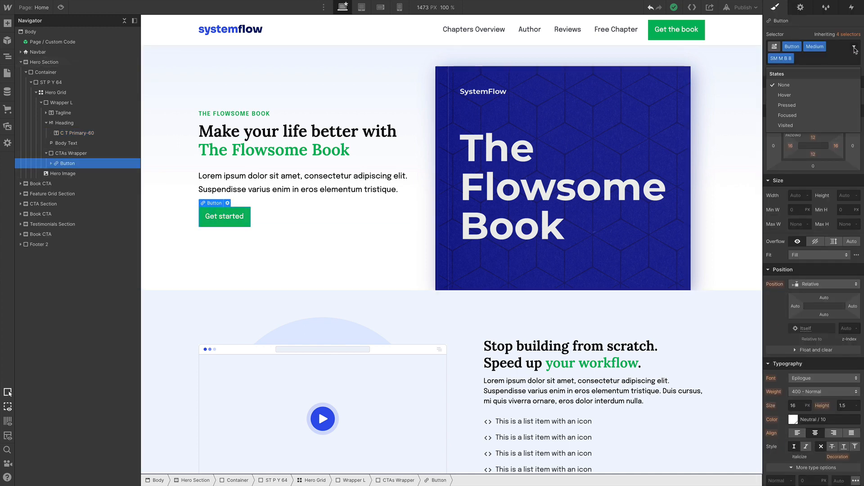
pyautogui.click(802, 100)
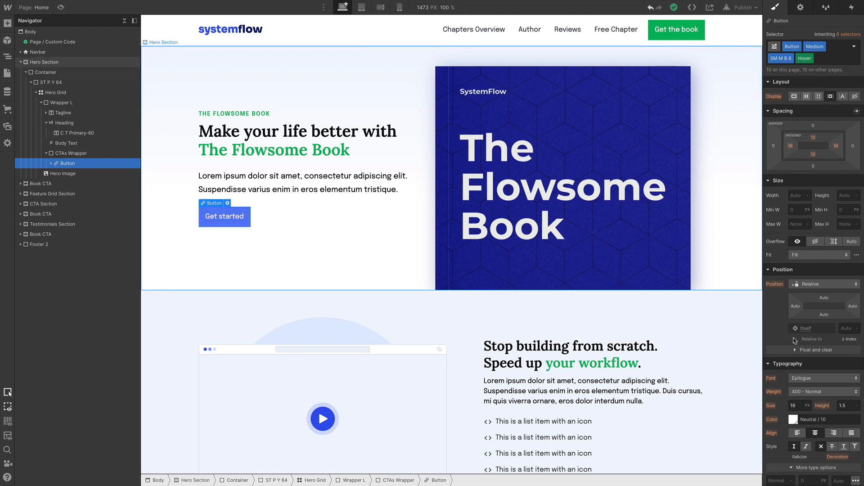
pyautogui.scroll(-5, 825, 312)
pyautogui.scroll(-2, 825, 312)
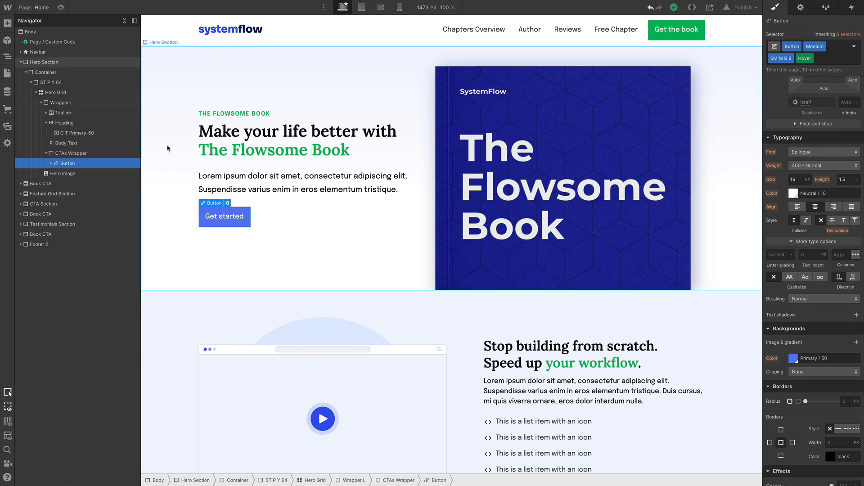
# Open the Color style guide page and compare the Webflow swatches with the Figma grid in the Use colors from Figma section.
pyautogui.click(40, 11)
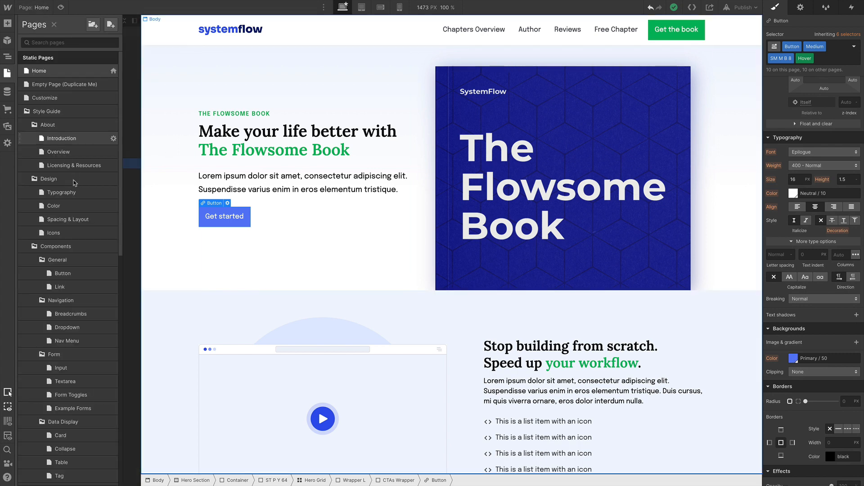
pyautogui.click(70, 208)
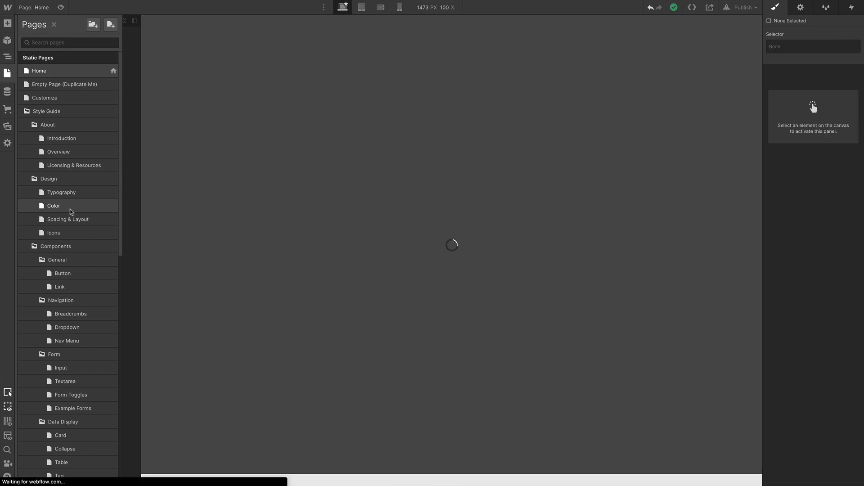
pyautogui.scroll(-1, 498, 156)
pyautogui.scroll(-5, 497, 156)
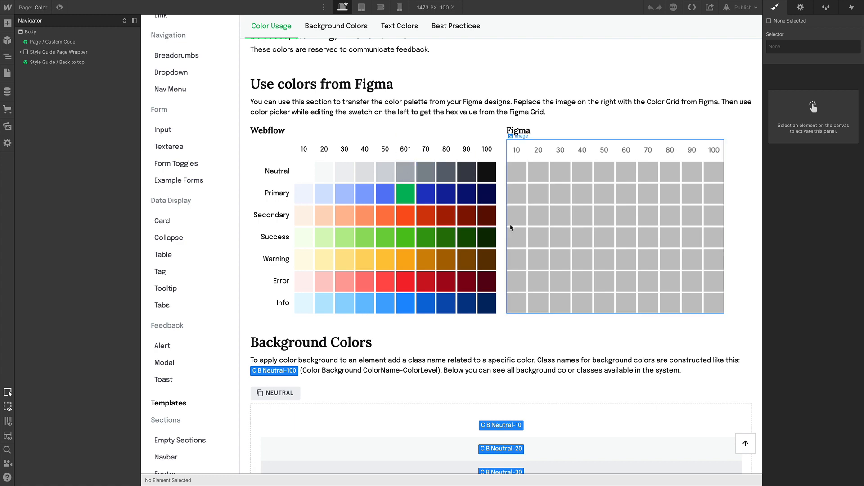
# Switch to Figma and inspect the Swatches color grid group and the hero heading's text and colors.
pyautogui.hotkey('ctrl', 'Right')
pyautogui.click(290, 205)
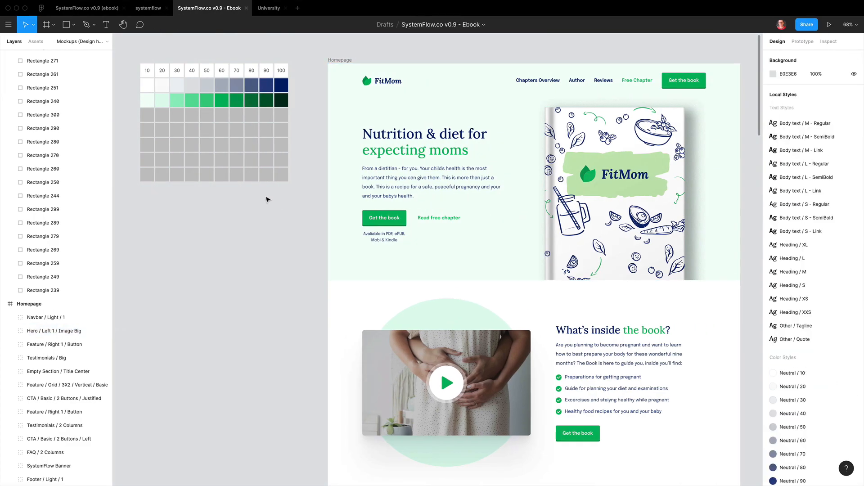
pyautogui.click(230, 144)
pyautogui.click(230, 144)
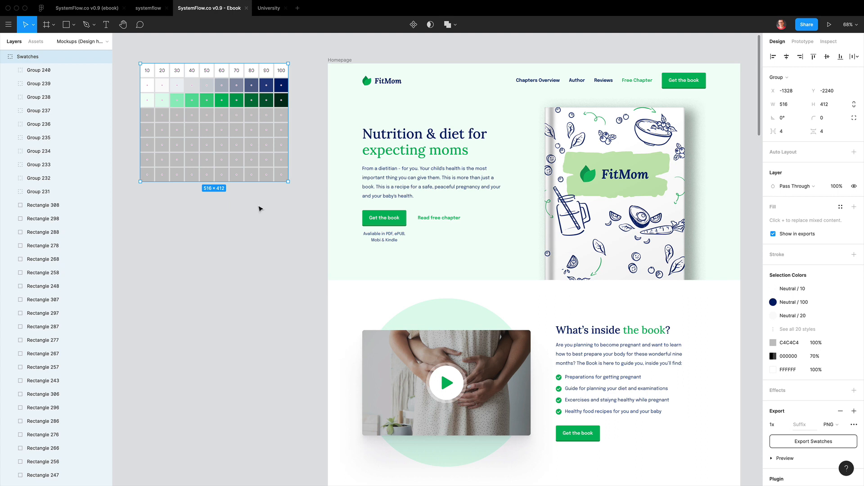
pyautogui.click(409, 153)
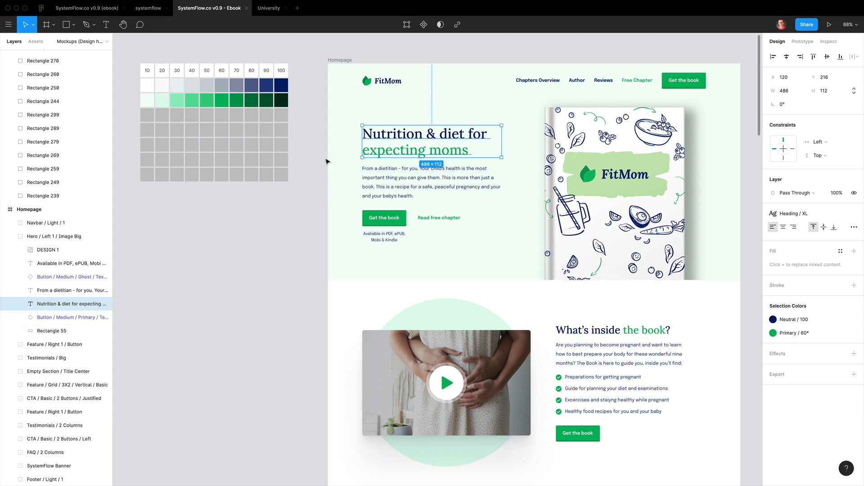
# Take the Swatches color grid from Figma and, back in Webflow, replace the placeholder image under the Figma heading with Swatches.png.
pyautogui.click(193, 122)
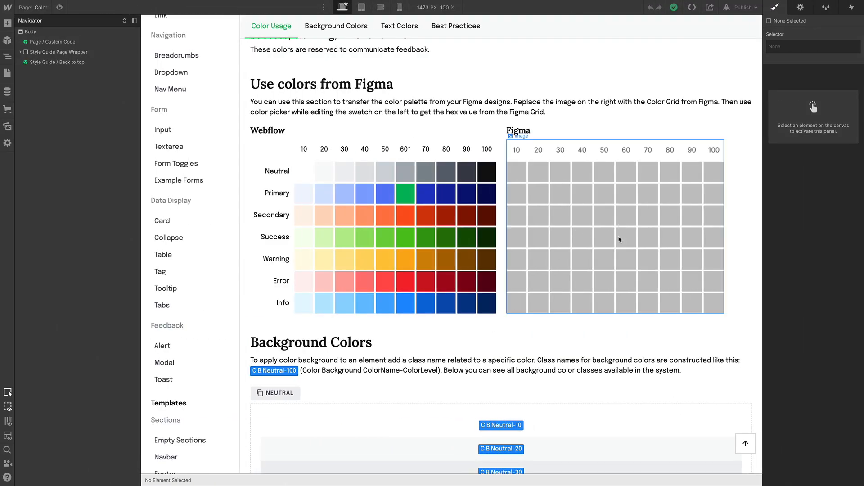
pyautogui.doubleClick(619, 240)
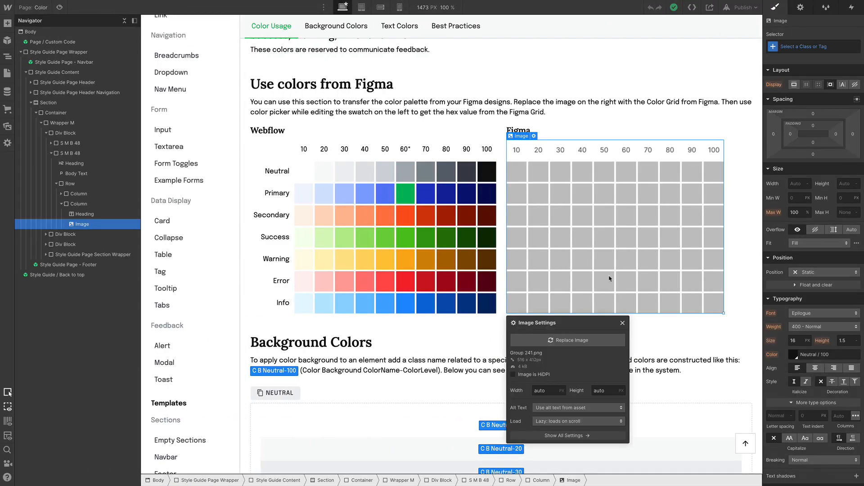
pyautogui.click(576, 341)
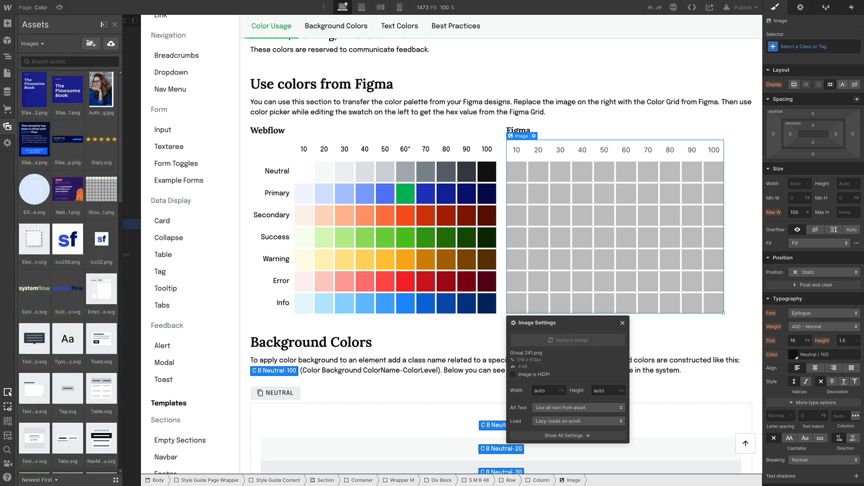
pyautogui.moveTo(863, 320); pyautogui.dragTo(73, 168)
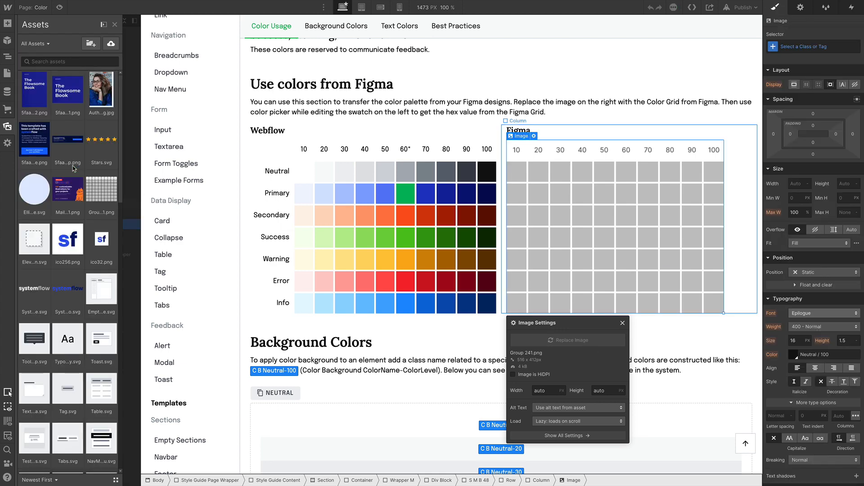
pyautogui.click(34, 98)
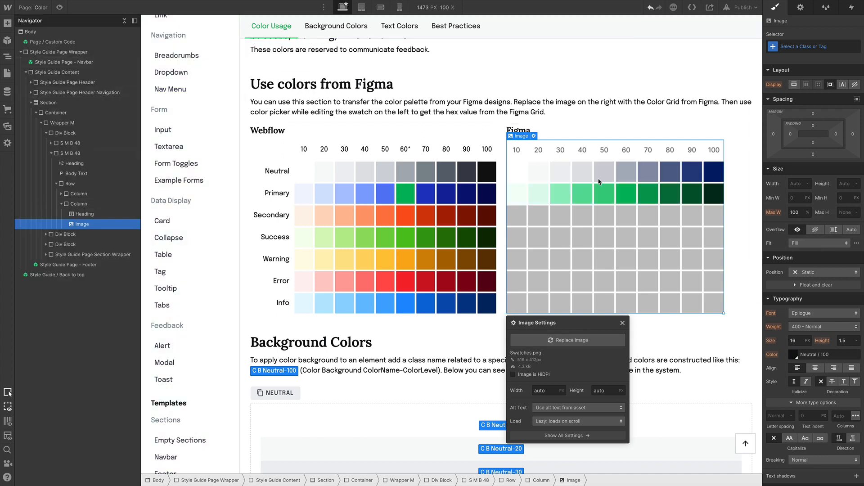
pyautogui.click(323, 200)
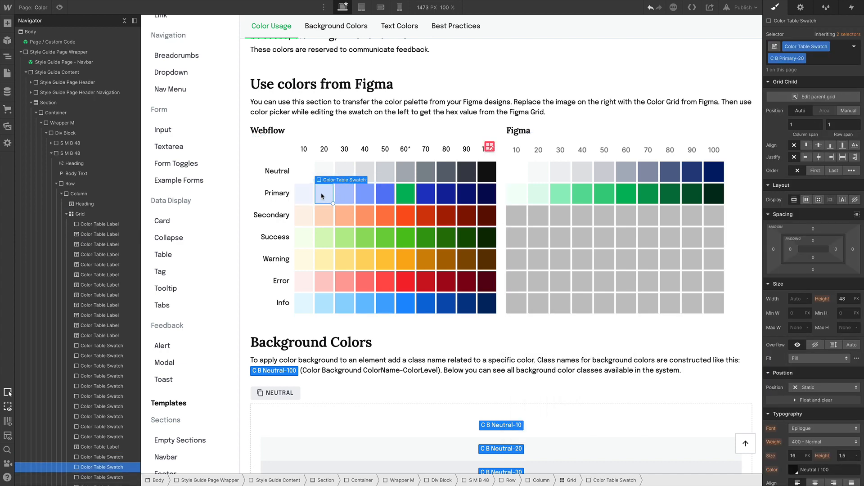
pyautogui.click(306, 197)
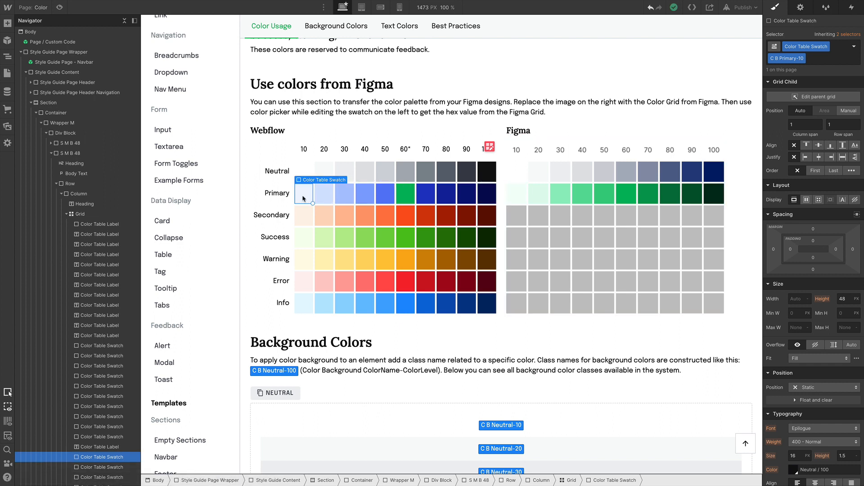
pyautogui.scroll(-7, 784, 250)
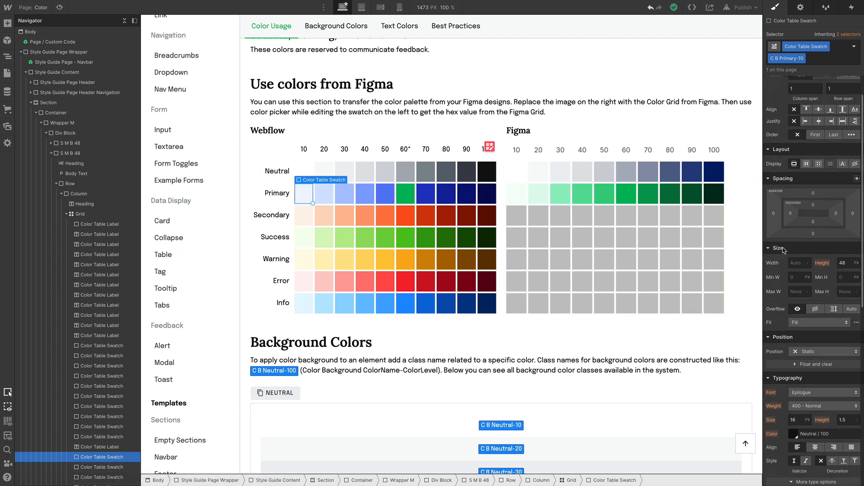
pyautogui.scroll(-2, 783, 261)
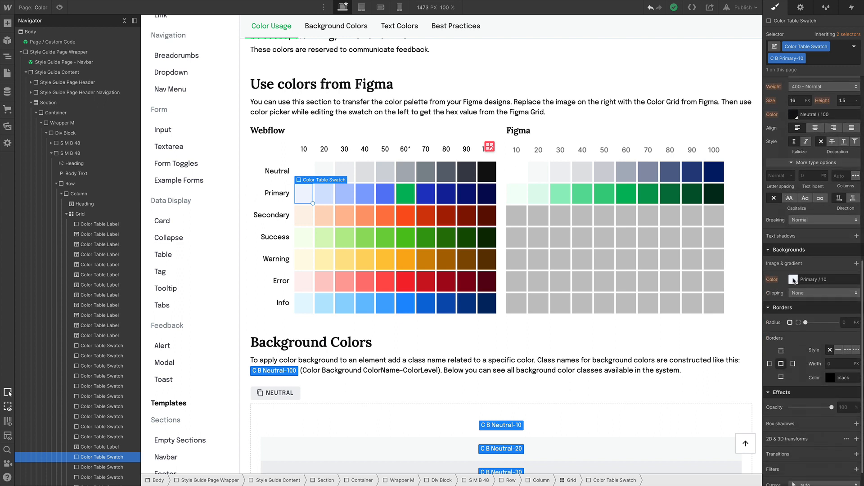
pyautogui.click(794, 279)
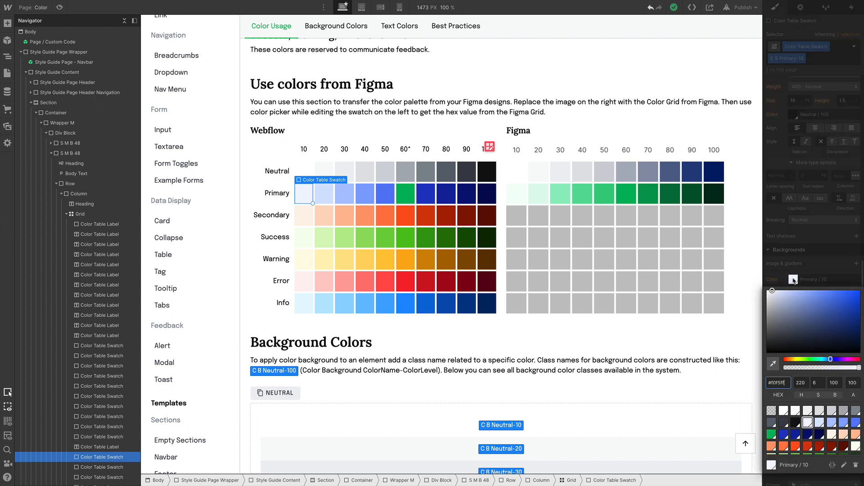
pyautogui.click(844, 465)
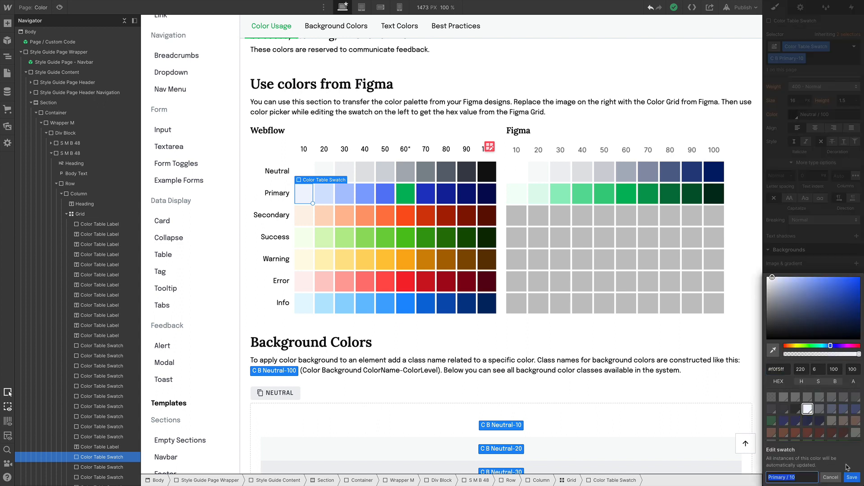
pyautogui.click(774, 356)
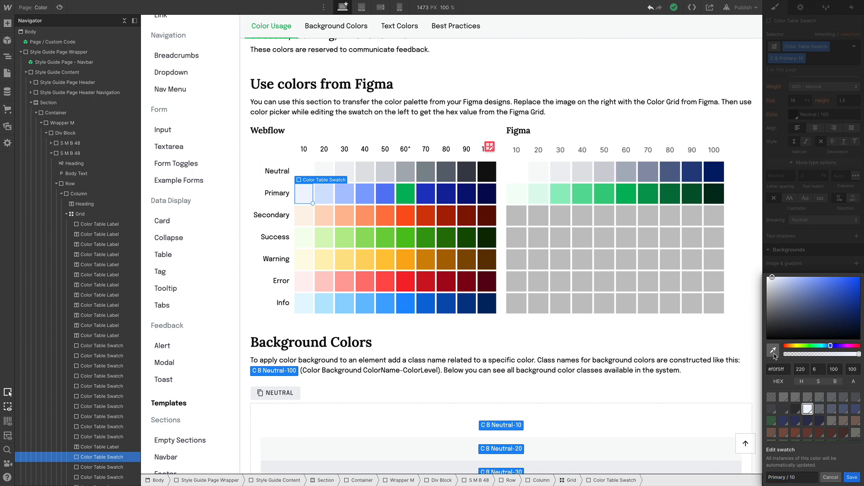
pyautogui.click(518, 192)
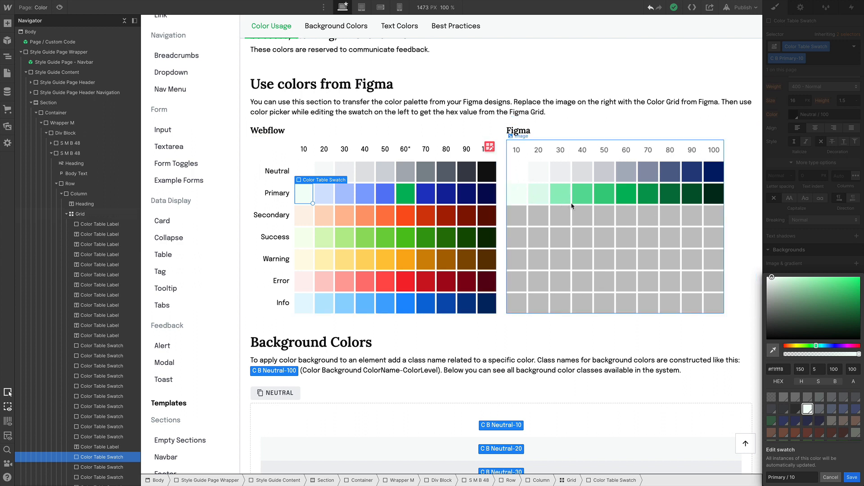
pyautogui.click(574, 130)
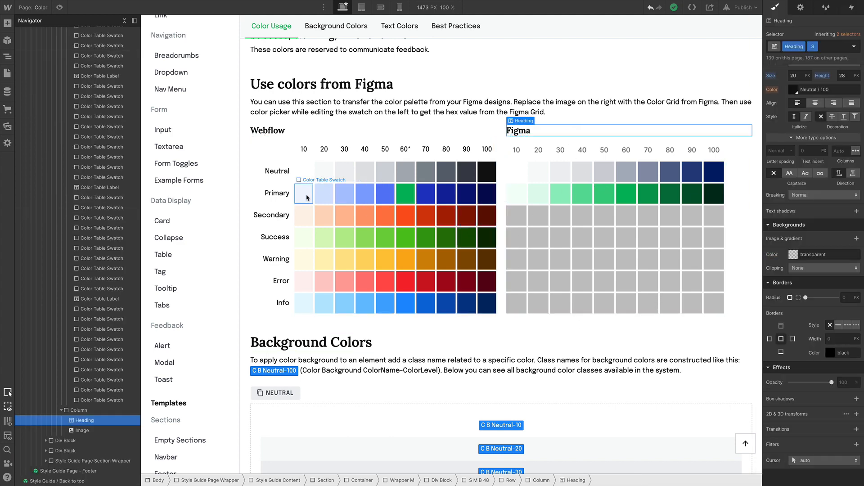
# Change the Primary / 10 swatch to #F1FFF8, sampled from the Primary 10 cell of the Figma grid image, and save it.
pyautogui.click(310, 201)
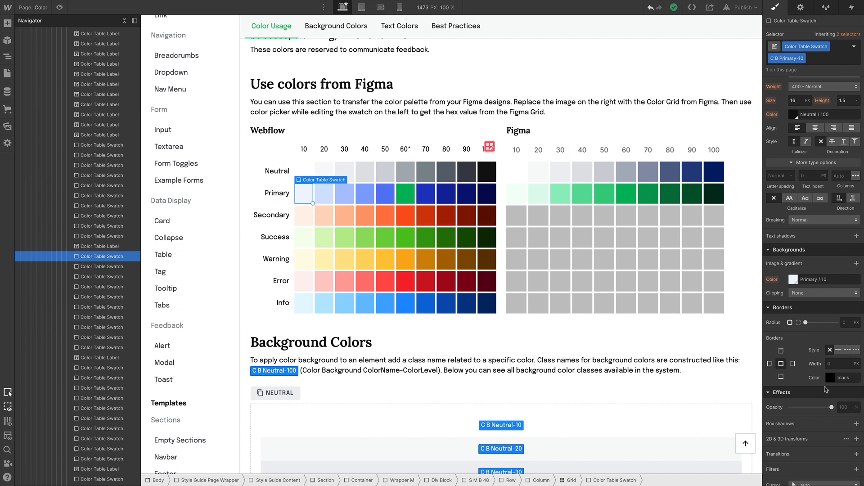
pyautogui.scroll(-1, 826, 390)
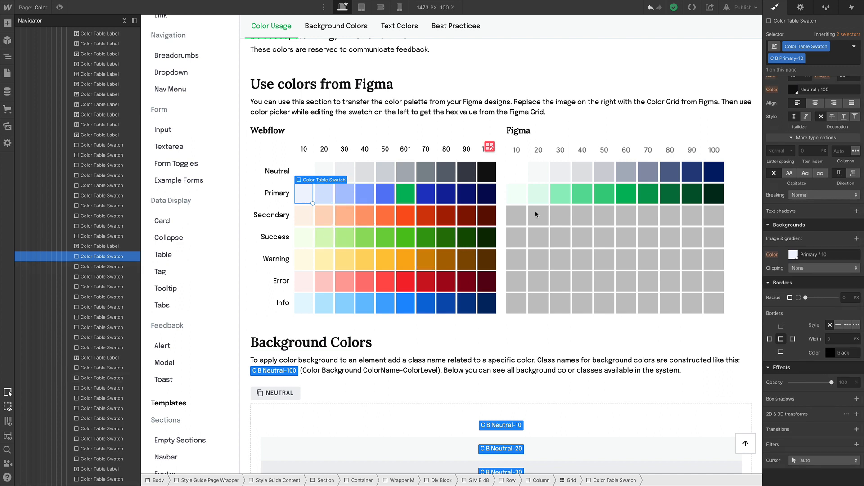
pyautogui.click(793, 254)
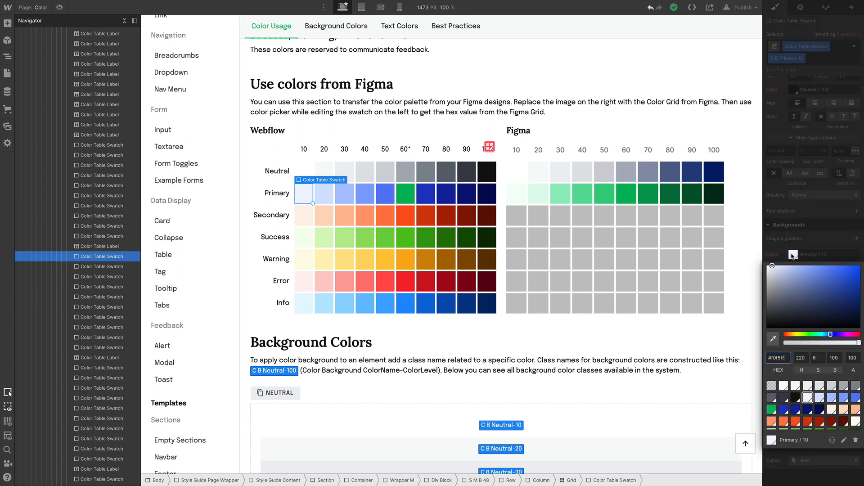
pyautogui.click(844, 440)
pyautogui.click(773, 339)
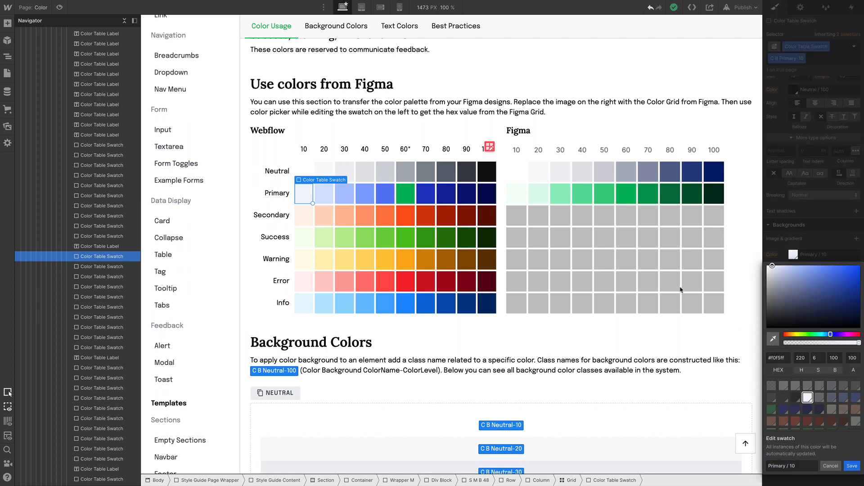
pyautogui.click(520, 196)
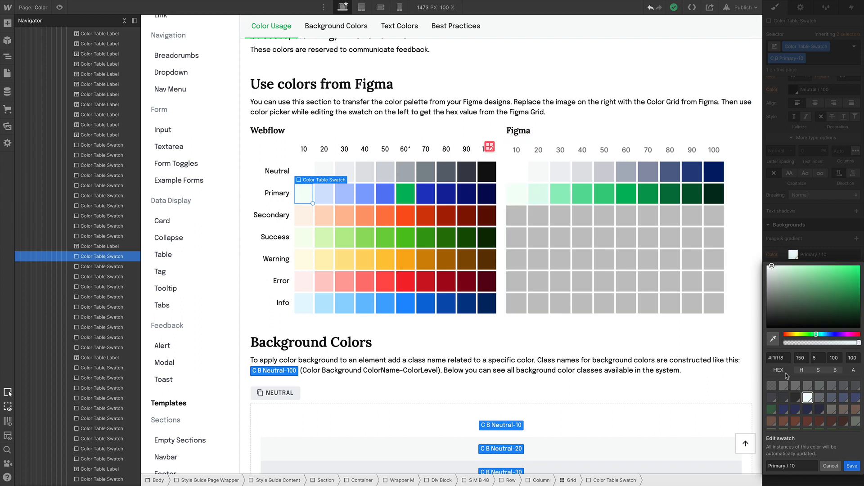
pyautogui.click(852, 466)
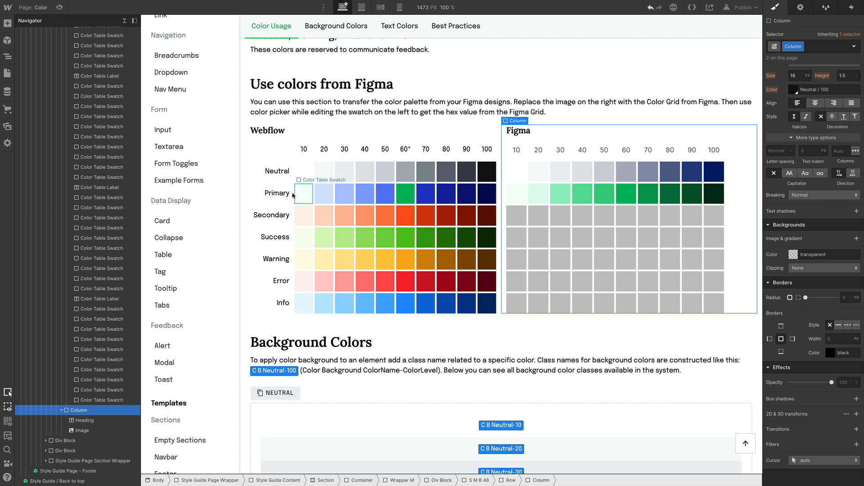
# Open the Home page and make the background color of the first Book CTA section transparent.
pyautogui.click(7, 73)
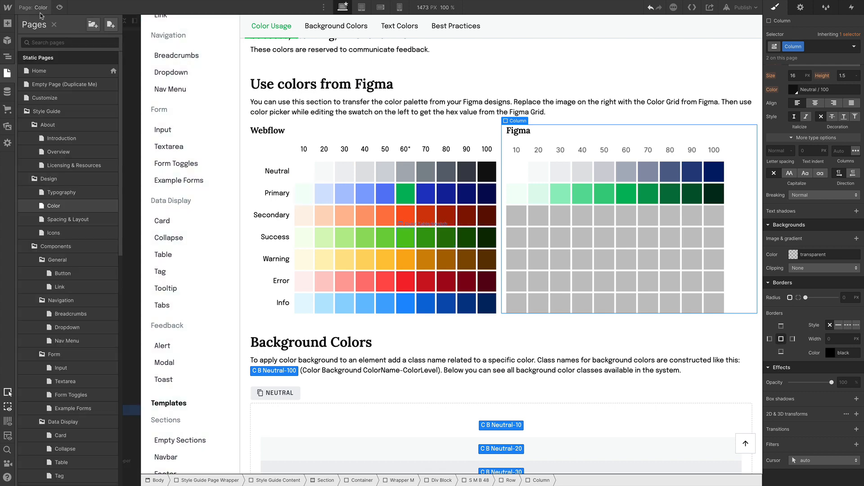
pyautogui.click(57, 72)
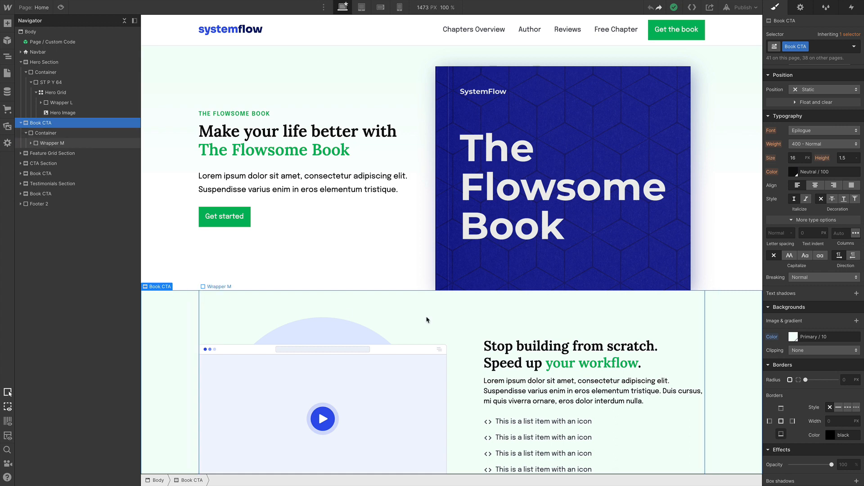
pyautogui.click(793, 338)
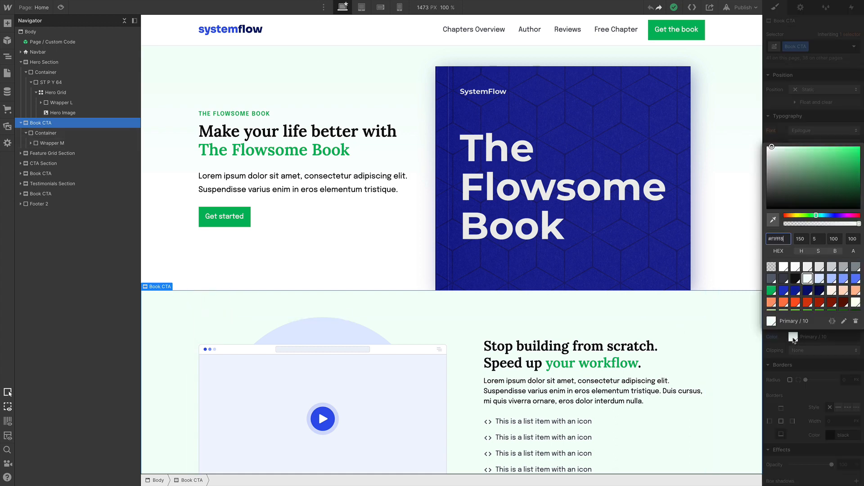
pyautogui.click(773, 268)
pyautogui.click(325, 247)
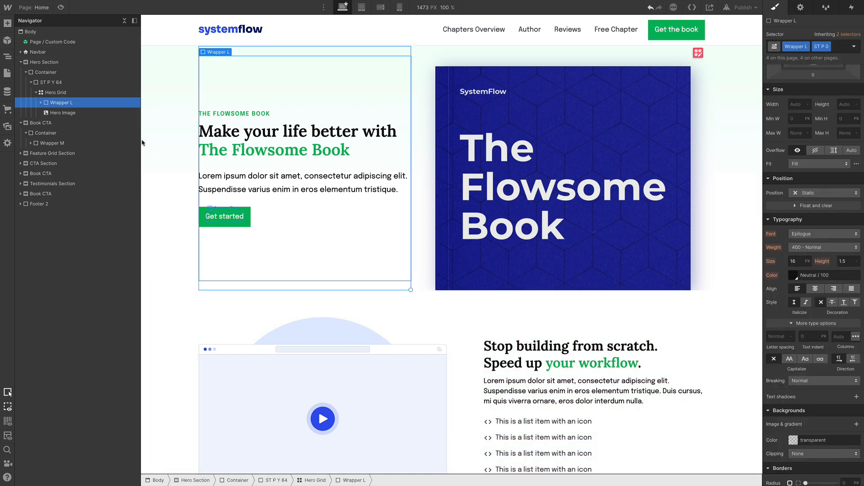
# Remove the linear gradient from the Hero Section and set its background color to Primary / 10.
pyautogui.click(163, 140)
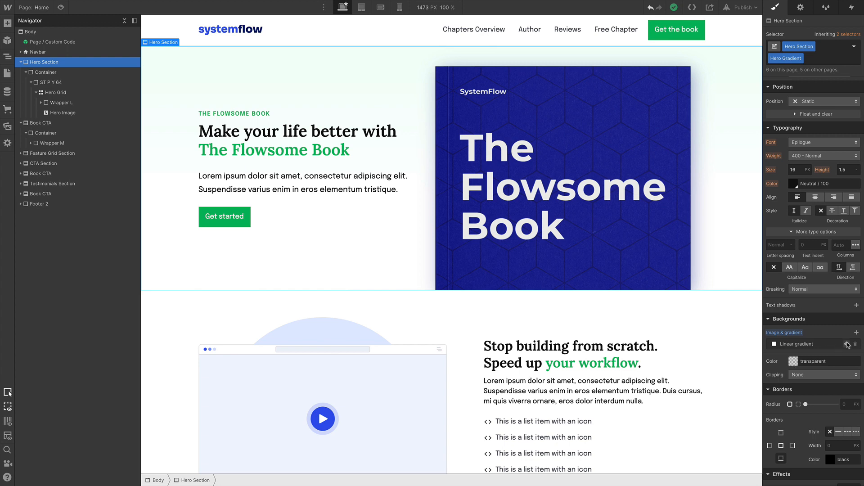
pyautogui.click(851, 344)
pyautogui.click(792, 349)
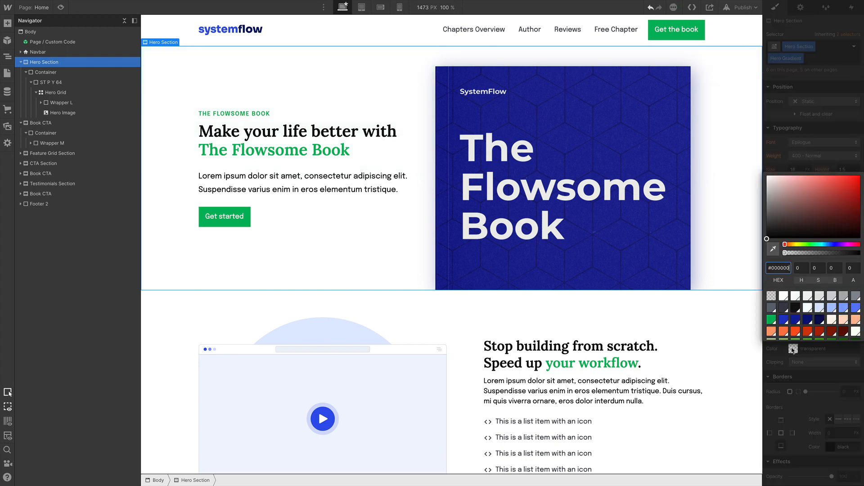
pyautogui.click(808, 309)
# Set the Navbar's background color to the Primary / 10 swatch.
pyautogui.click(315, 37)
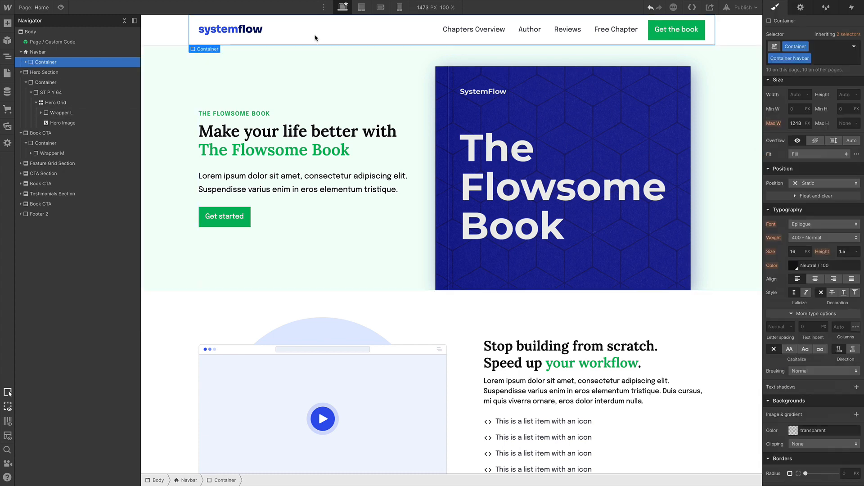
pyautogui.click(318, 34)
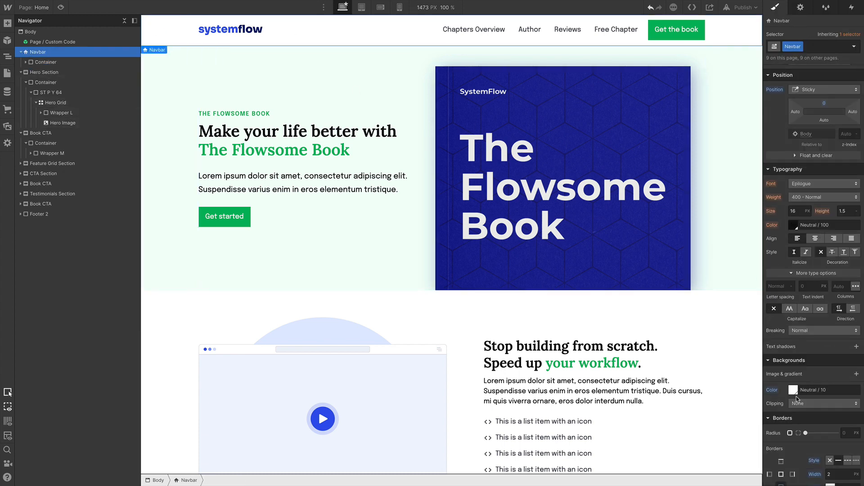
pyautogui.click(794, 390)
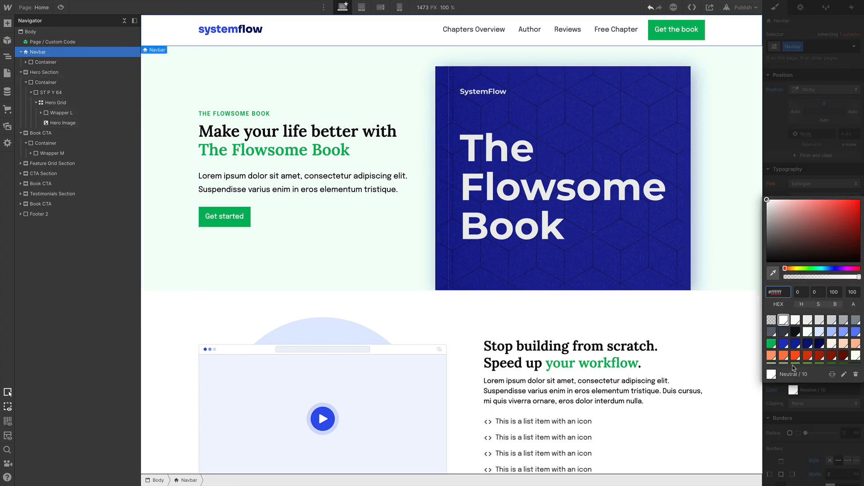
pyautogui.click(808, 333)
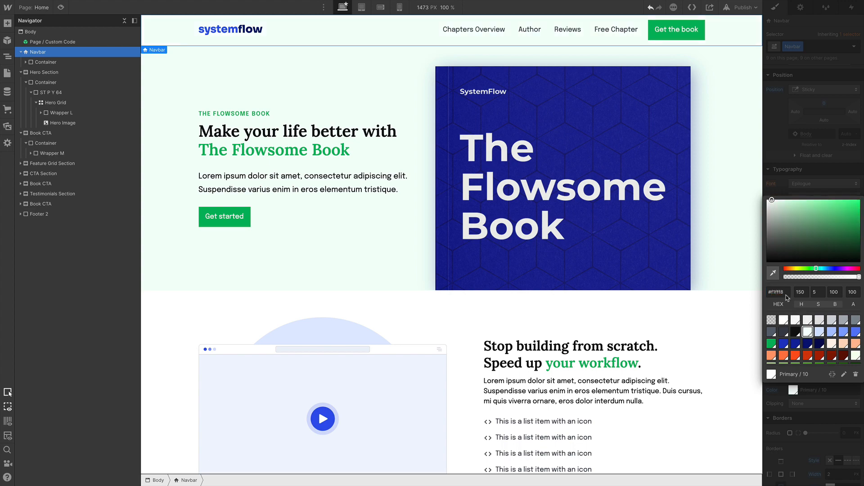
pyautogui.click(785, 156)
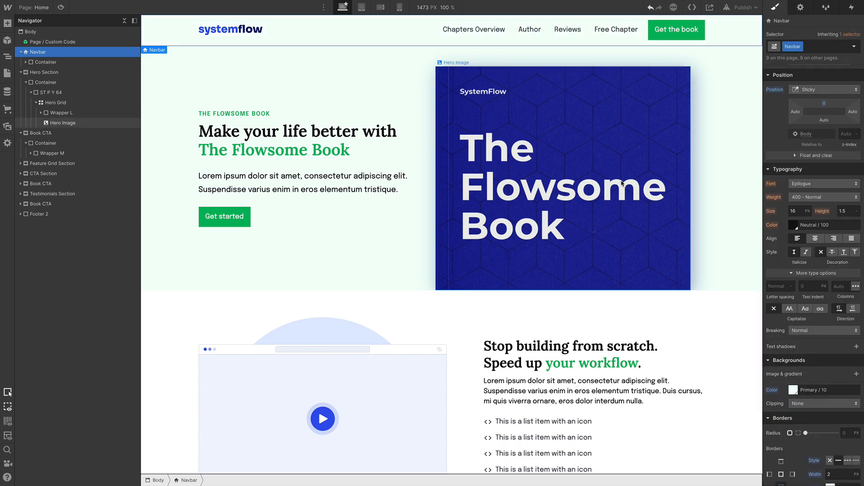
# Change the Navbar's position setting to Relative.
pyautogui.scroll(-5, 621, 183)
pyautogui.scroll(5, 620, 183)
pyautogui.scroll(-1, 803, 281)
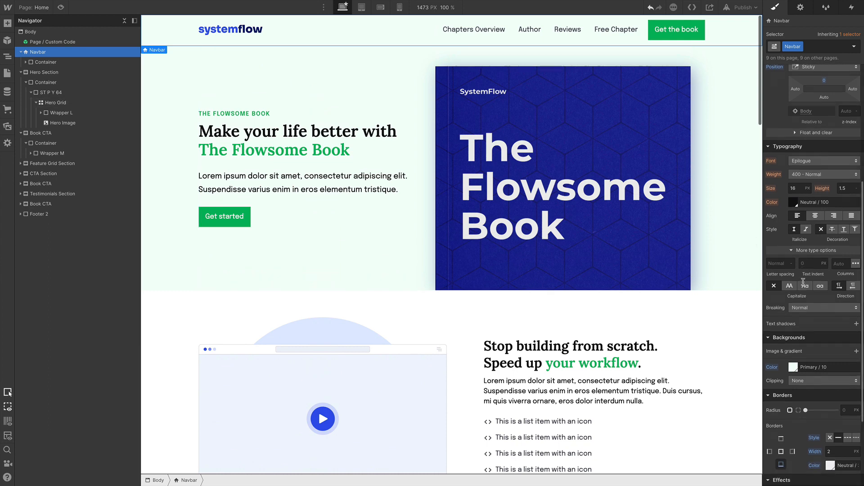
pyautogui.scroll(3, 822, 285)
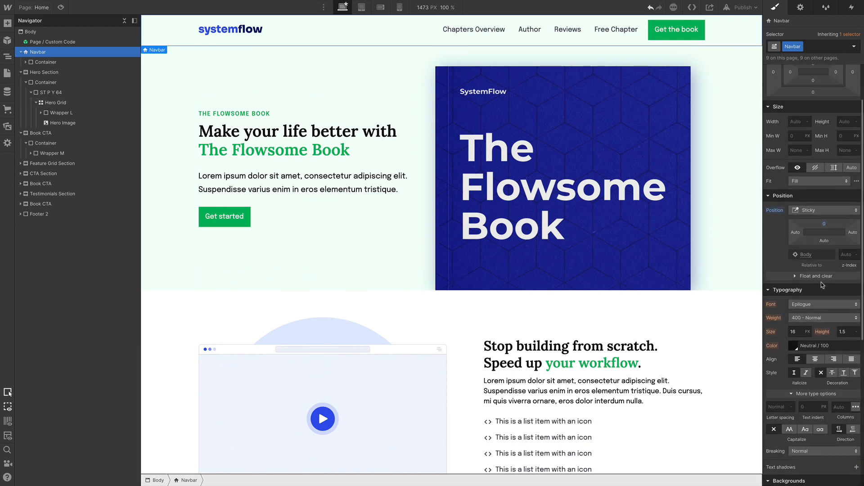
pyautogui.scroll(1, 819, 270)
pyautogui.click(815, 235)
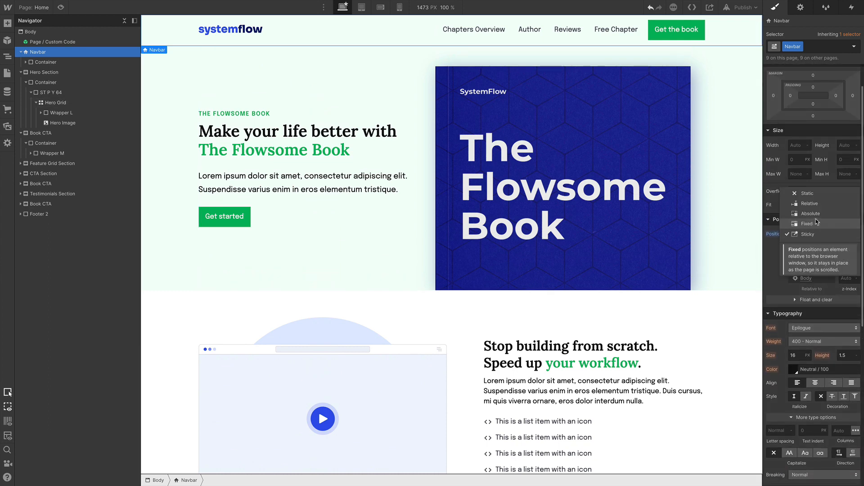
pyautogui.click(809, 203)
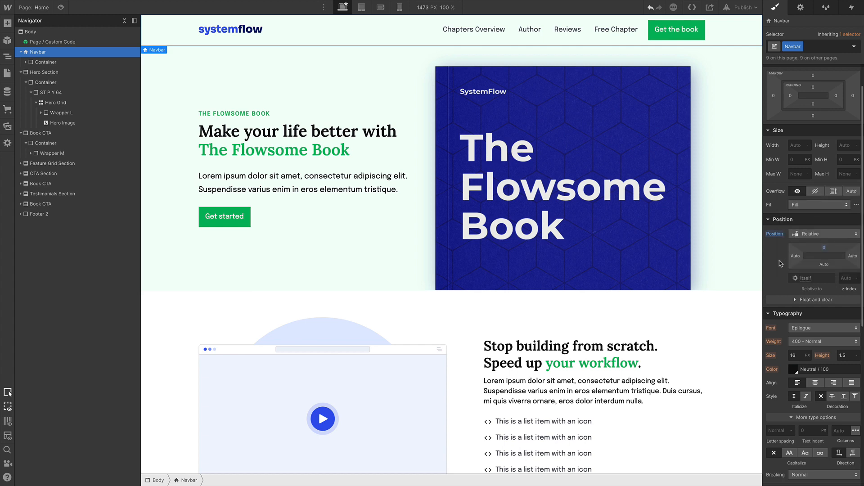
# Set the border style of the Navbar's bottom border to none and check the page in preview mode.
pyautogui.scroll(-2, 847, 174)
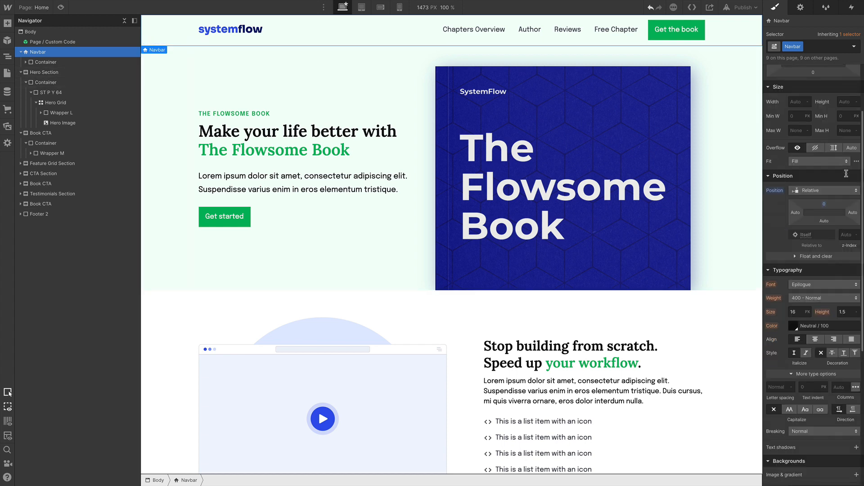
pyautogui.scroll(-10, 846, 174)
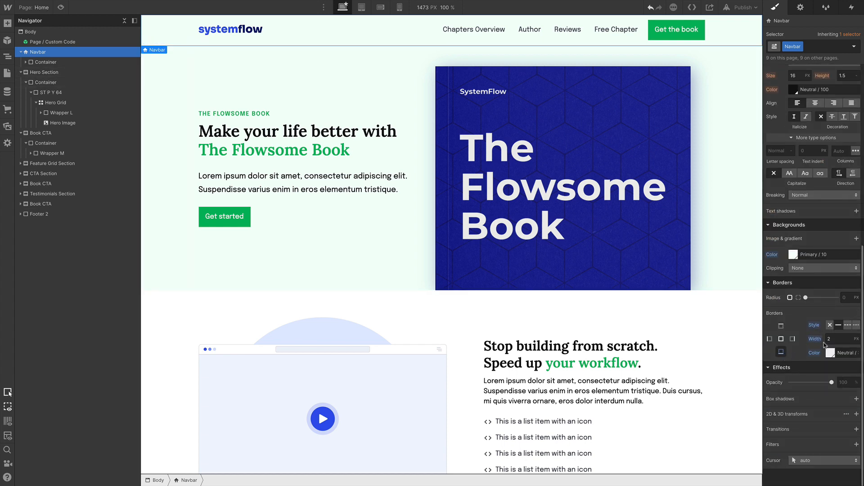
pyautogui.click(830, 326)
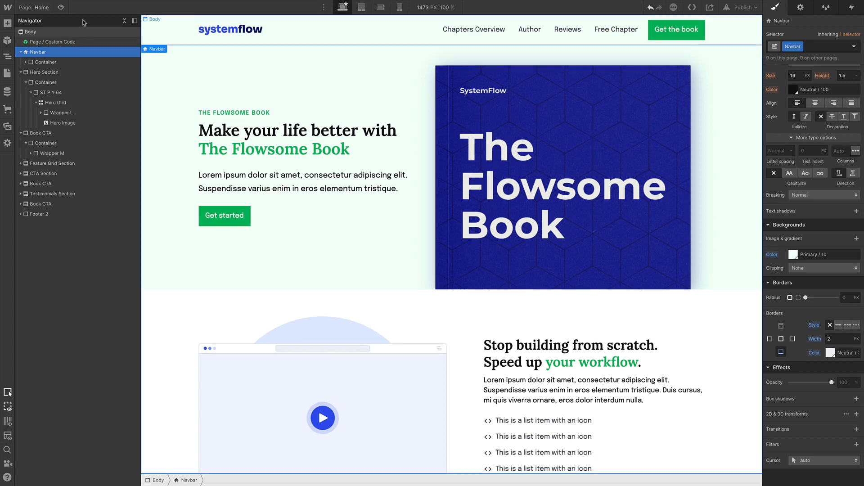
pyautogui.click(60, 7)
pyautogui.scroll(-1, 675, 175)
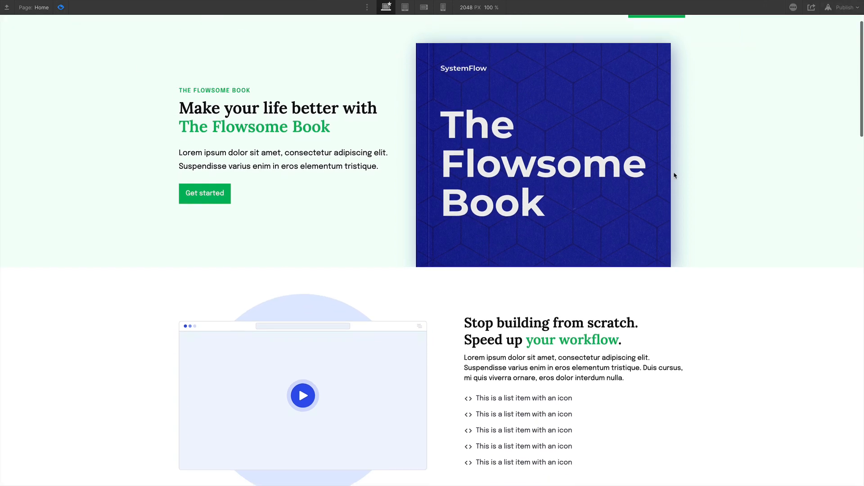
pyautogui.scroll(1, 674, 173)
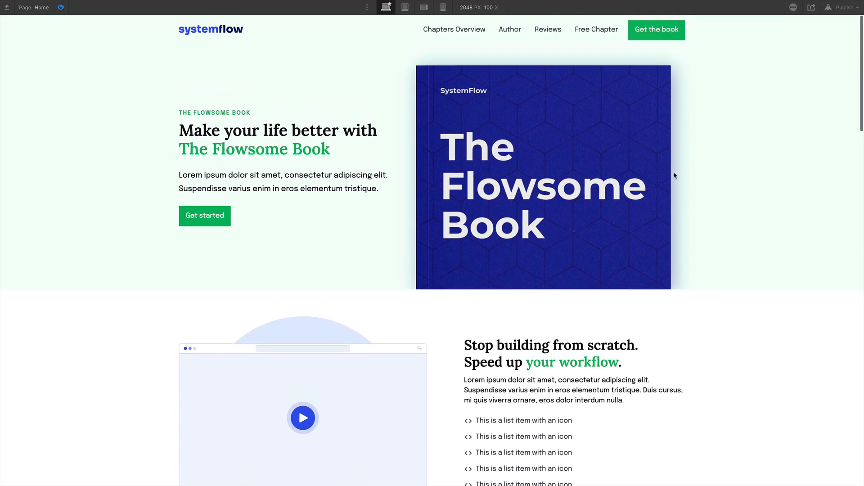
pyautogui.click(61, 7)
# Upload the FitMom image files to the site's assets and replace the navbar's brand logo with FitMom Logo.svg.
pyautogui.click(231, 30)
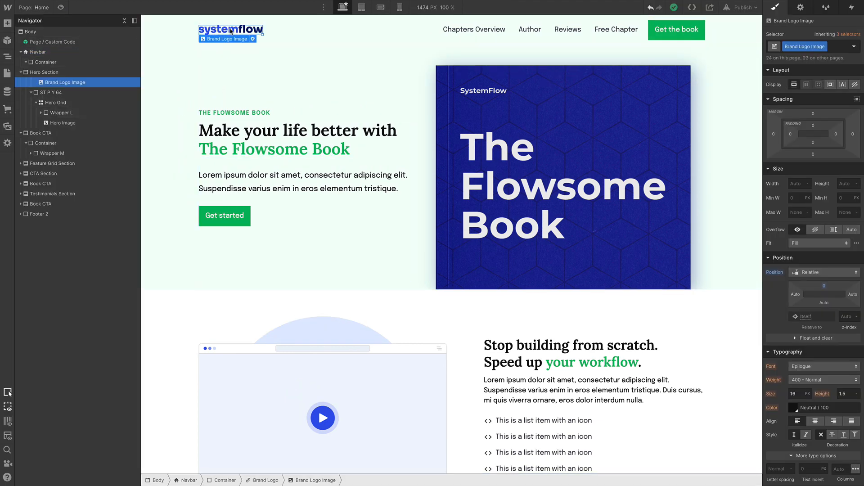
pyautogui.click(235, 43)
pyautogui.click(261, 61)
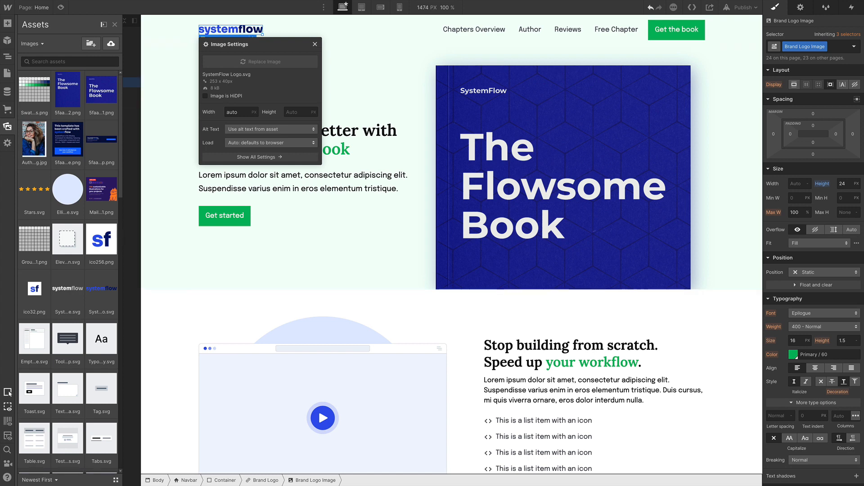
pyautogui.moveTo(219, 225); pyautogui.dragTo(217, 221)
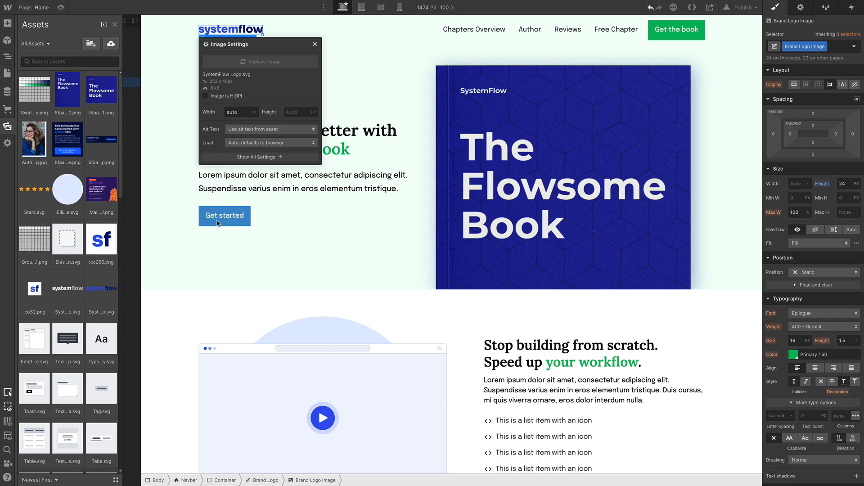
pyautogui.click(101, 145)
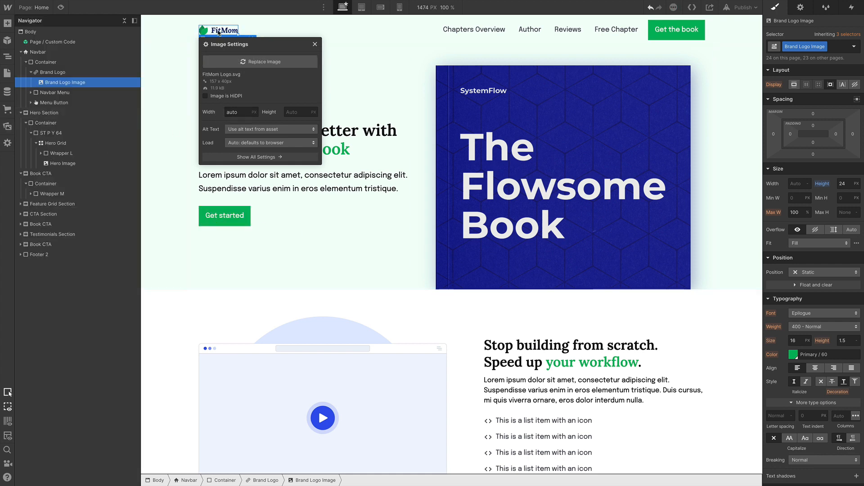
# Set the Brand Logo Image's height to 36 px and close its image settings.
pyautogui.click(848, 184)
pyautogui.press('Return')
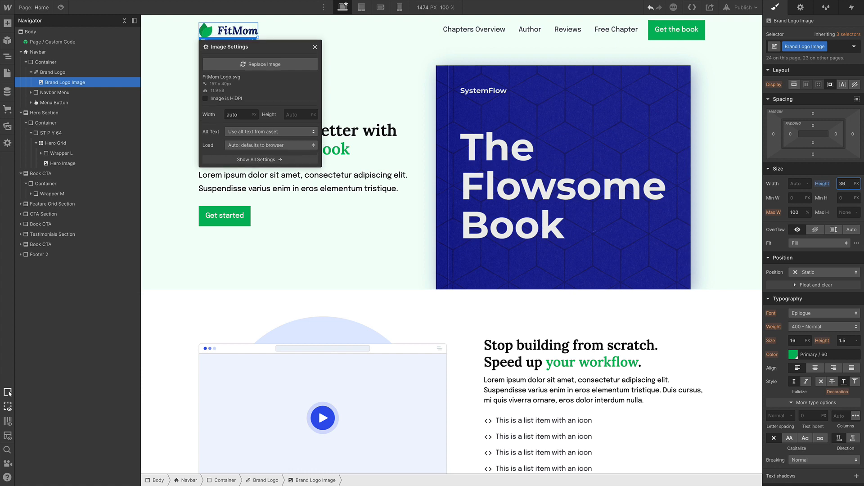
pyautogui.click(315, 46)
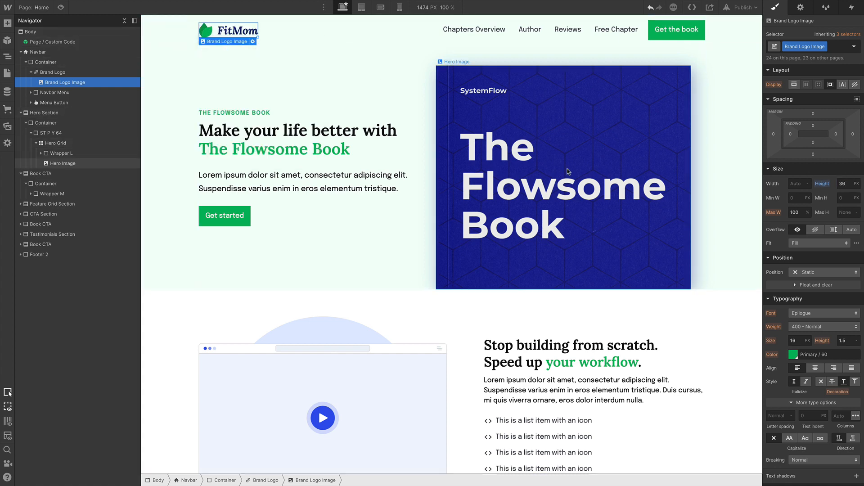
# Replace the Hero Image with the cover2 1.png asset and set its width to 60%.
pyautogui.doubleClick(548, 151)
pyautogui.click(499, 316)
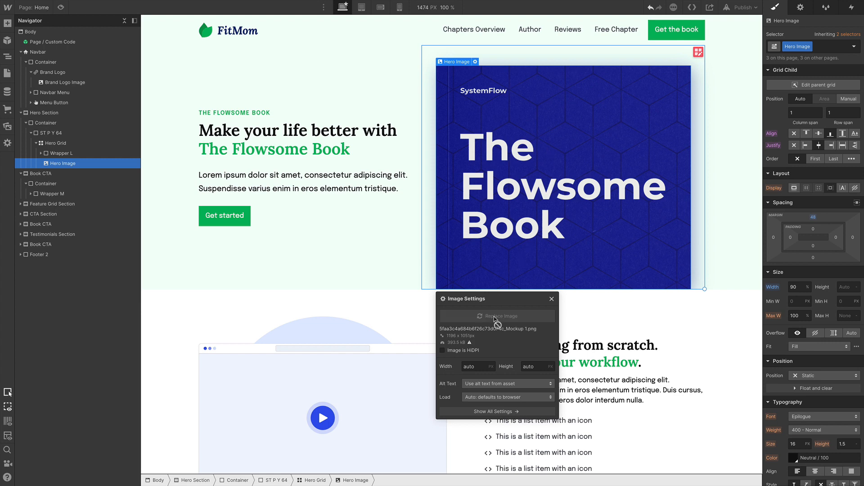
pyautogui.click(41, 147)
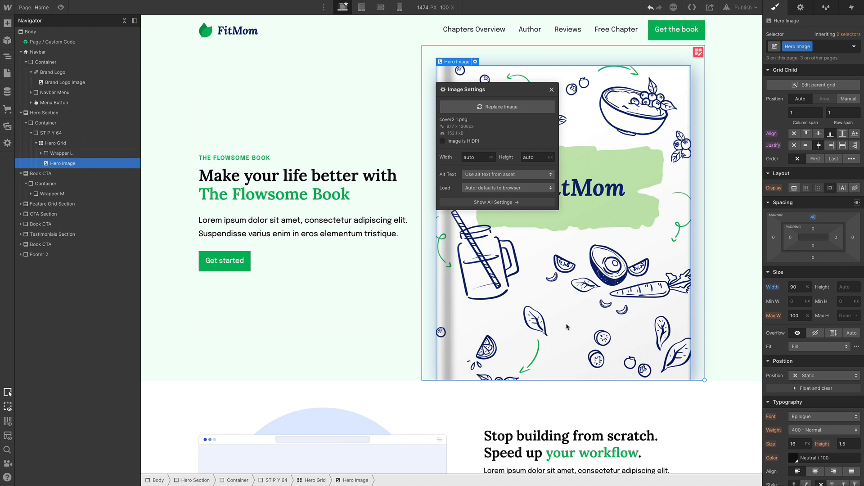
pyautogui.click(796, 287)
pyautogui.press('Return')
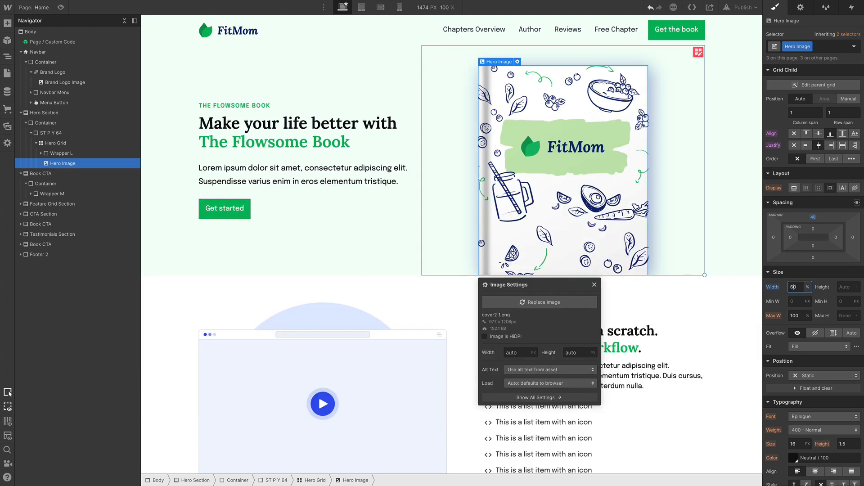
# Replace the video placeholder image in the first Book CTA section with Video Placeholder.png and select the surrounding Video BG block.
pyautogui.click(248, 376)
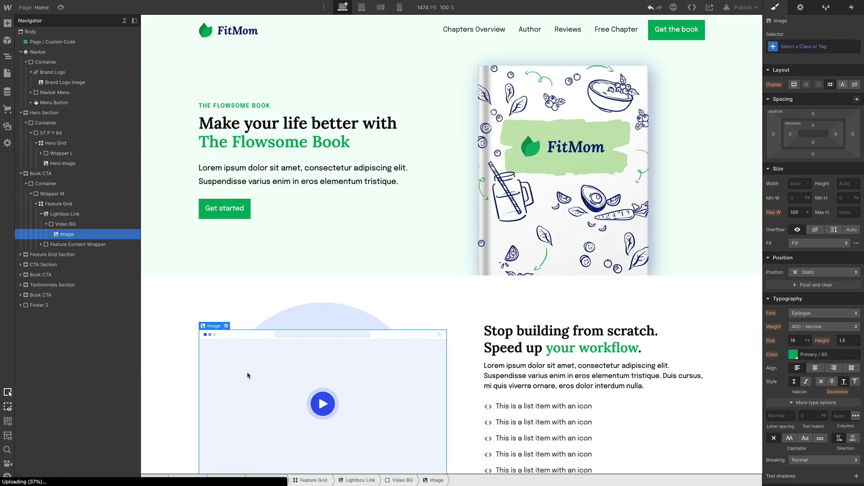
pyautogui.doubleClick(263, 379)
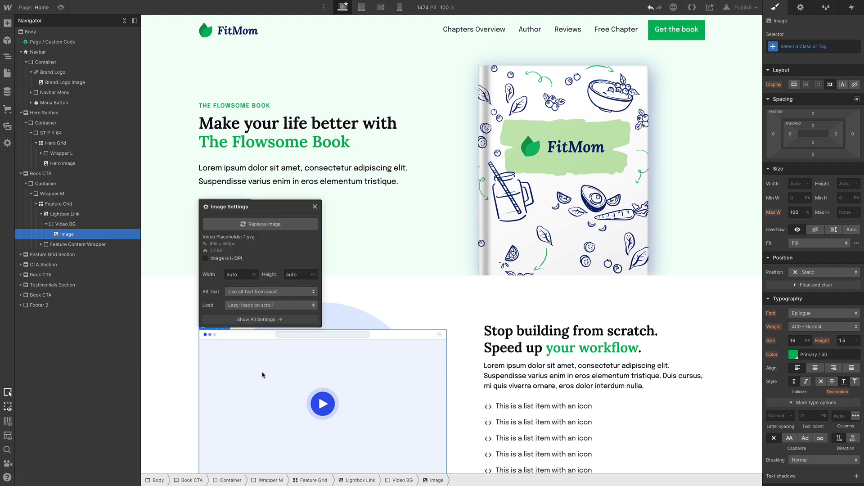
pyautogui.click(249, 225)
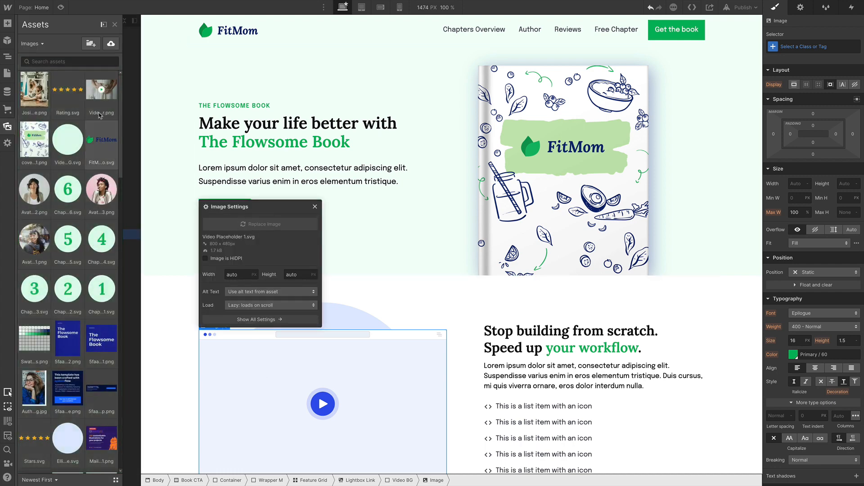
pyautogui.click(106, 102)
pyautogui.click(107, 102)
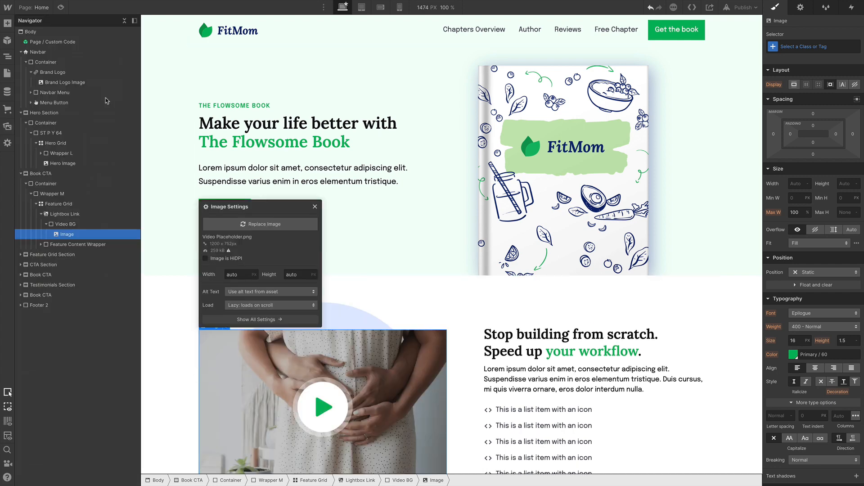
pyautogui.scroll(-1, 459, 195)
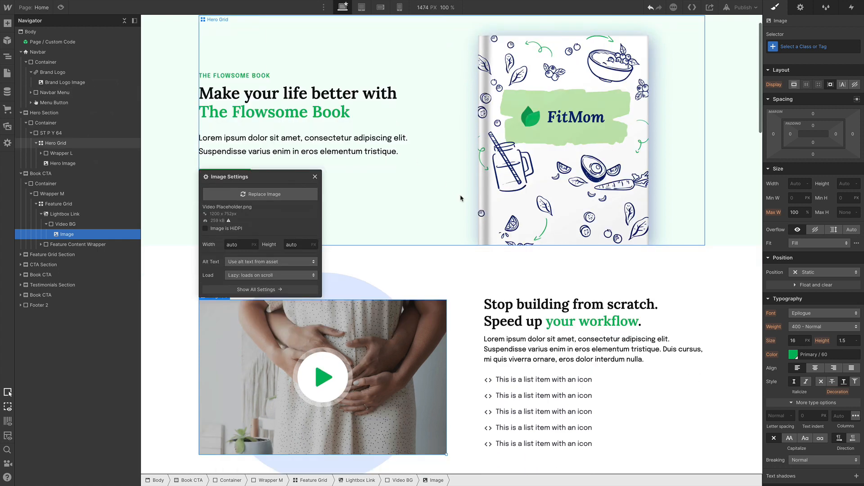
pyautogui.scroll(-1, 461, 198)
pyautogui.click(341, 255)
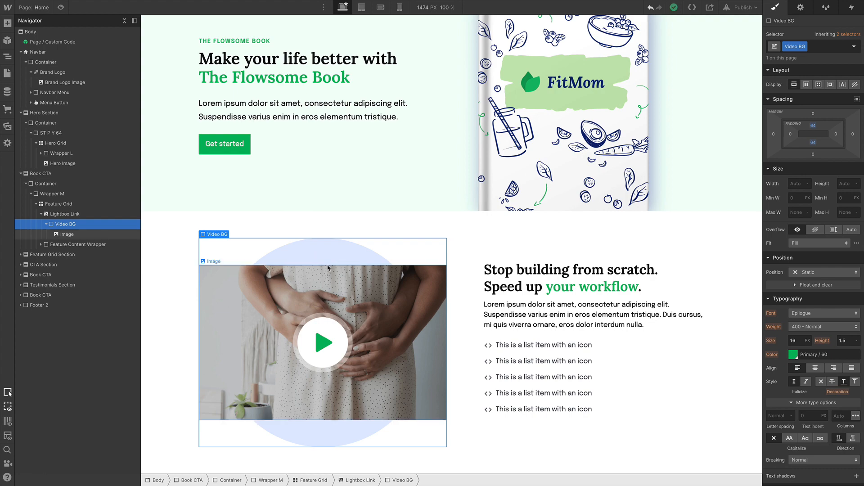
# Find check_circle in the Material Design icon library and delete every Icon List Item except the first in the first Book CTA section.
pyautogui.click(524, 347)
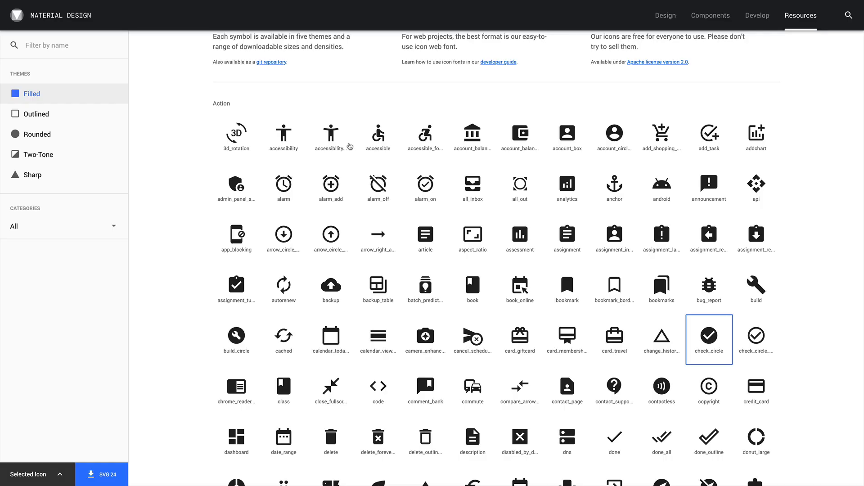
pyautogui.scroll(1, 710, 396)
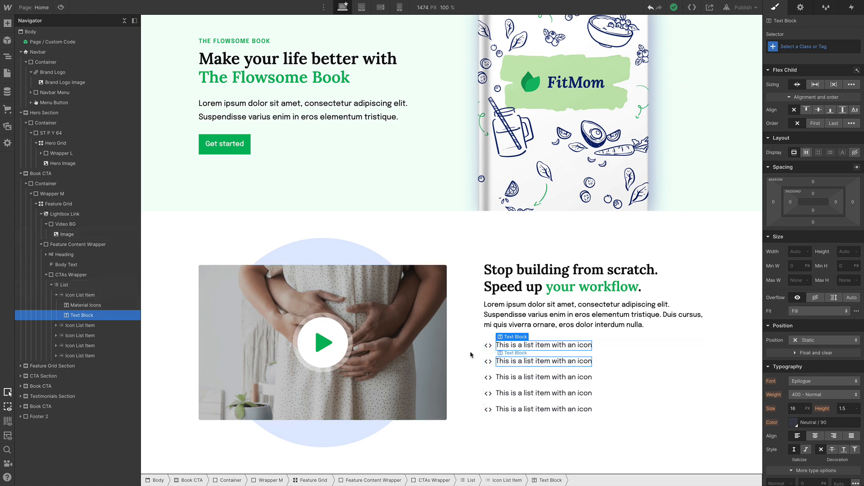
pyautogui.click(84, 326)
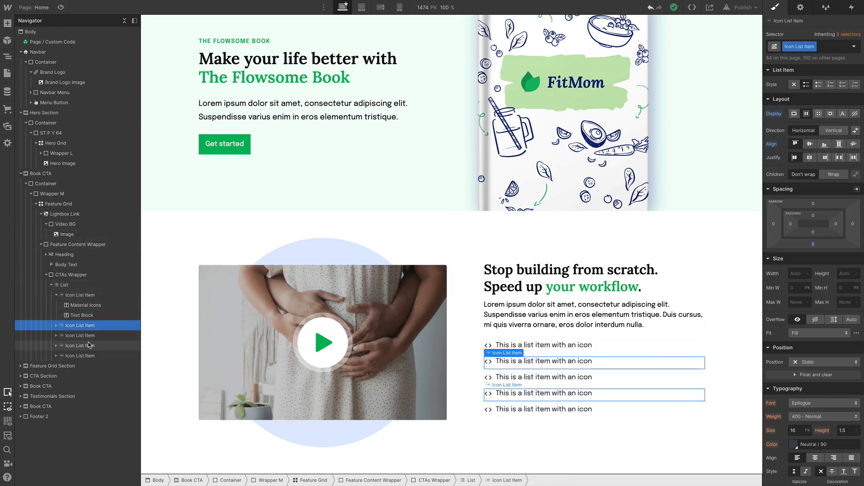
pyautogui.press('Delete')
pyautogui.press('Delete')
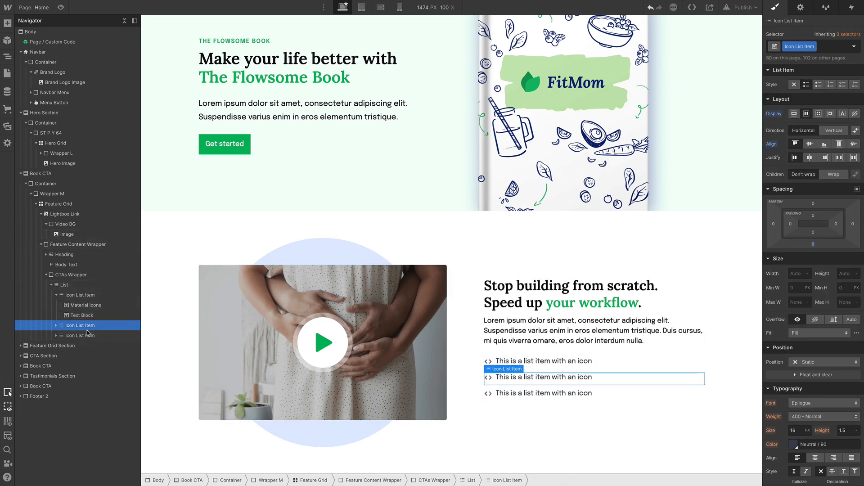
pyautogui.press('Delete')
pyautogui.press('Delete')
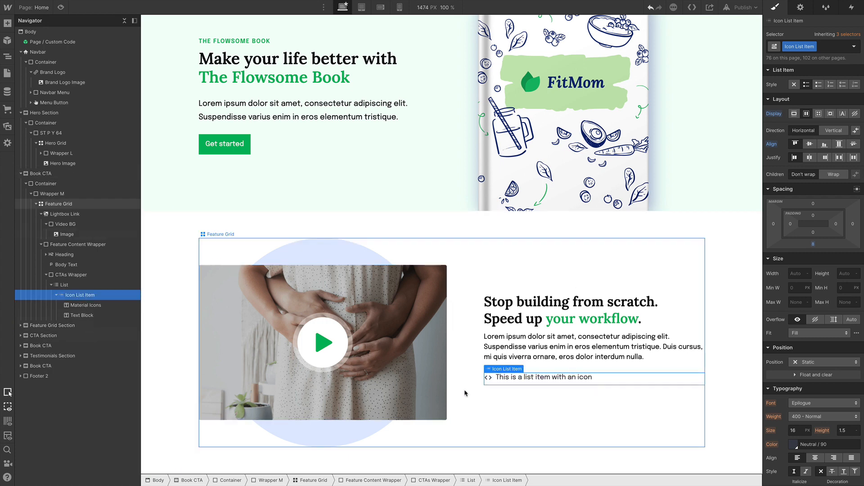
# Replace the Material Icons text in the remaining list item with check_circle.
pyautogui.click(489, 379)
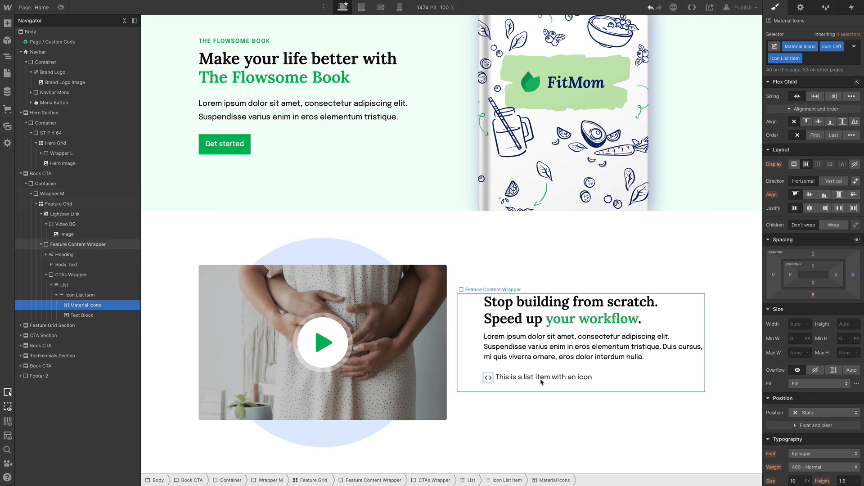
pyautogui.hotkey('ctrl', 'a')
pyautogui.press('BackSpace')
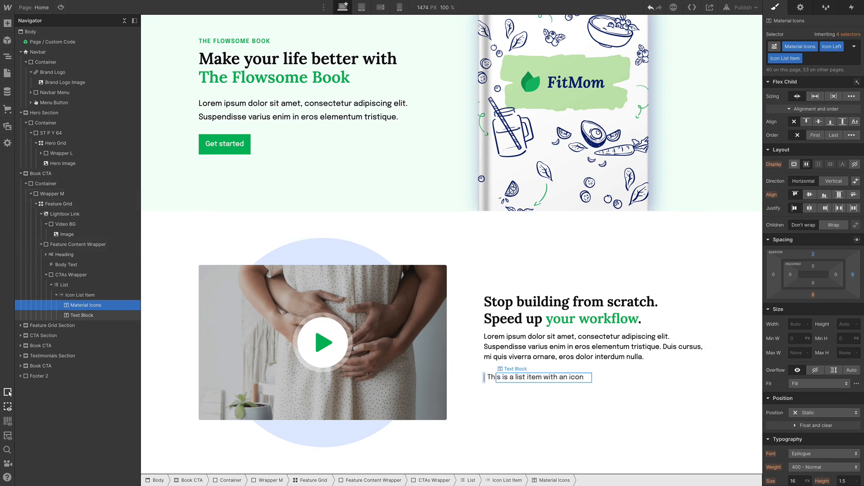
pyautogui.write('chec')
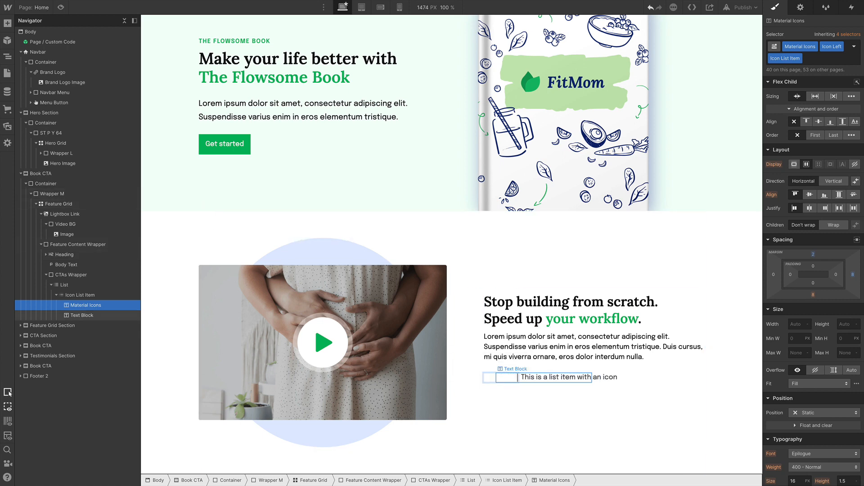
pyautogui.write('k_circ')
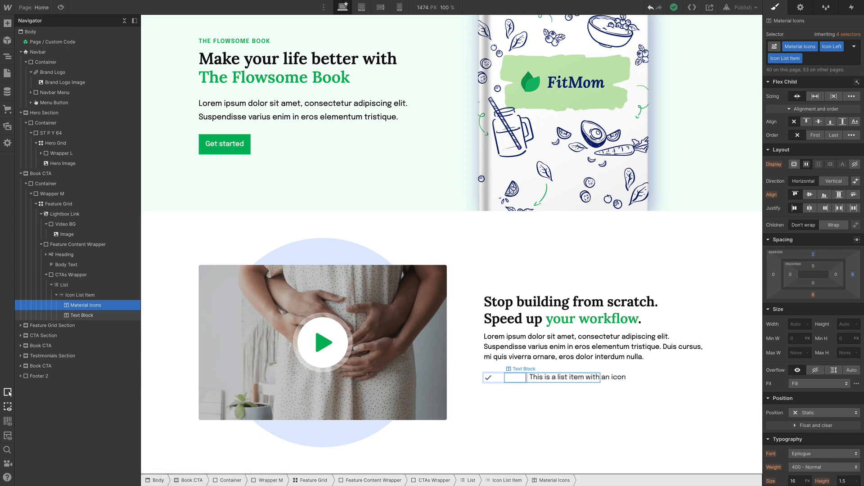
pyautogui.write('le')
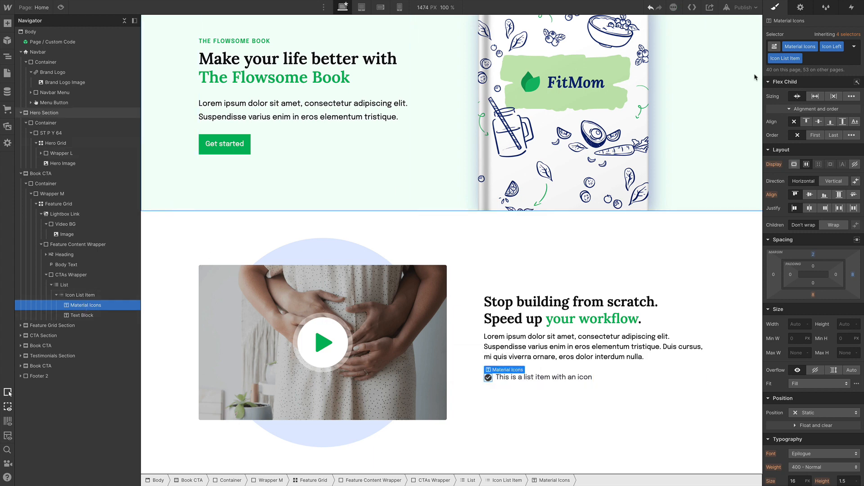
# Add the existing combo class C T Primary-60 to the list item's Material Icons element.
pyautogui.hotkey('ctrl', 'Return')
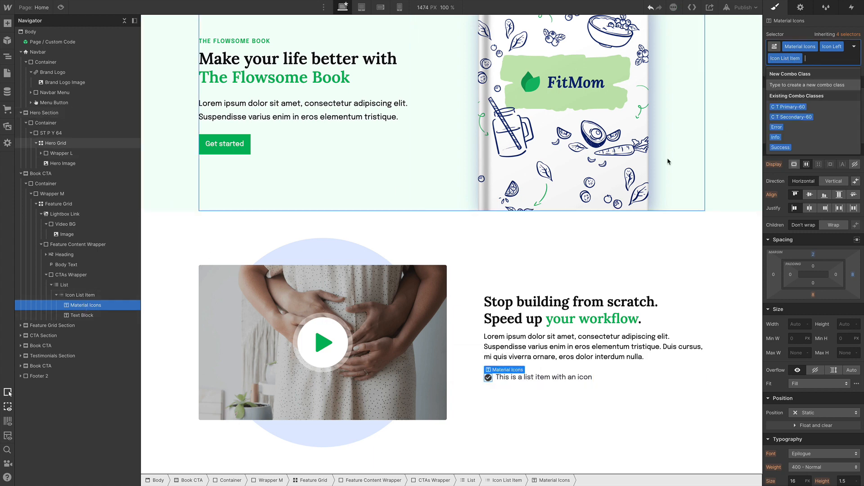
pyautogui.press('Down')
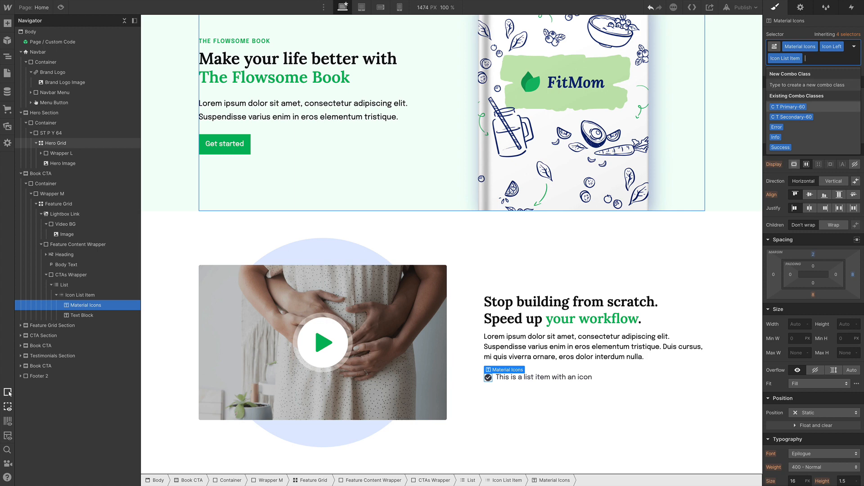
pyautogui.press('Return')
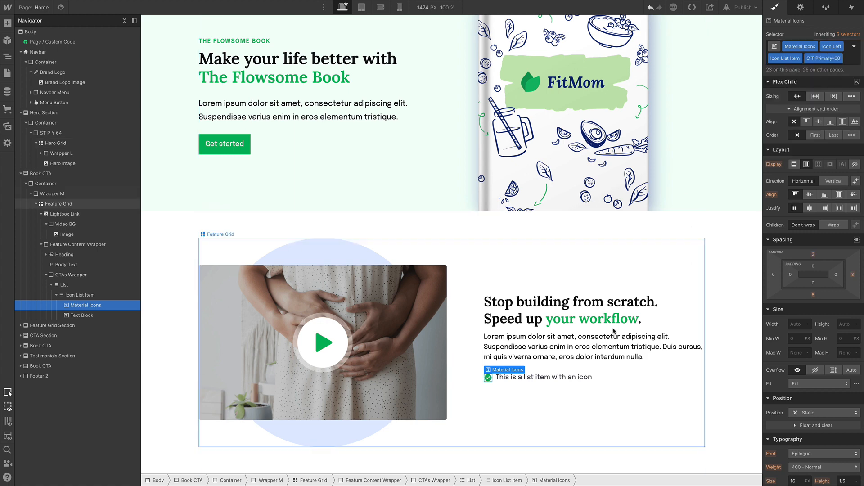
# Collapse the Icon List Item in the first Book CTA section and duplicate it.
pyautogui.click(76, 296)
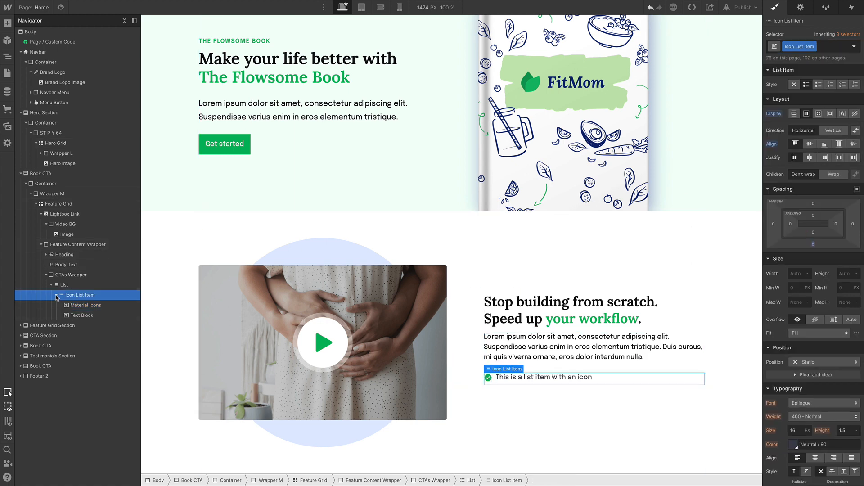
pyautogui.click(57, 295)
pyautogui.hotkey('ctrl', 'd')
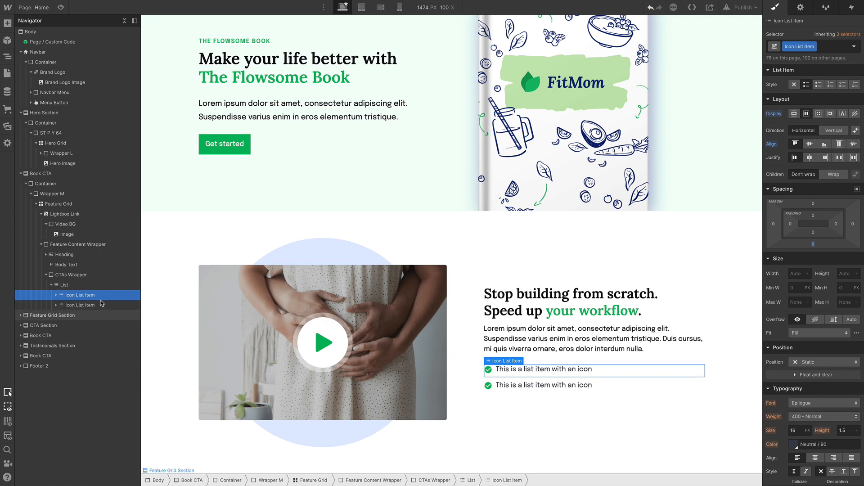
# Duplicate the Icon List Item once more and add the Button / Medium / Primary / Text Only symbol to the CTAs Wrapper below the list.
pyautogui.hotkey('ctrl', 'd')
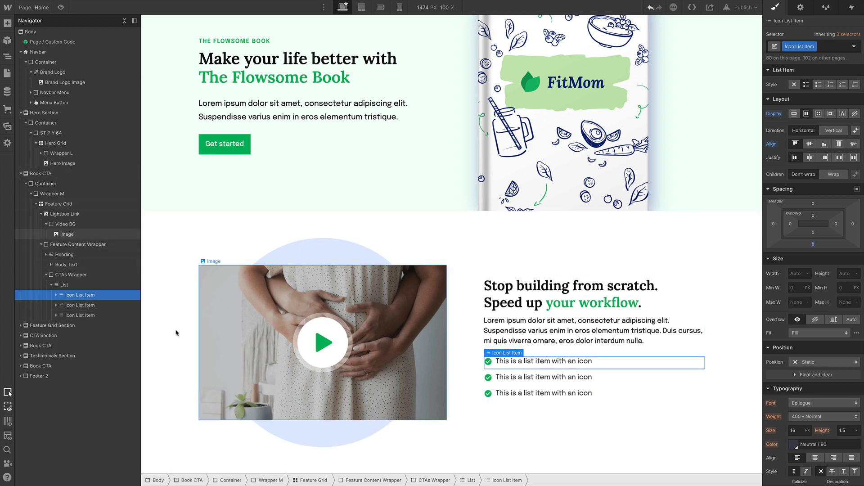
pyautogui.click(70, 274)
pyautogui.scroll(-1, 577, 332)
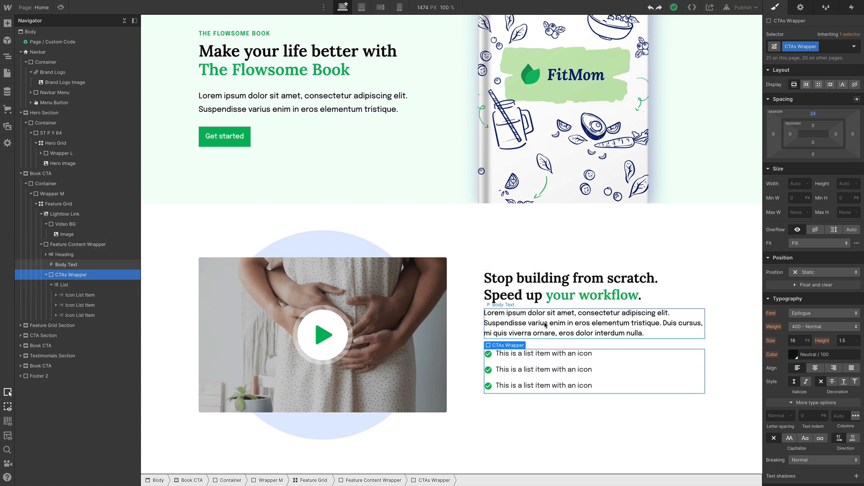
pyautogui.hotkey('ctrl', 'k')
pyautogui.write('b')
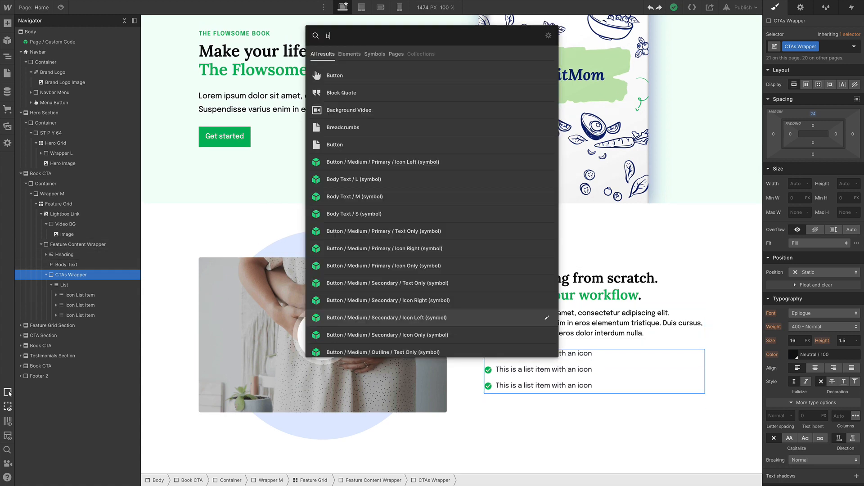
pyautogui.write('utt pri')
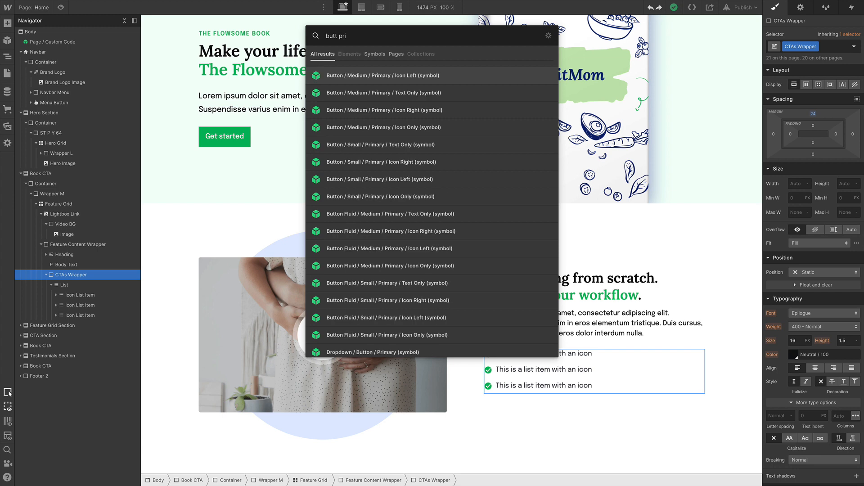
pyautogui.press('Down')
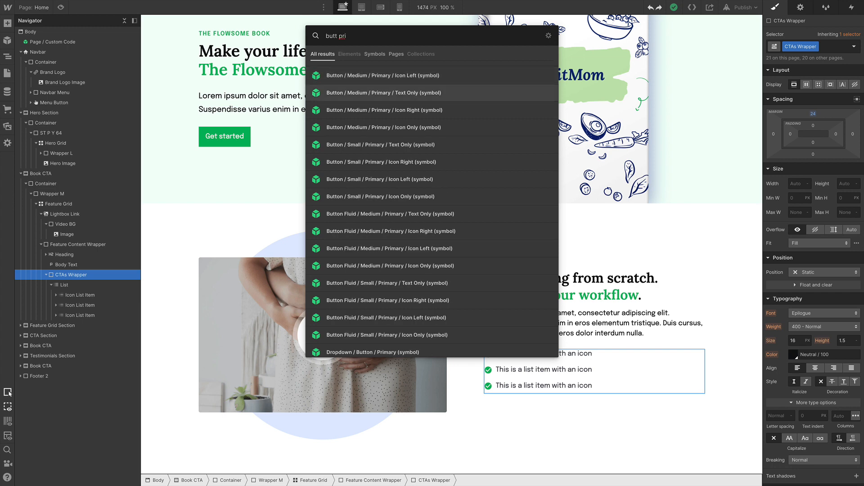
pyautogui.press('Return')
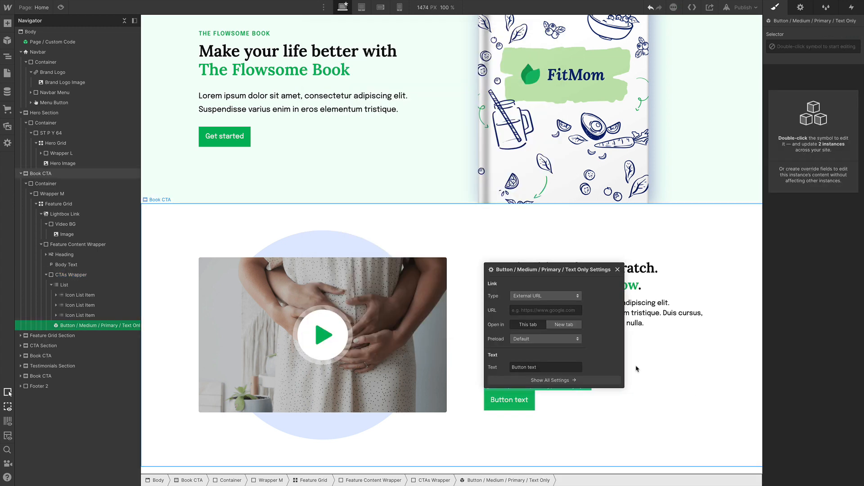
pyautogui.click(551, 368)
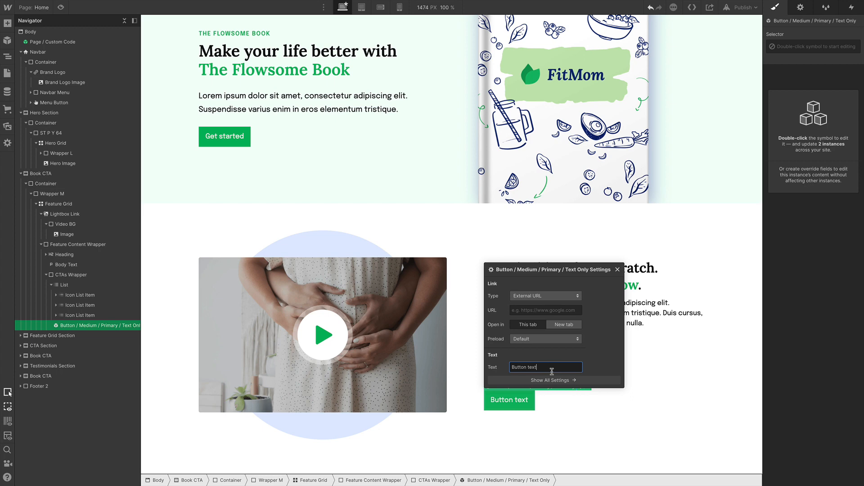
pyautogui.click(640, 367)
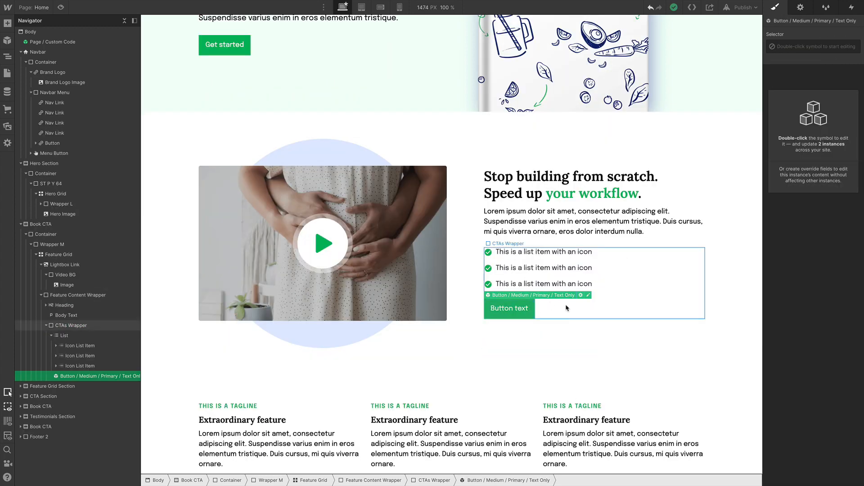
# Inspect which background color swatch the Hover state of the navbar's Get the book button uses.
pyautogui.scroll(4, 565, 305)
pyautogui.click(651, 39)
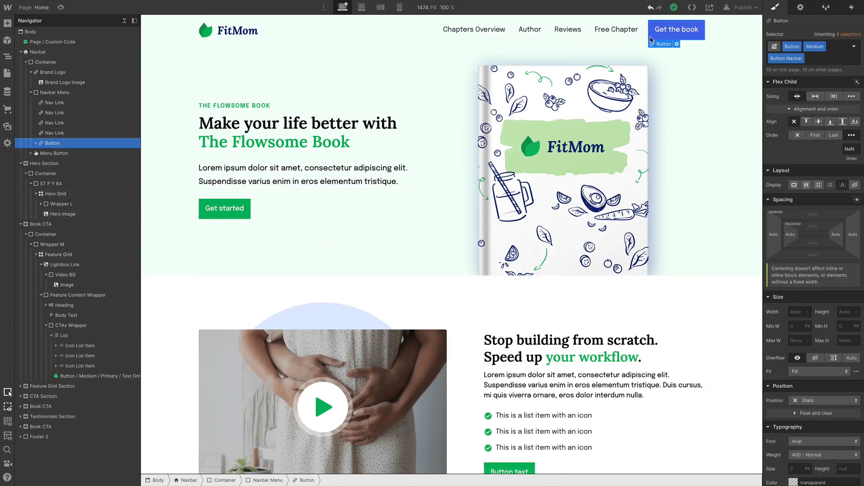
pyautogui.click(853, 46)
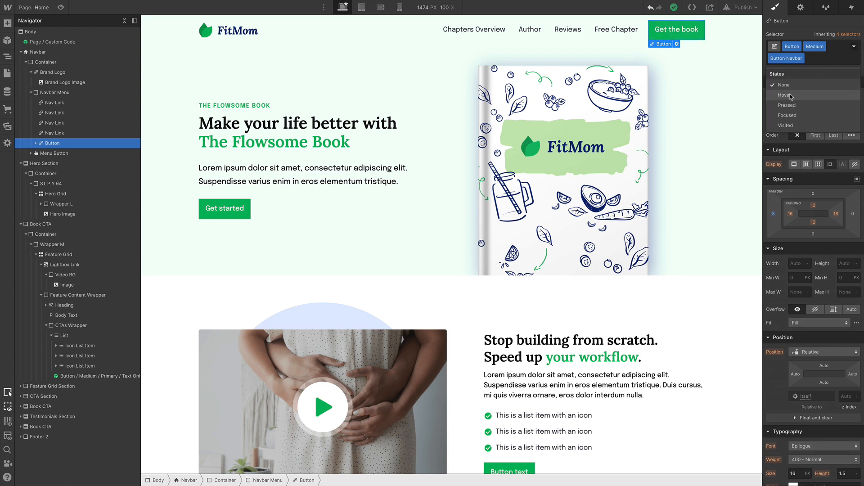
pyautogui.click(784, 95)
pyautogui.scroll(-5, 827, 266)
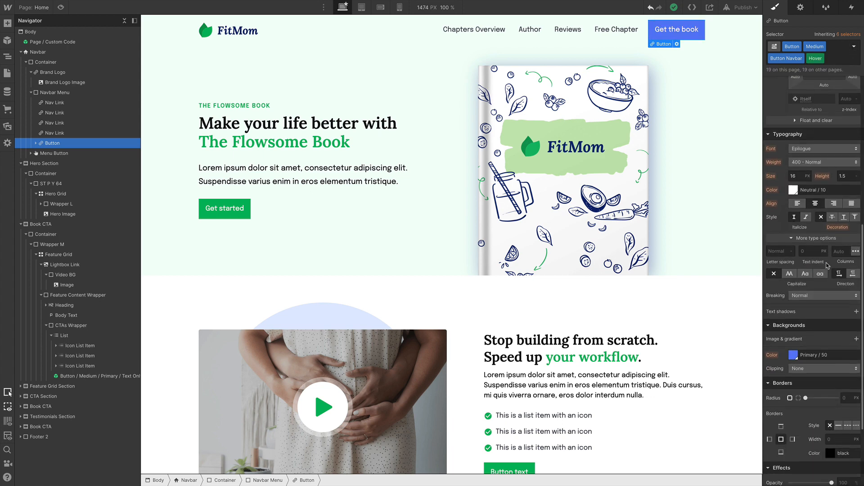
pyautogui.scroll(-1, 792, 315)
pyautogui.click(792, 320)
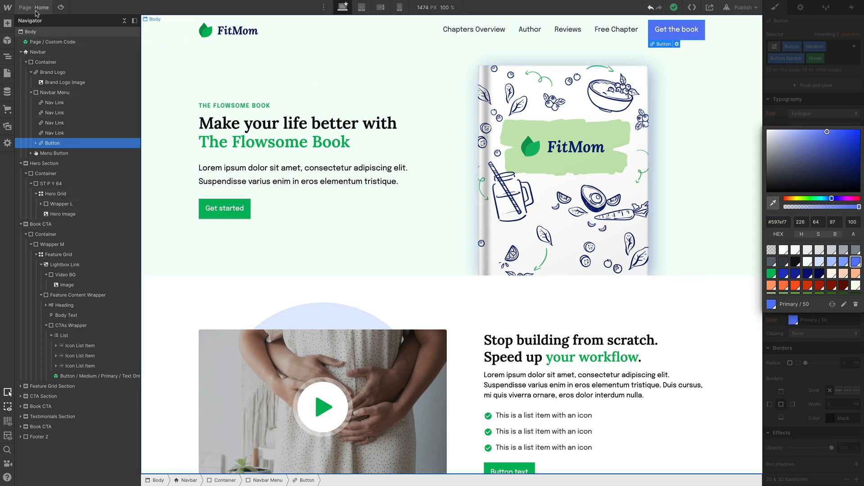
# On the style guide's Color page, edit the Primary / 50 swatch to #38cf81, sampled from the Figma color grid, and save it.
pyautogui.press('p')
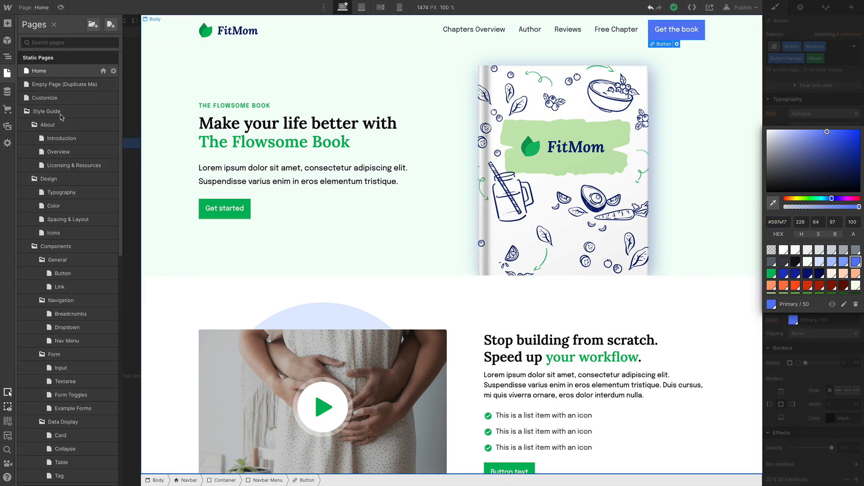
pyautogui.click(63, 207)
pyautogui.scroll(-6, 440, 314)
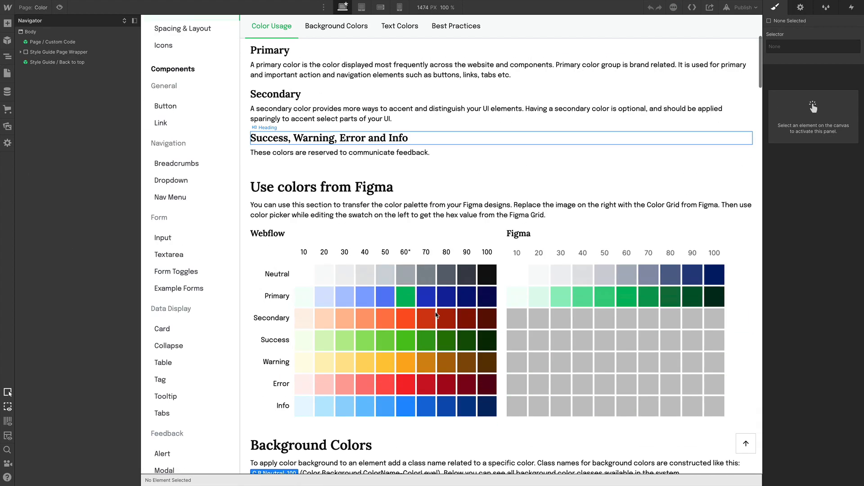
pyautogui.click(388, 224)
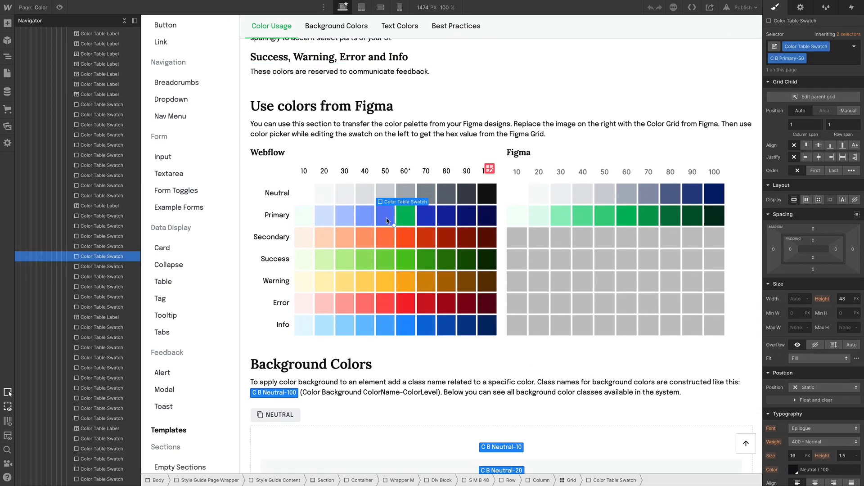
pyautogui.scroll(-3, 829, 329)
pyautogui.scroll(-3, 829, 330)
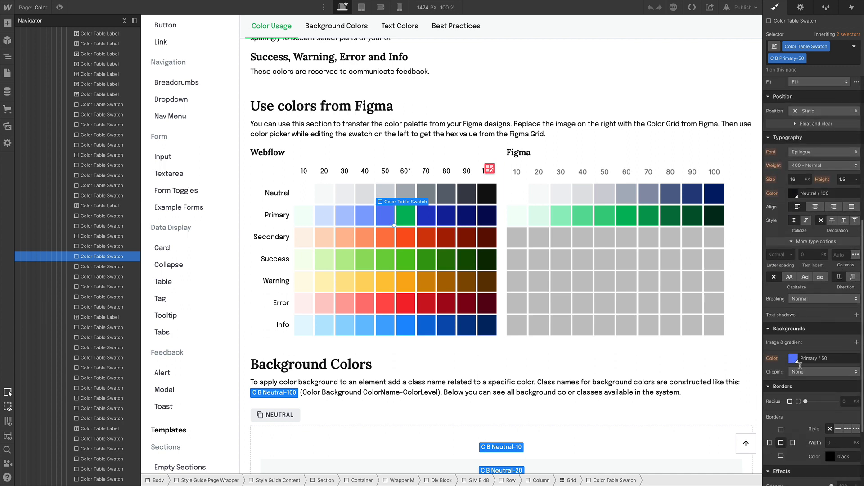
pyautogui.click(793, 358)
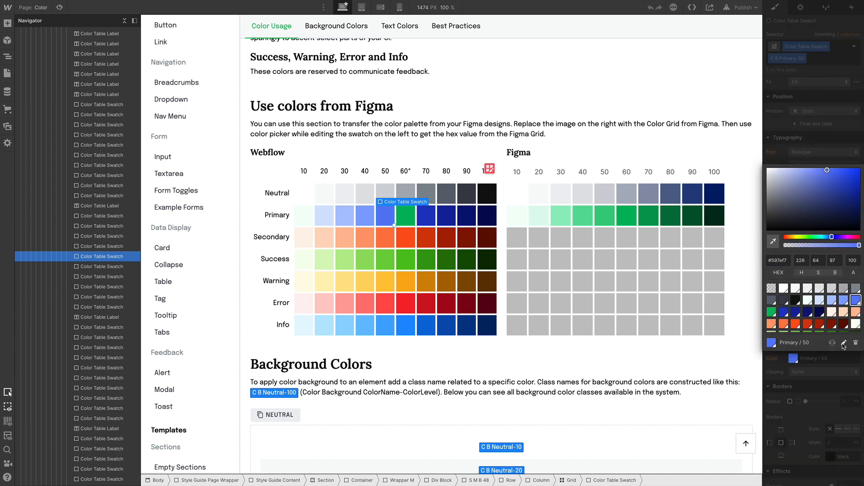
pyautogui.click(844, 343)
pyautogui.click(774, 218)
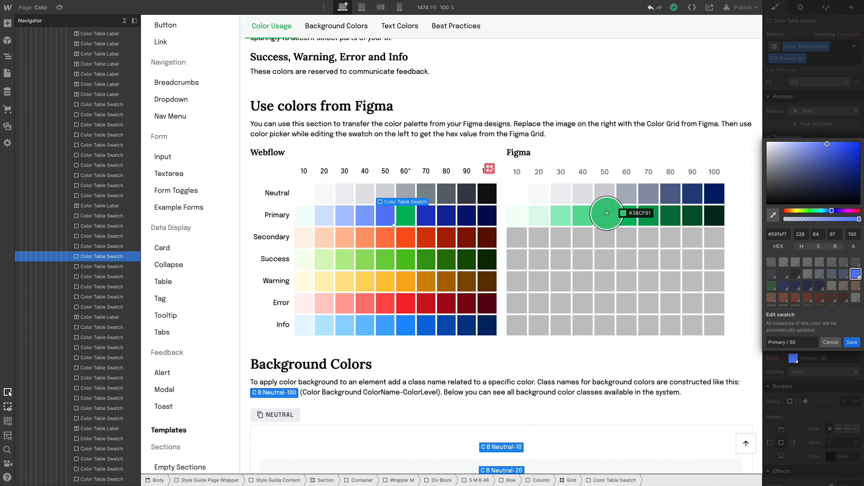
pyautogui.click(605, 215)
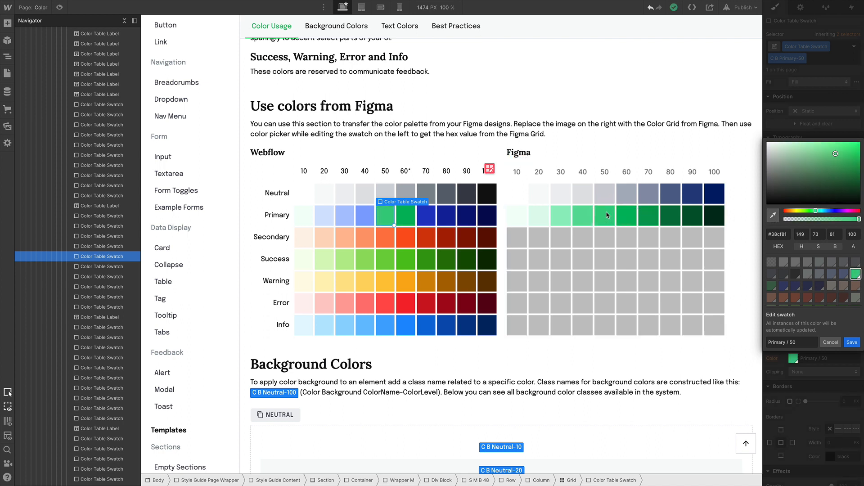
pyautogui.click(852, 342)
# Return to the Home page and set the navbar Nav Link font weight to 500 - Medium.
pyautogui.press('p')
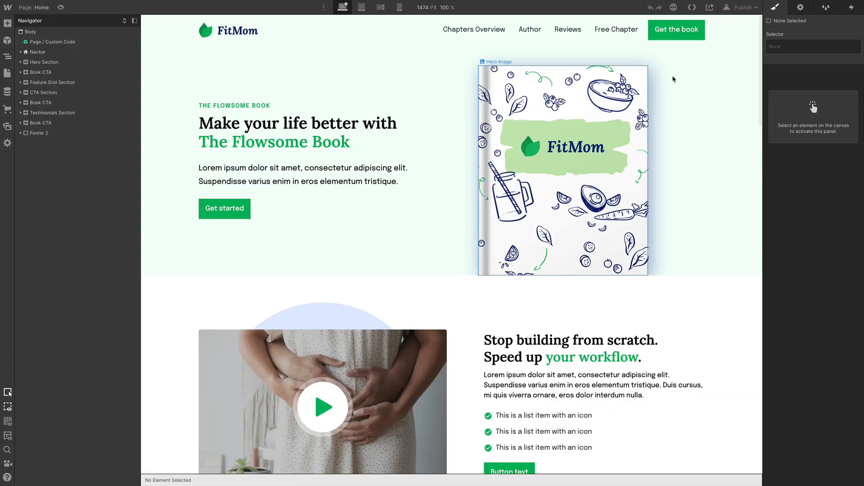
pyautogui.click(675, 31)
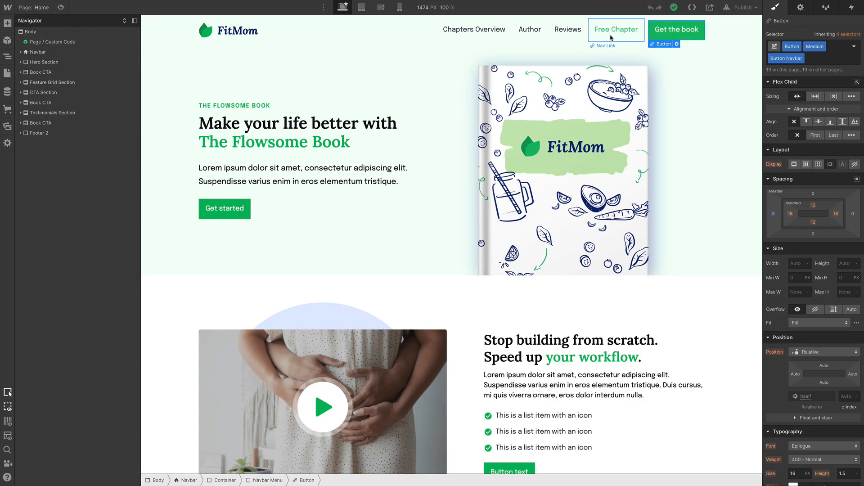
pyautogui.click(480, 31)
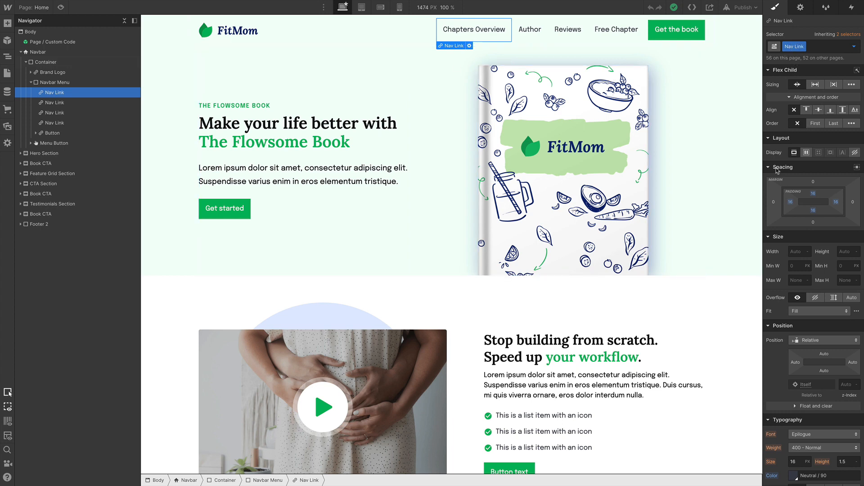
pyautogui.click(807, 450)
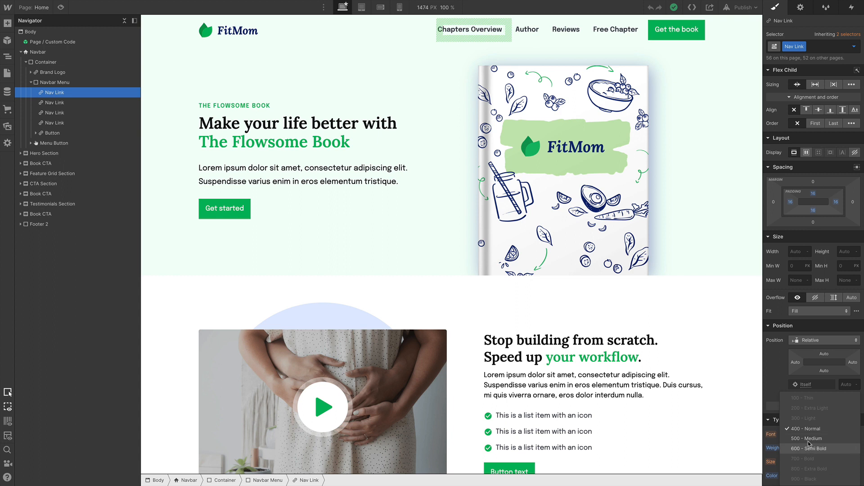
pyautogui.click(808, 439)
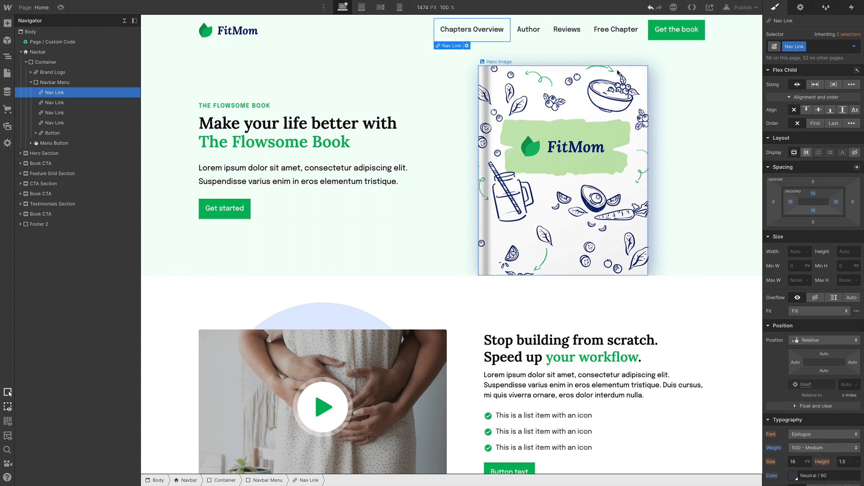
# Add the global combo class C T Primary-60 to the Free Chapter nav link.
pyautogui.click(614, 39)
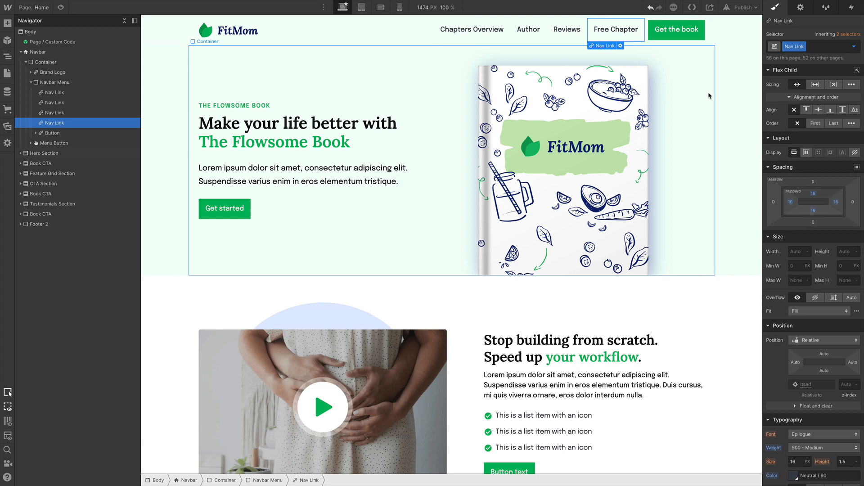
pyautogui.hotkey('ctrl', 'Return')
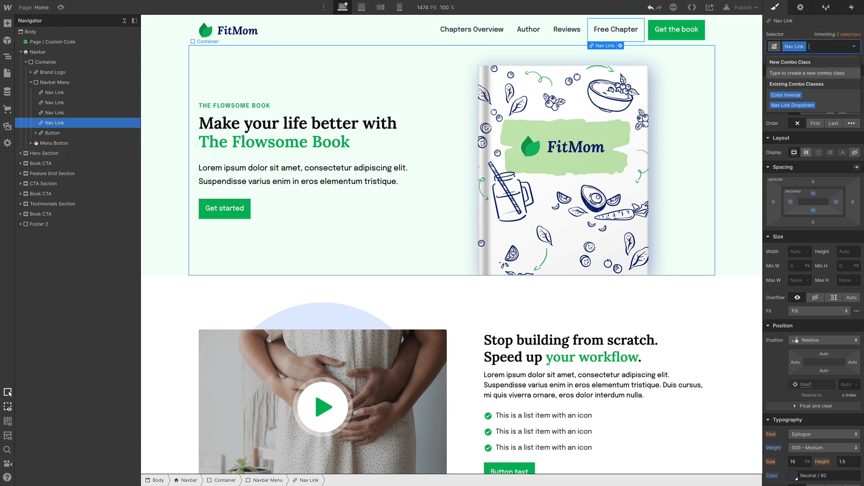
pyautogui.write('C')
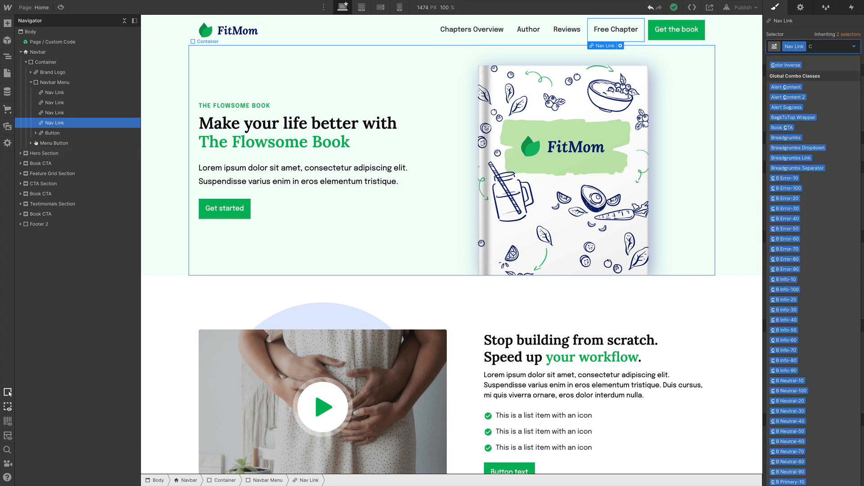
pyautogui.write(' t pr')
pyautogui.press('Down')
pyautogui.press('Down')
pyautogui.press('Down')
pyautogui.press('Down')
pyautogui.press('Down')
pyautogui.press('Down')
pyautogui.press('Down')
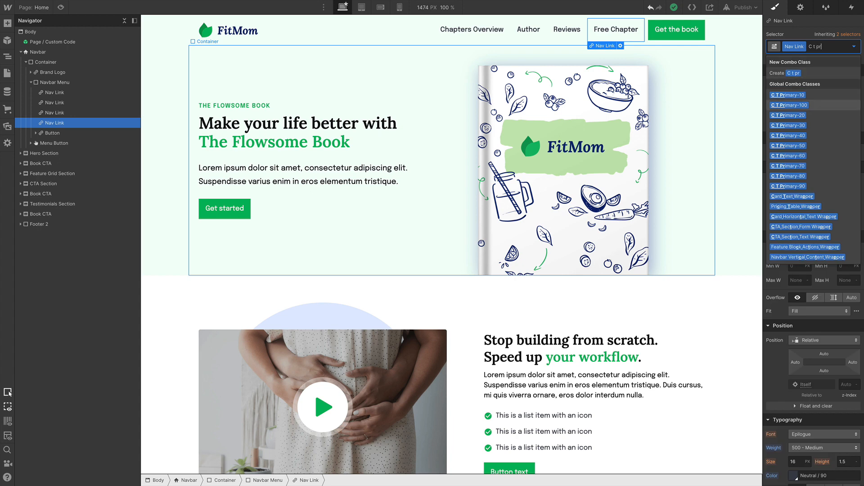
pyautogui.press('Return')
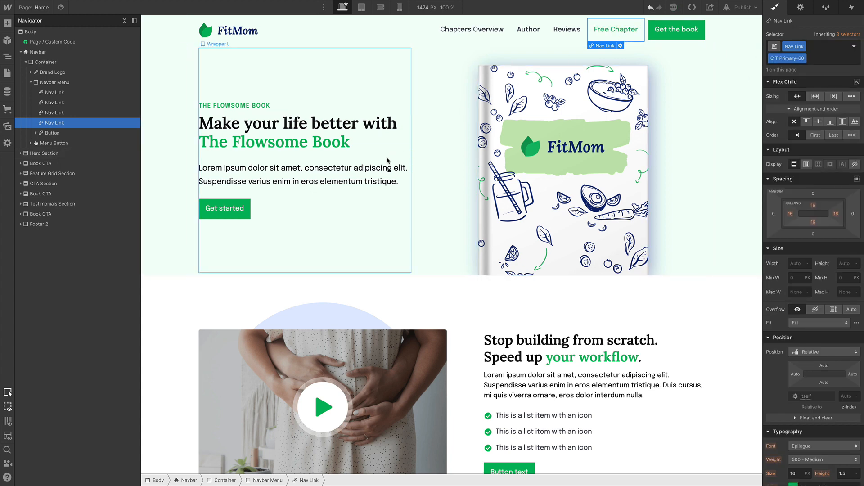
# Remove the L combo class from the Body Text in the Hero Section and check its top margin.
pyautogui.click(320, 182)
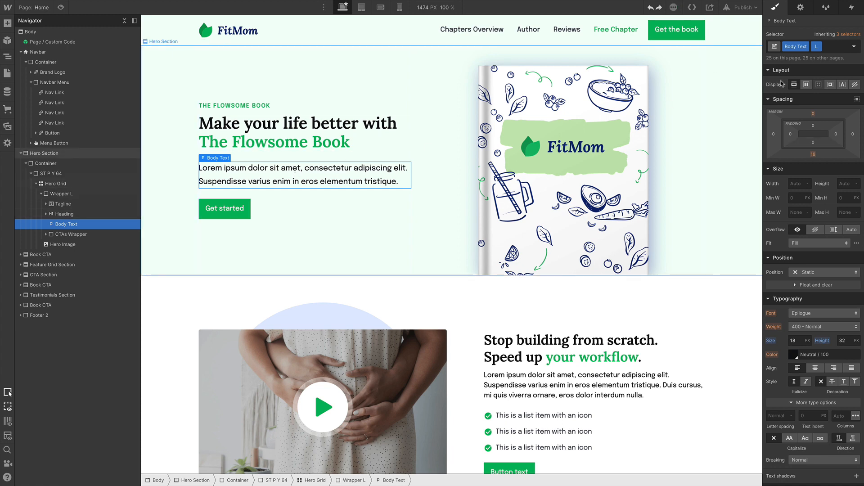
pyautogui.click(819, 50)
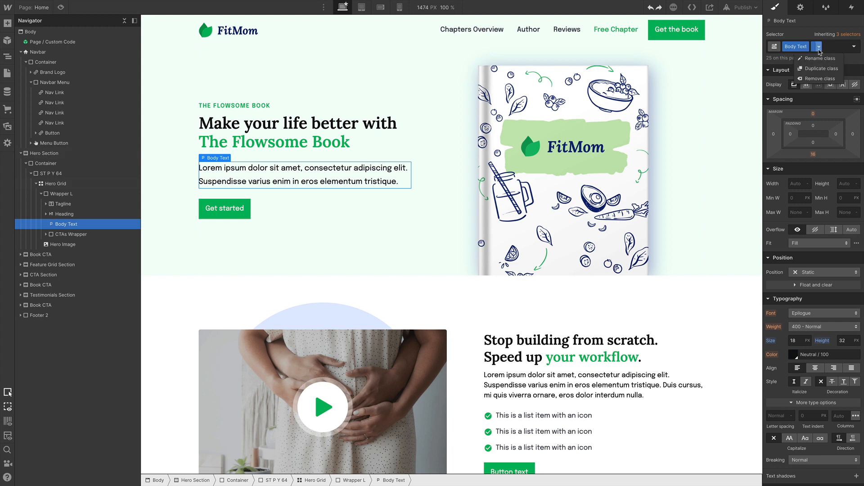
pyautogui.click(820, 79)
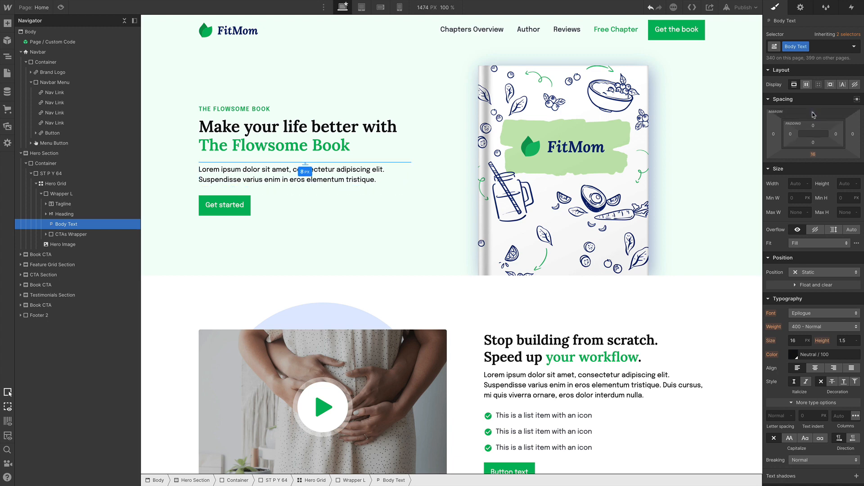
pyautogui.moveTo(813, 115); pyautogui.dragTo(829, 135)
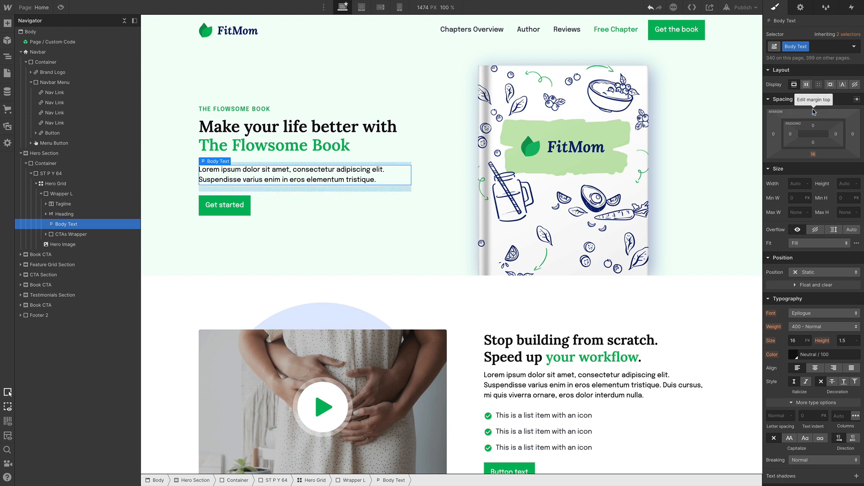
# Add the existing L combo class back to the Hero Section's Body Text.
pyautogui.click(817, 45)
pyautogui.write('l')
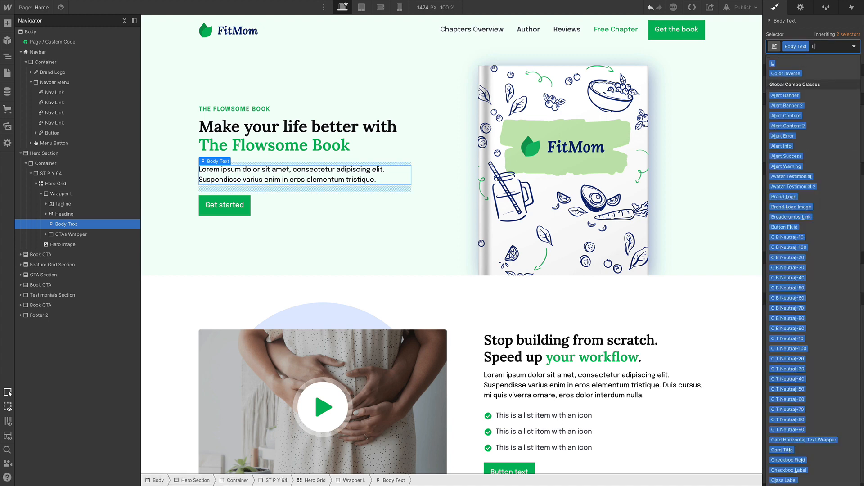
pyautogui.press('Return')
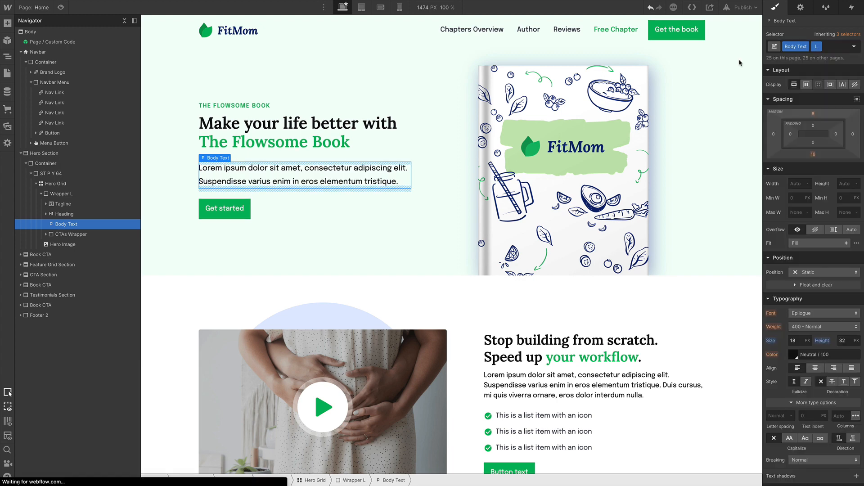
# Try out the global combo class S M T 128 on the Hero Section's Get started button and undo it.
pyautogui.click(290, 144)
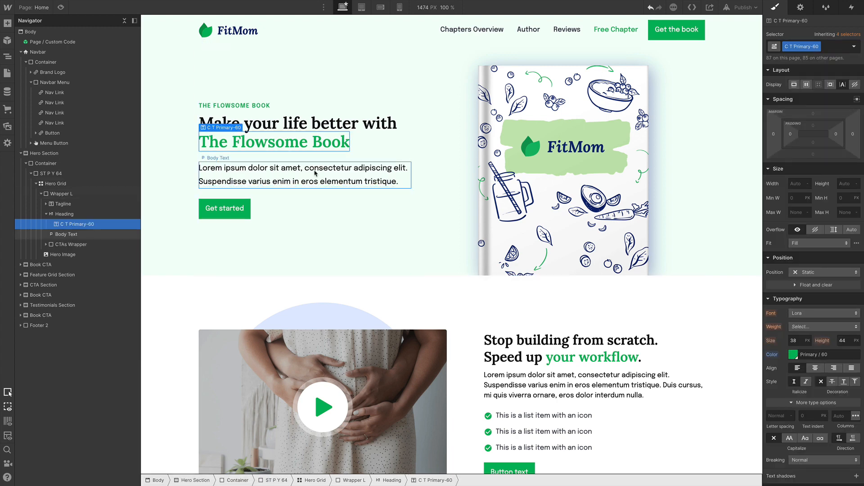
pyautogui.click(285, 181)
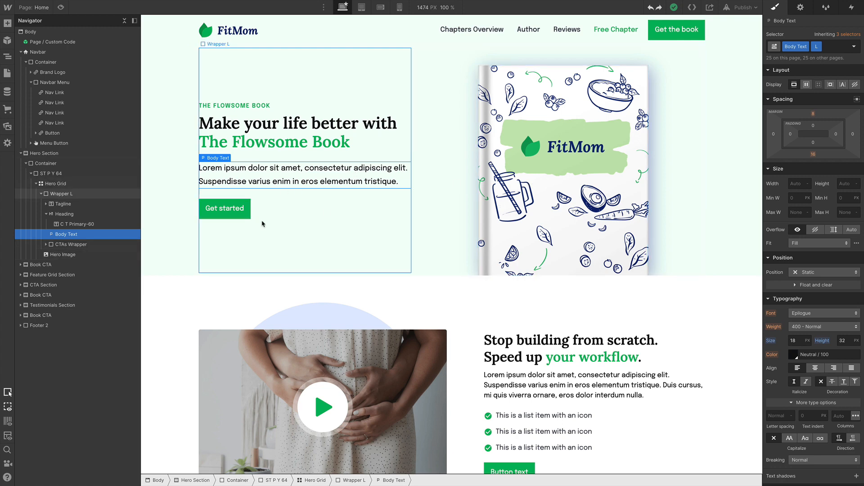
pyautogui.click(234, 211)
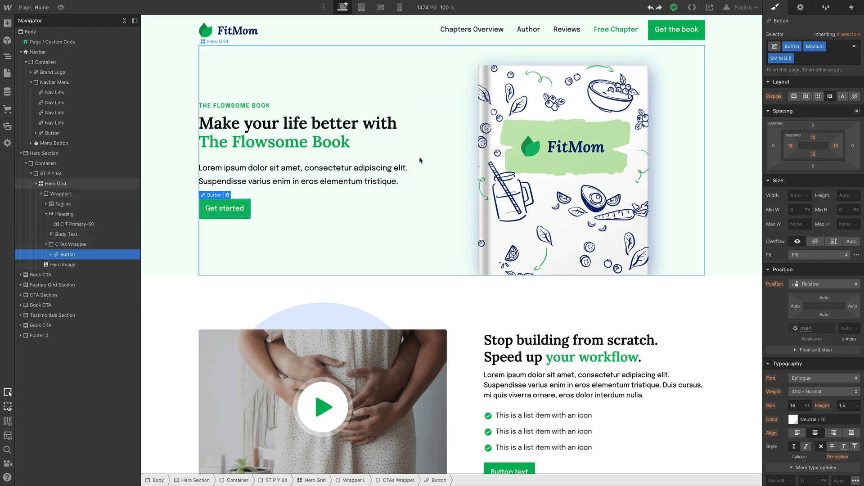
pyautogui.hotkey('ctrl', 'Return')
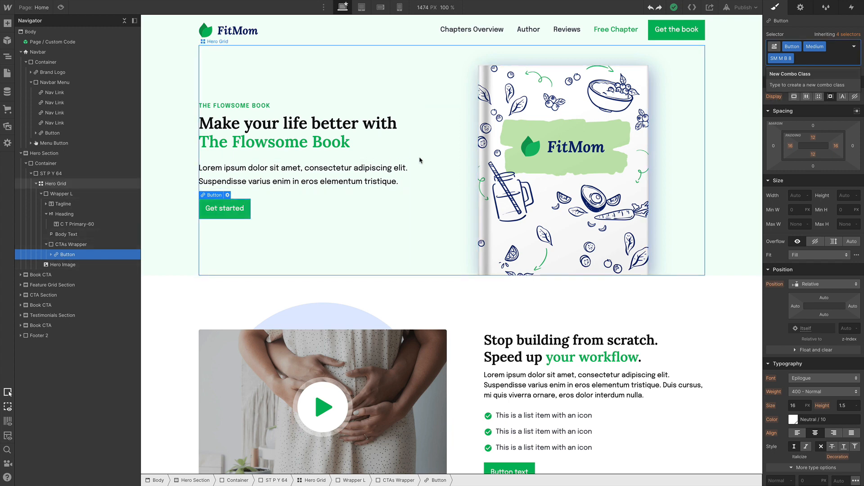
pyautogui.write('s')
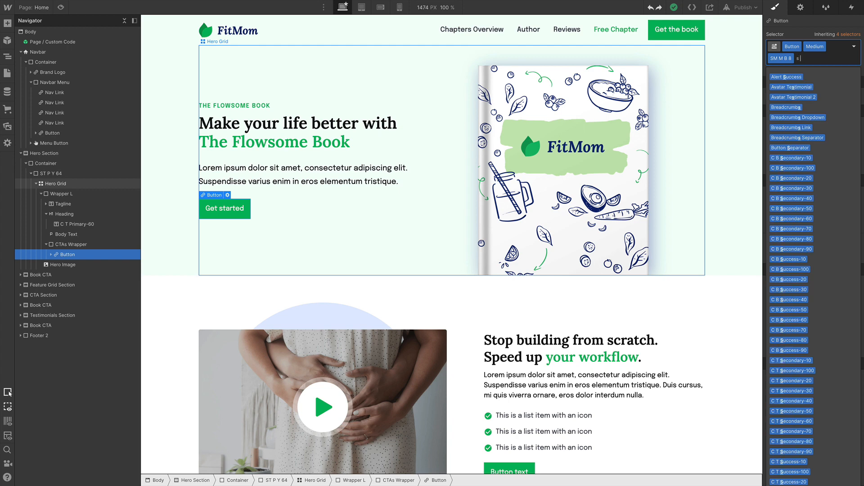
pyautogui.write(' m r')
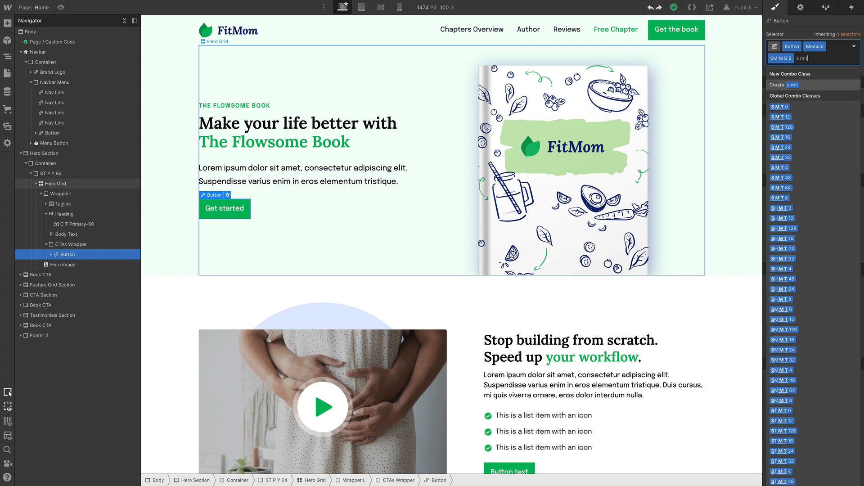
pyautogui.press('Down')
pyautogui.press('Down')
pyautogui.press('Down')
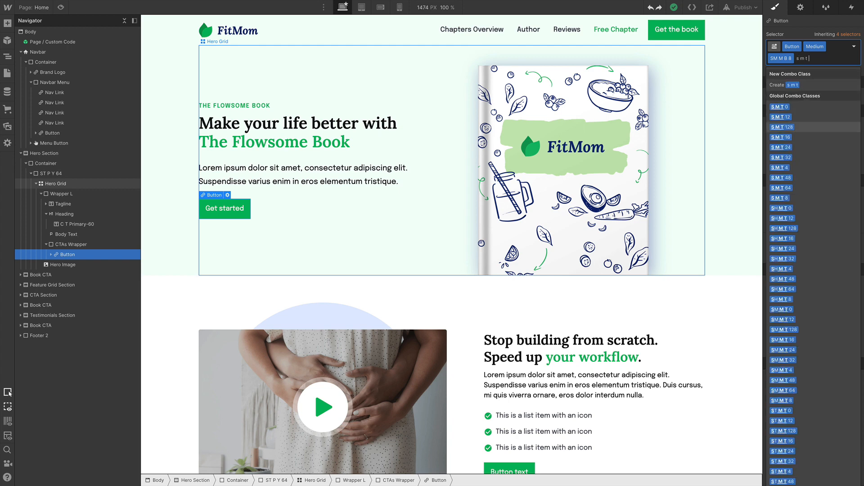
pyautogui.press('Return')
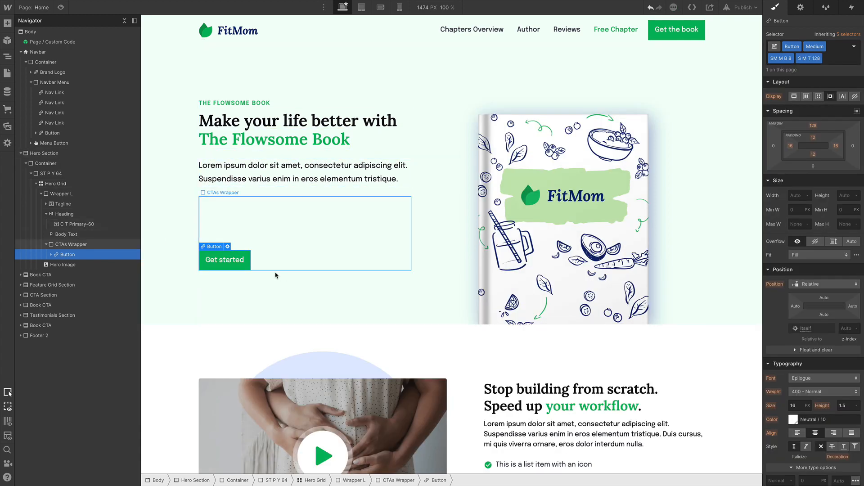
pyautogui.hotkey('ctrl', 'z')
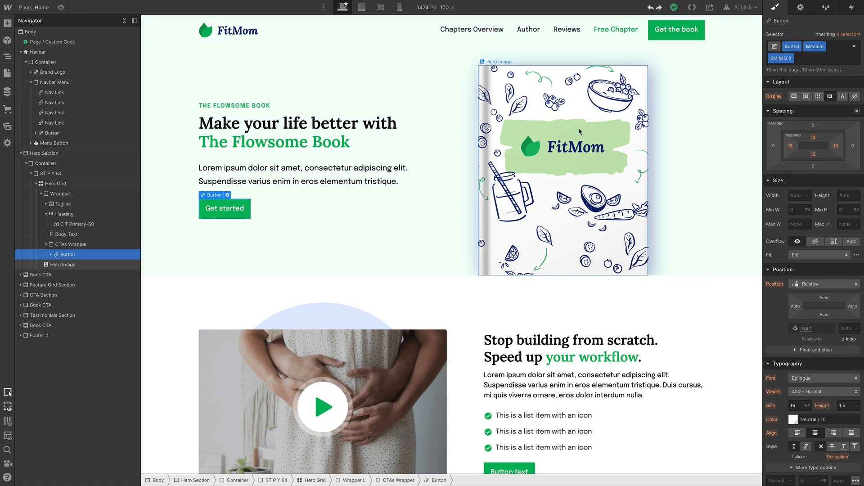
pyautogui.hotkey('ctrl', 'Return')
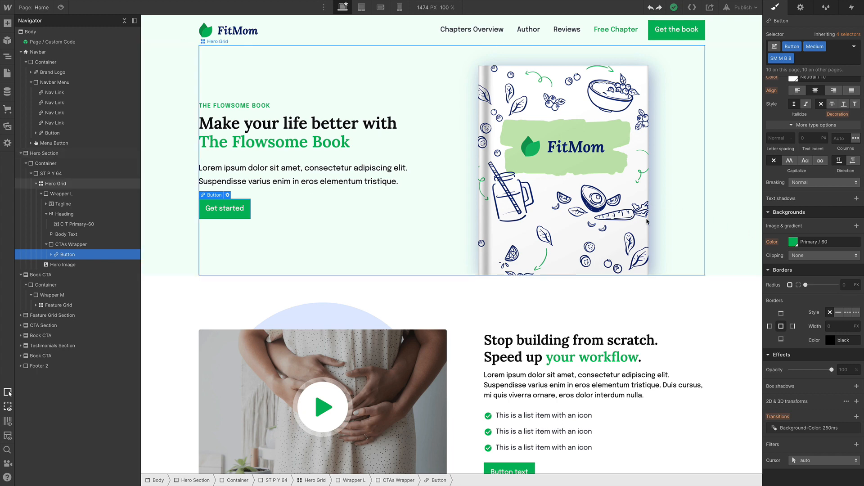
pyautogui.scroll(-7, 651, 235)
pyautogui.scroll(-2, 651, 235)
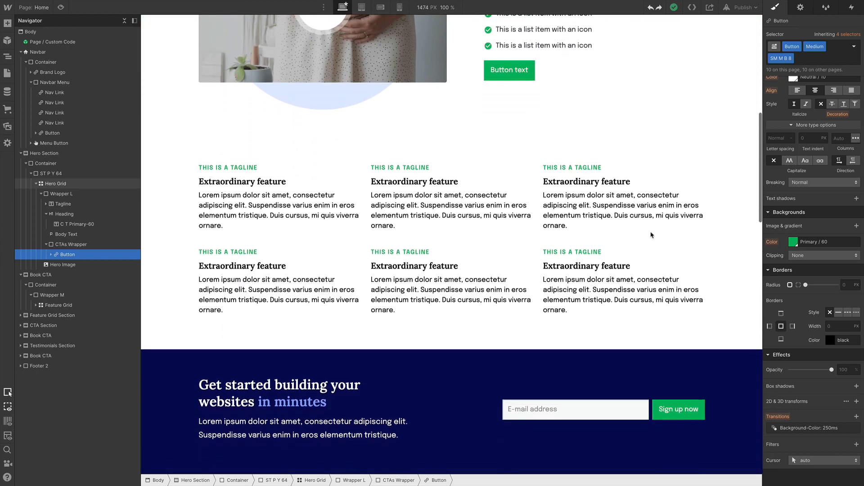
pyautogui.scroll(-3, 536, 270)
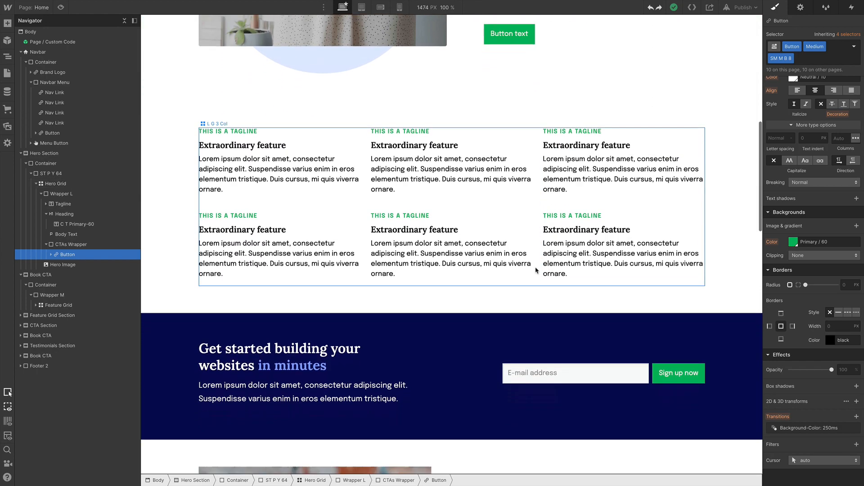
pyautogui.scroll(8, 558, 291)
pyautogui.scroll(5, 557, 291)
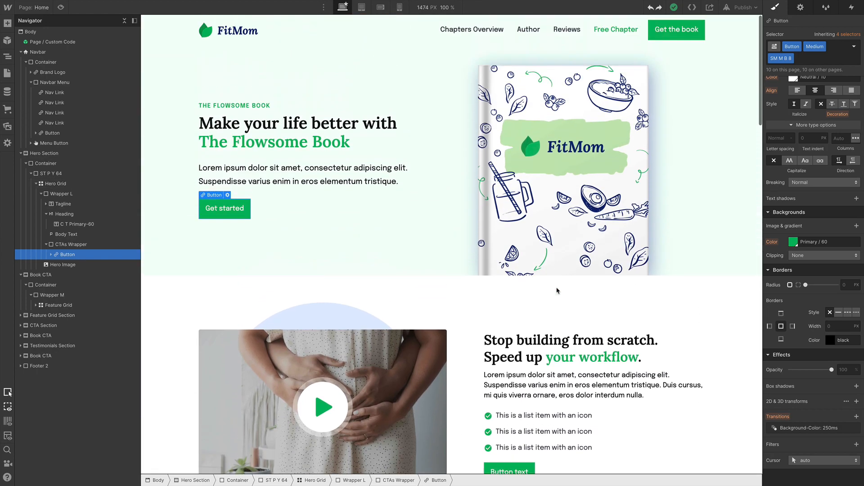